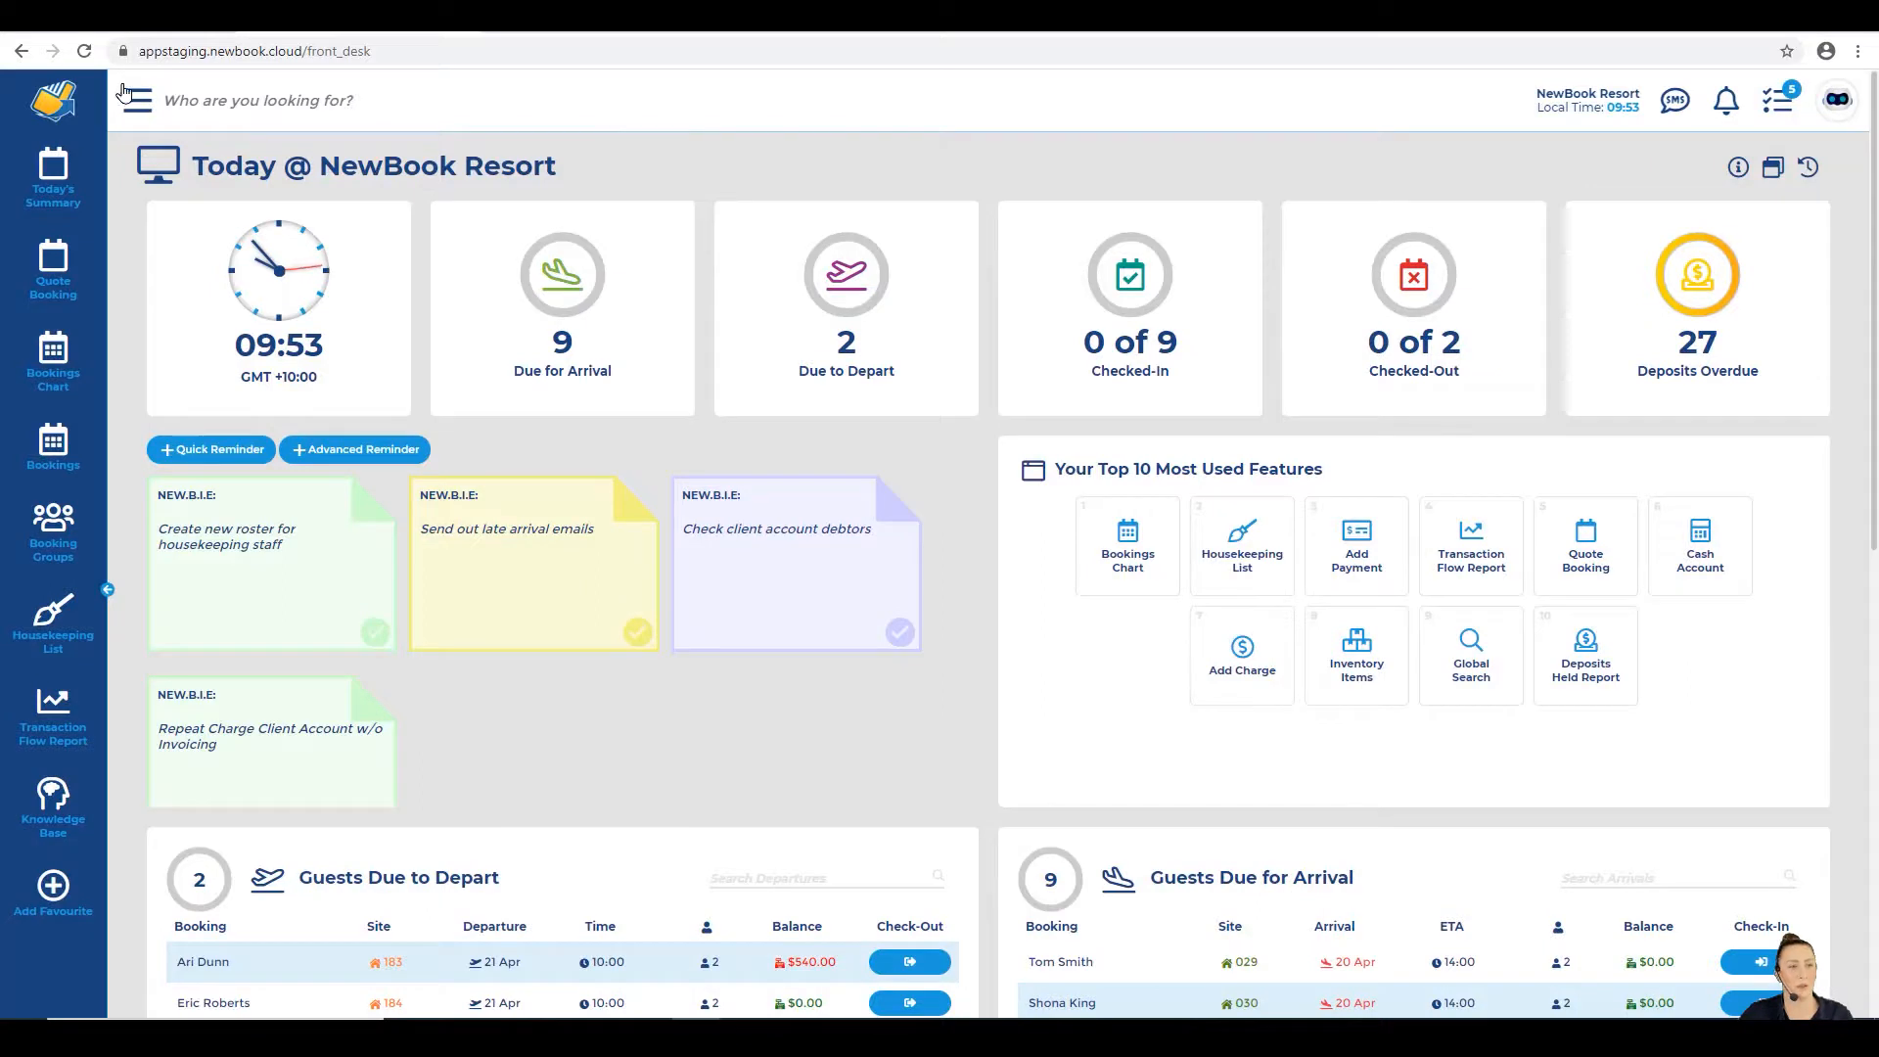
Step: Find "gl account" among the site's features and open the General Ledger Accounts list
left_click(137, 104)
type("gl account")
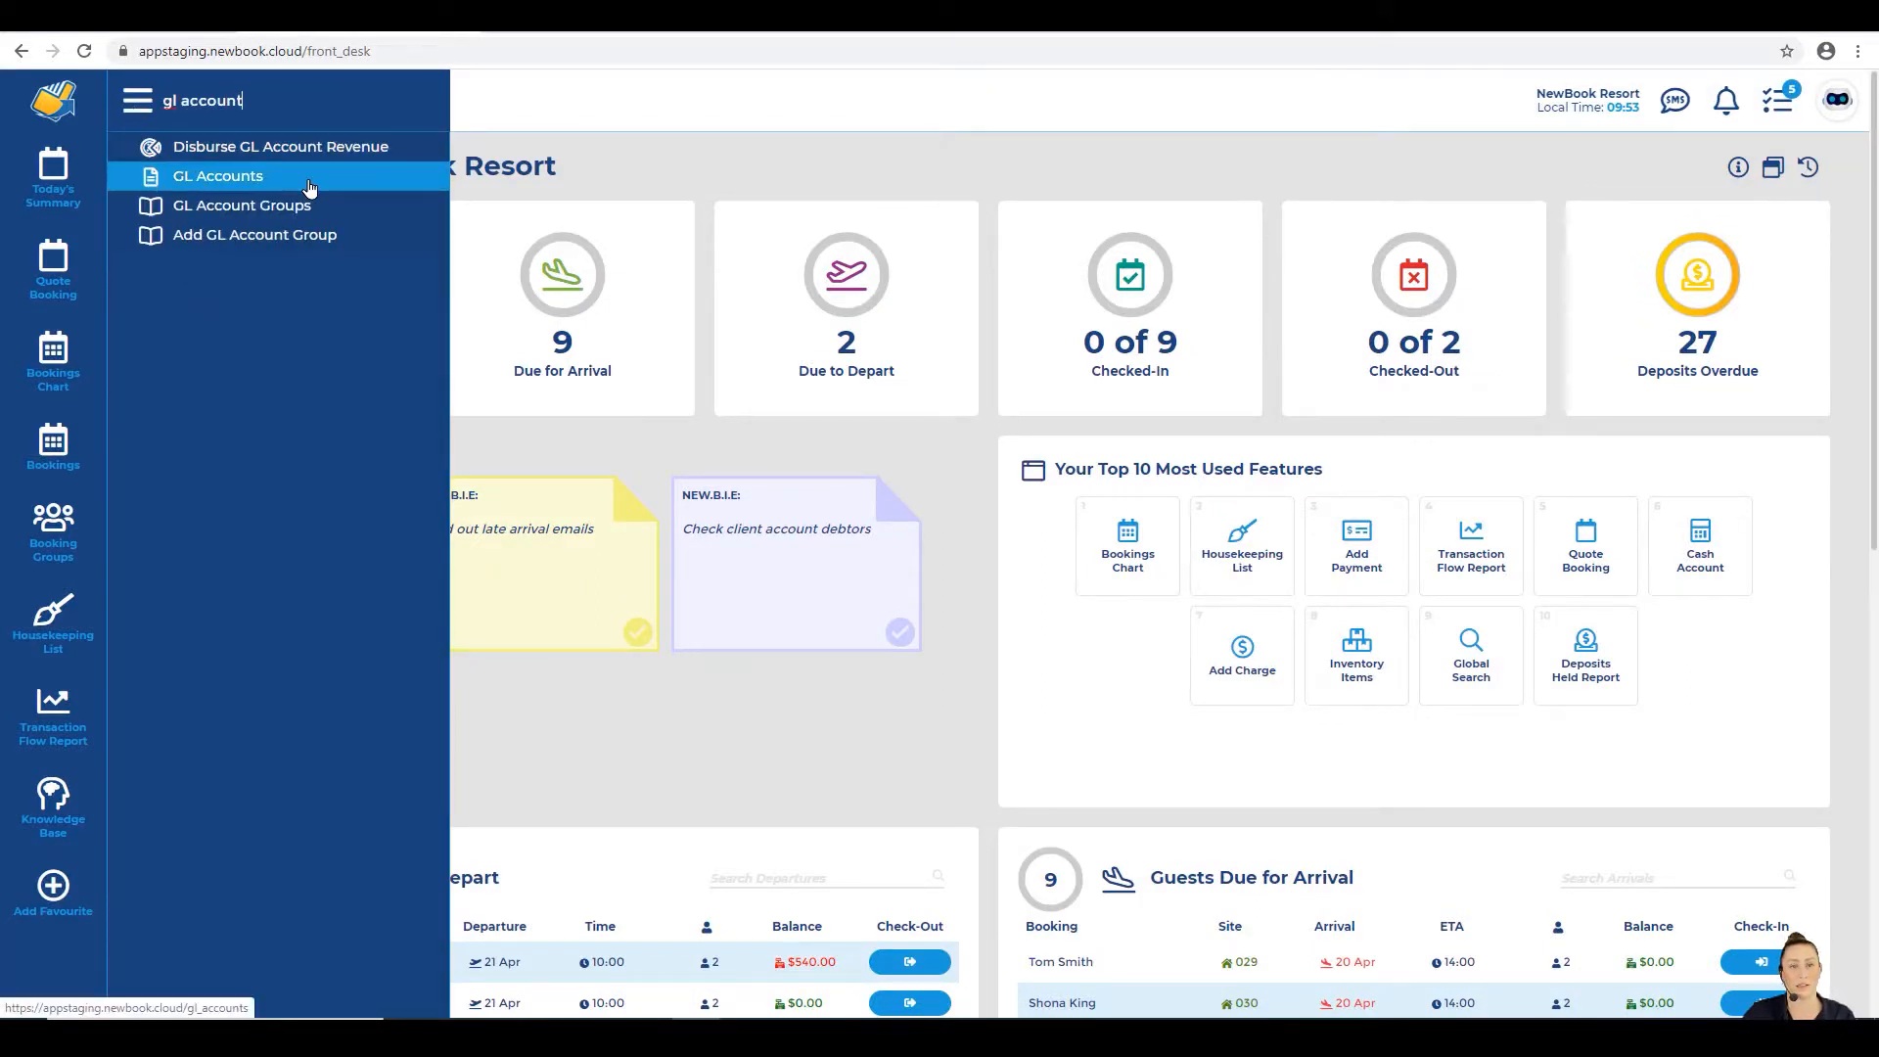
left_click(249, 186)
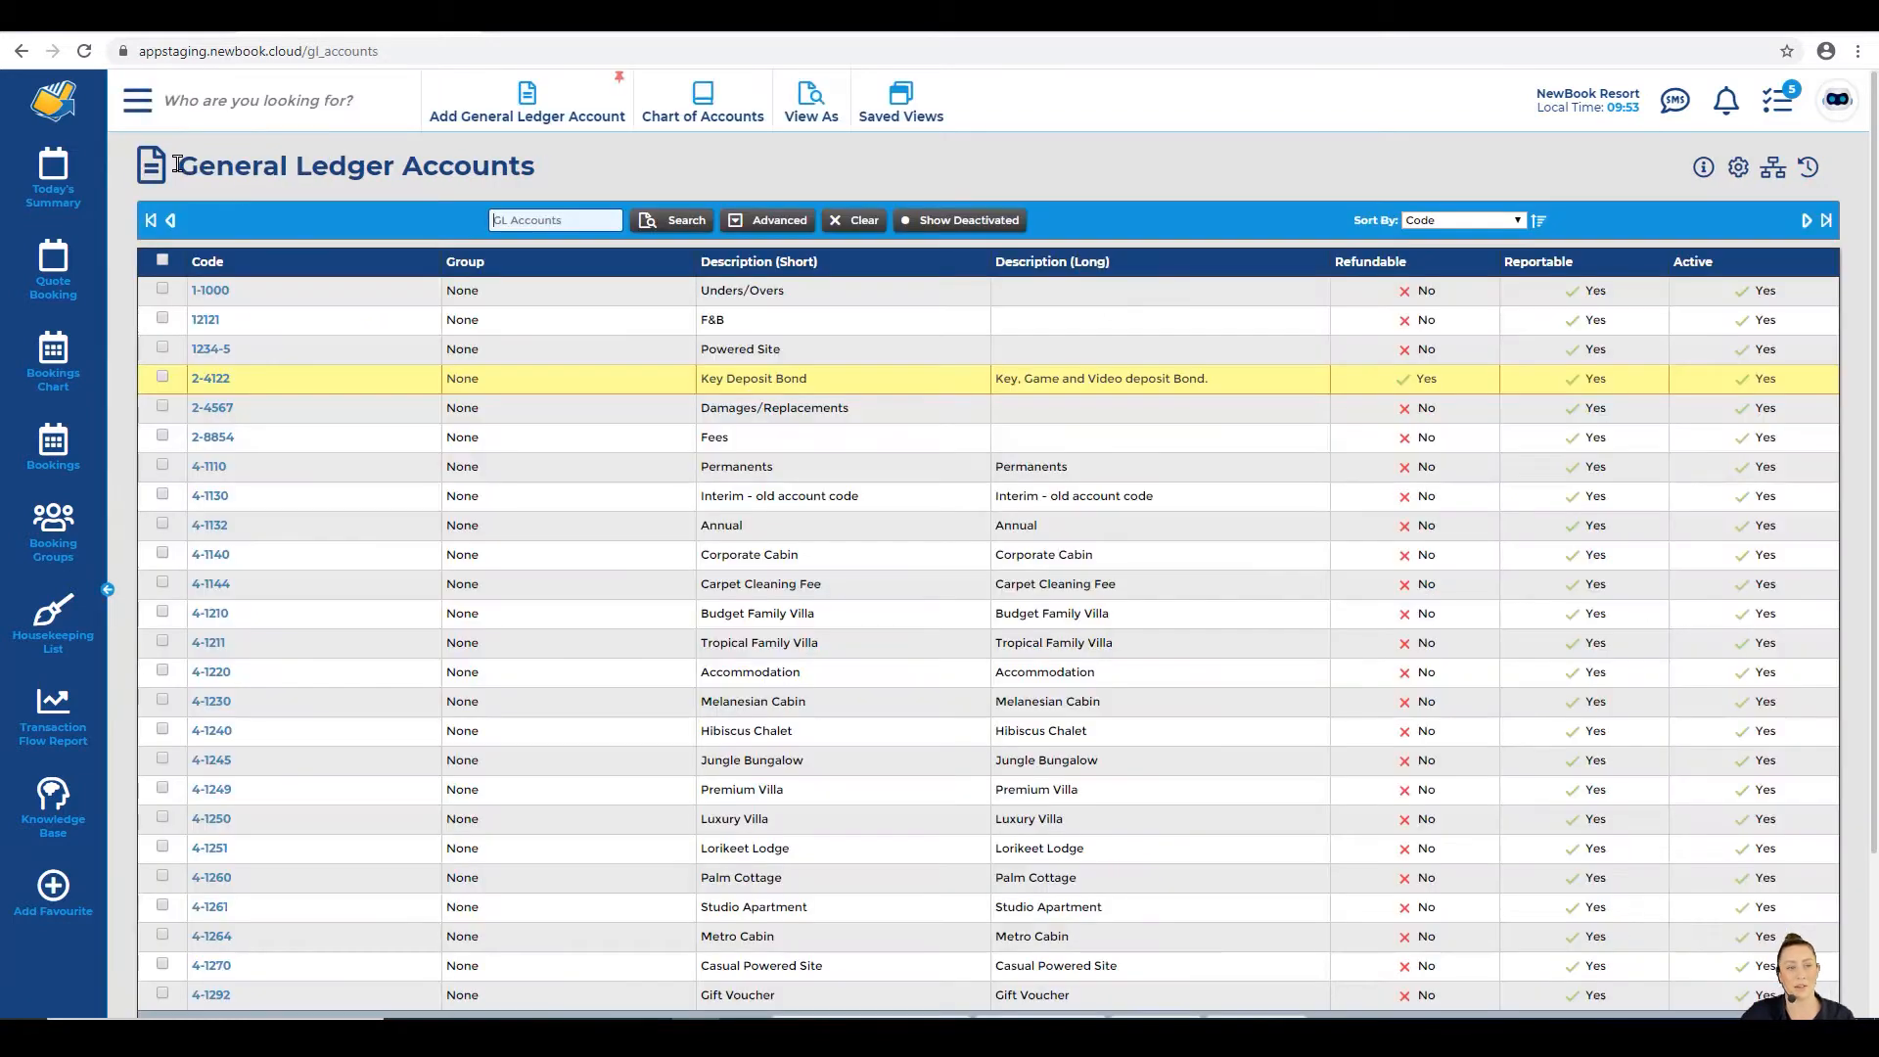
left_click_drag(177, 164, 534, 169)
left_click(561, 181)
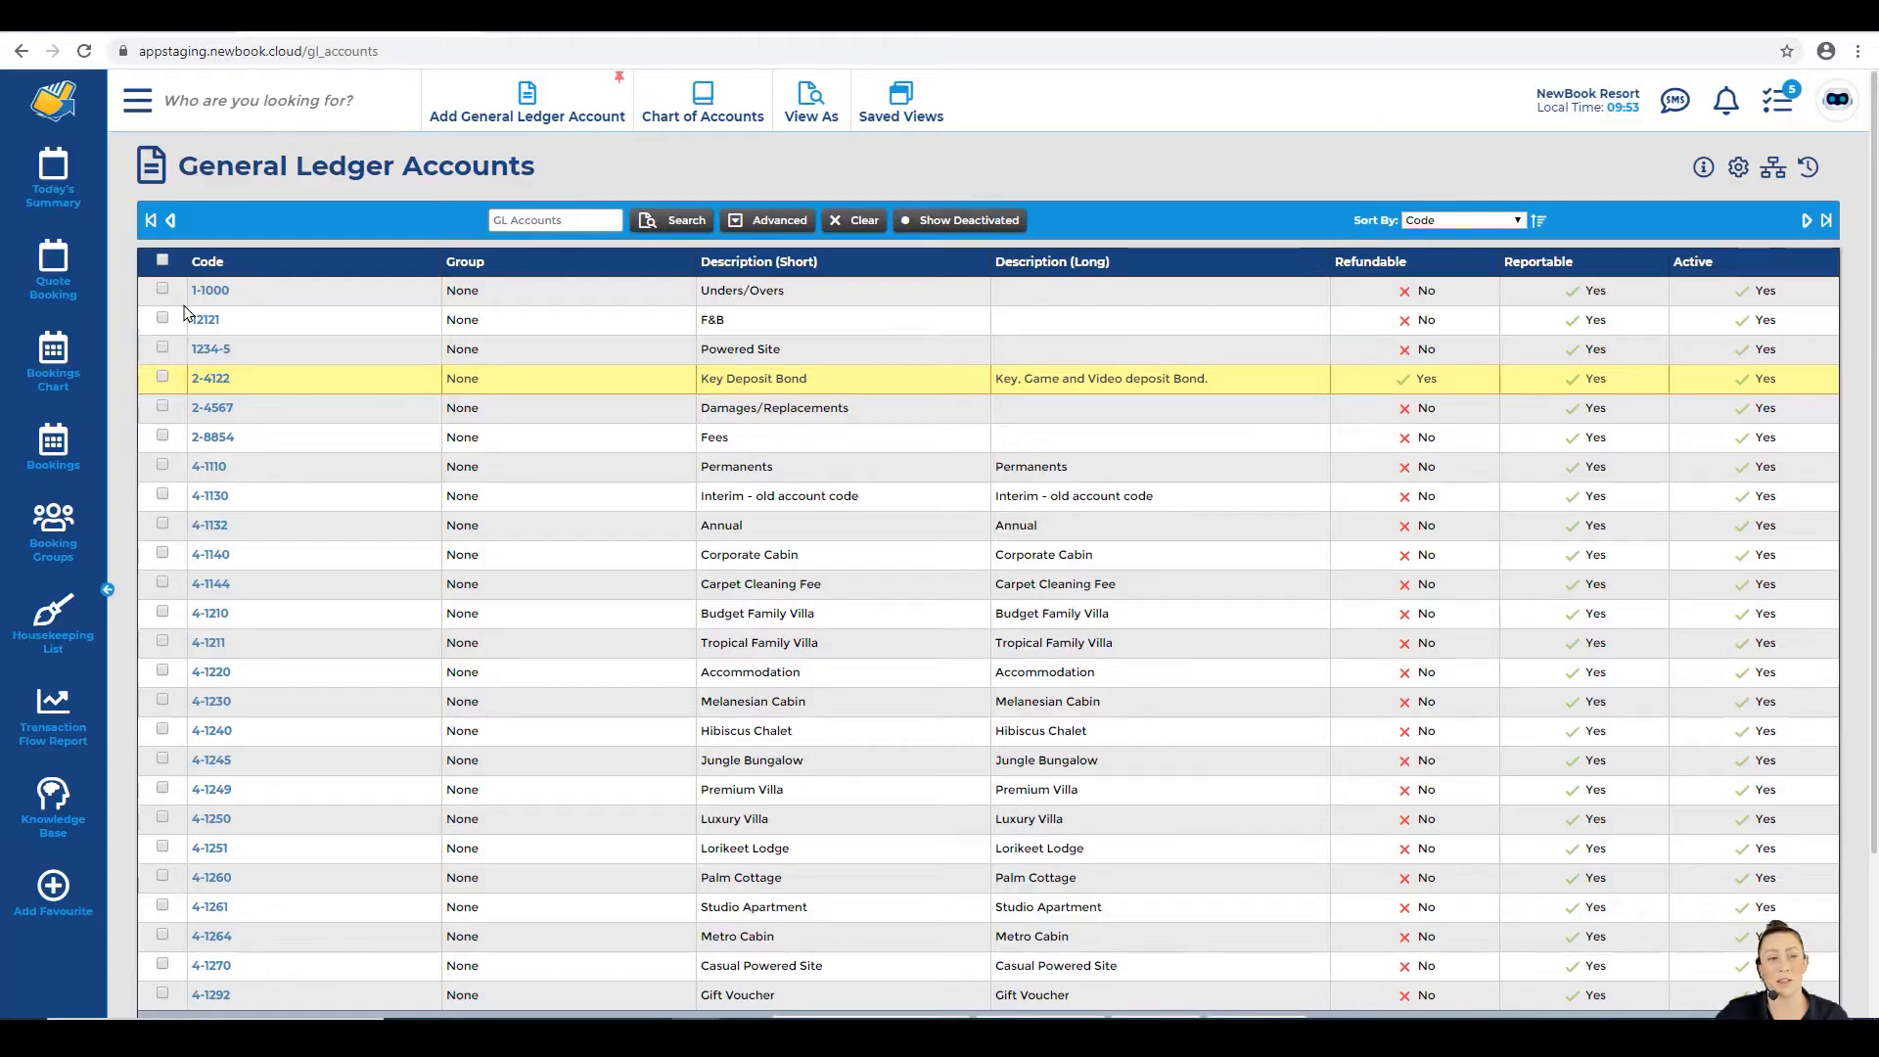
Step: Examine the codes and short descriptions of the Powered Site and F&B general ledger accounts, leaving both unselected
left_click(225, 350)
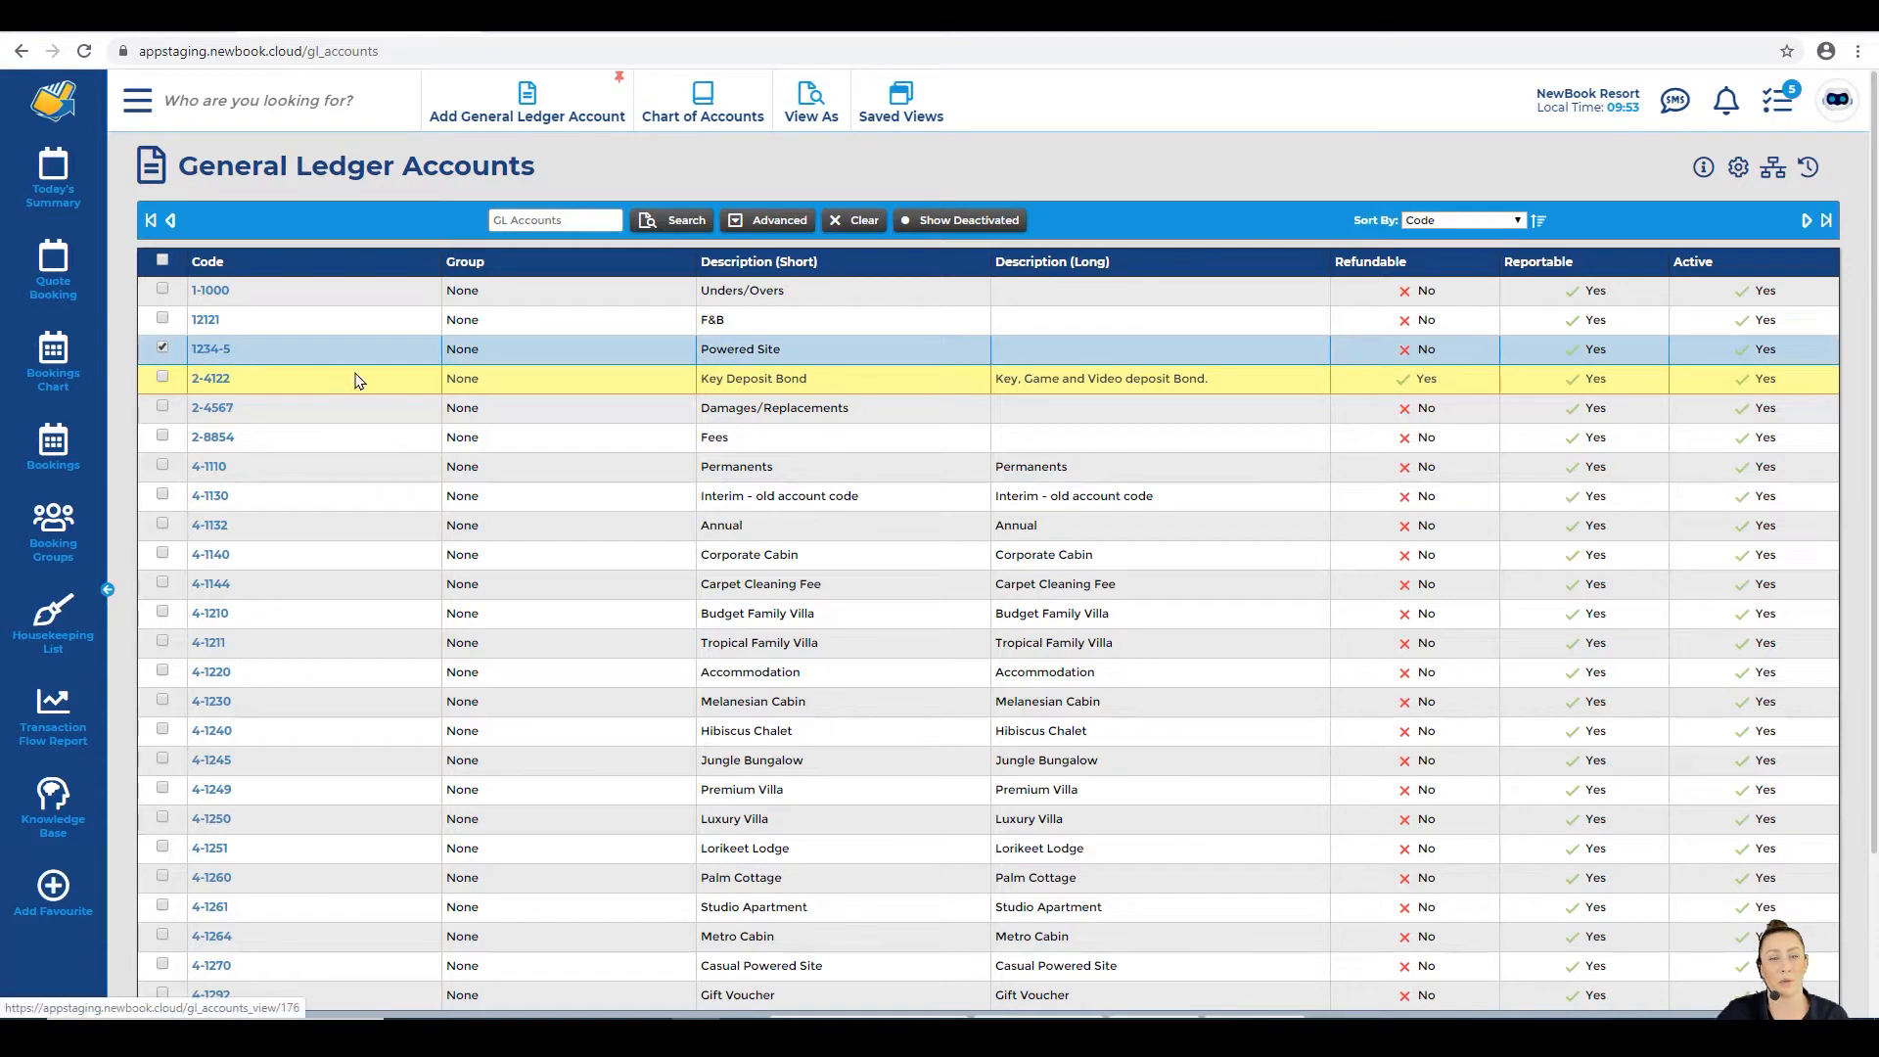
left_click_drag(695, 358, 811, 359)
left_click(811, 358)
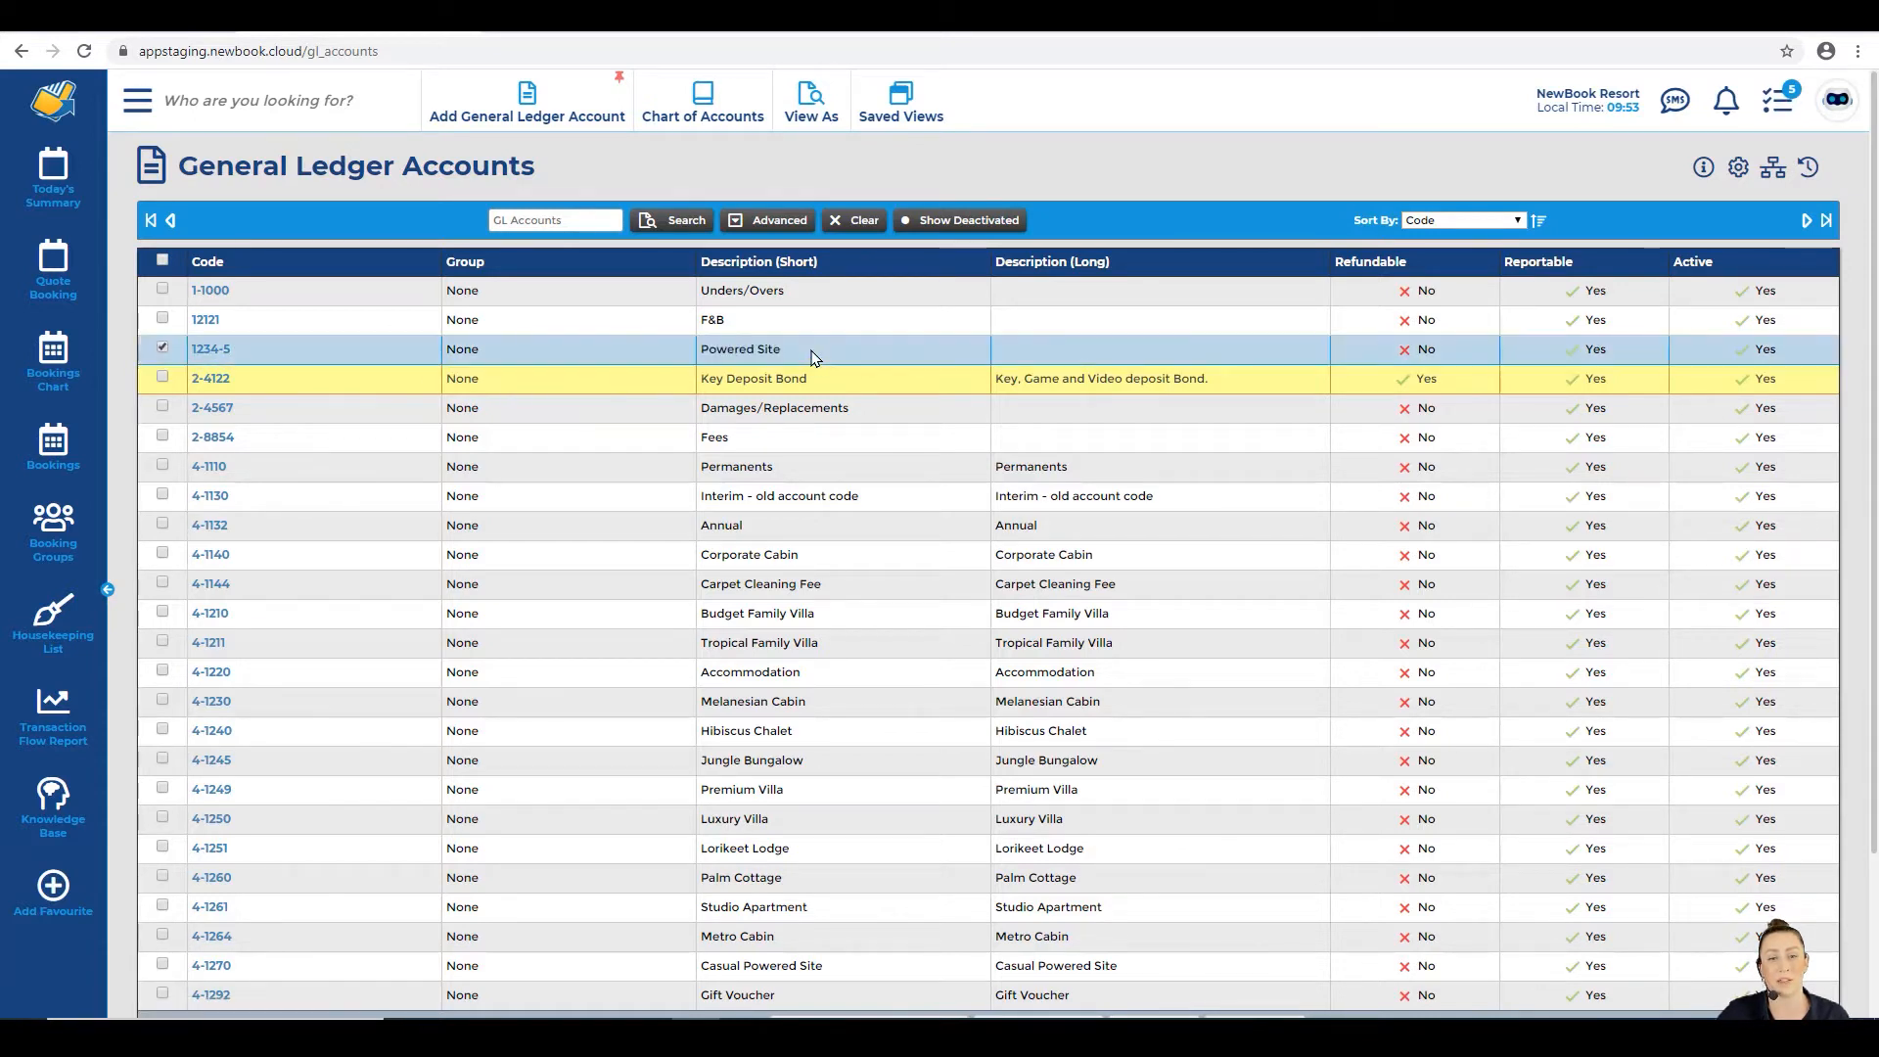
left_click(746, 345)
left_click(736, 323)
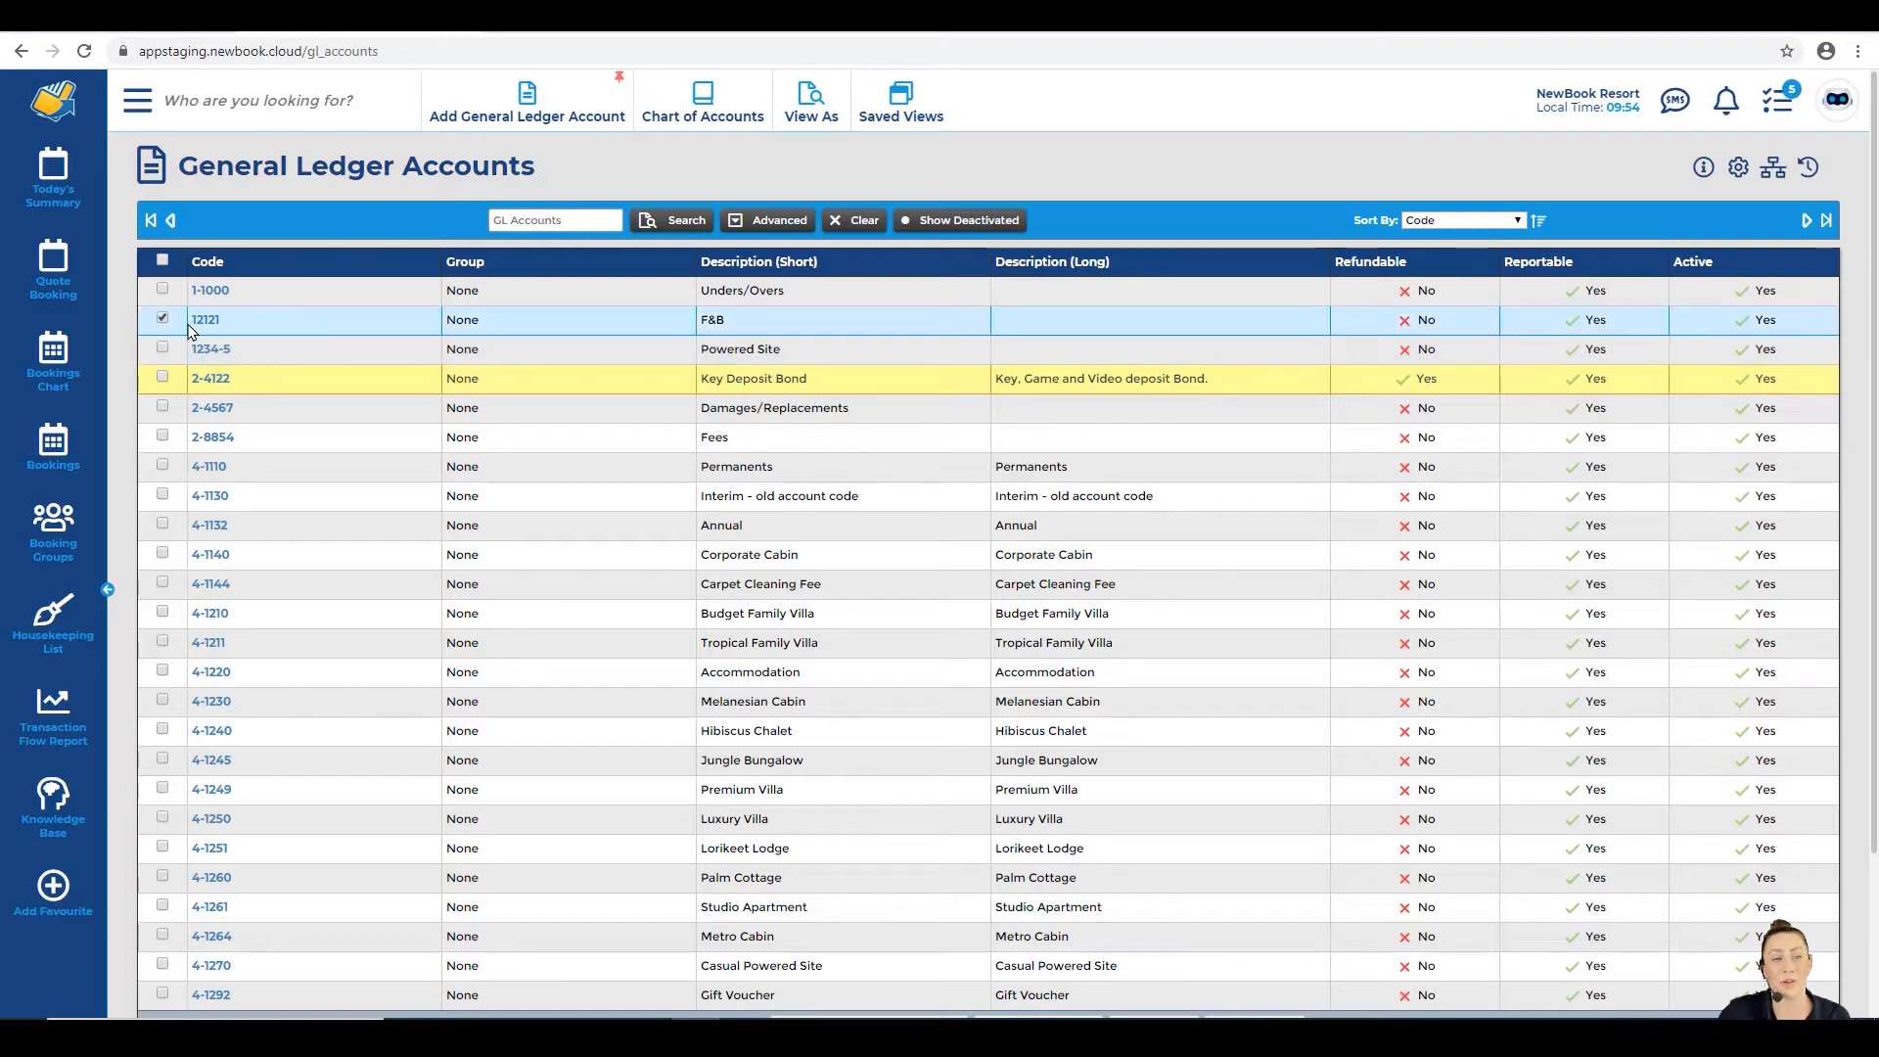
left_click(713, 319)
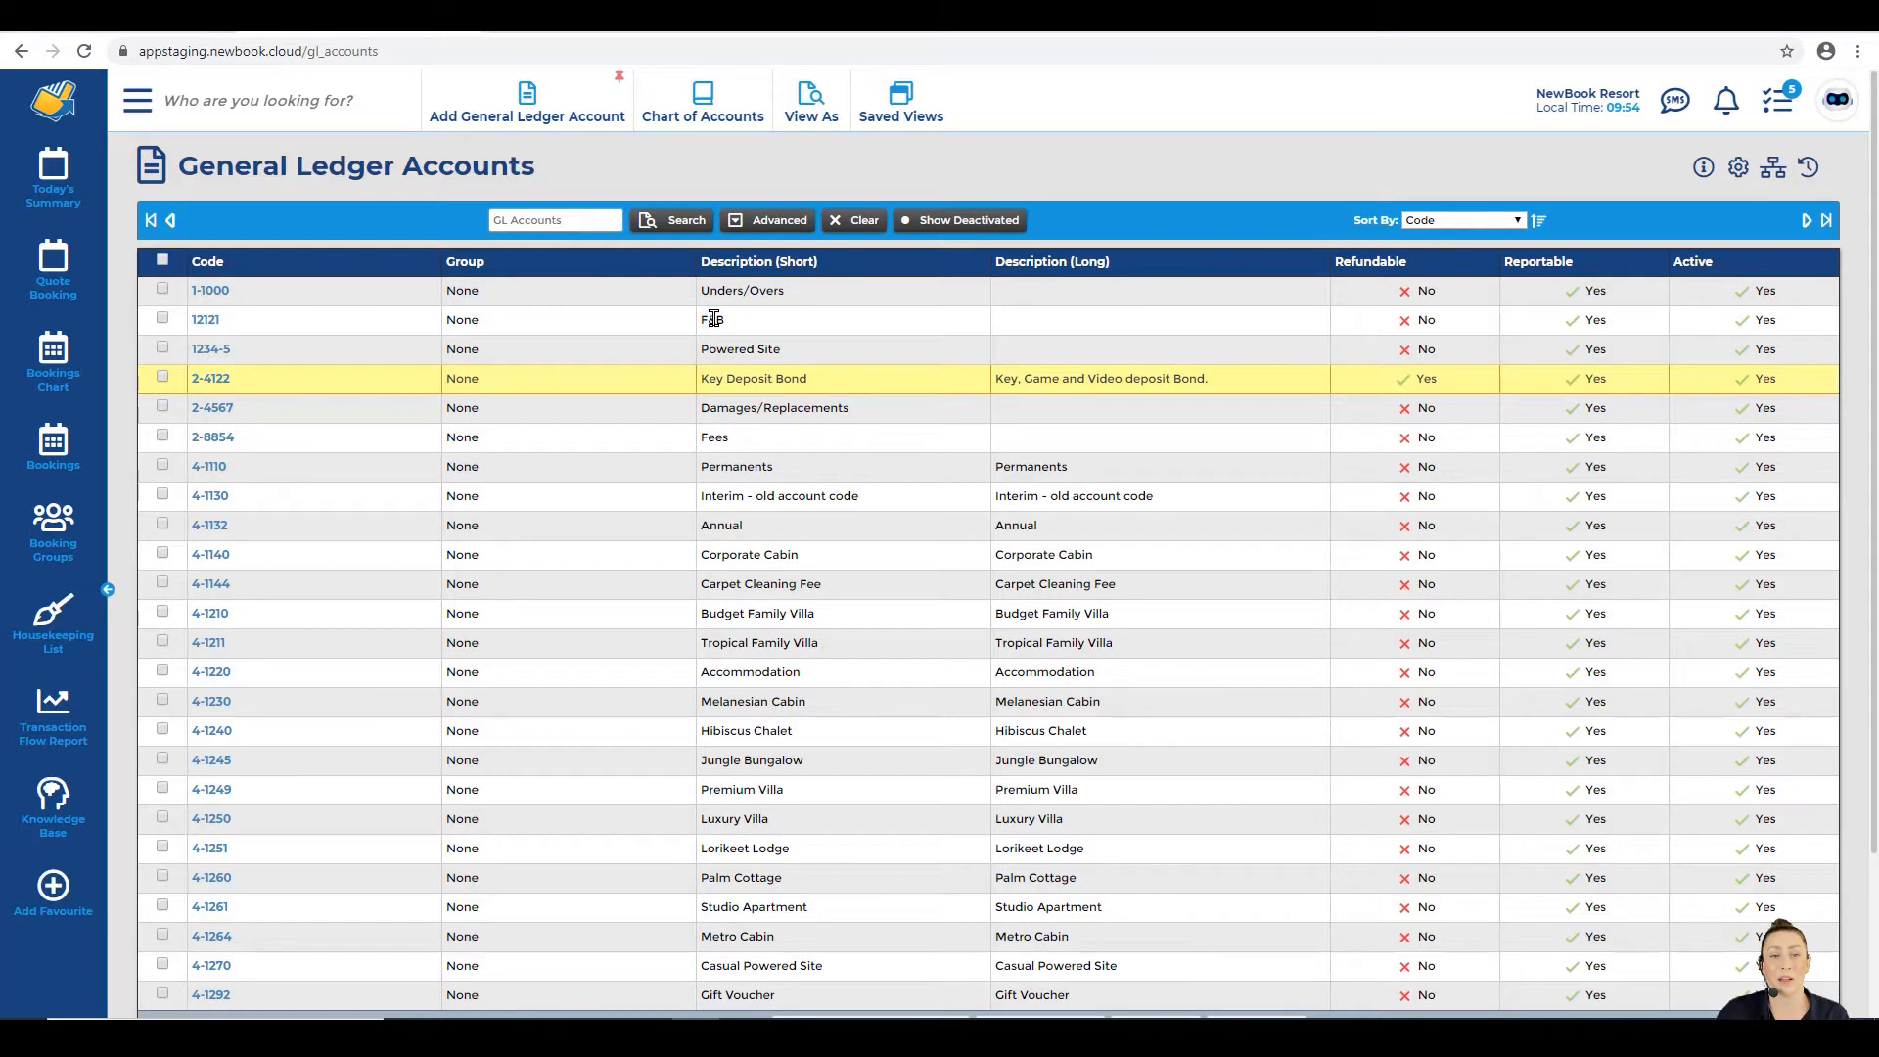
left_click(714, 319)
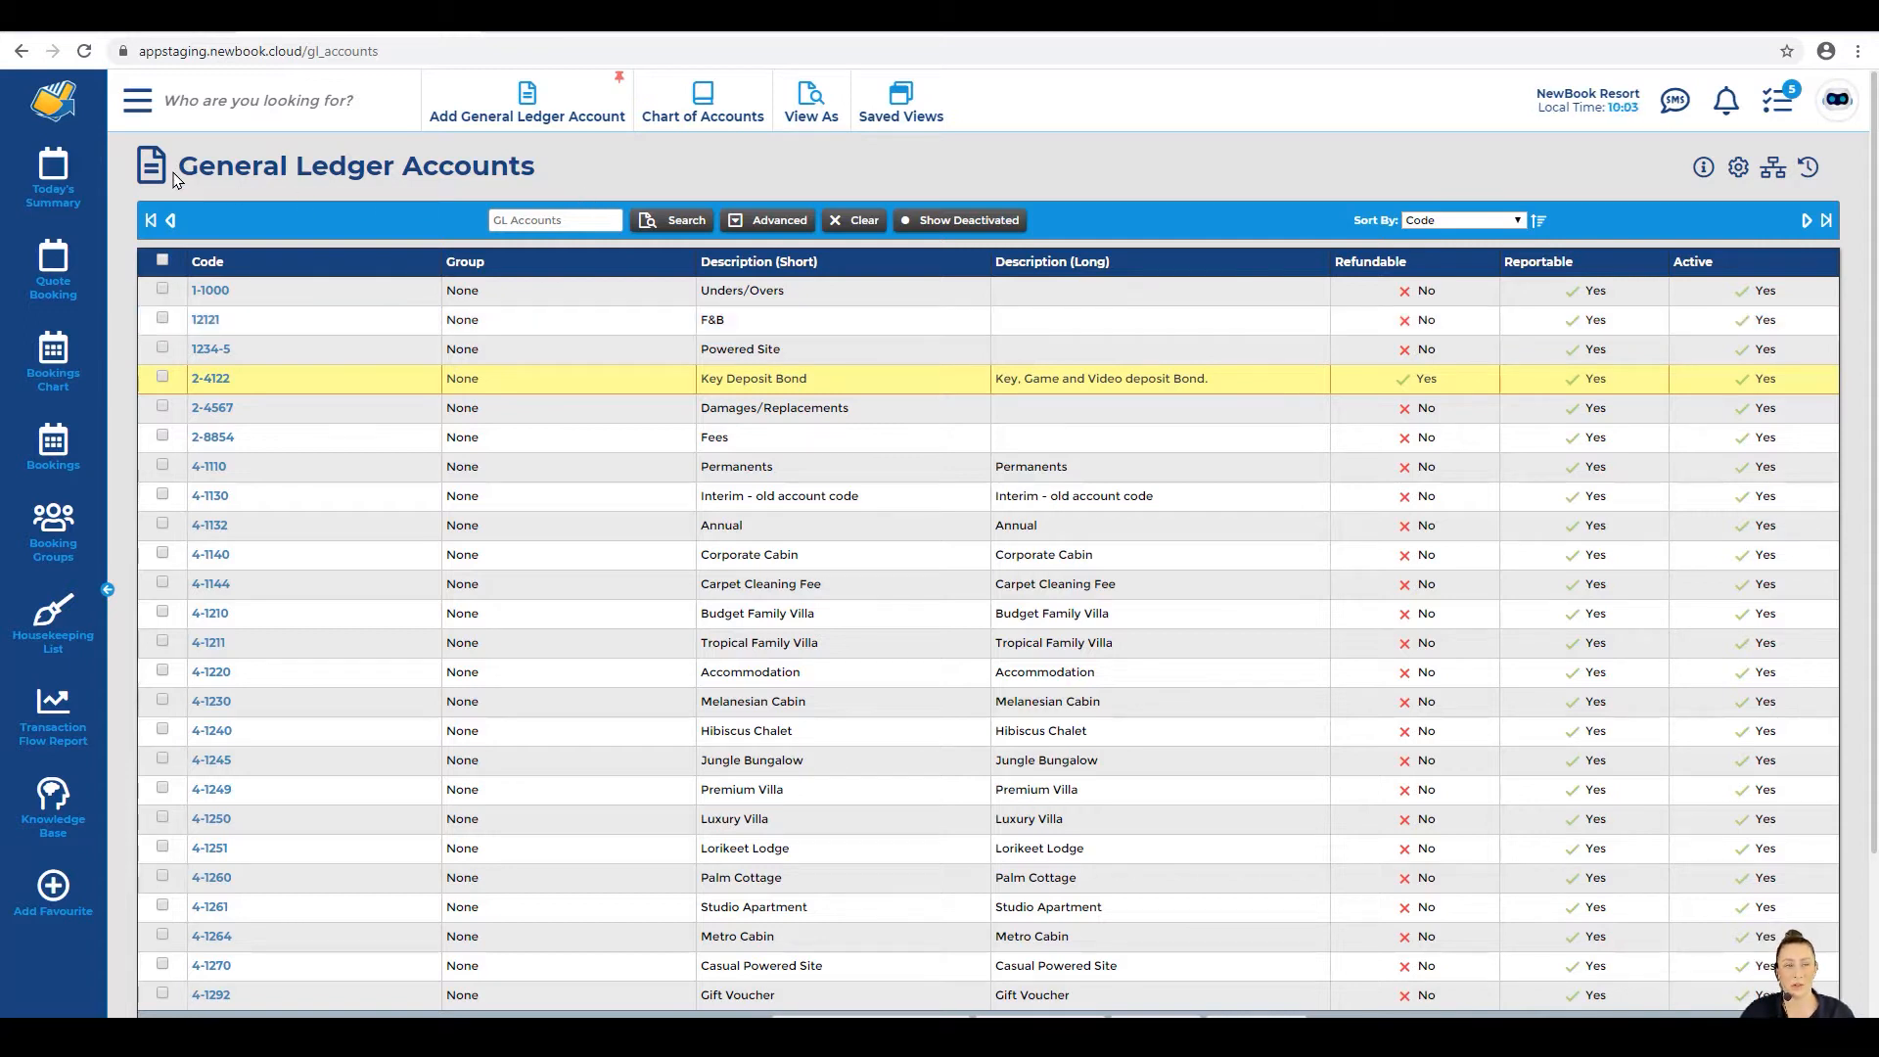
Step: Open a blank general ledger account form to review its required Code and Description (Short) fields, and return to the accounts list without saving
left_click_drag(174, 168, 560, 177)
left_click(560, 177)
left_click(541, 104)
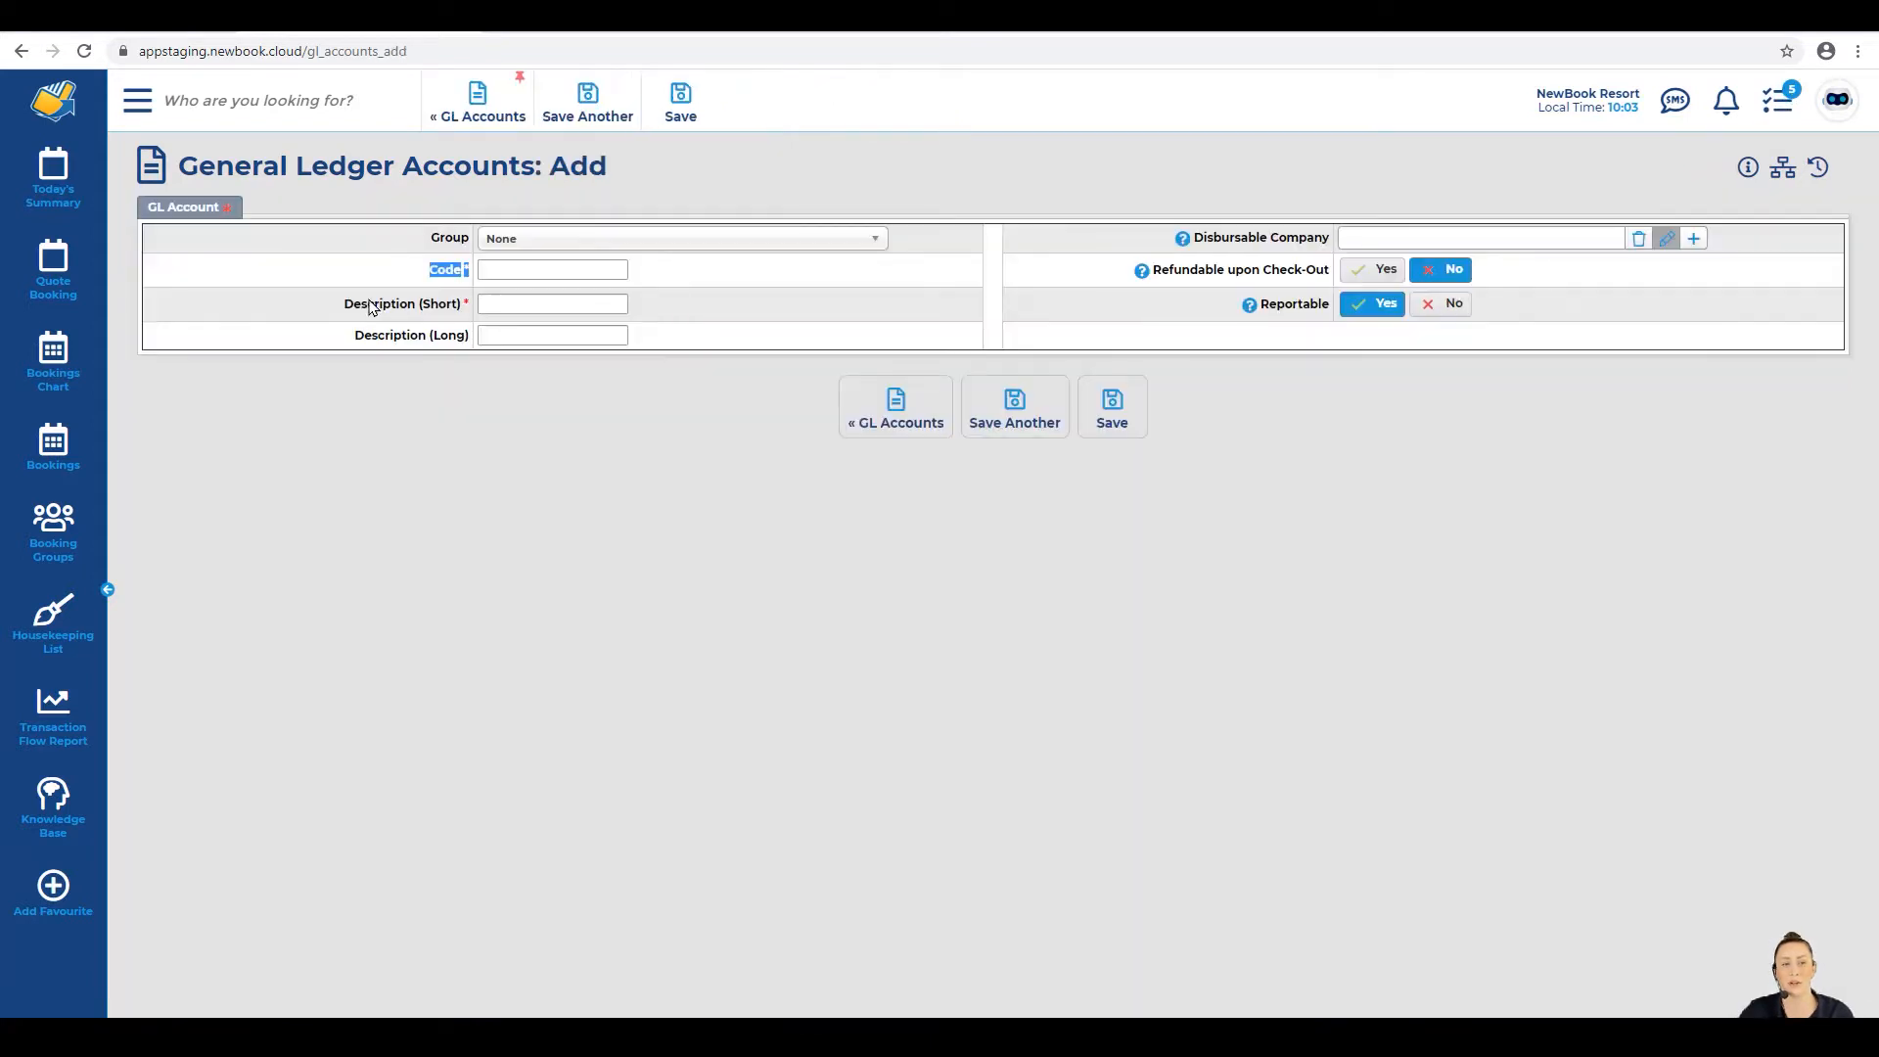
left_click_drag(350, 305, 460, 305)
left_click(502, 434)
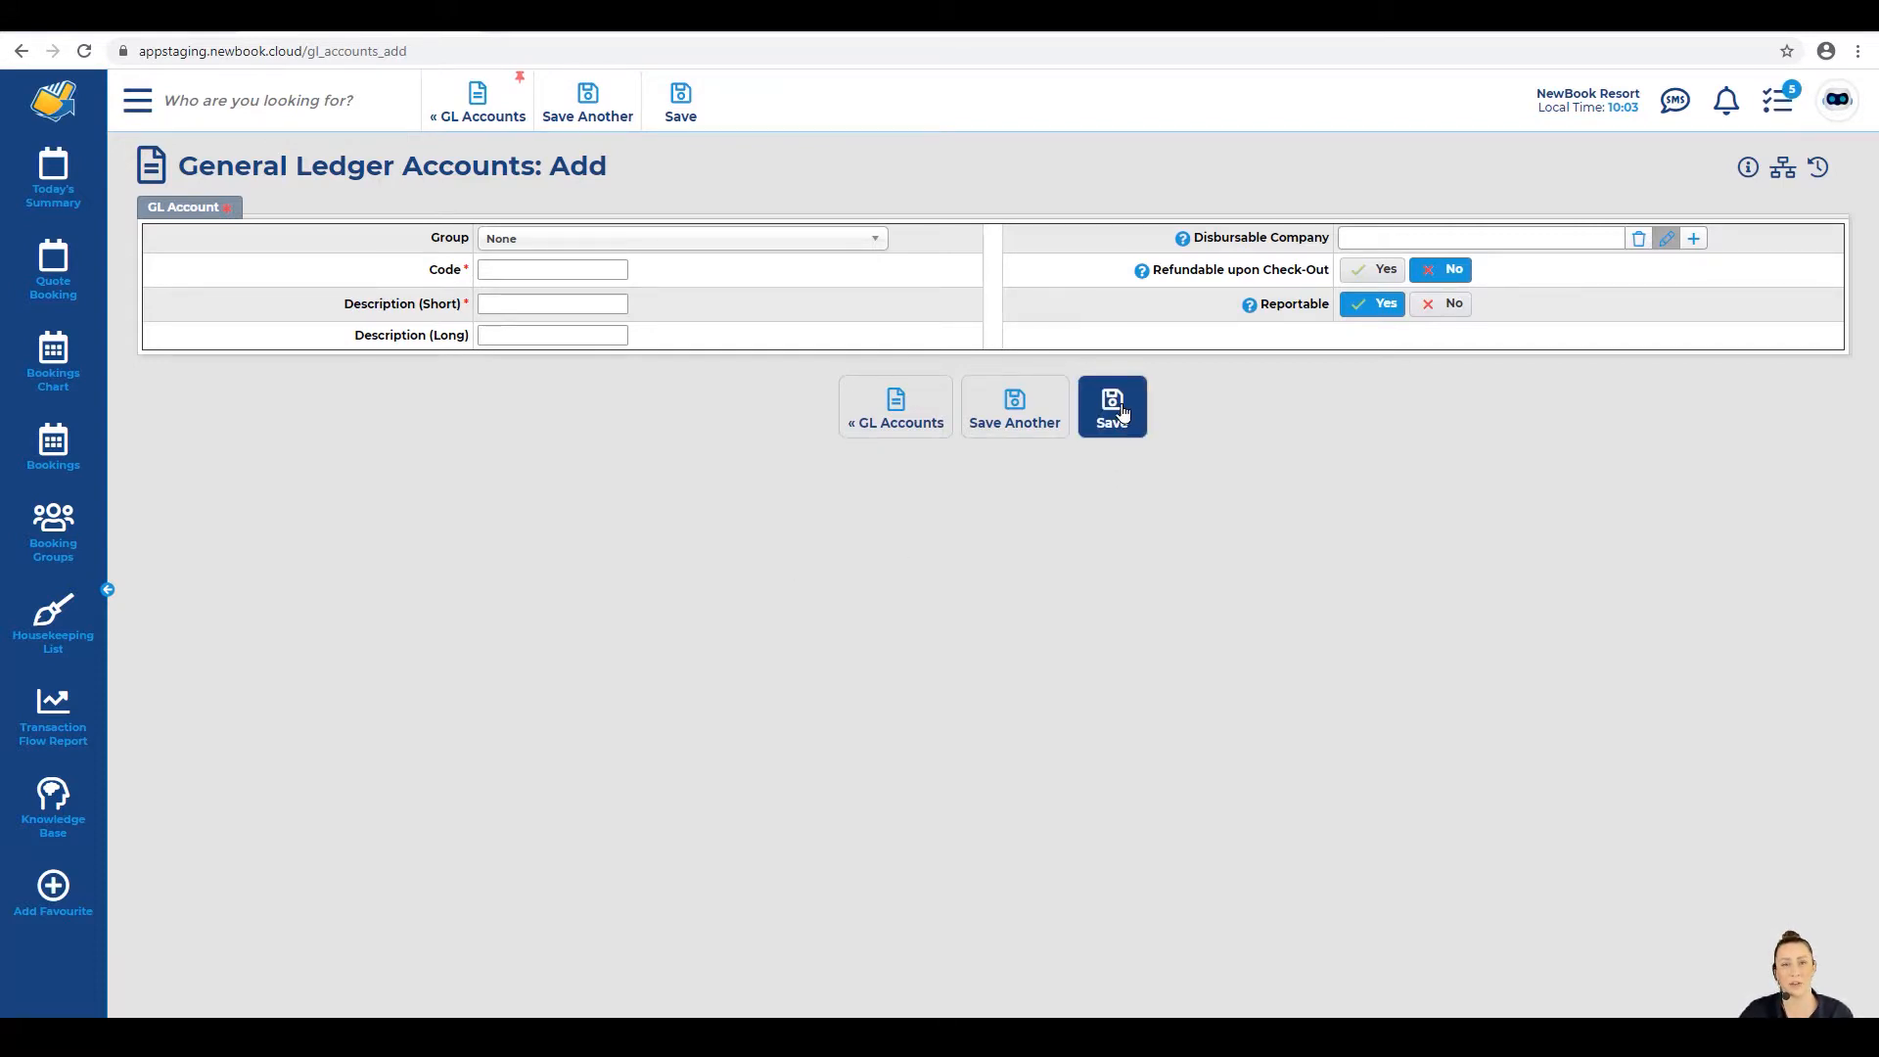
left_click(459, 104)
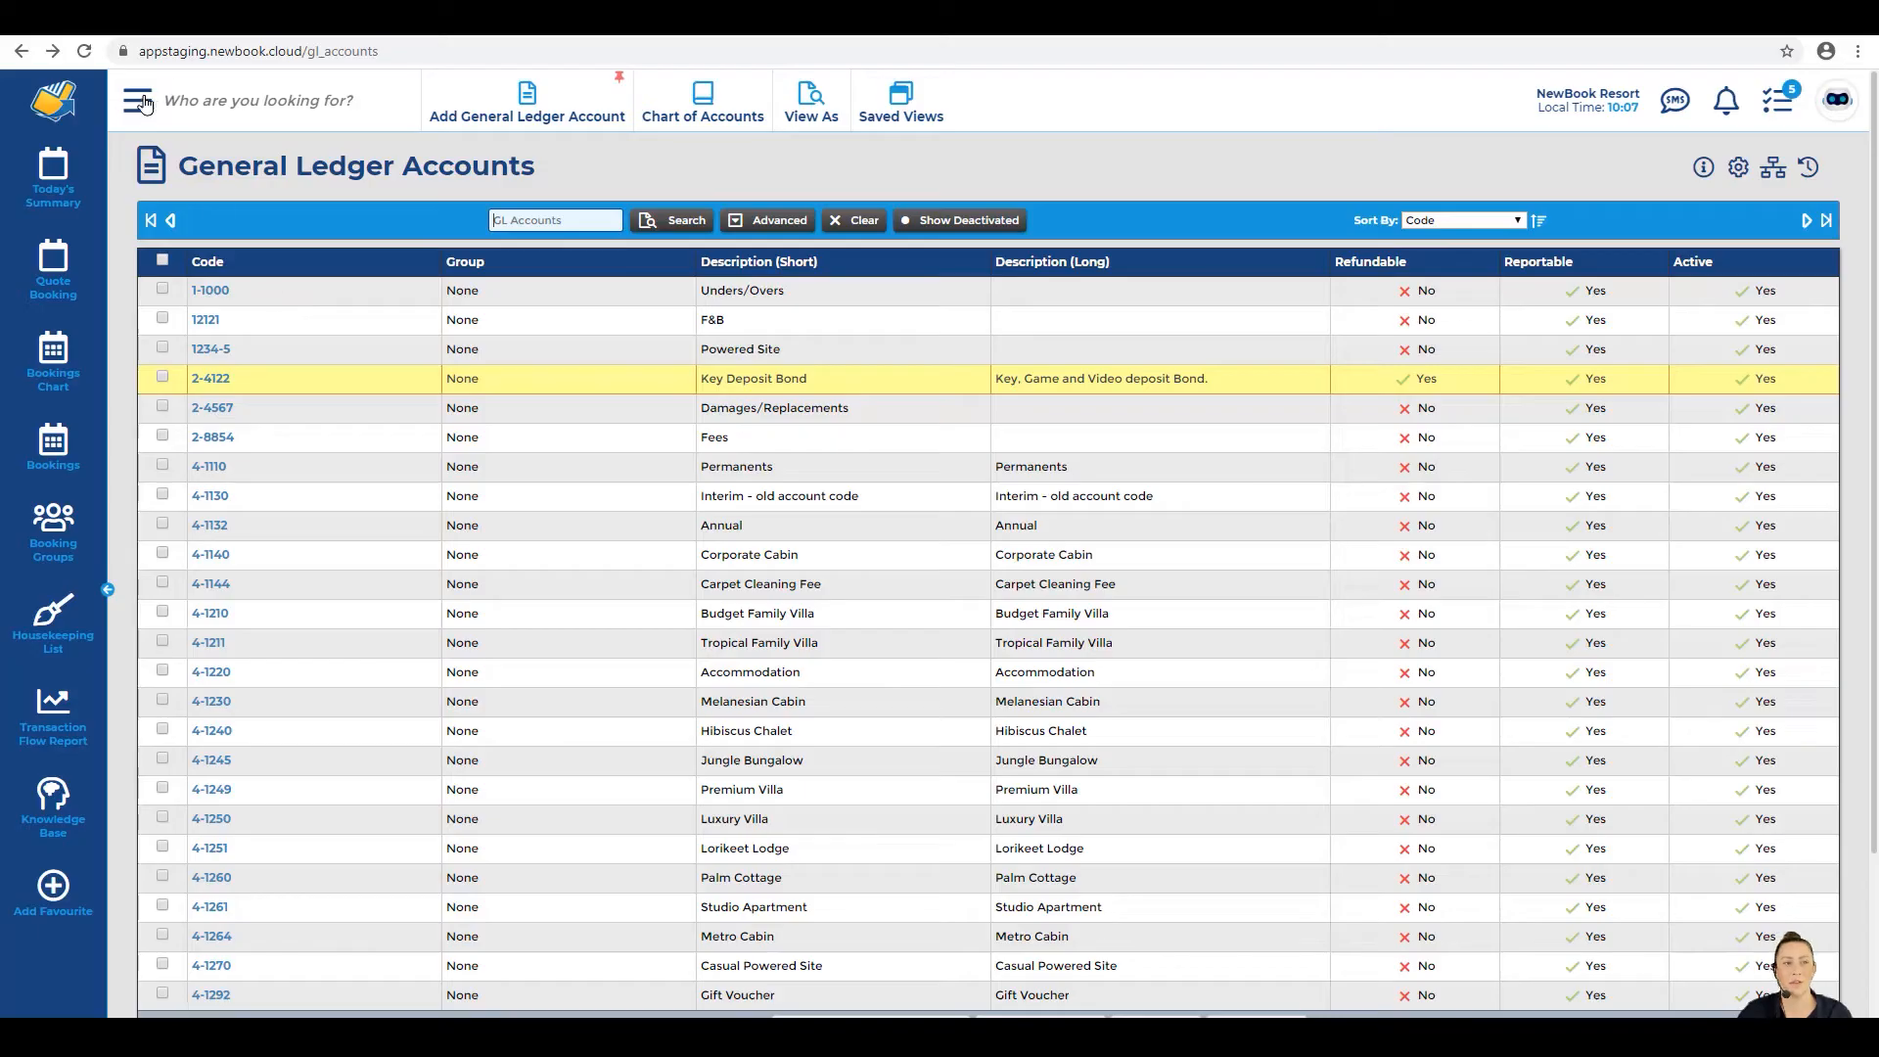
Step: Find "cate" among the site's features and open the accommodation Categories list
left_click(138, 104)
type("cate")
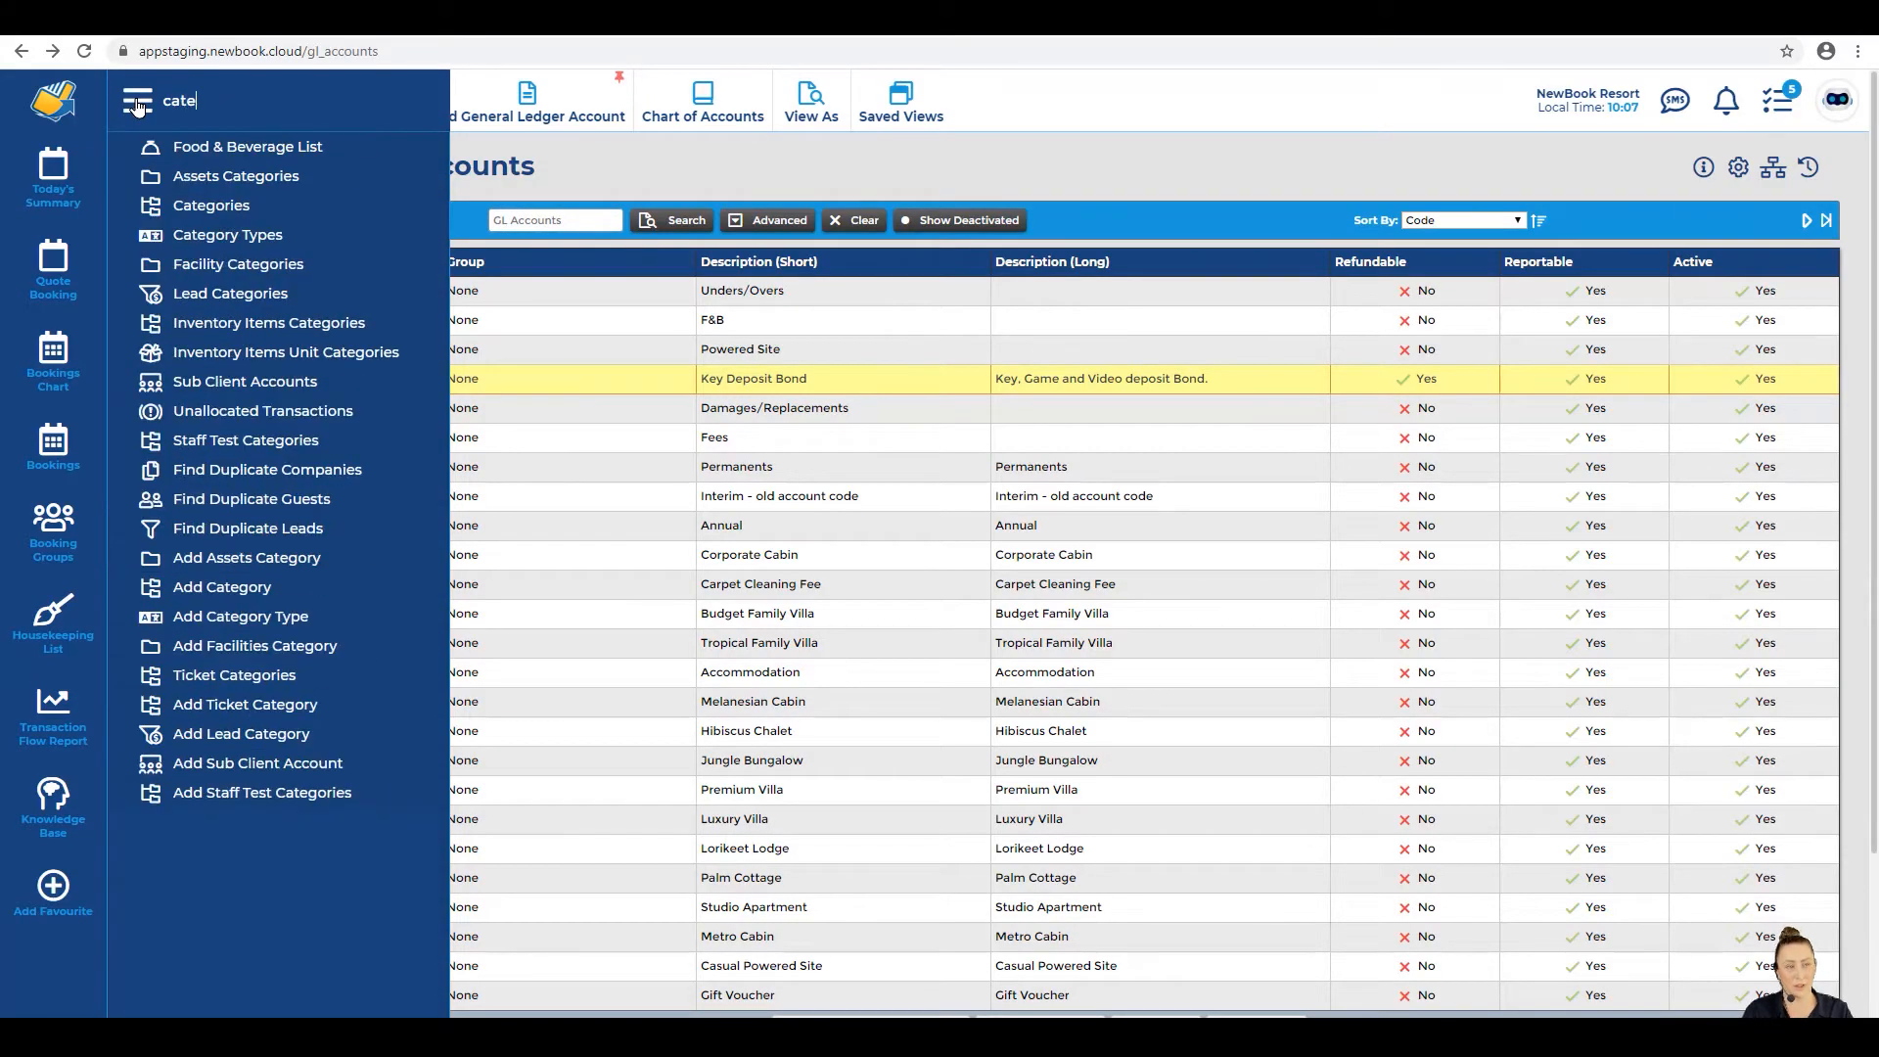
left_click(208, 209)
left_click_drag(277, 174, 369, 176)
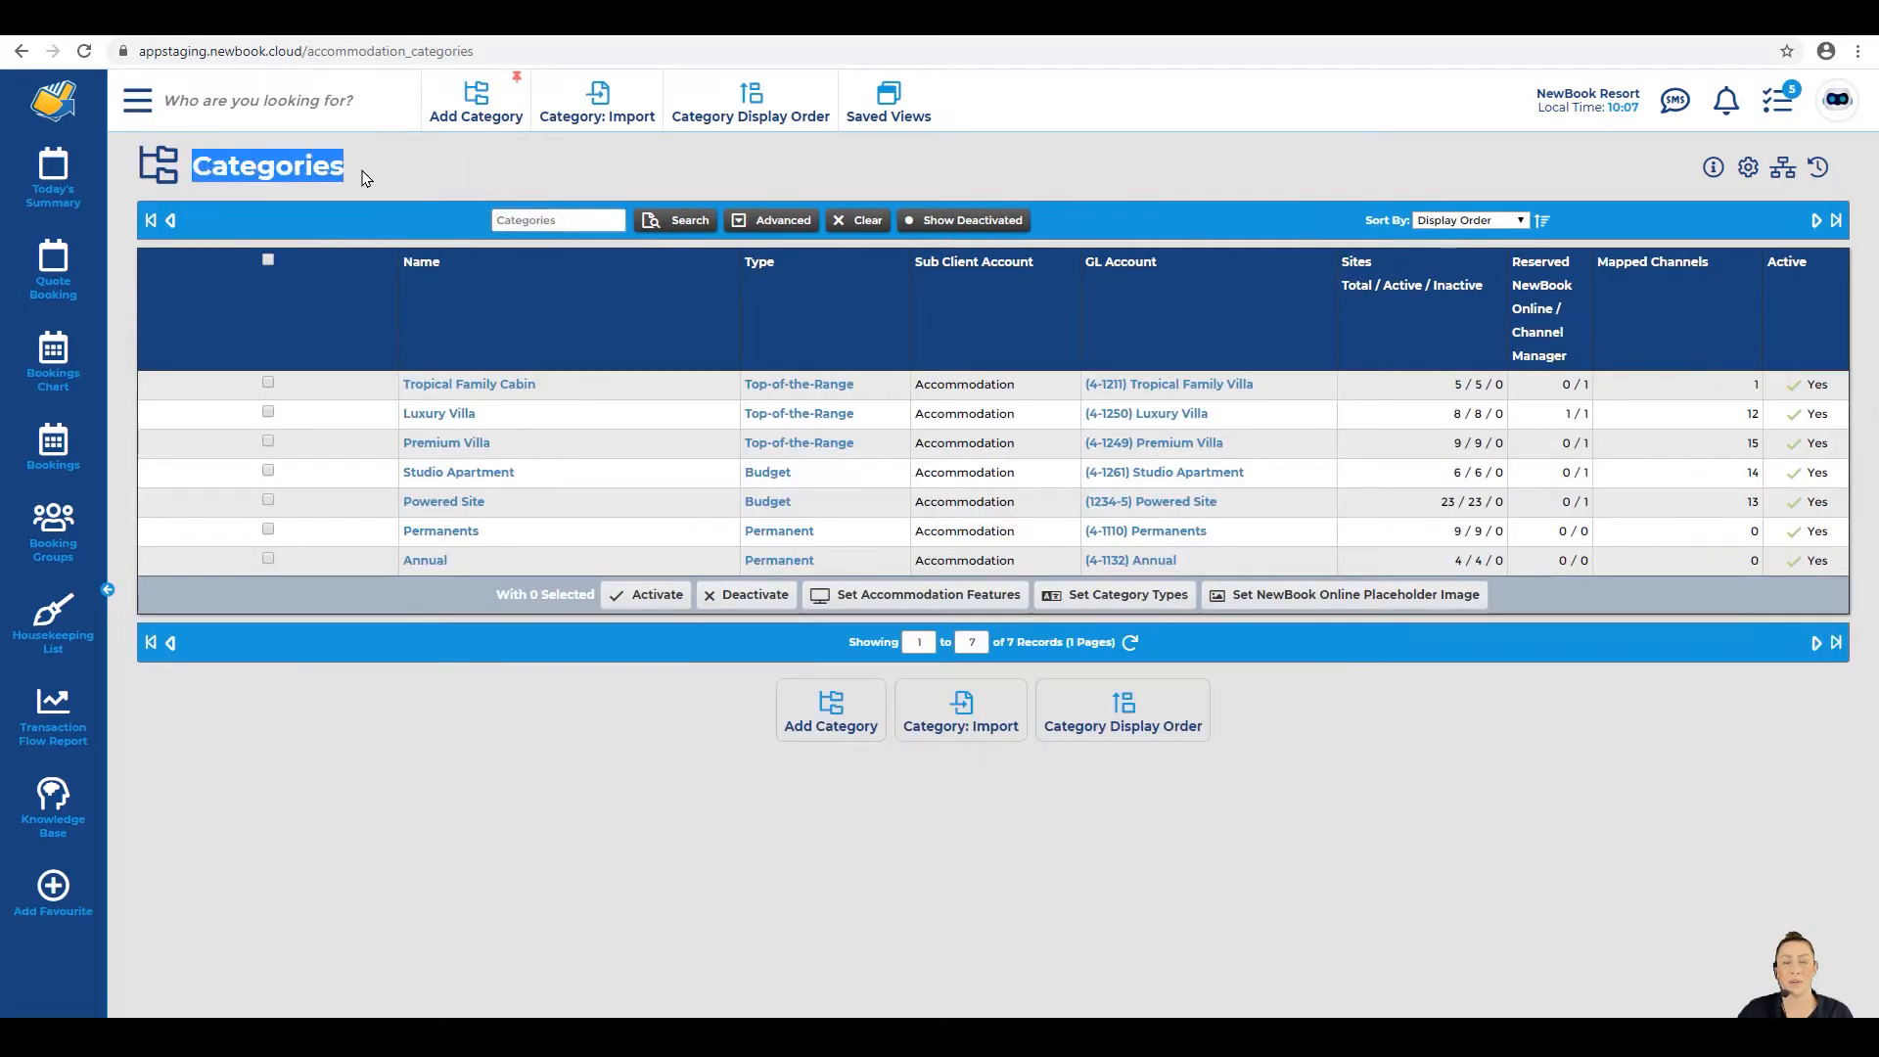
left_click(370, 178)
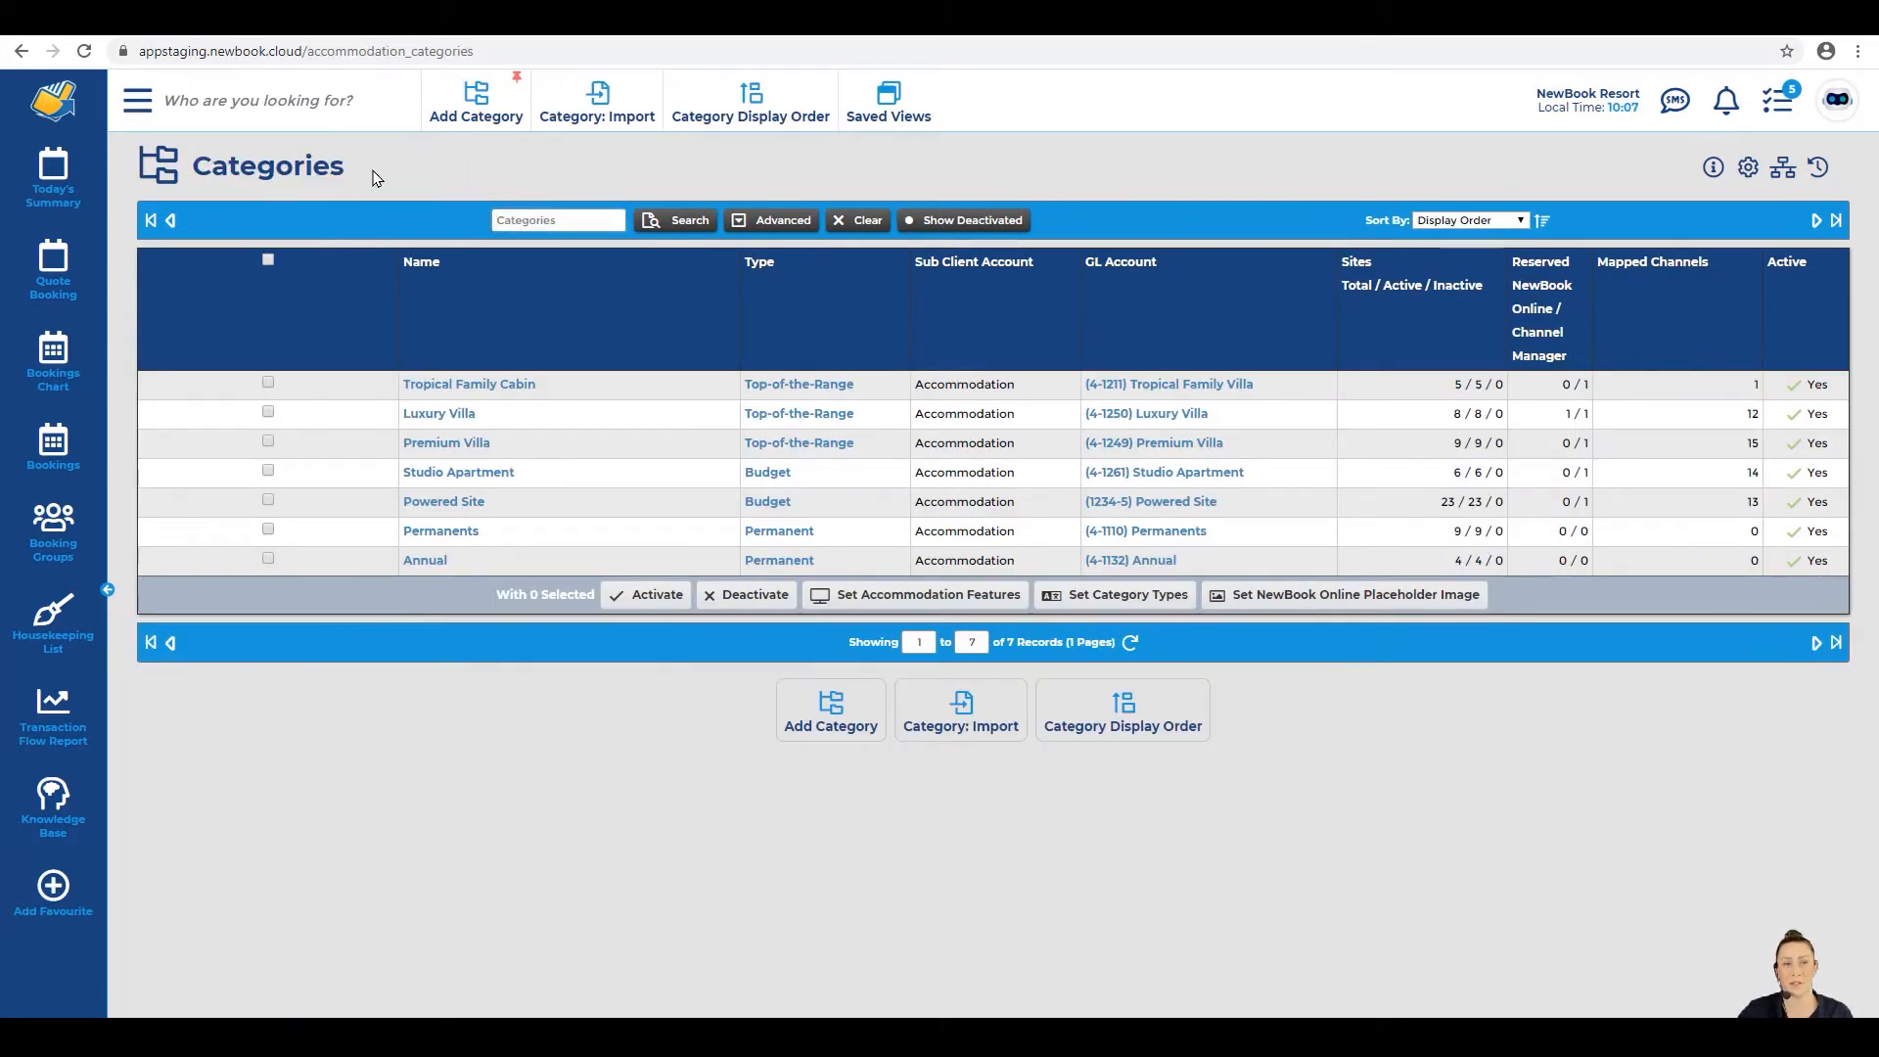
Step: Mark every category from Tropical Family Cabin to Annual and review the GL account assigned to each
left_click(548, 388)
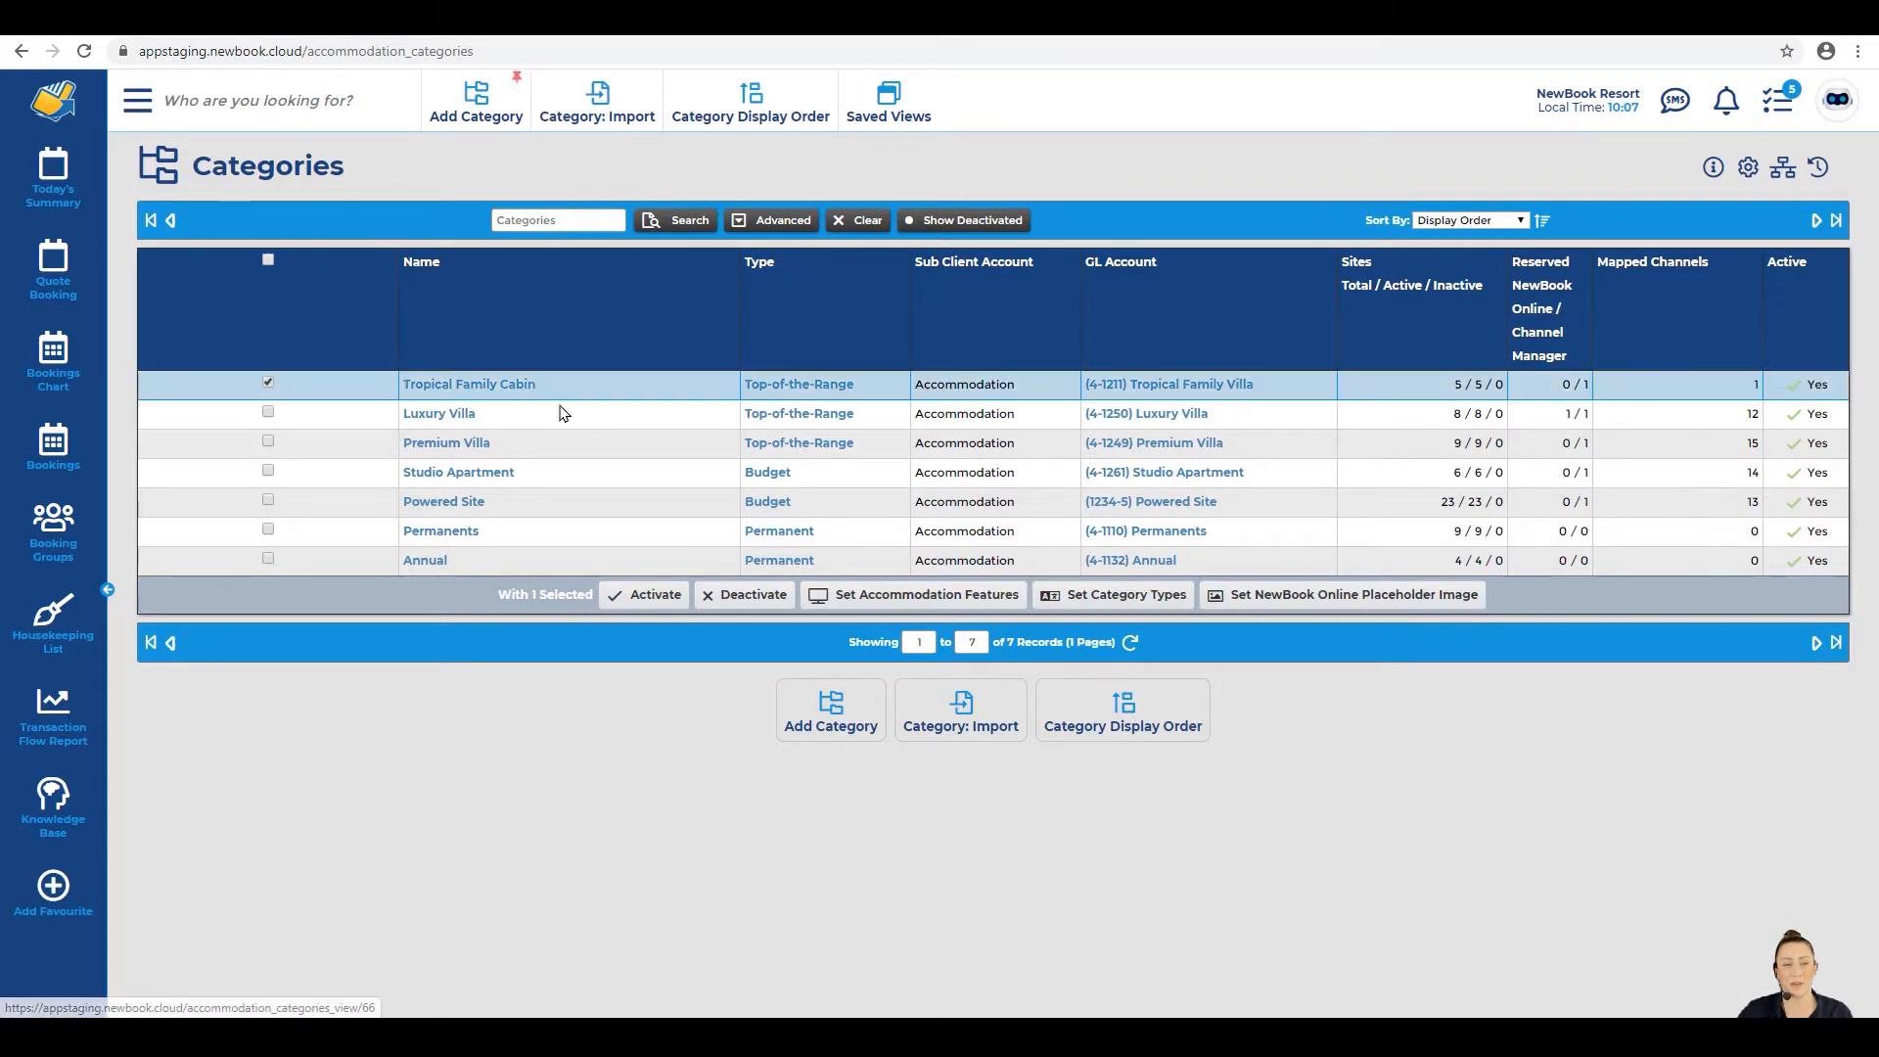
left_click(559, 415)
left_click(560, 448)
left_click(559, 475)
left_click(556, 505)
left_click(554, 534)
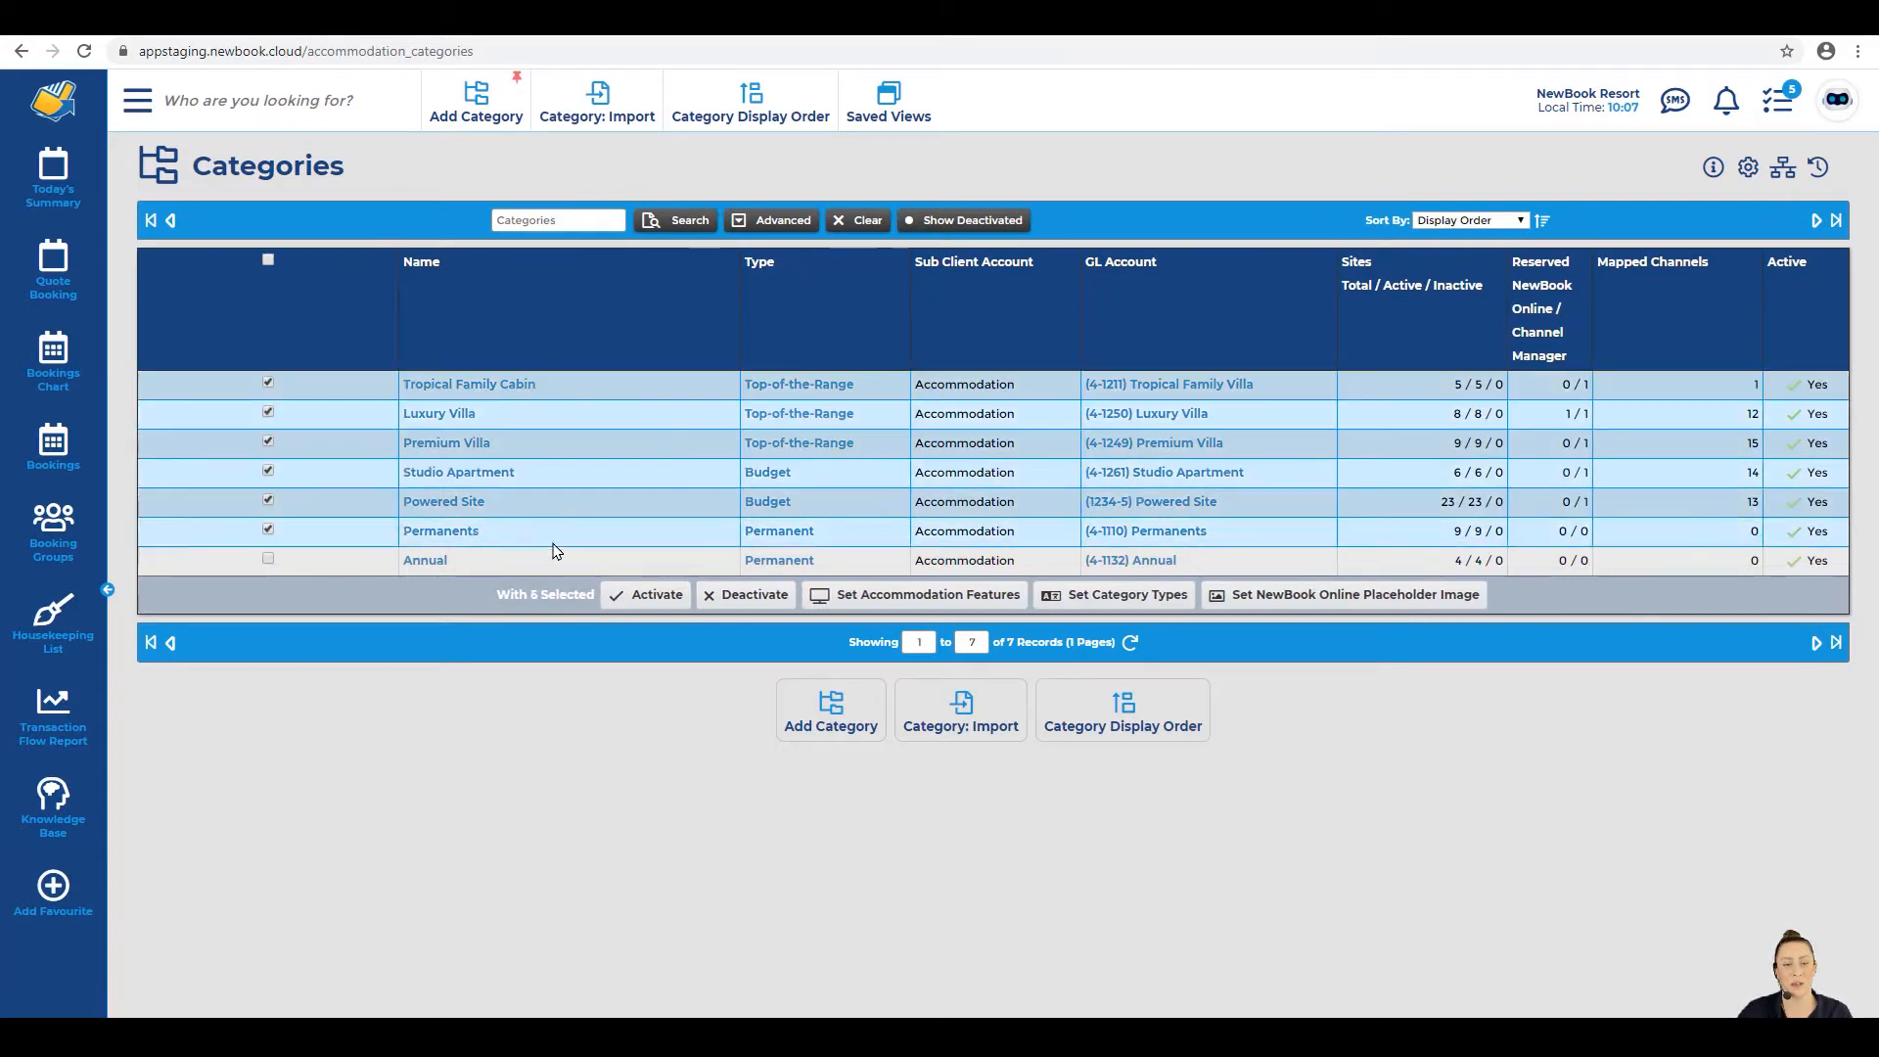
left_click(554, 559)
left_click_drag(1079, 262, 1160, 273)
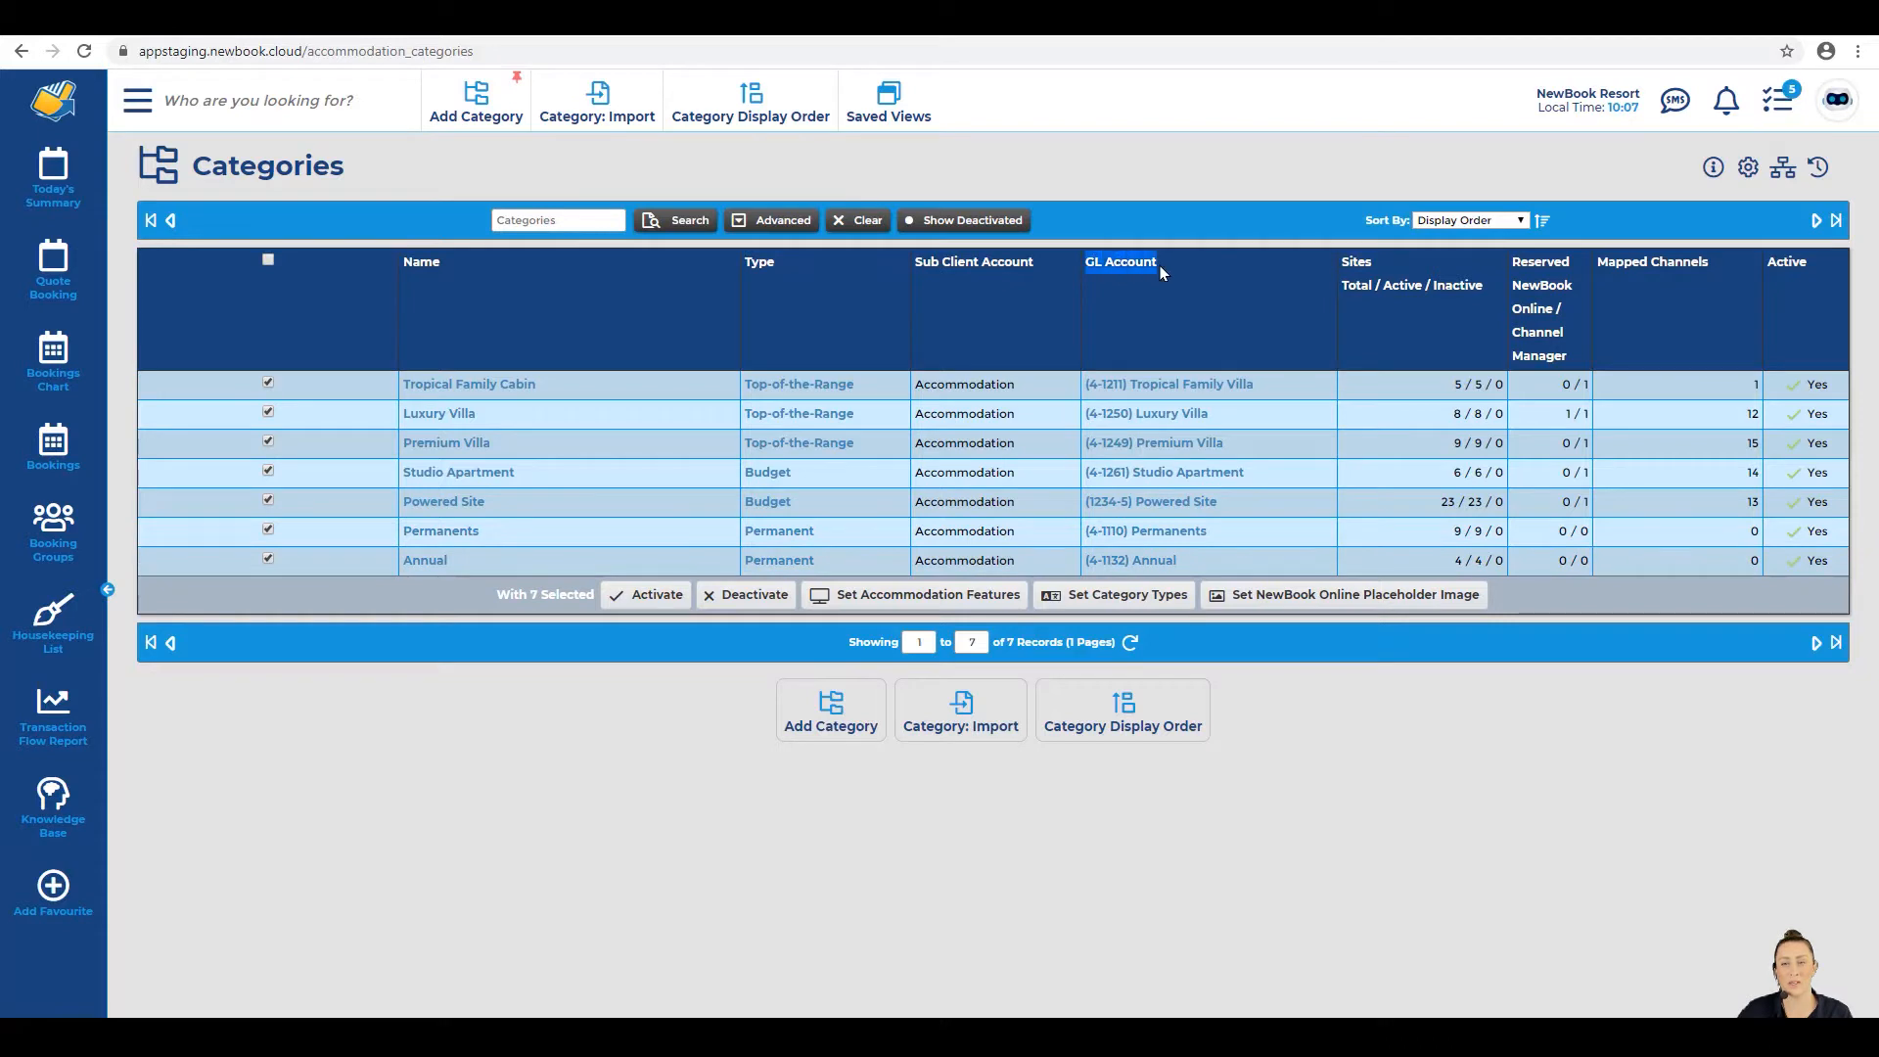
left_click(1171, 266)
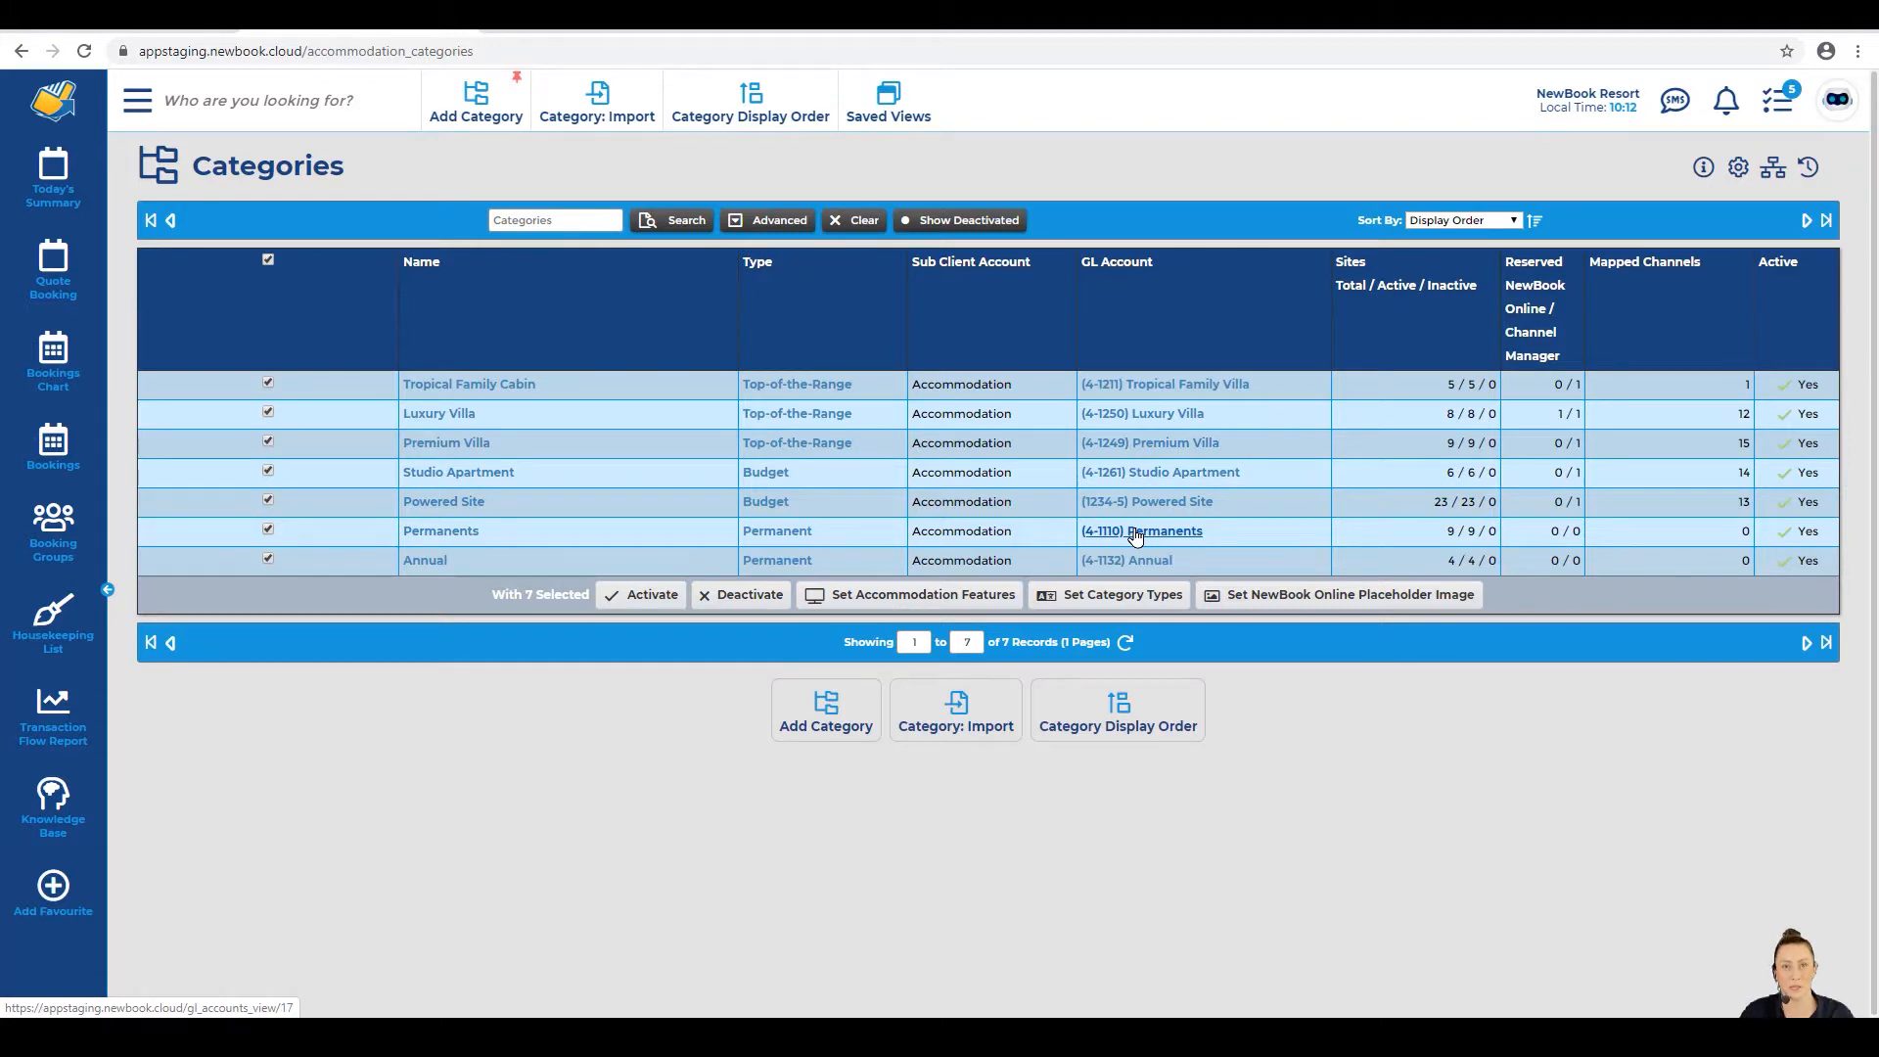
Step: Open the Powered Site category for editing and check the GL Account choices in its billing setup, keeping (1234-5) Powered Site
left_click(464, 501)
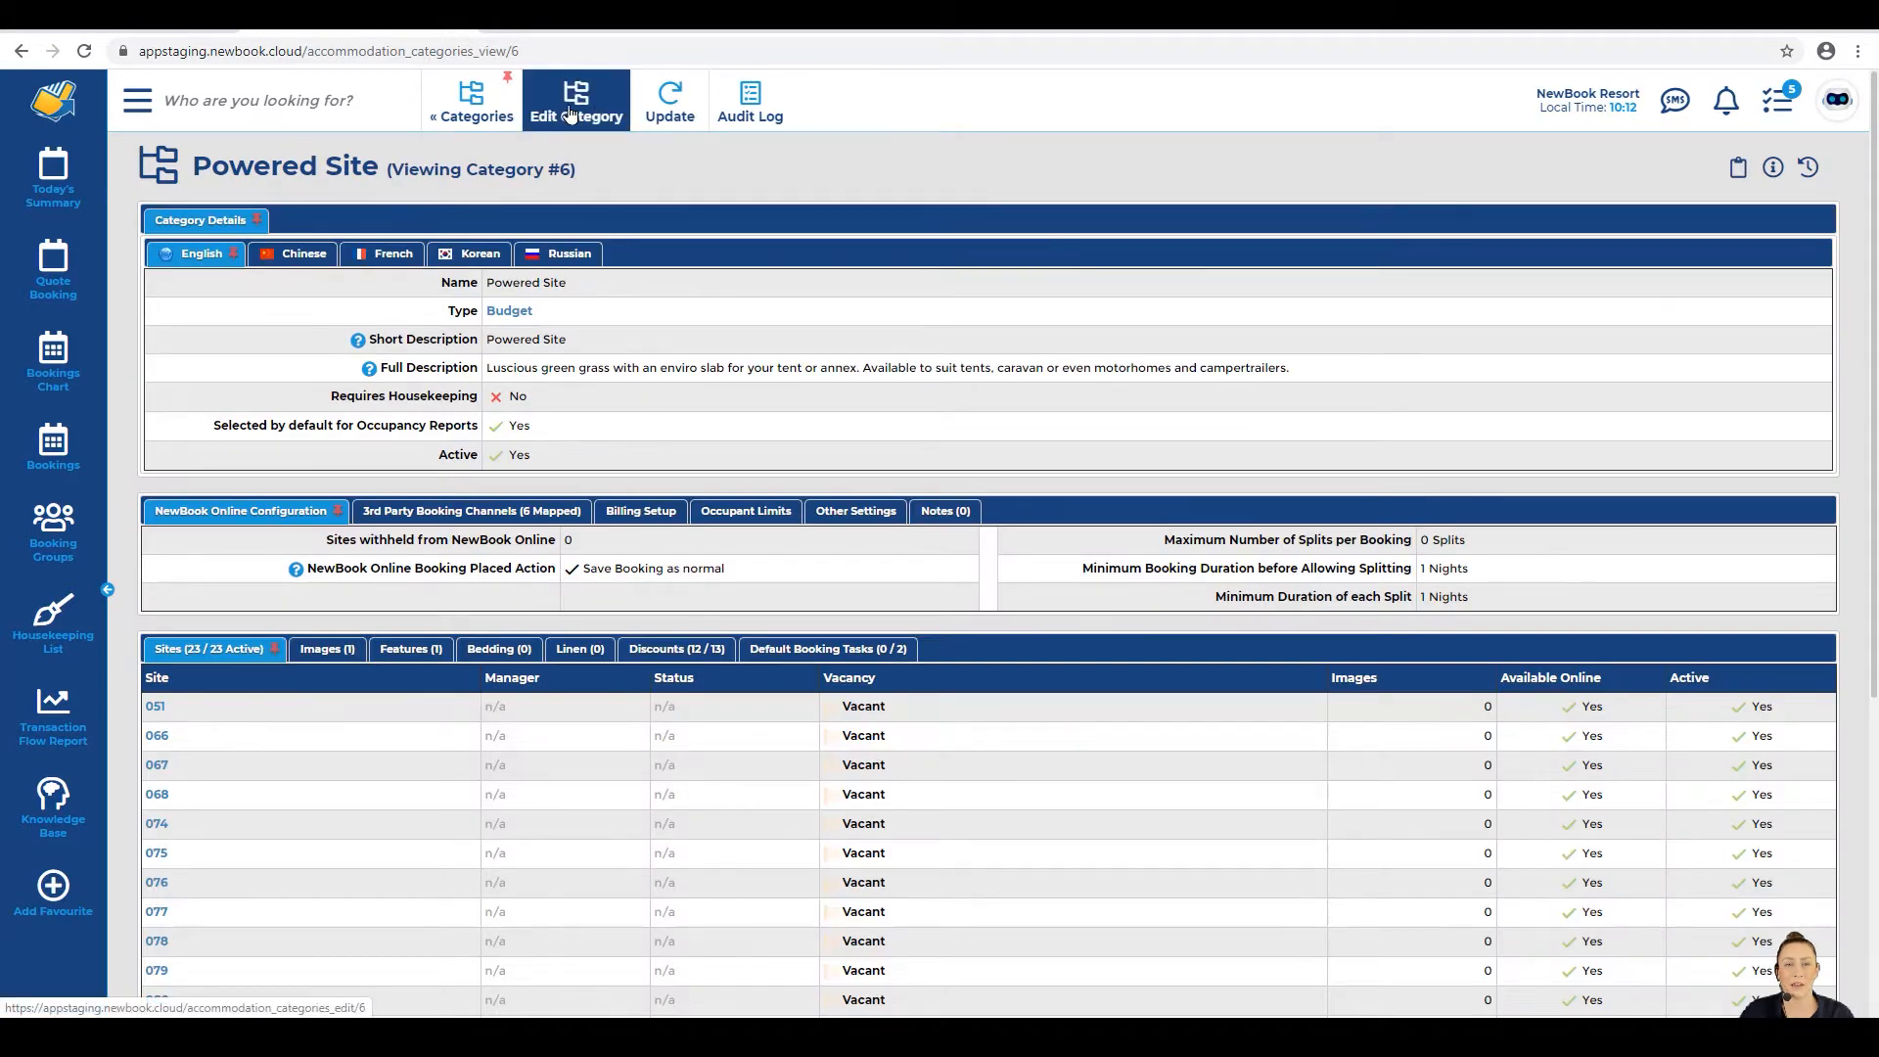
left_click(596, 111)
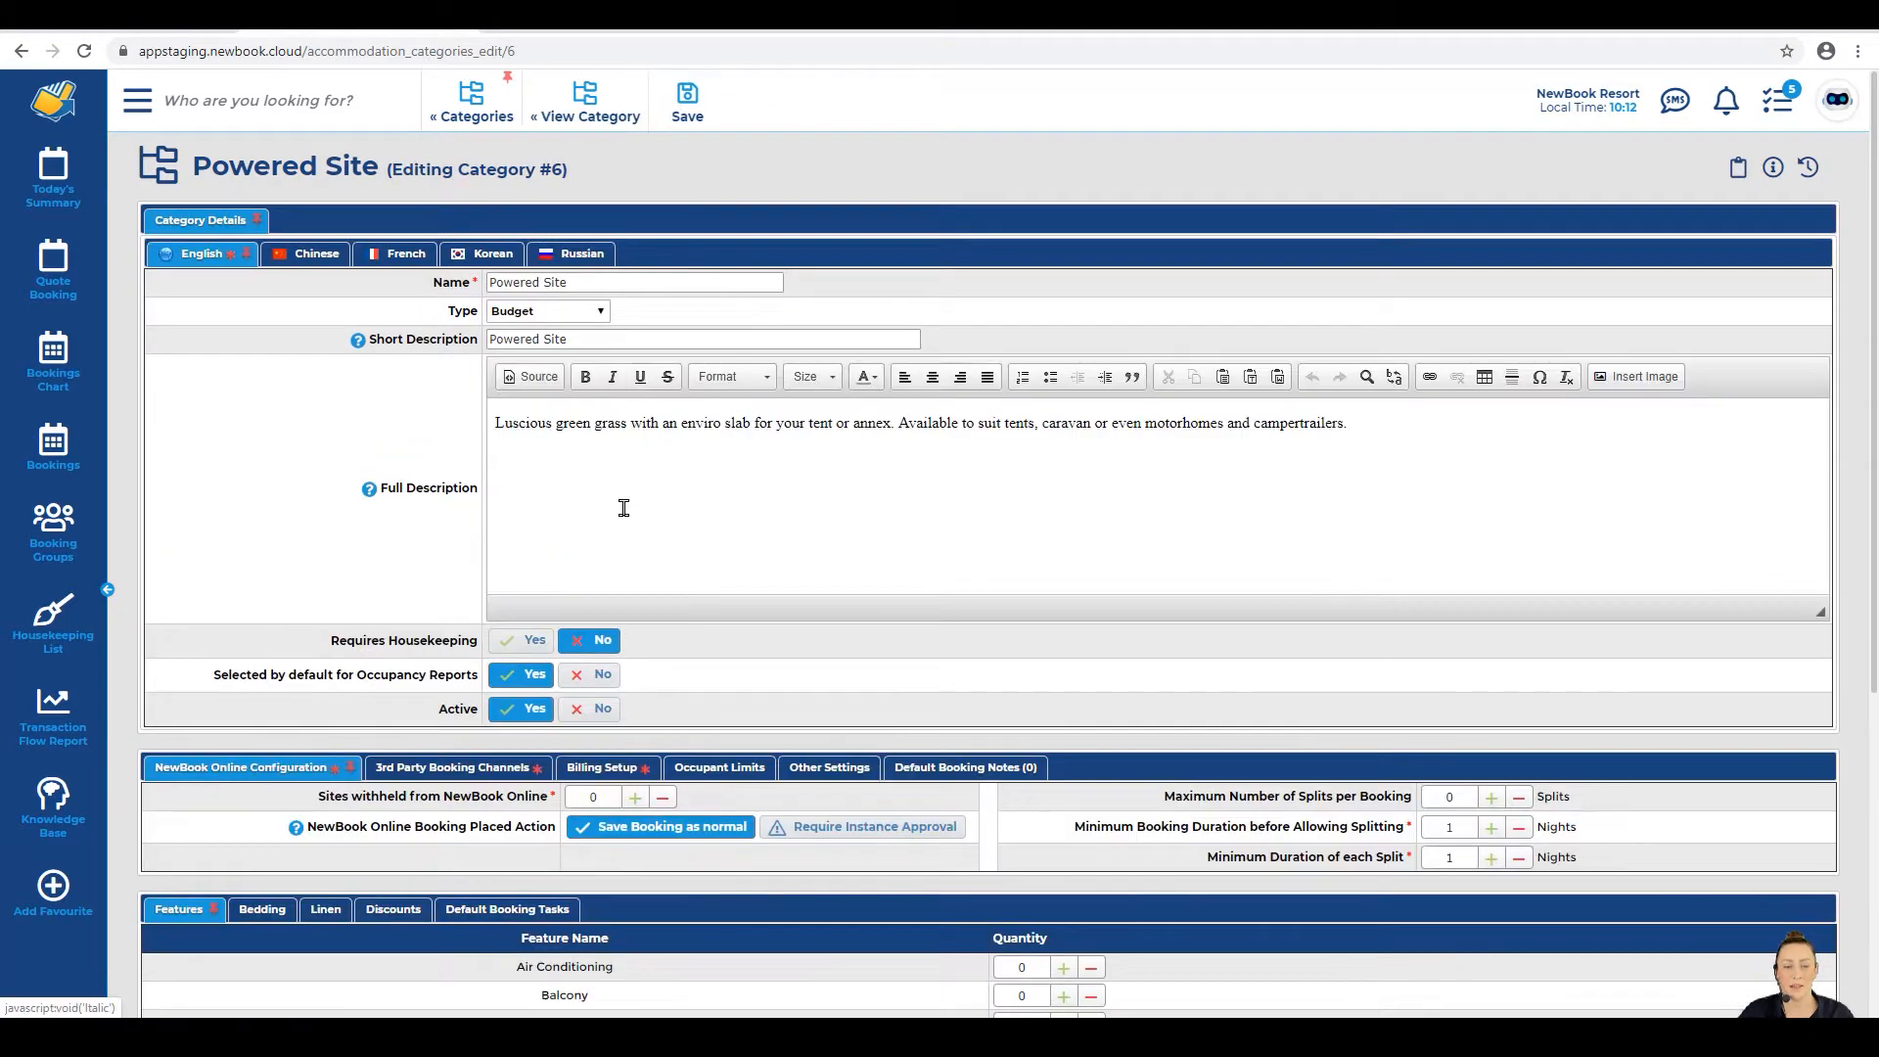
left_click(630, 771)
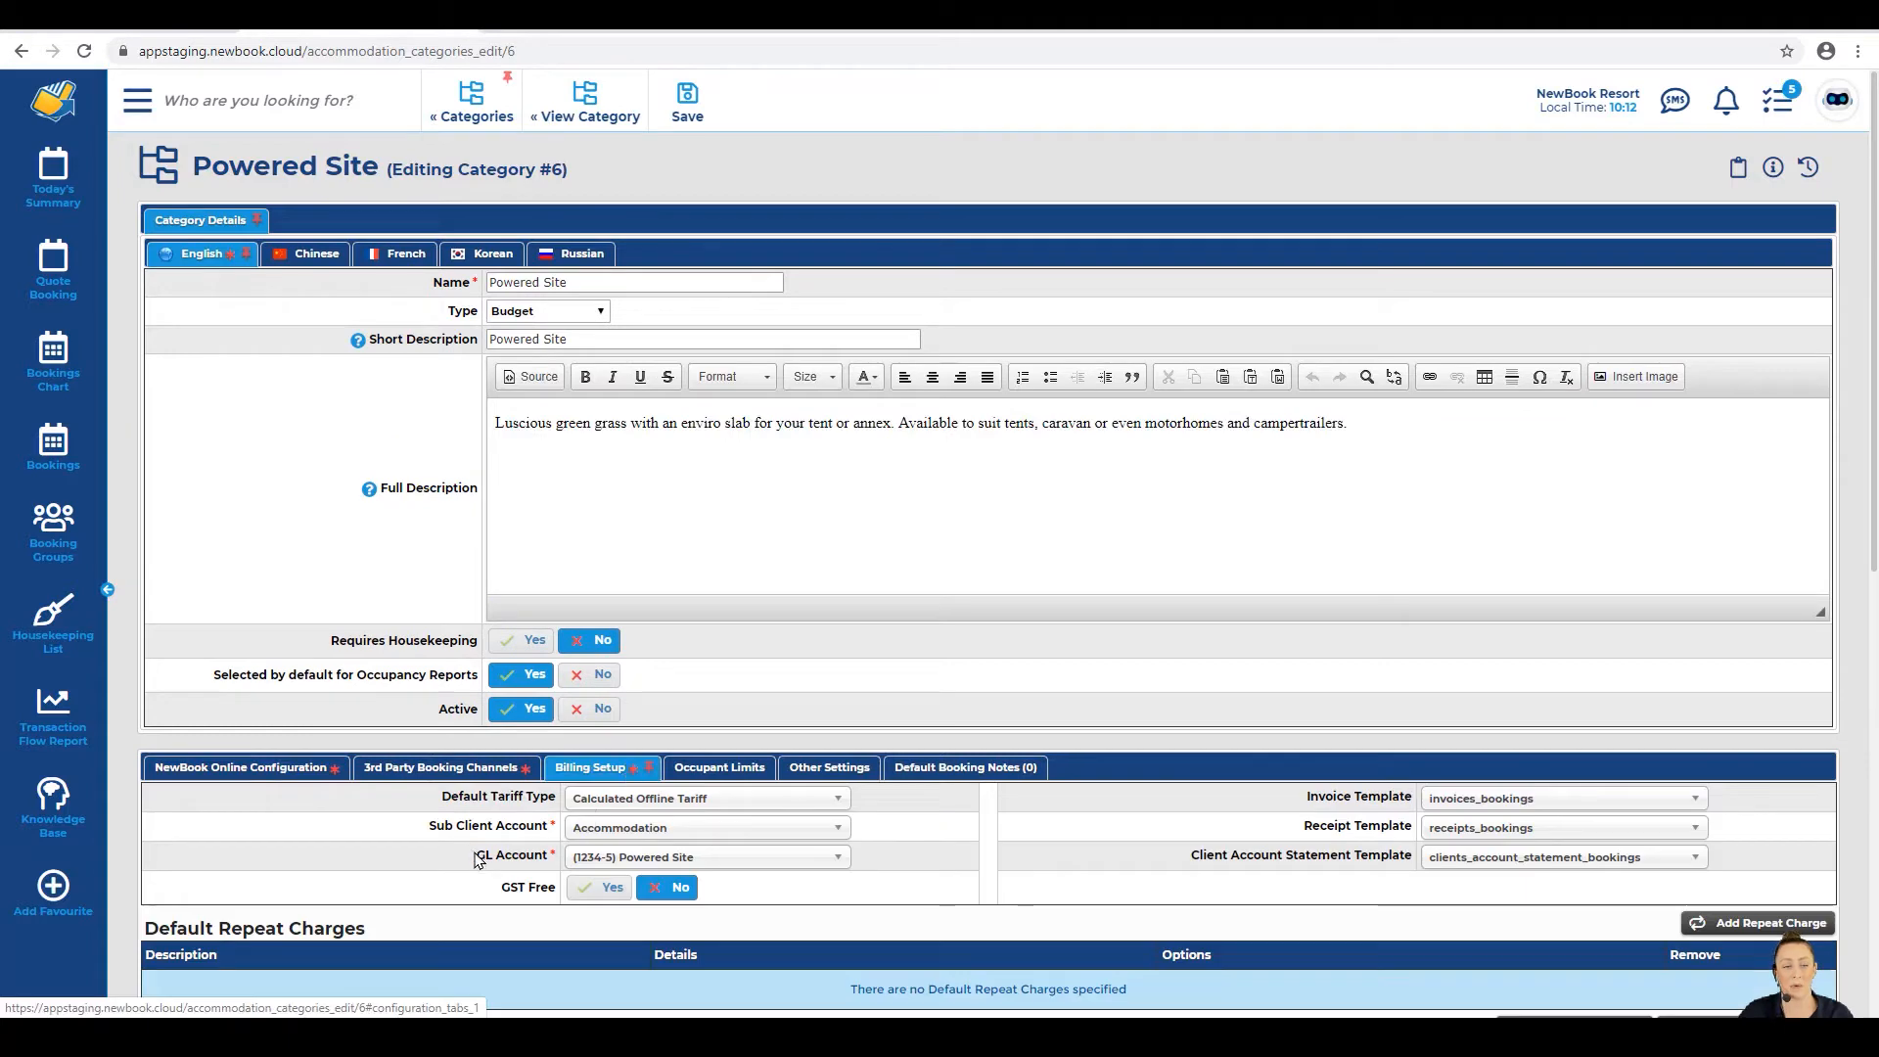
left_click_drag(477, 859, 621, 861)
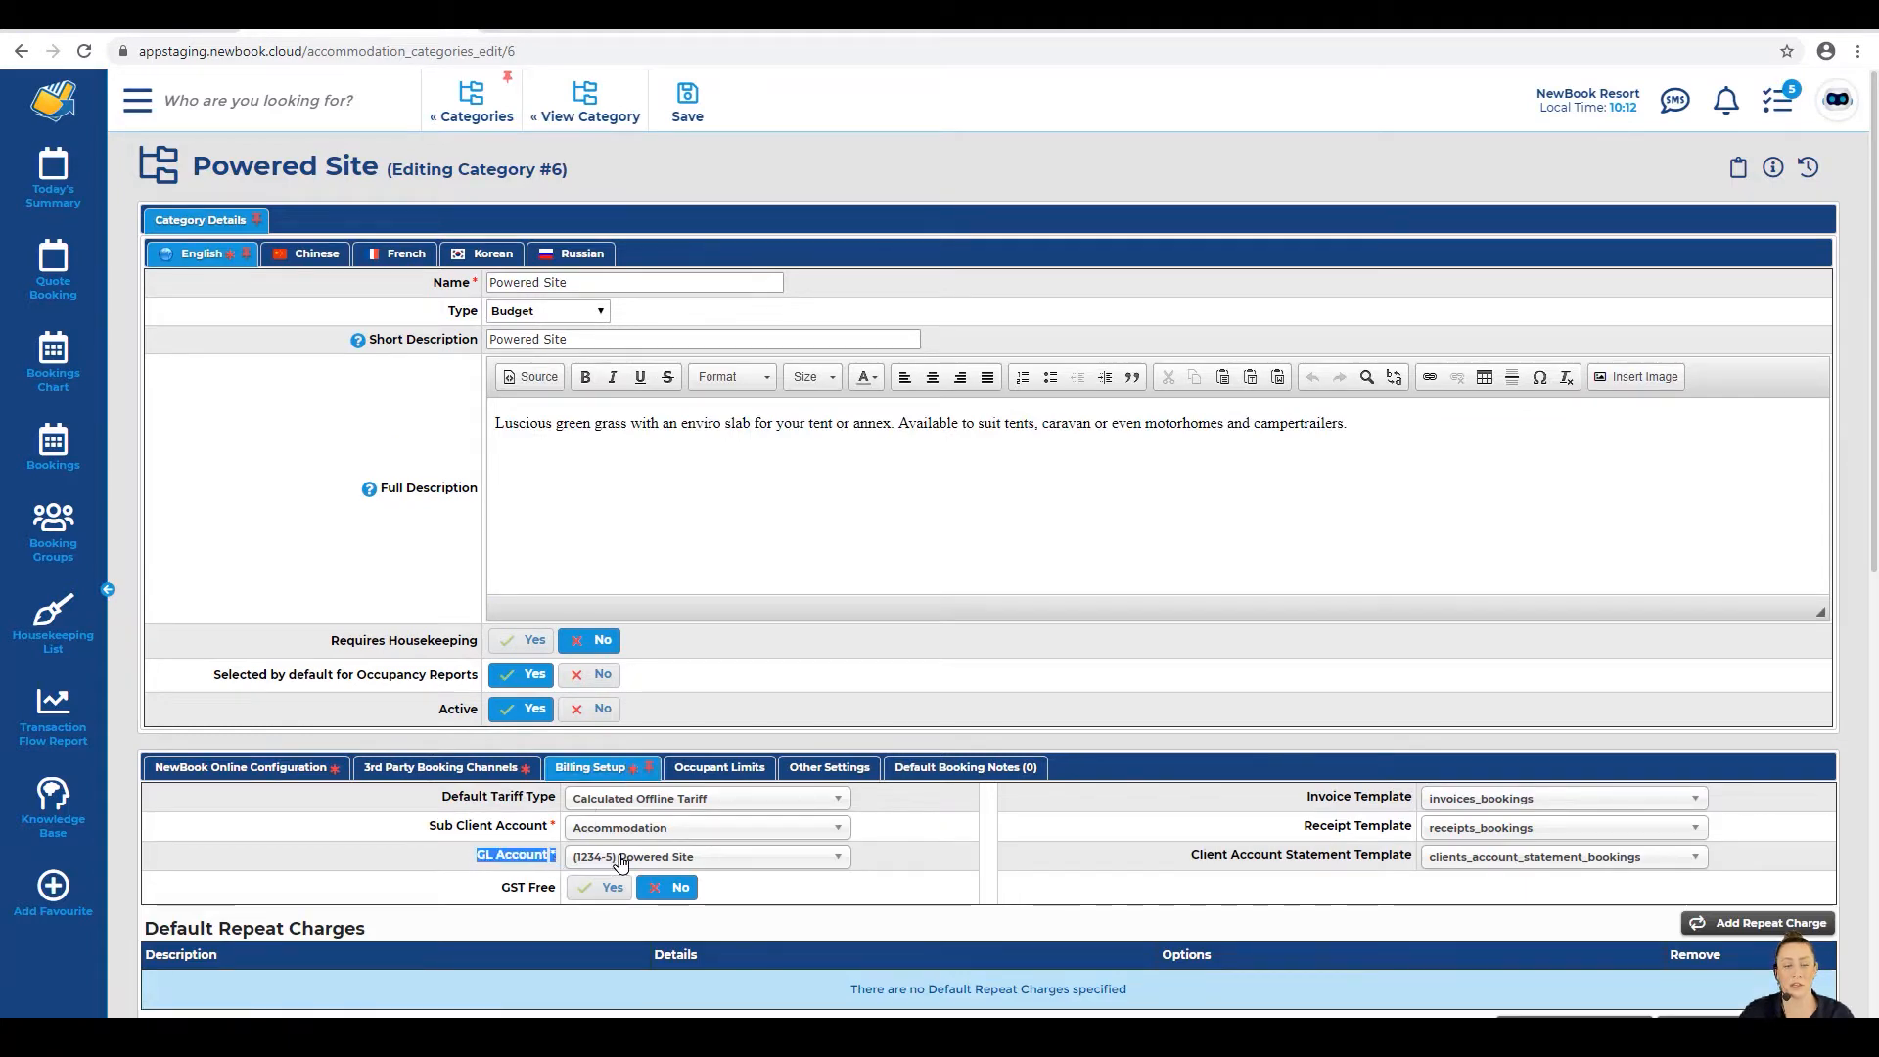
left_click(710, 860)
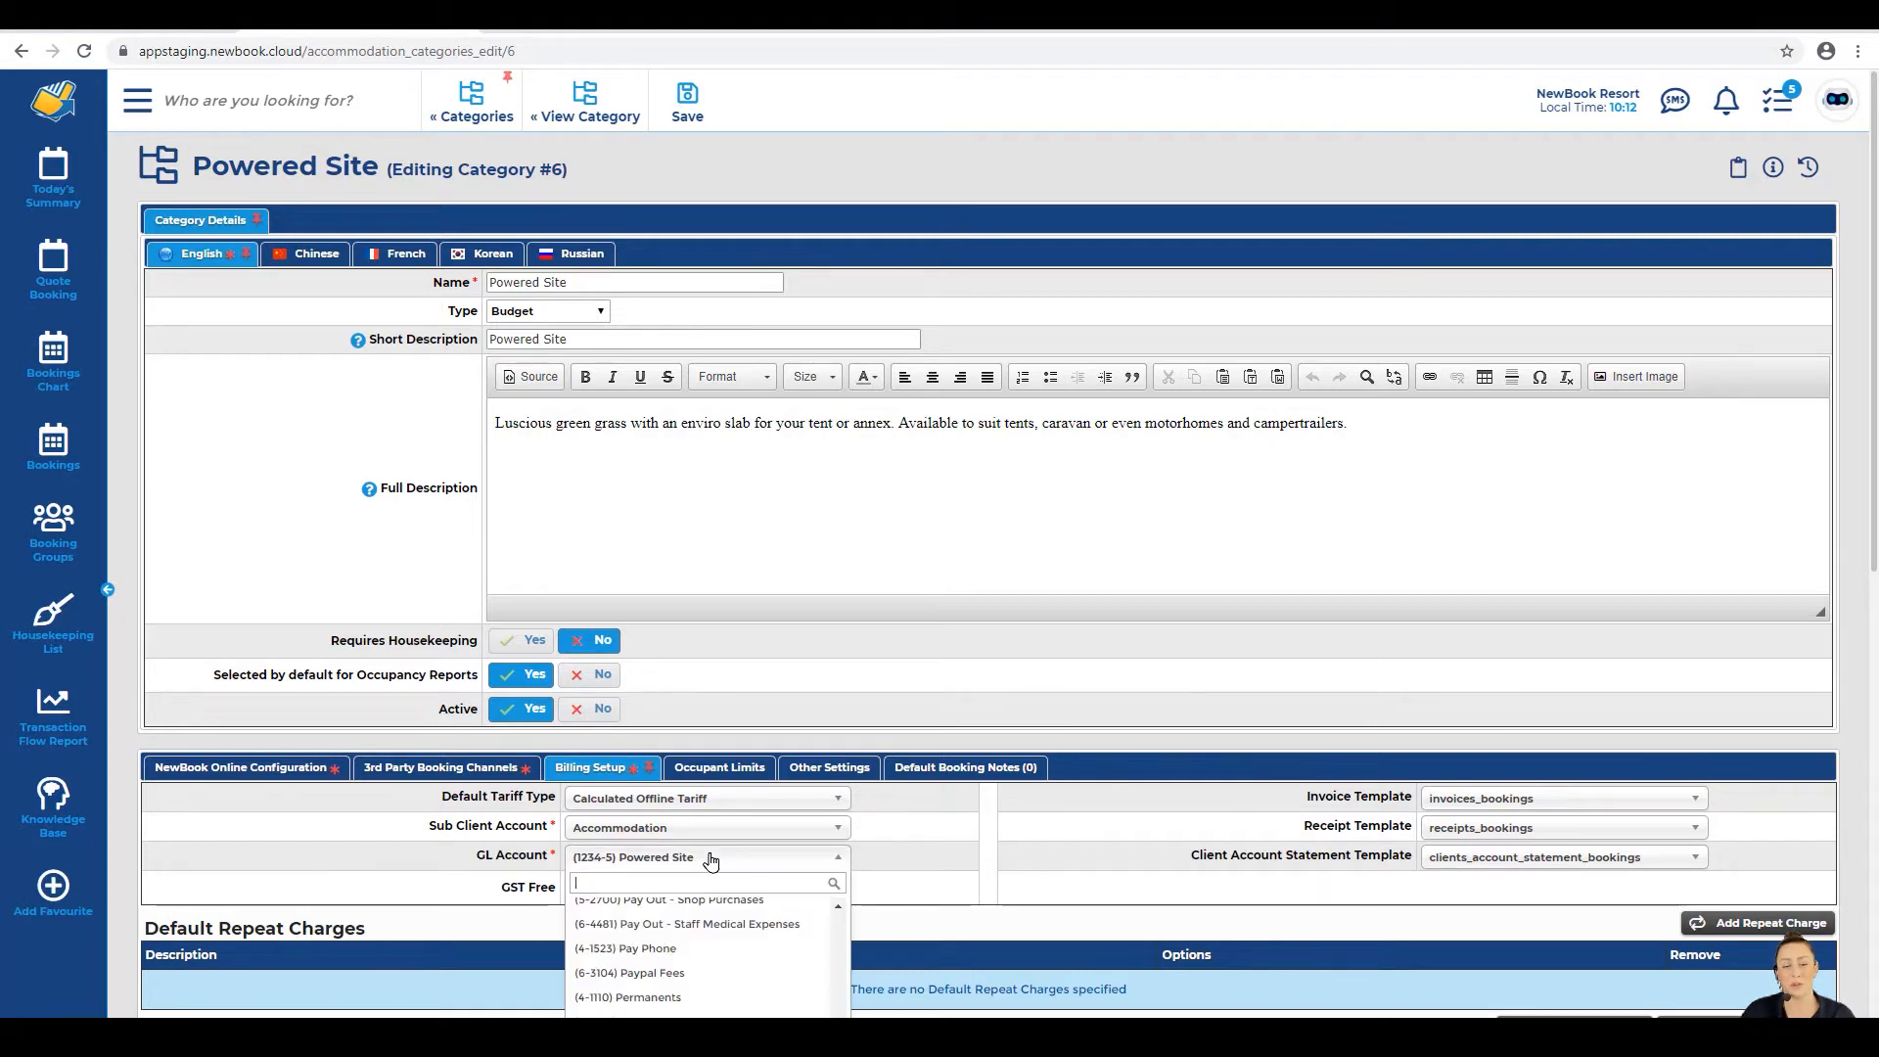
left_click(711, 861)
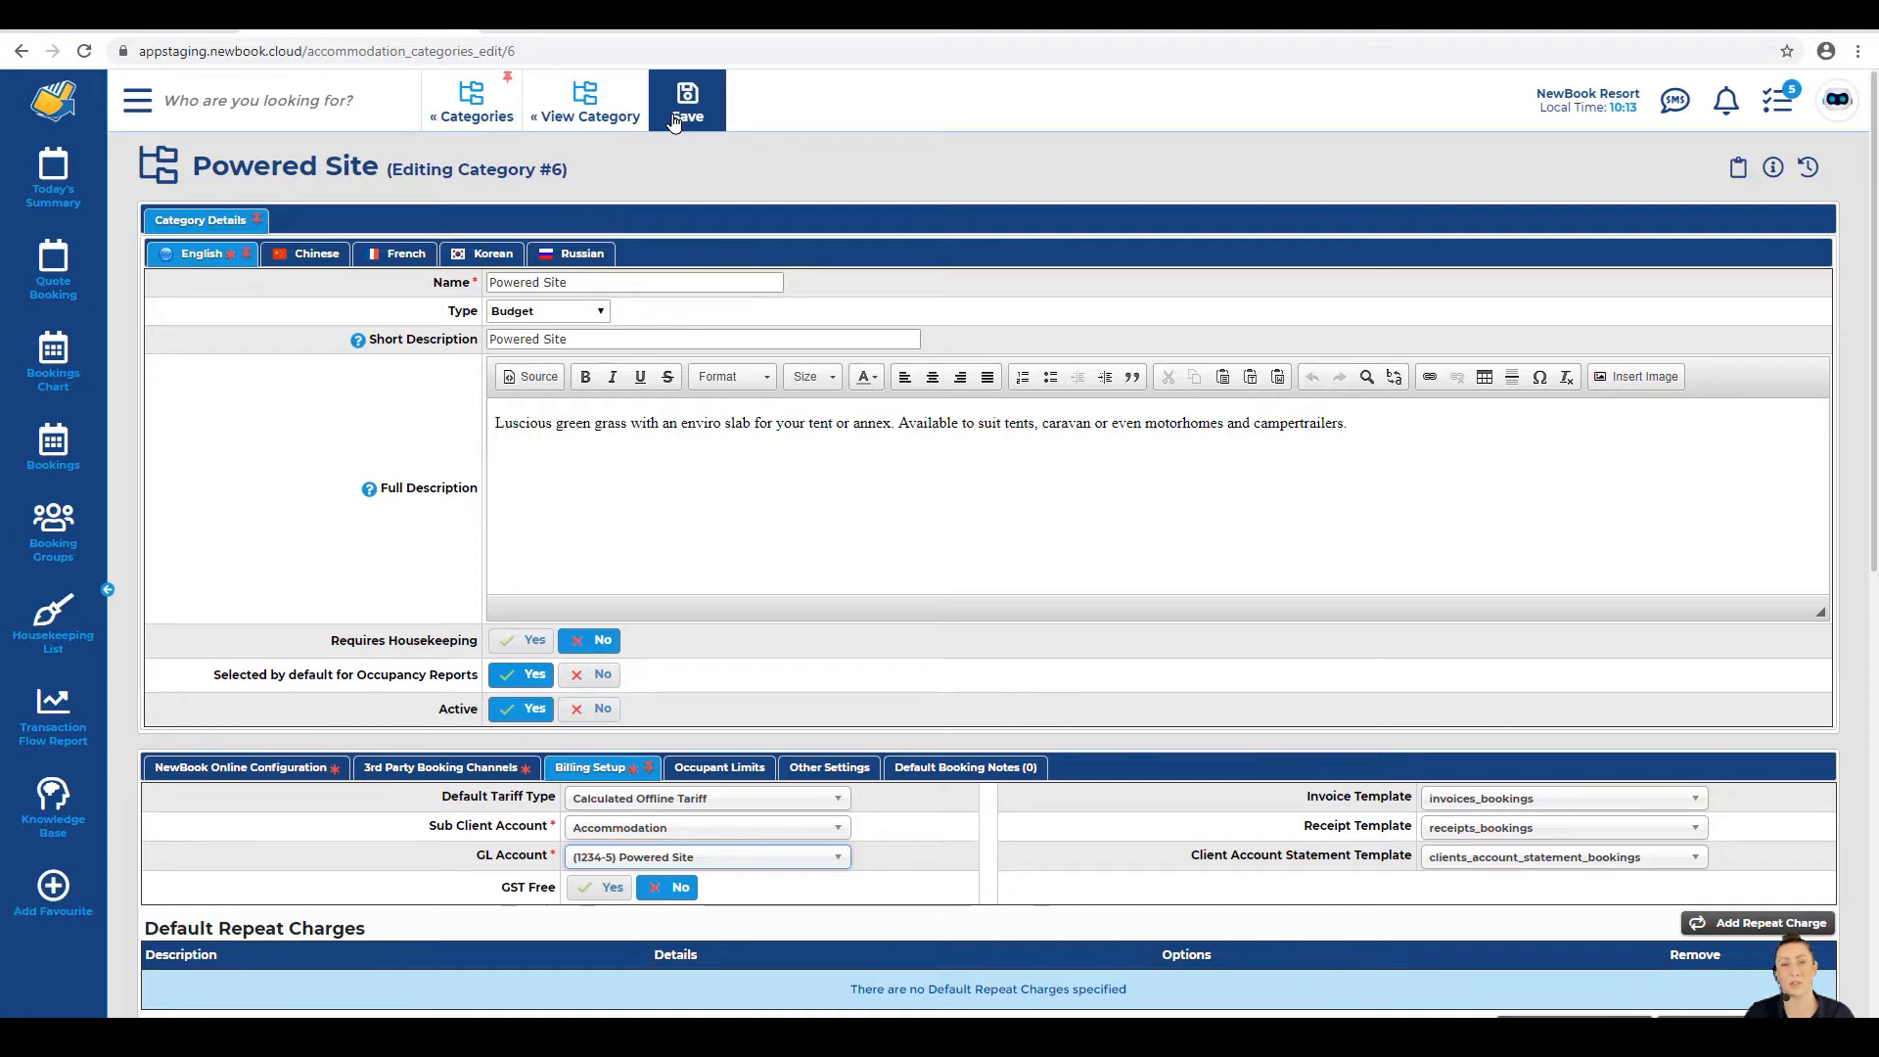
Step: Save the Powered Site category and return to the Categories list
left_click(673, 117)
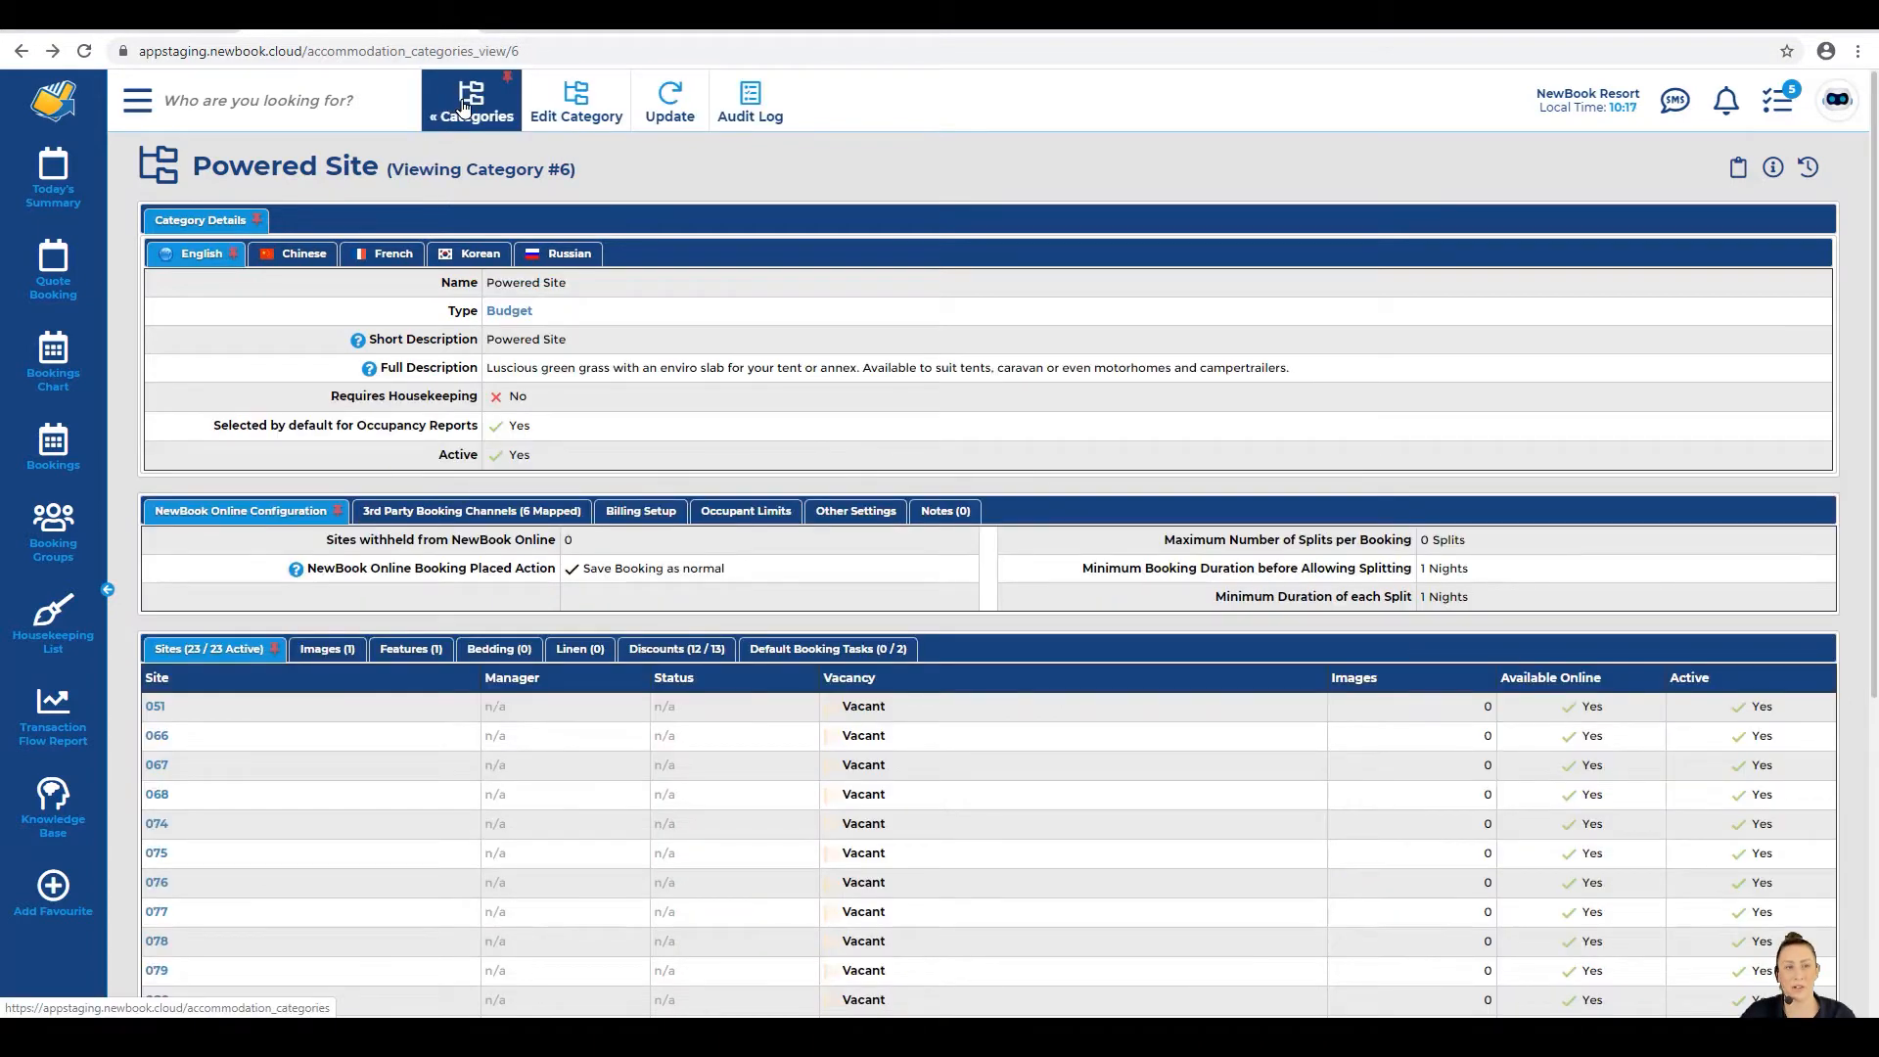
left_click(466, 106)
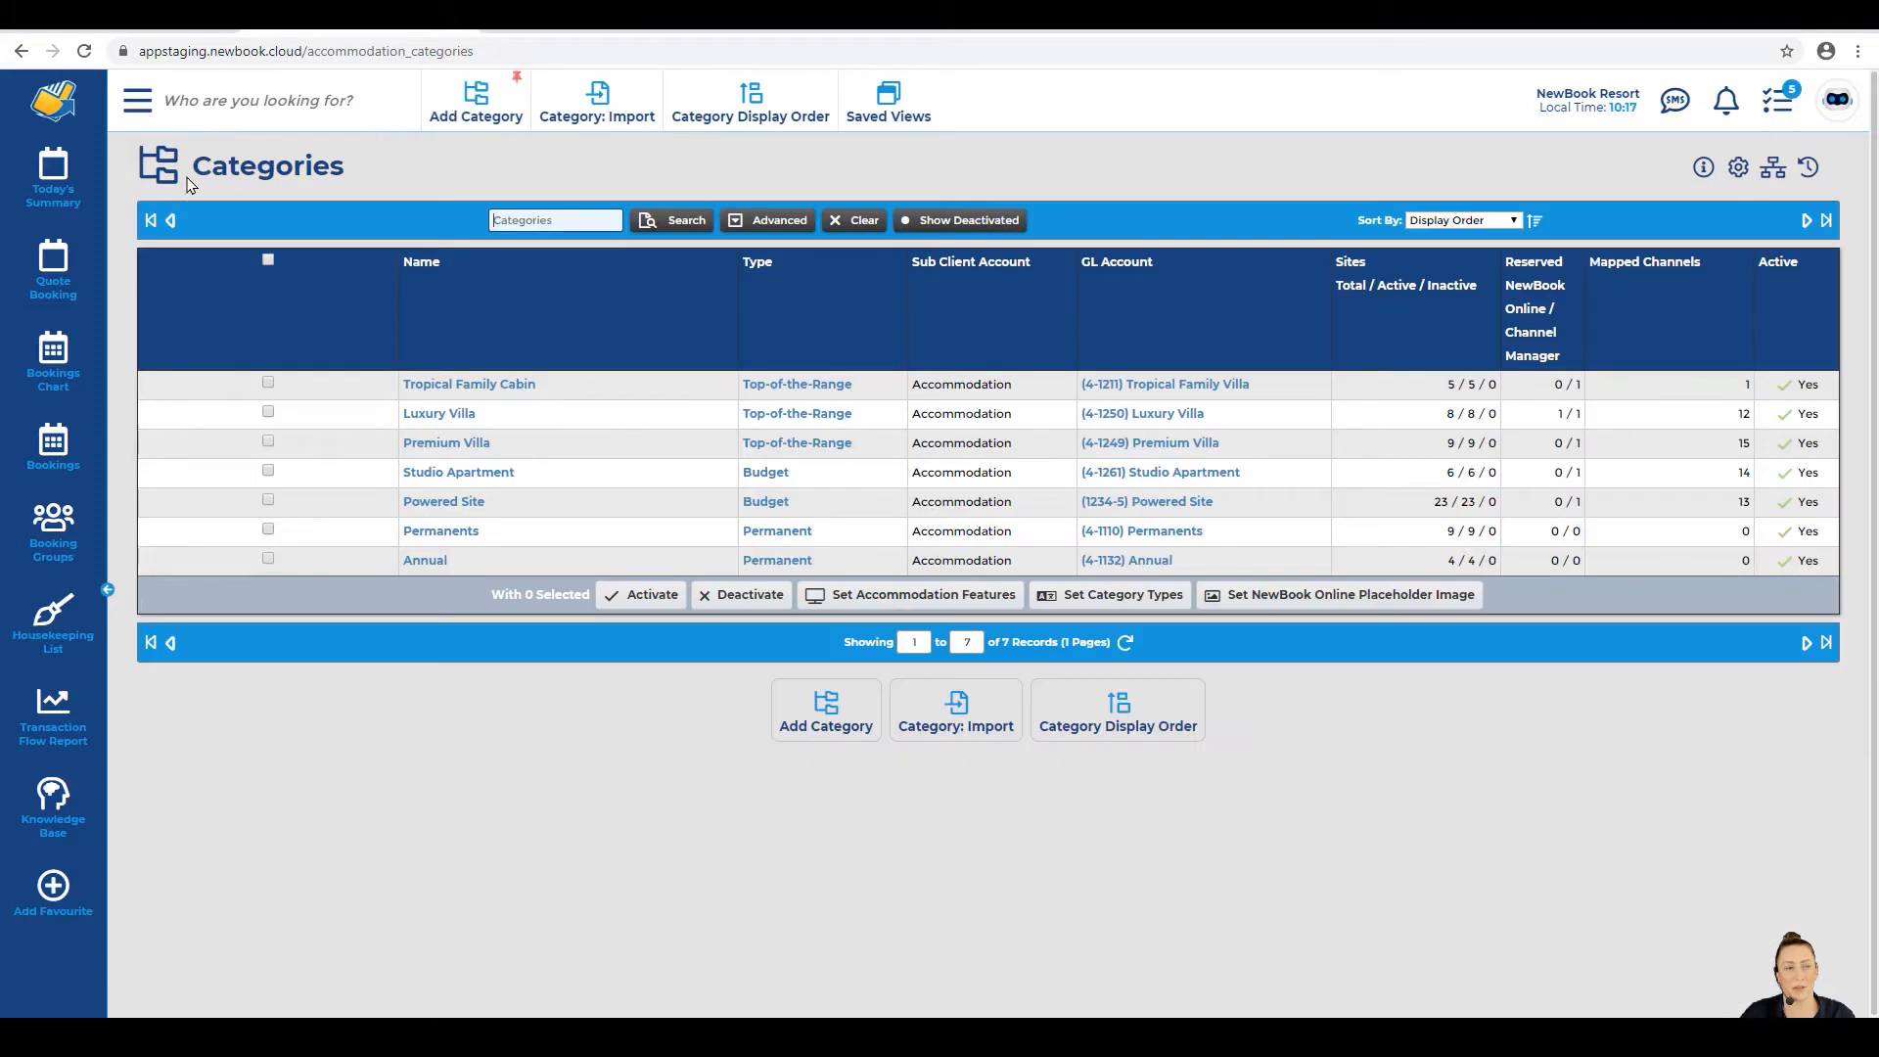
left_click_drag(188, 178, 378, 175)
left_click(378, 174)
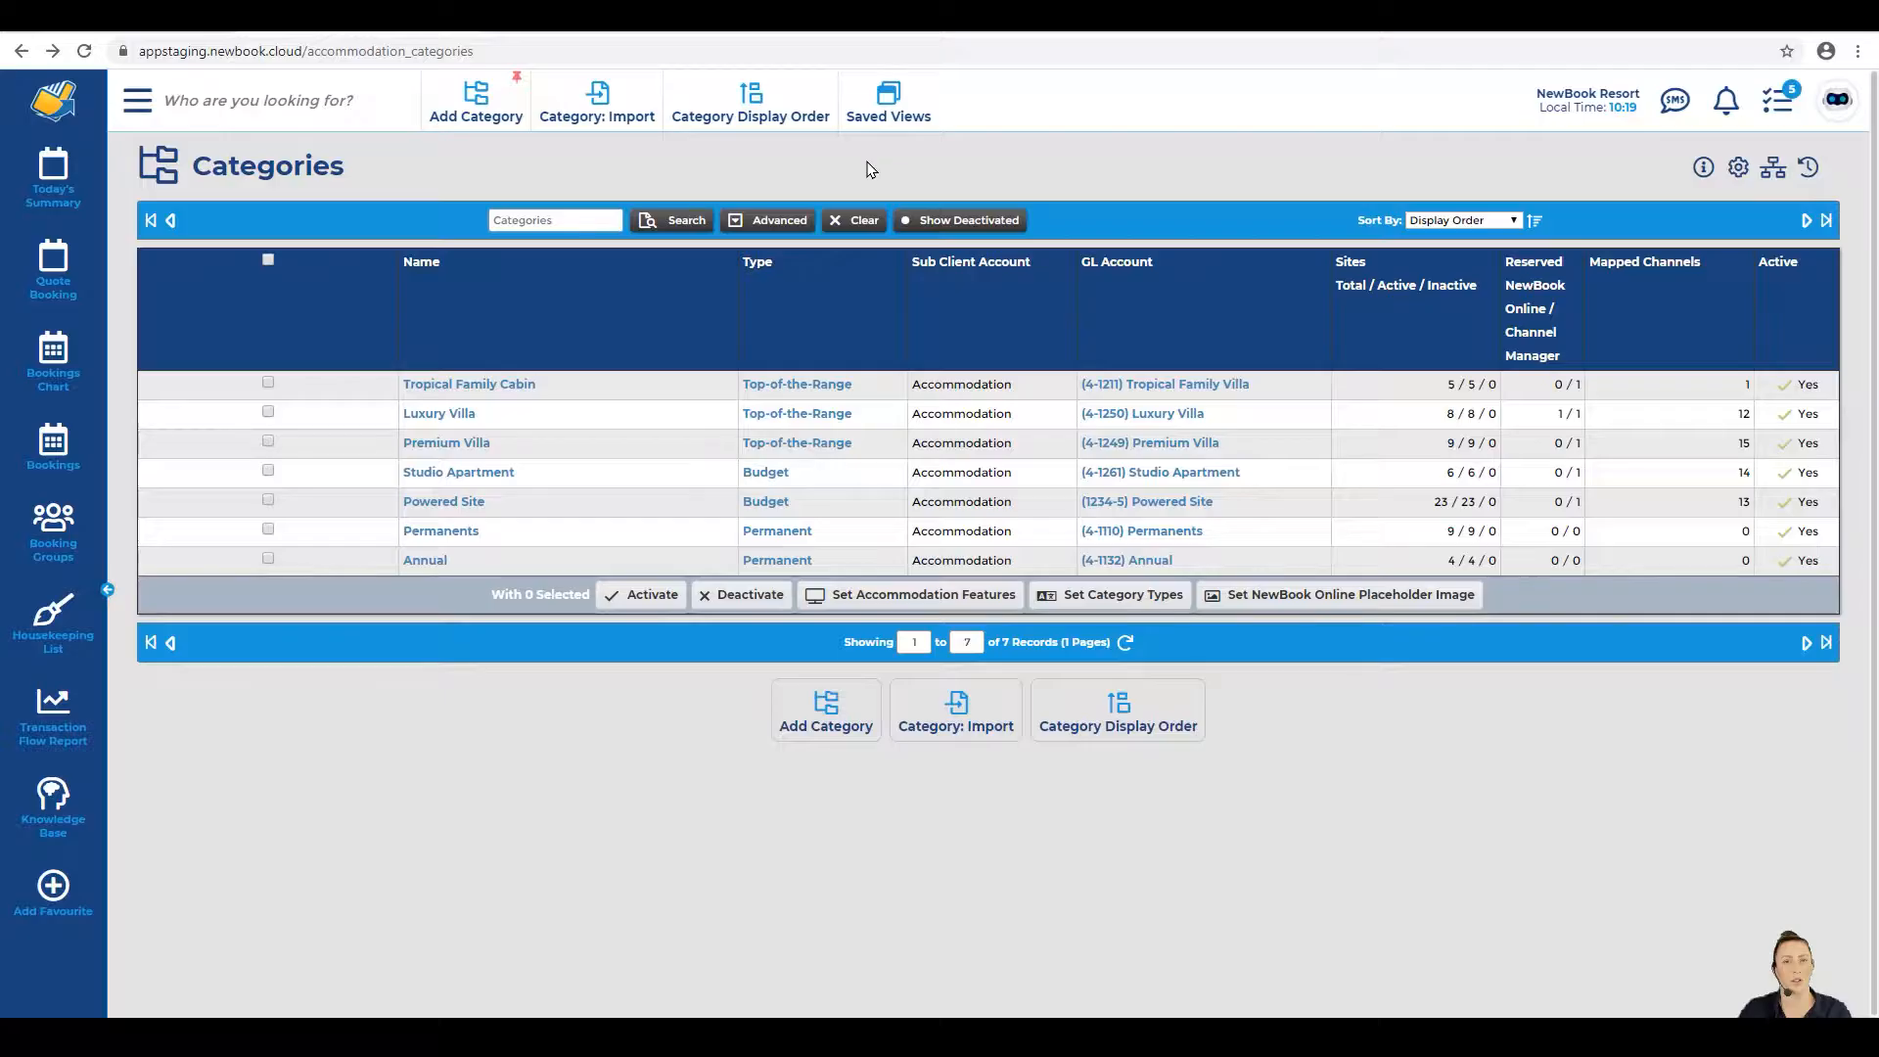
Step: Find "invent" among the site's features and open the Inventory Items list
left_click(147, 99)
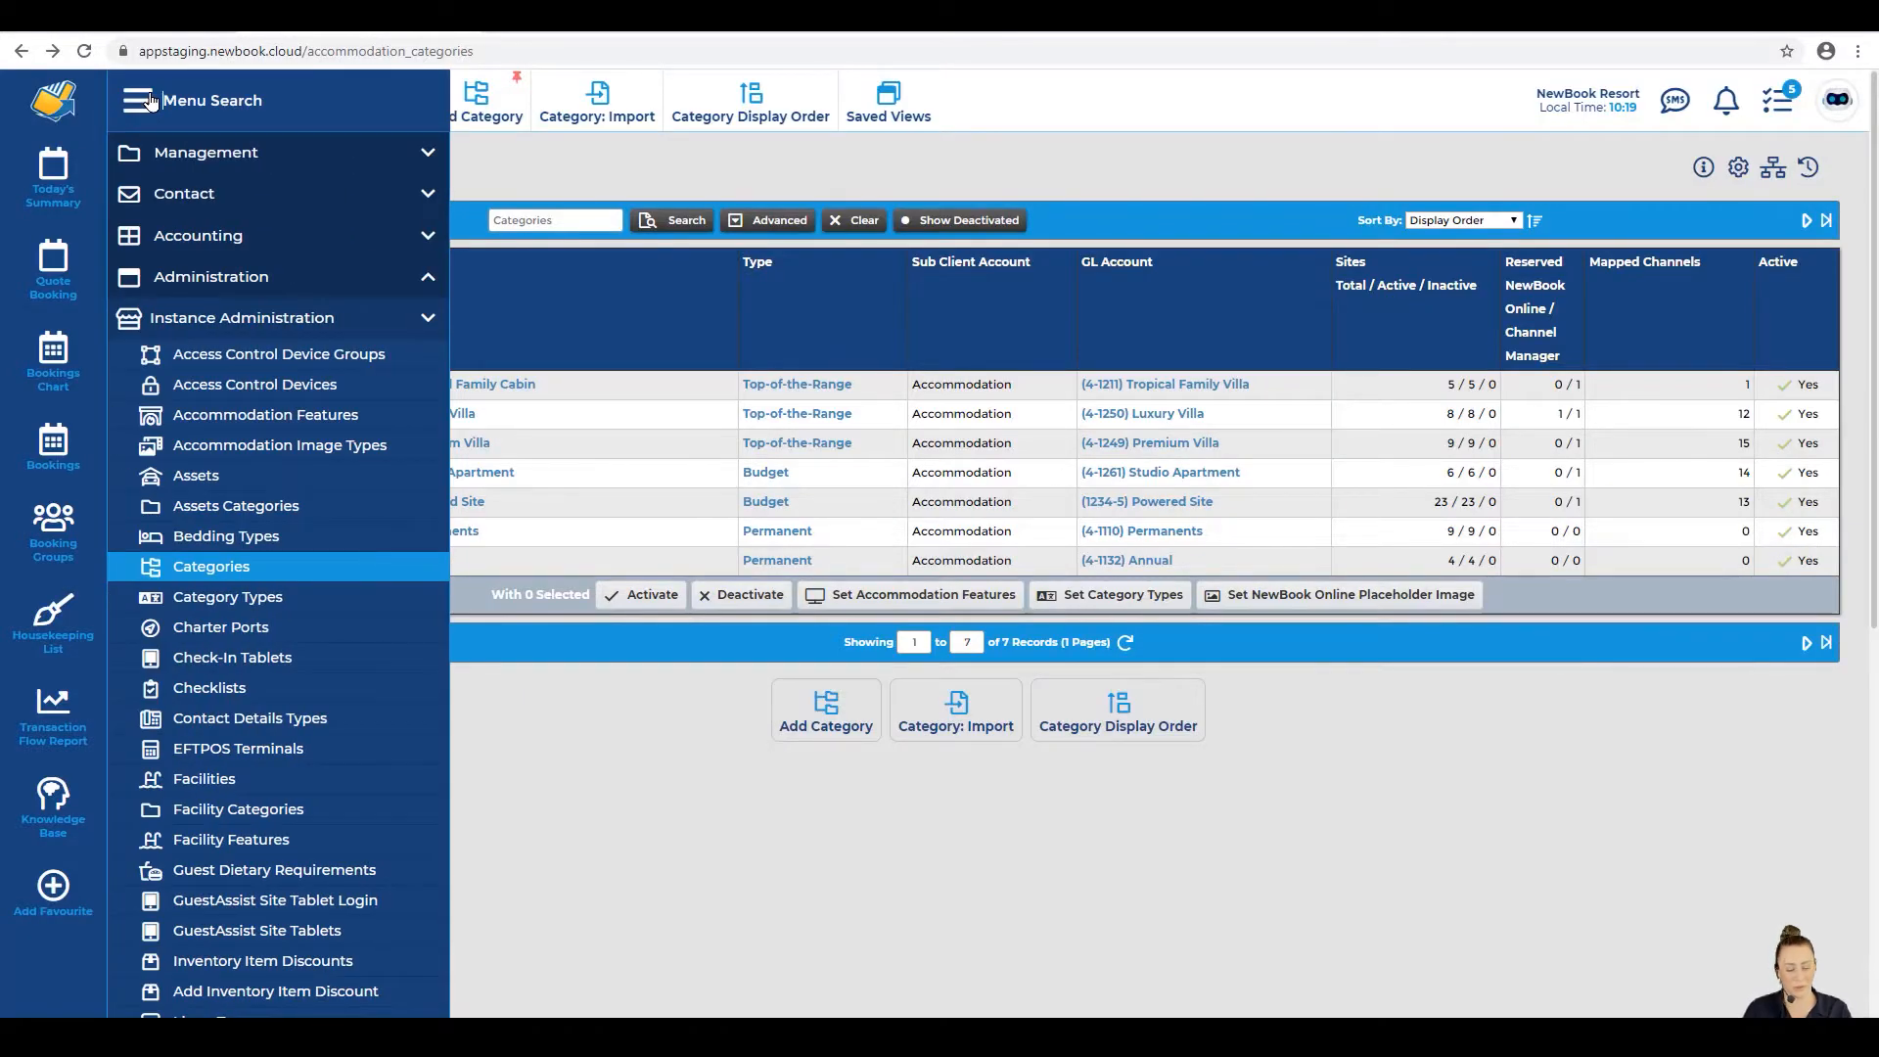
type("invent")
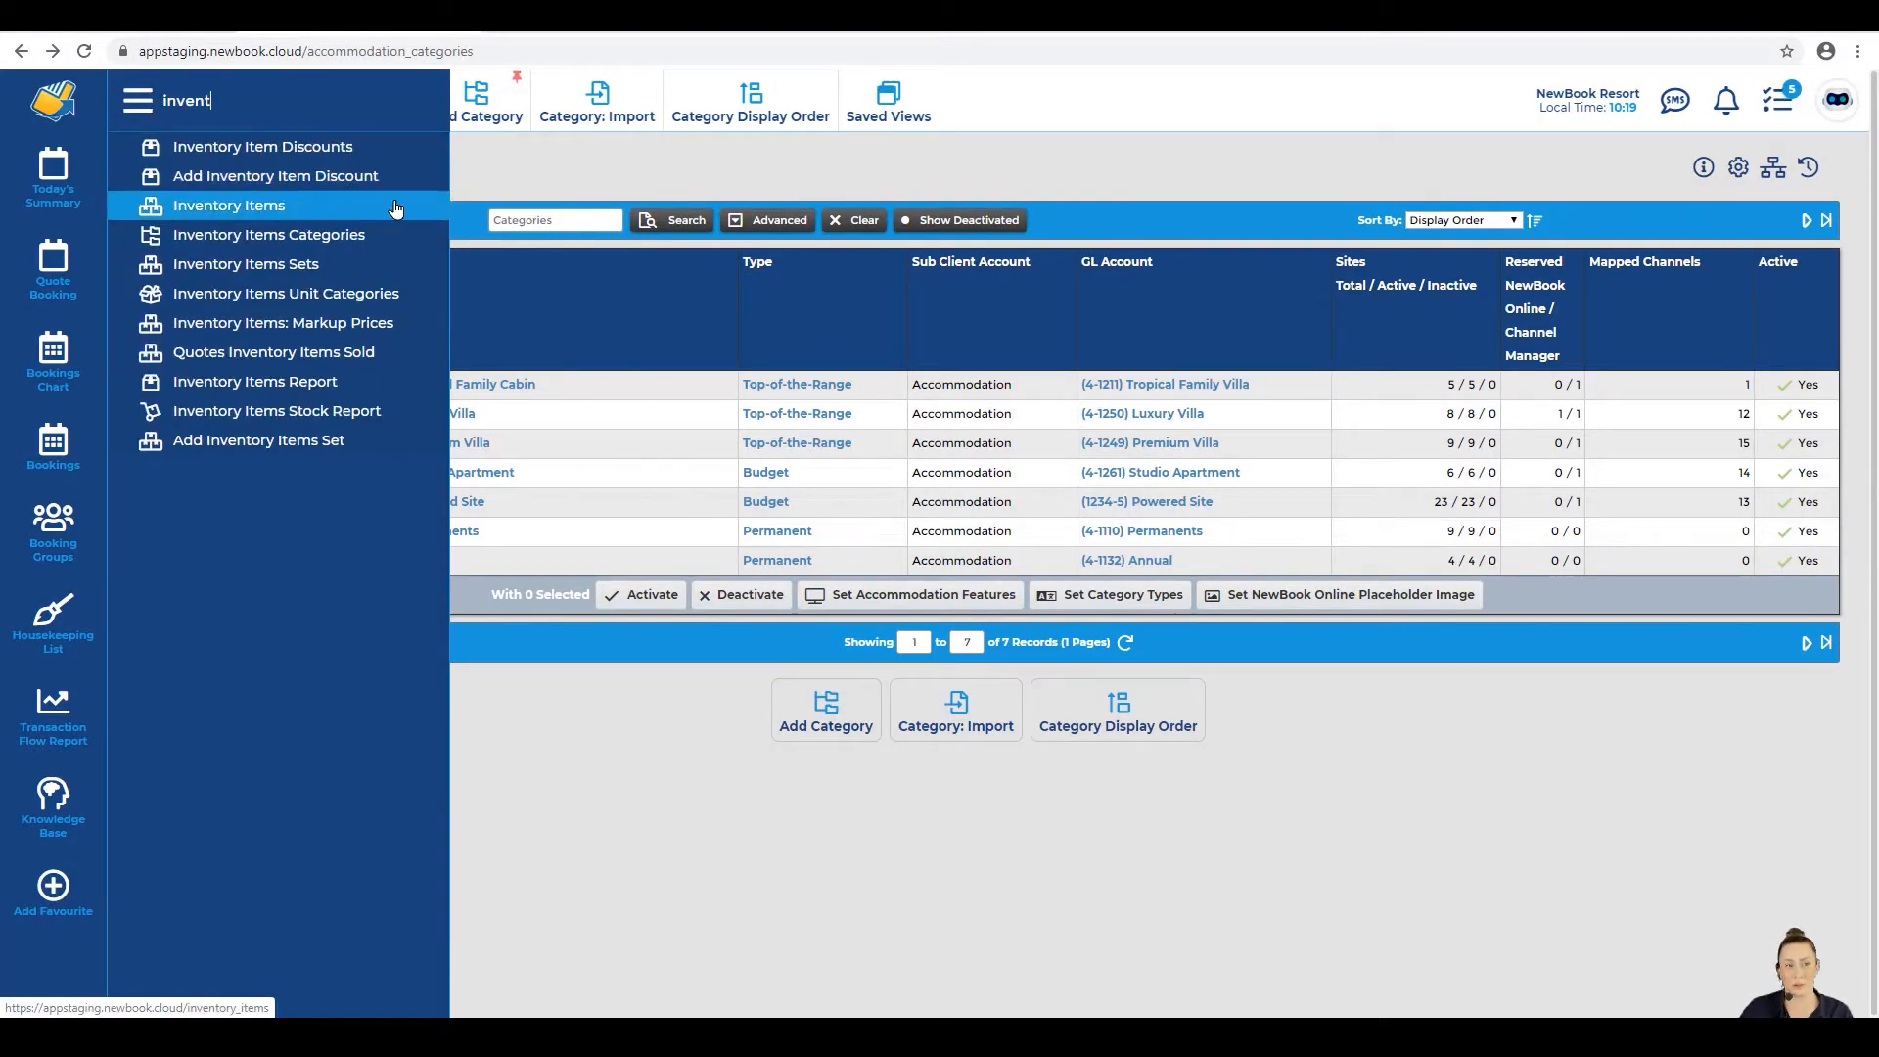
left_click(264, 205)
left_click_drag(200, 164, 427, 170)
left_click(336, 154)
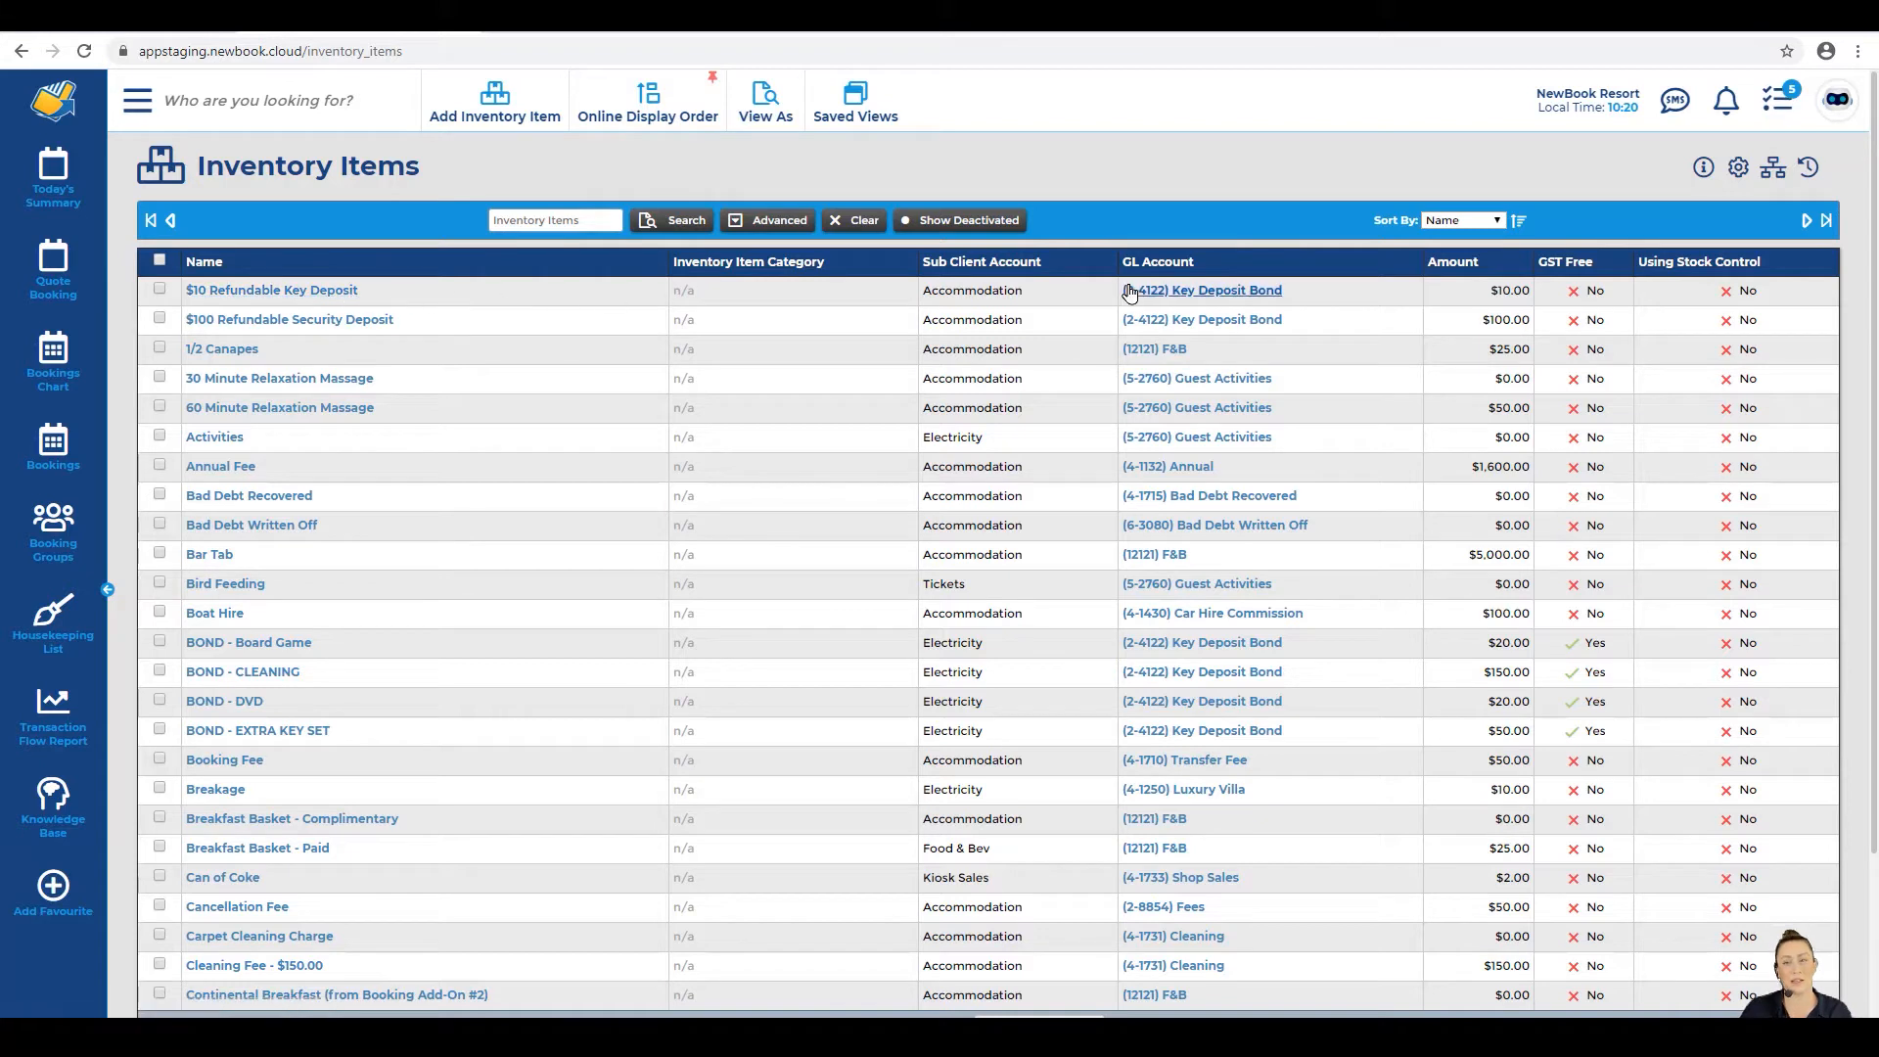
Step: Examine the GL accounts assigned to the $10 Refundable Key Deposit and 30 Minute Relaxation Massage inventory items
left_click_drag(1117, 290, 1323, 301)
left_click(1324, 300)
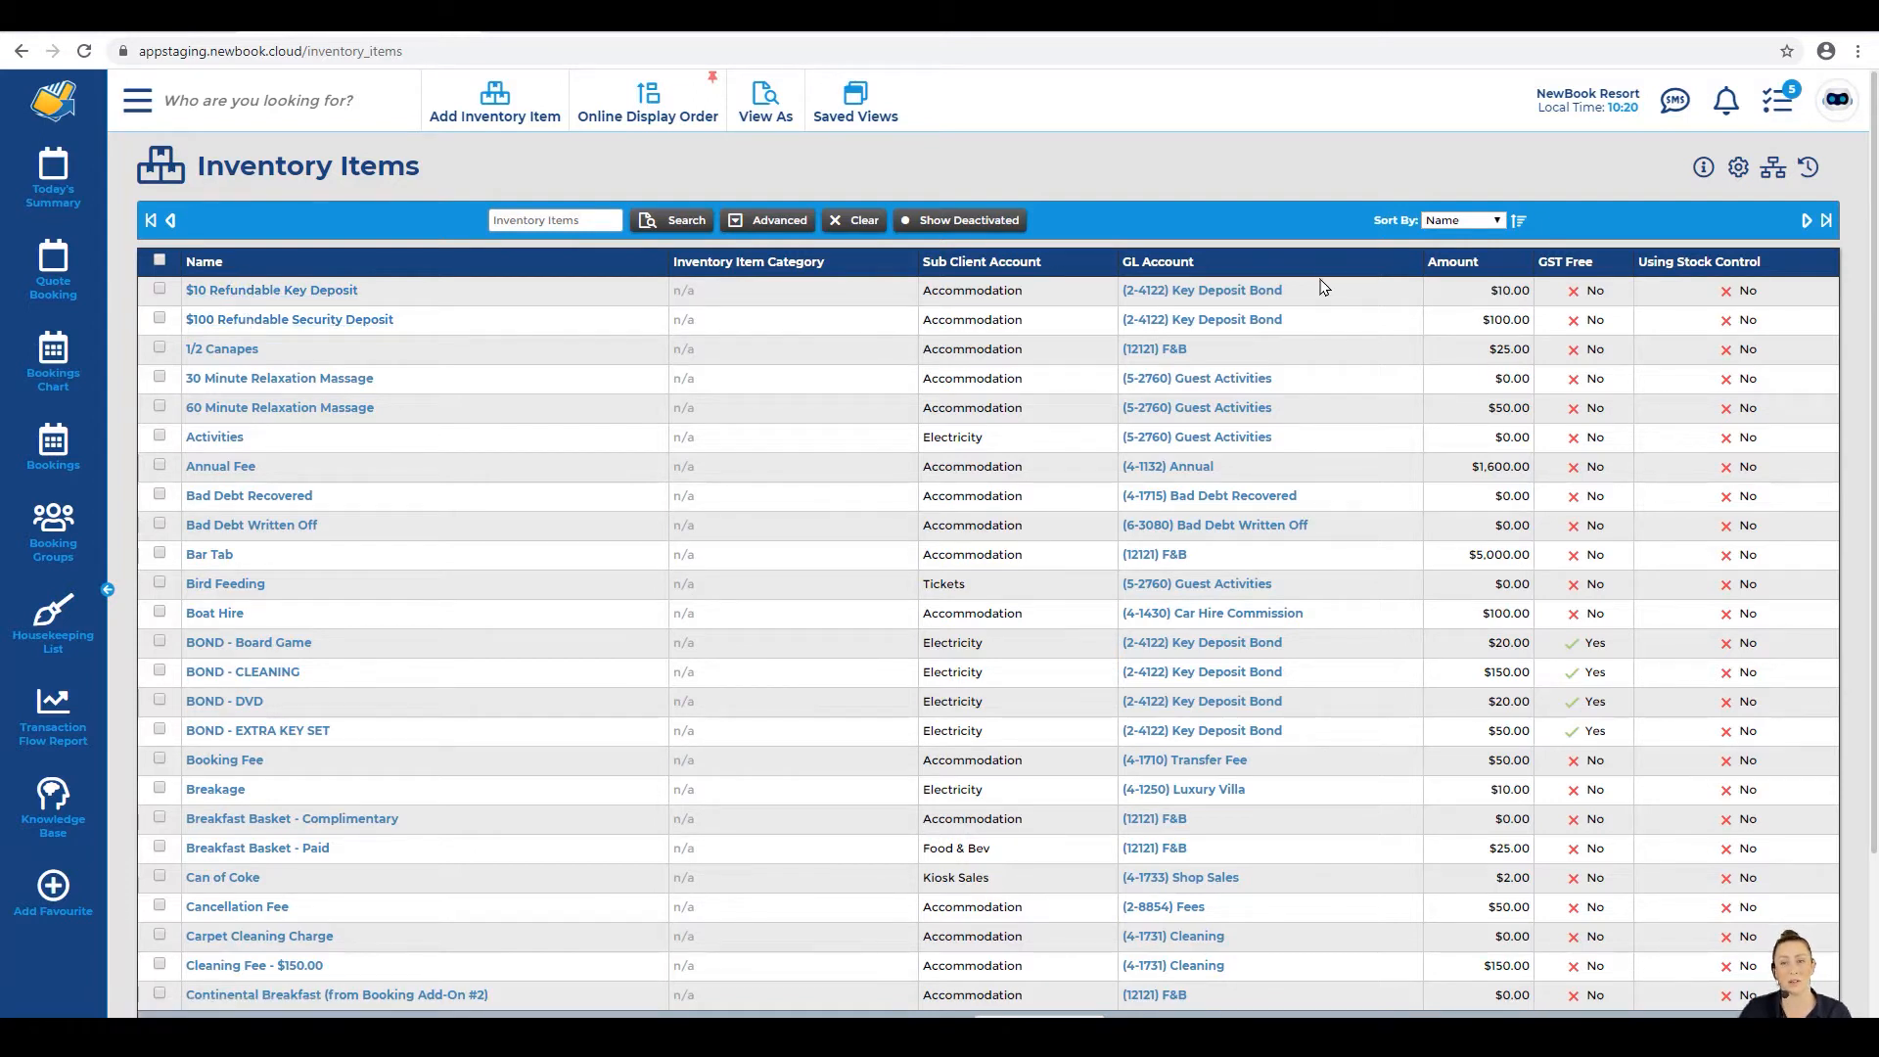
left_click_drag(1324, 286, 1121, 290)
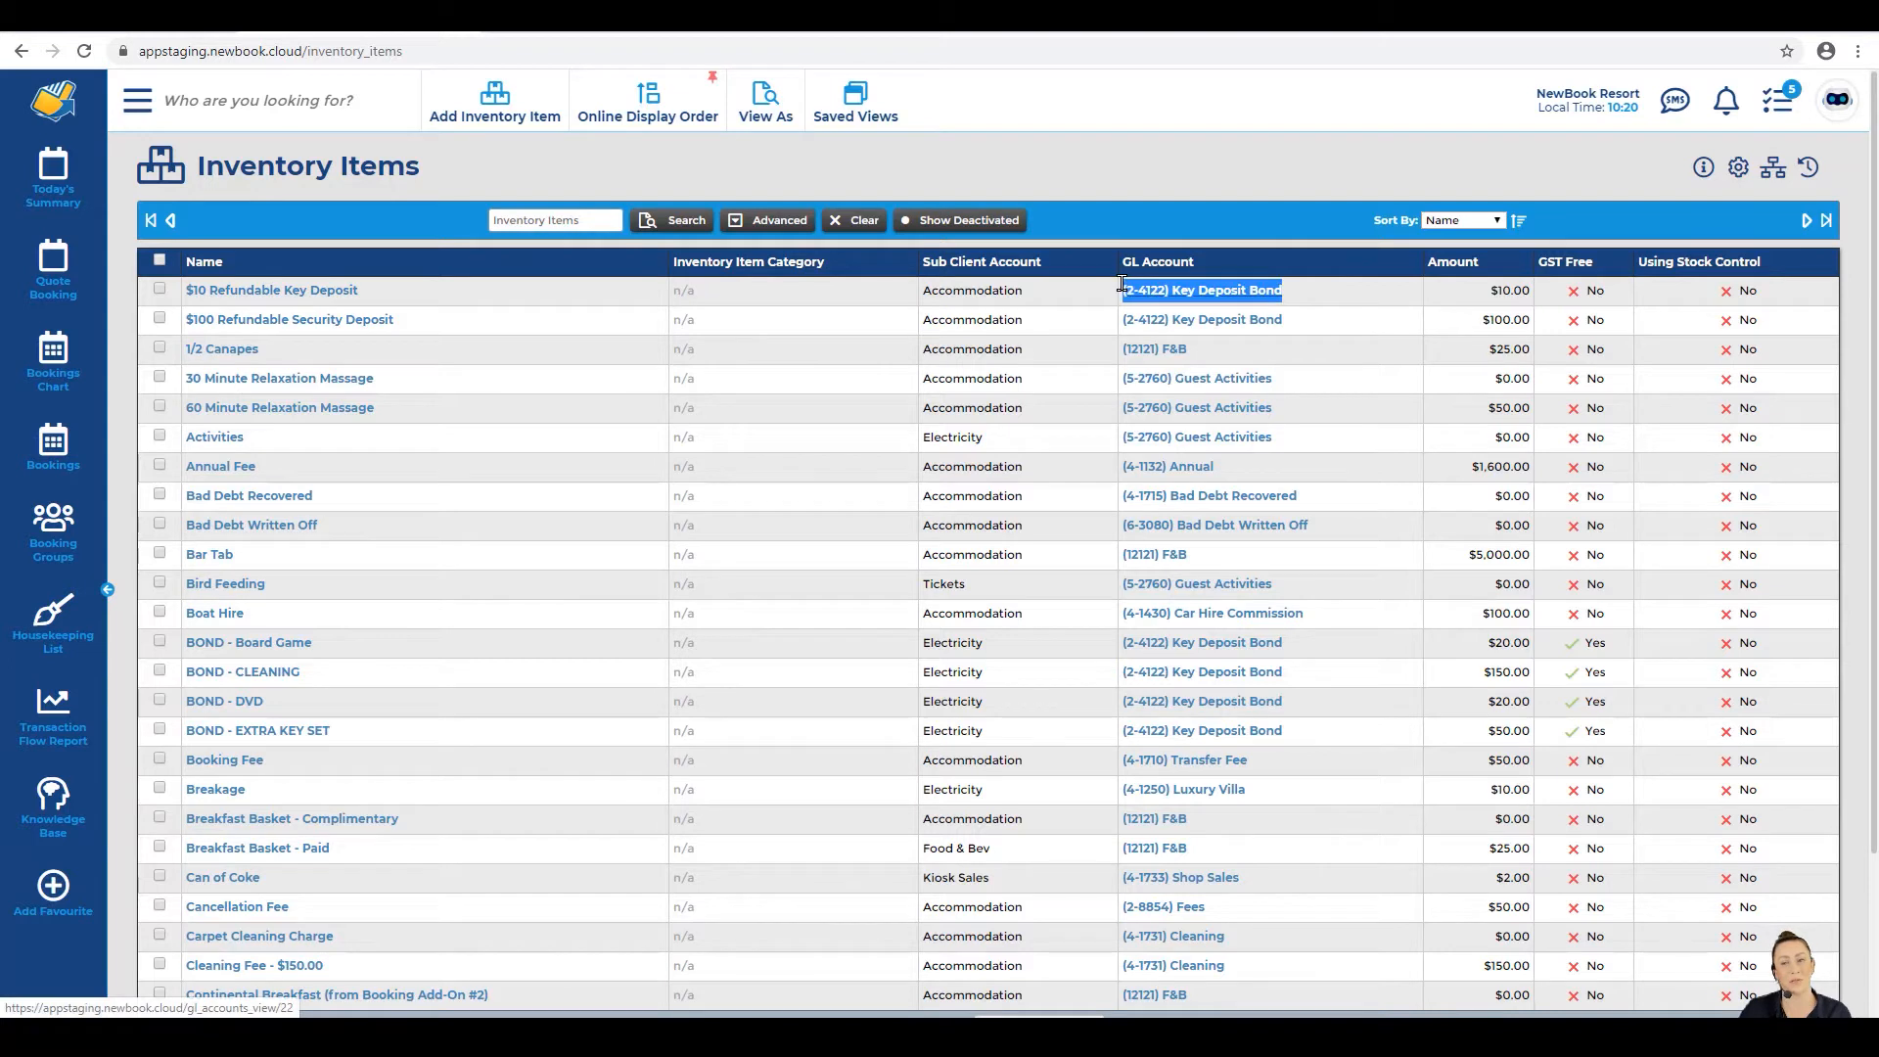
left_click(1327, 305)
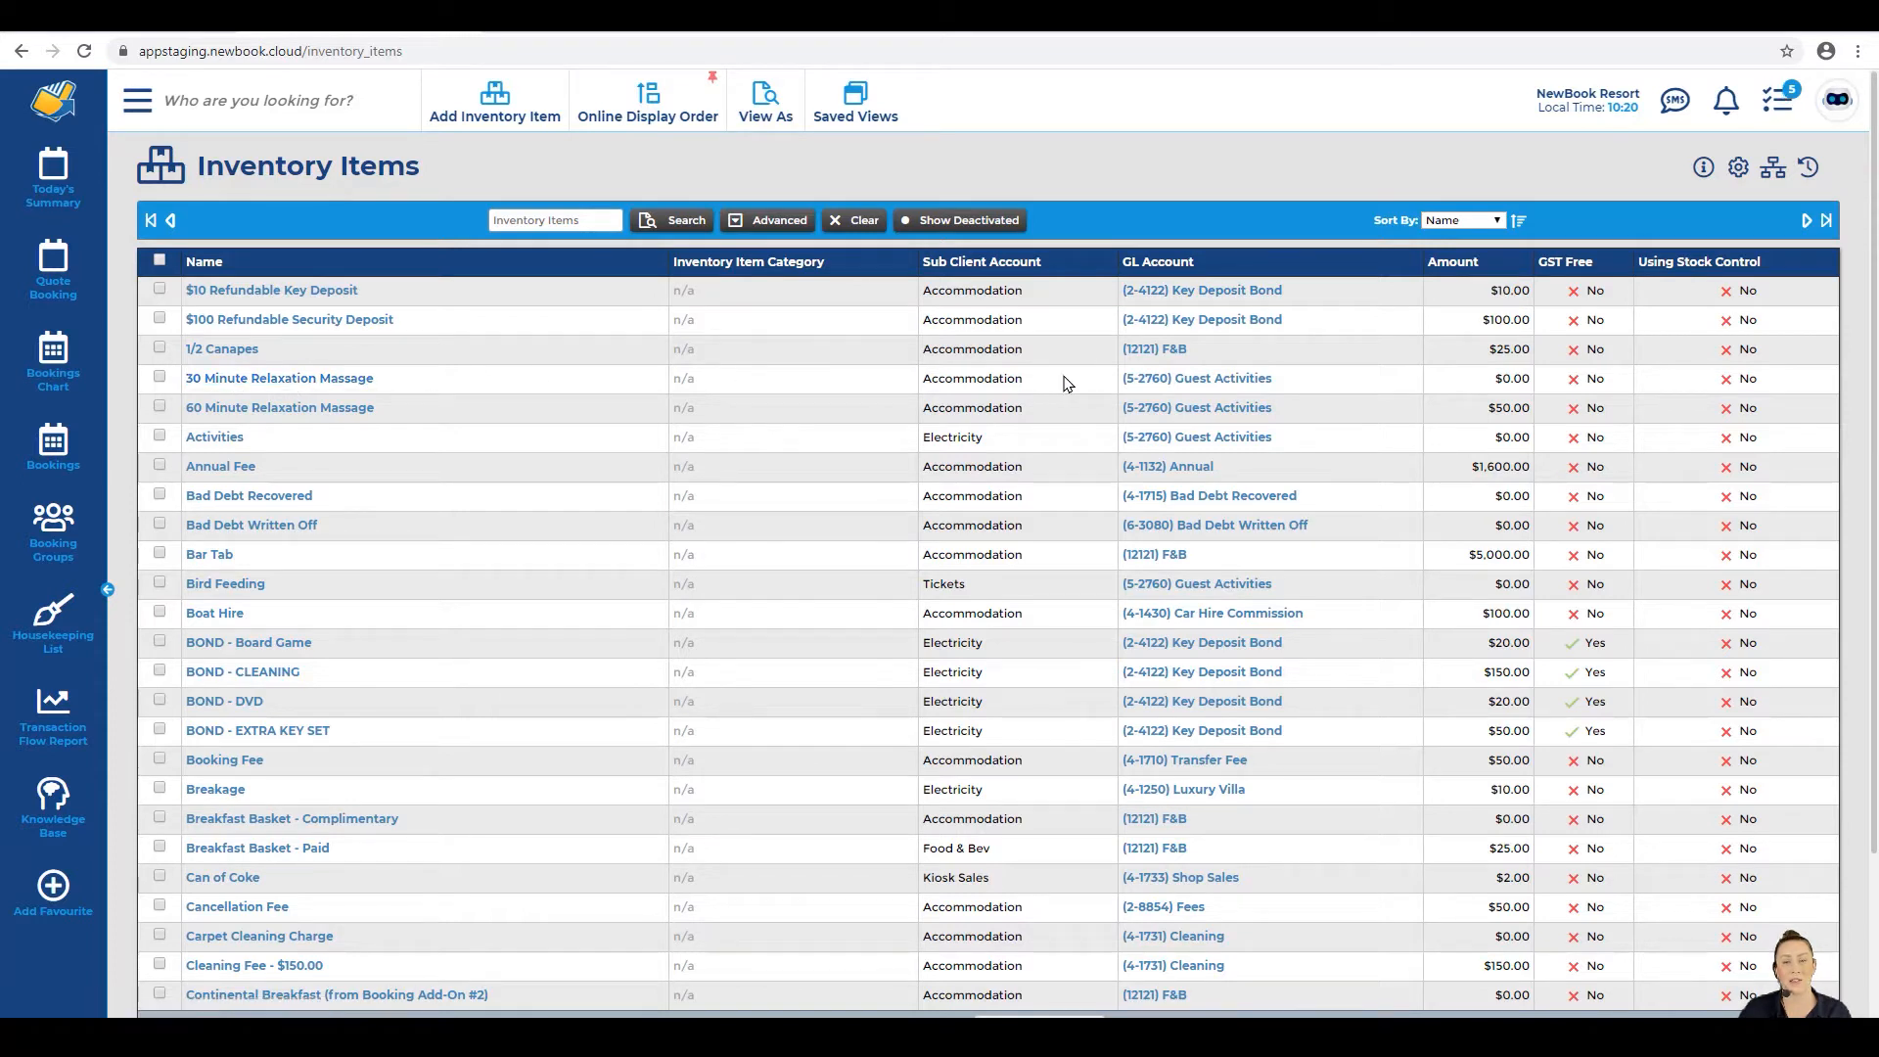
left_click_drag(1118, 386, 1294, 392)
left_click(1294, 391)
left_click_drag(201, 163, 431, 174)
left_click(386, 210)
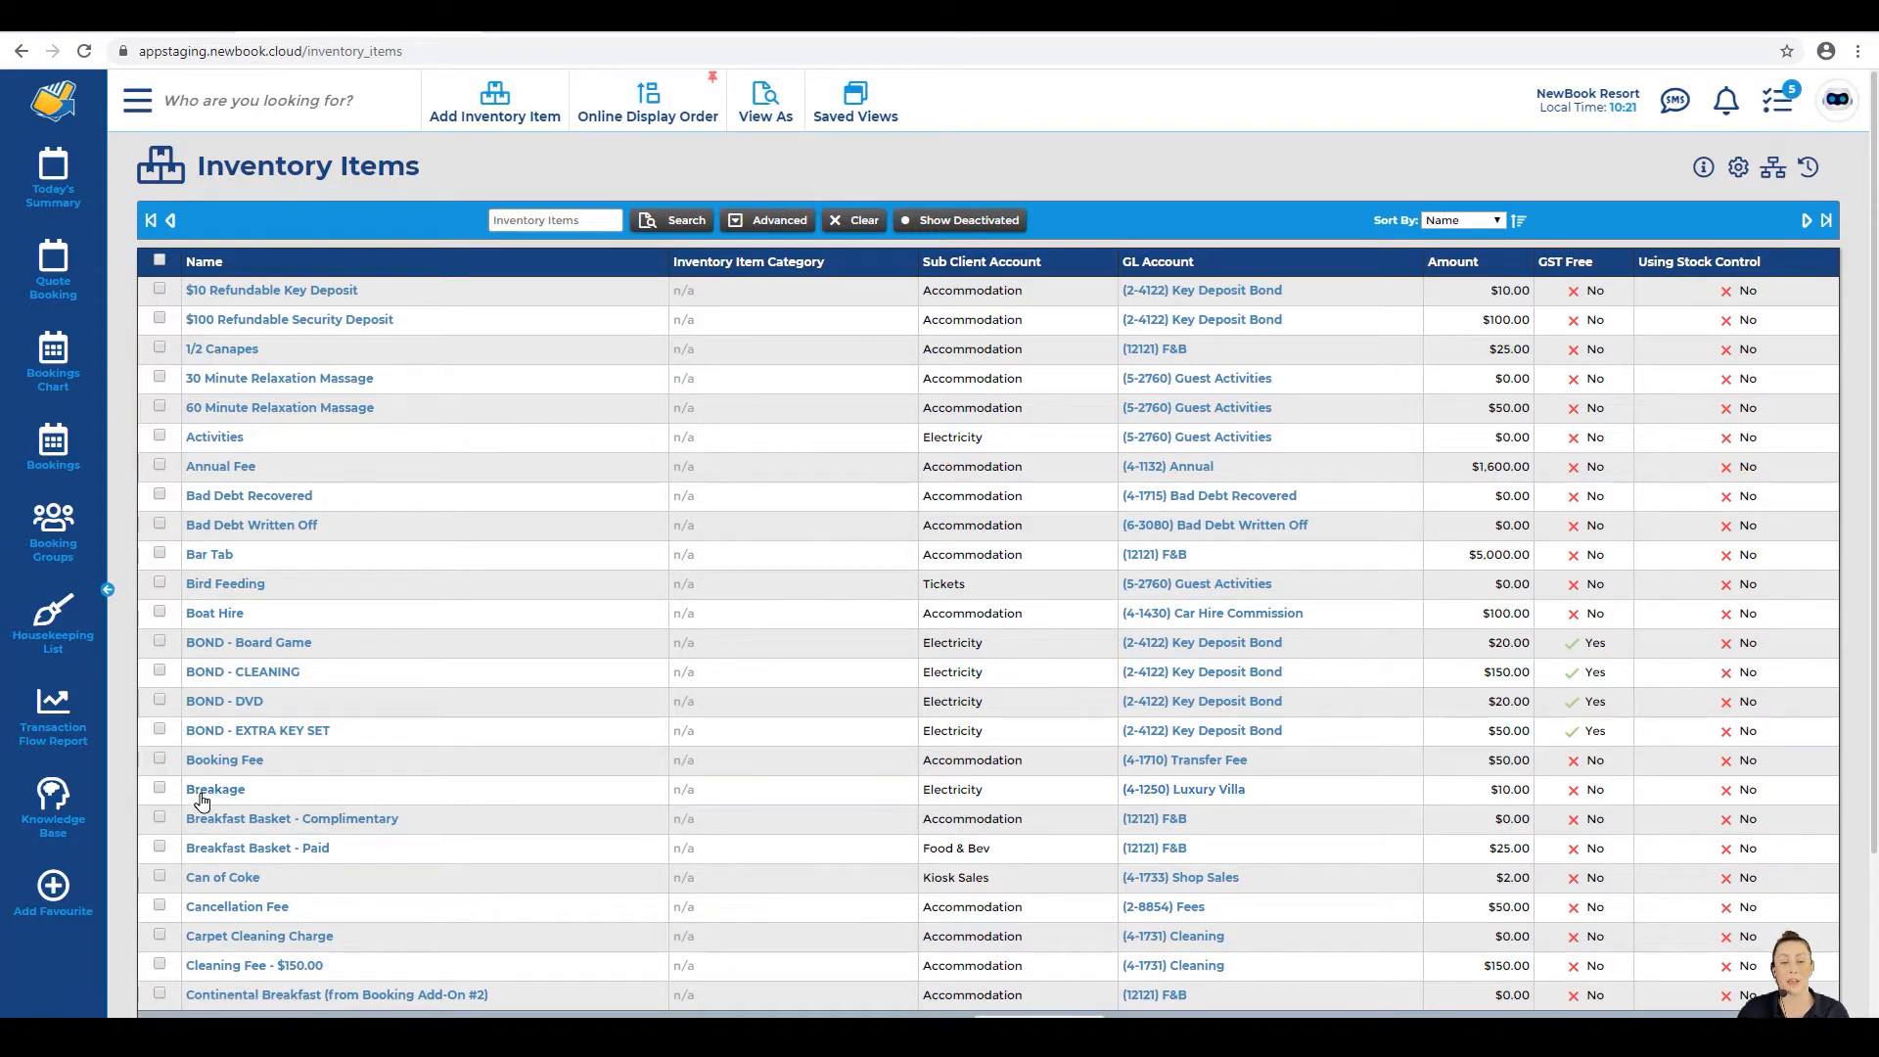
Step: Check the GL account assigned to the Breakage inventory item and open that item's details
left_click_drag(895, 798, 1297, 805)
left_click(1297, 803)
left_click(220, 789)
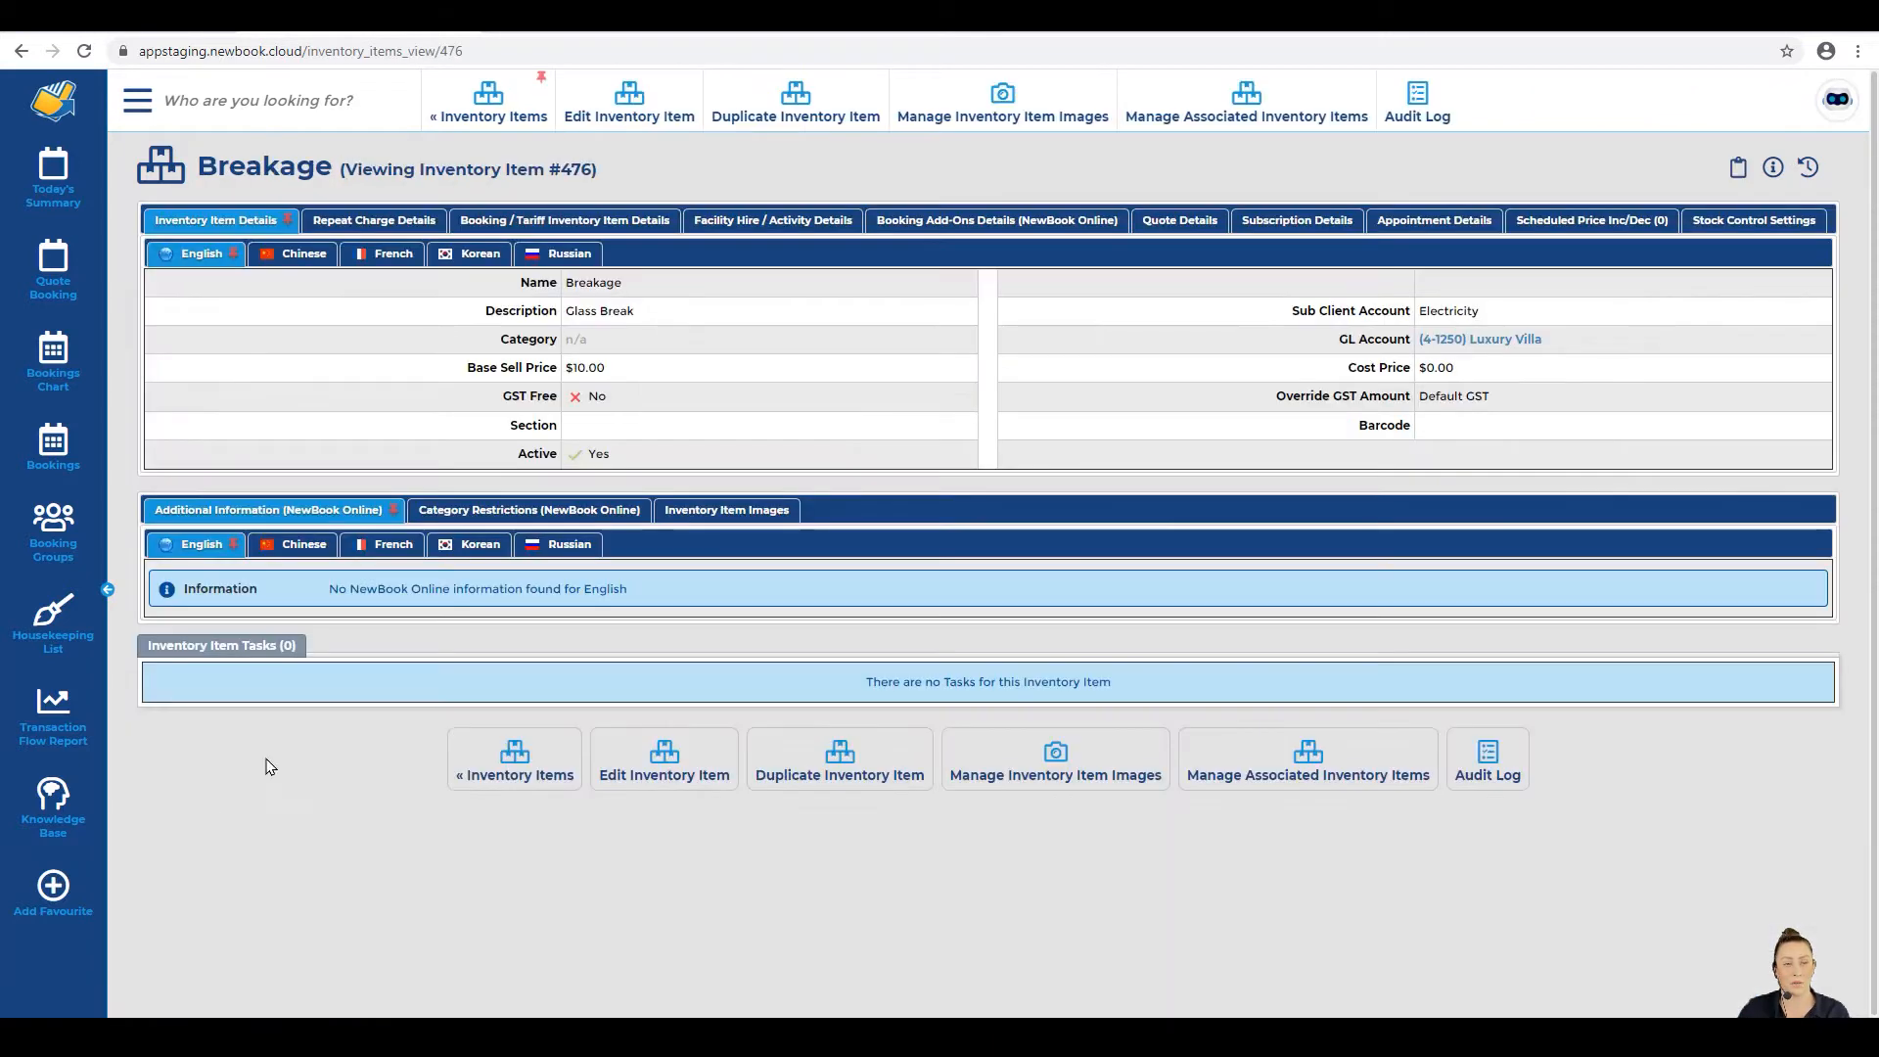
Step: Open the Breakage item for editing and set its GL account to (2-8854) Fees
left_click(666, 109)
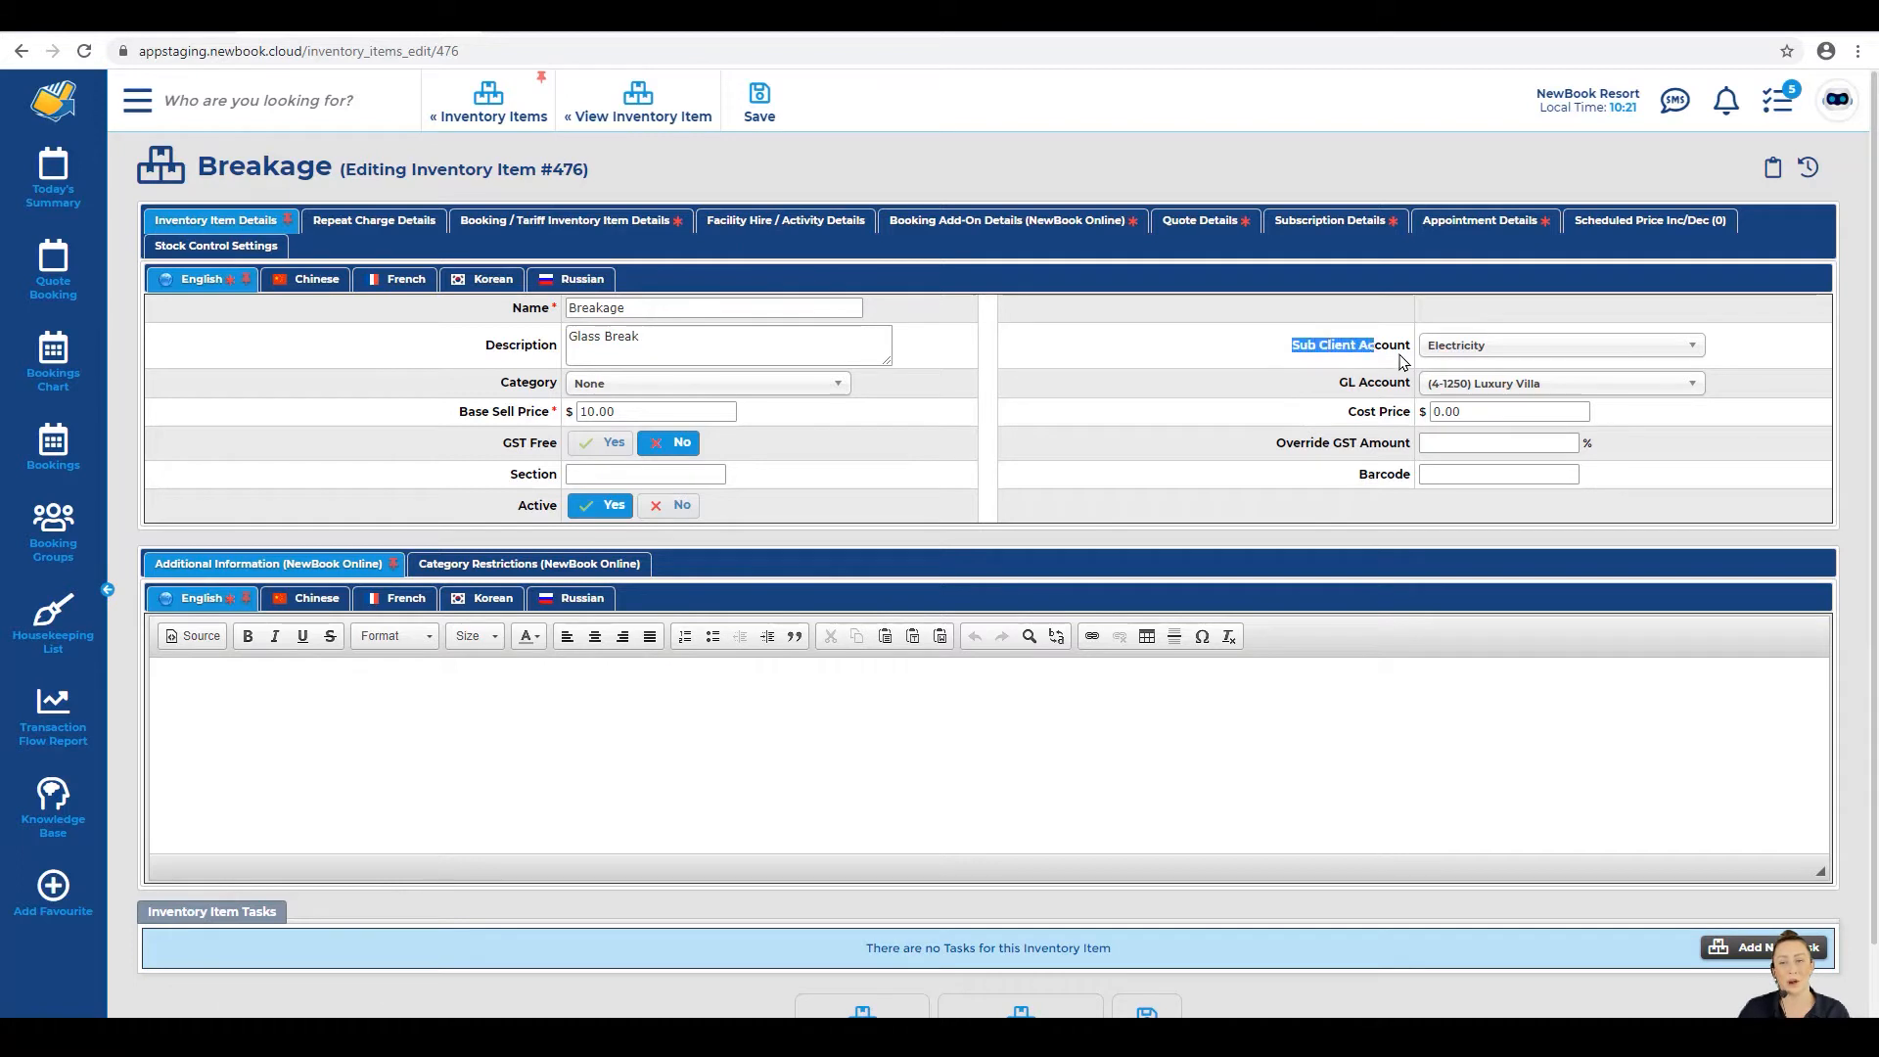
left_click_drag(1258, 388, 1409, 390)
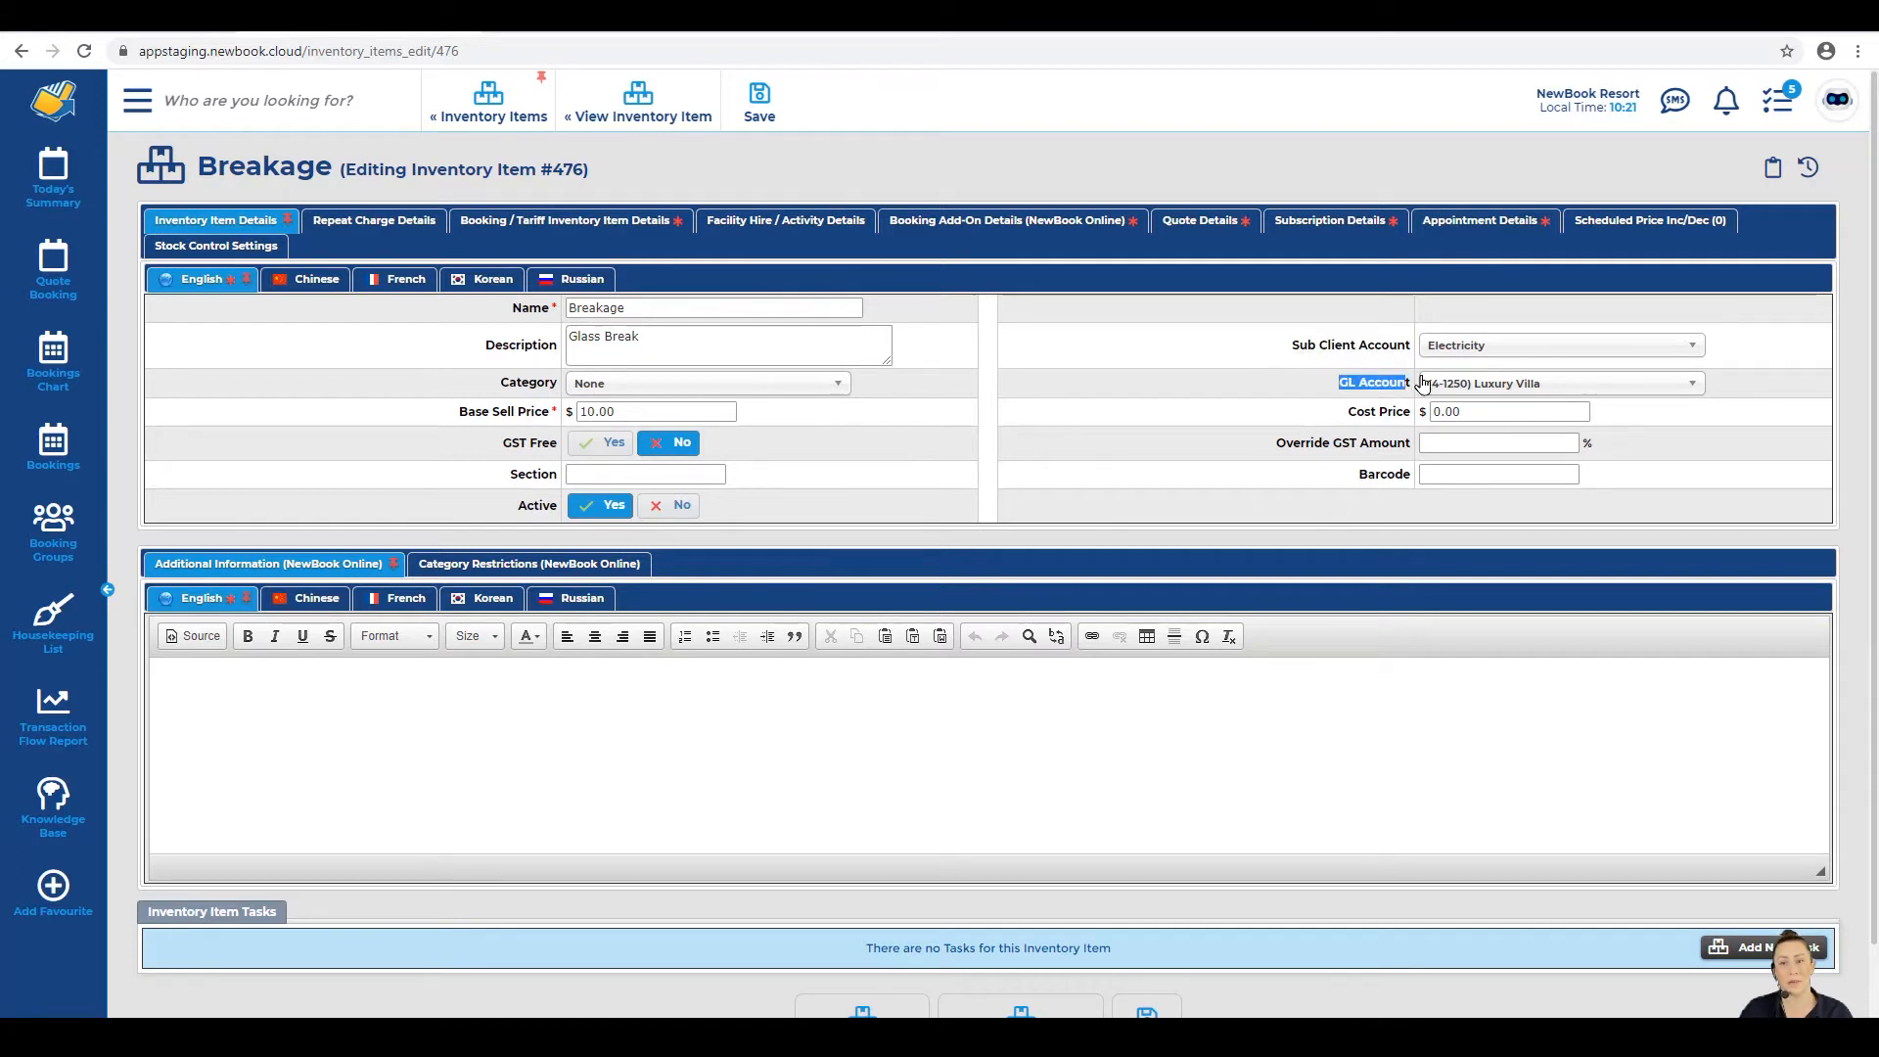
left_click(1447, 392)
type("fee")
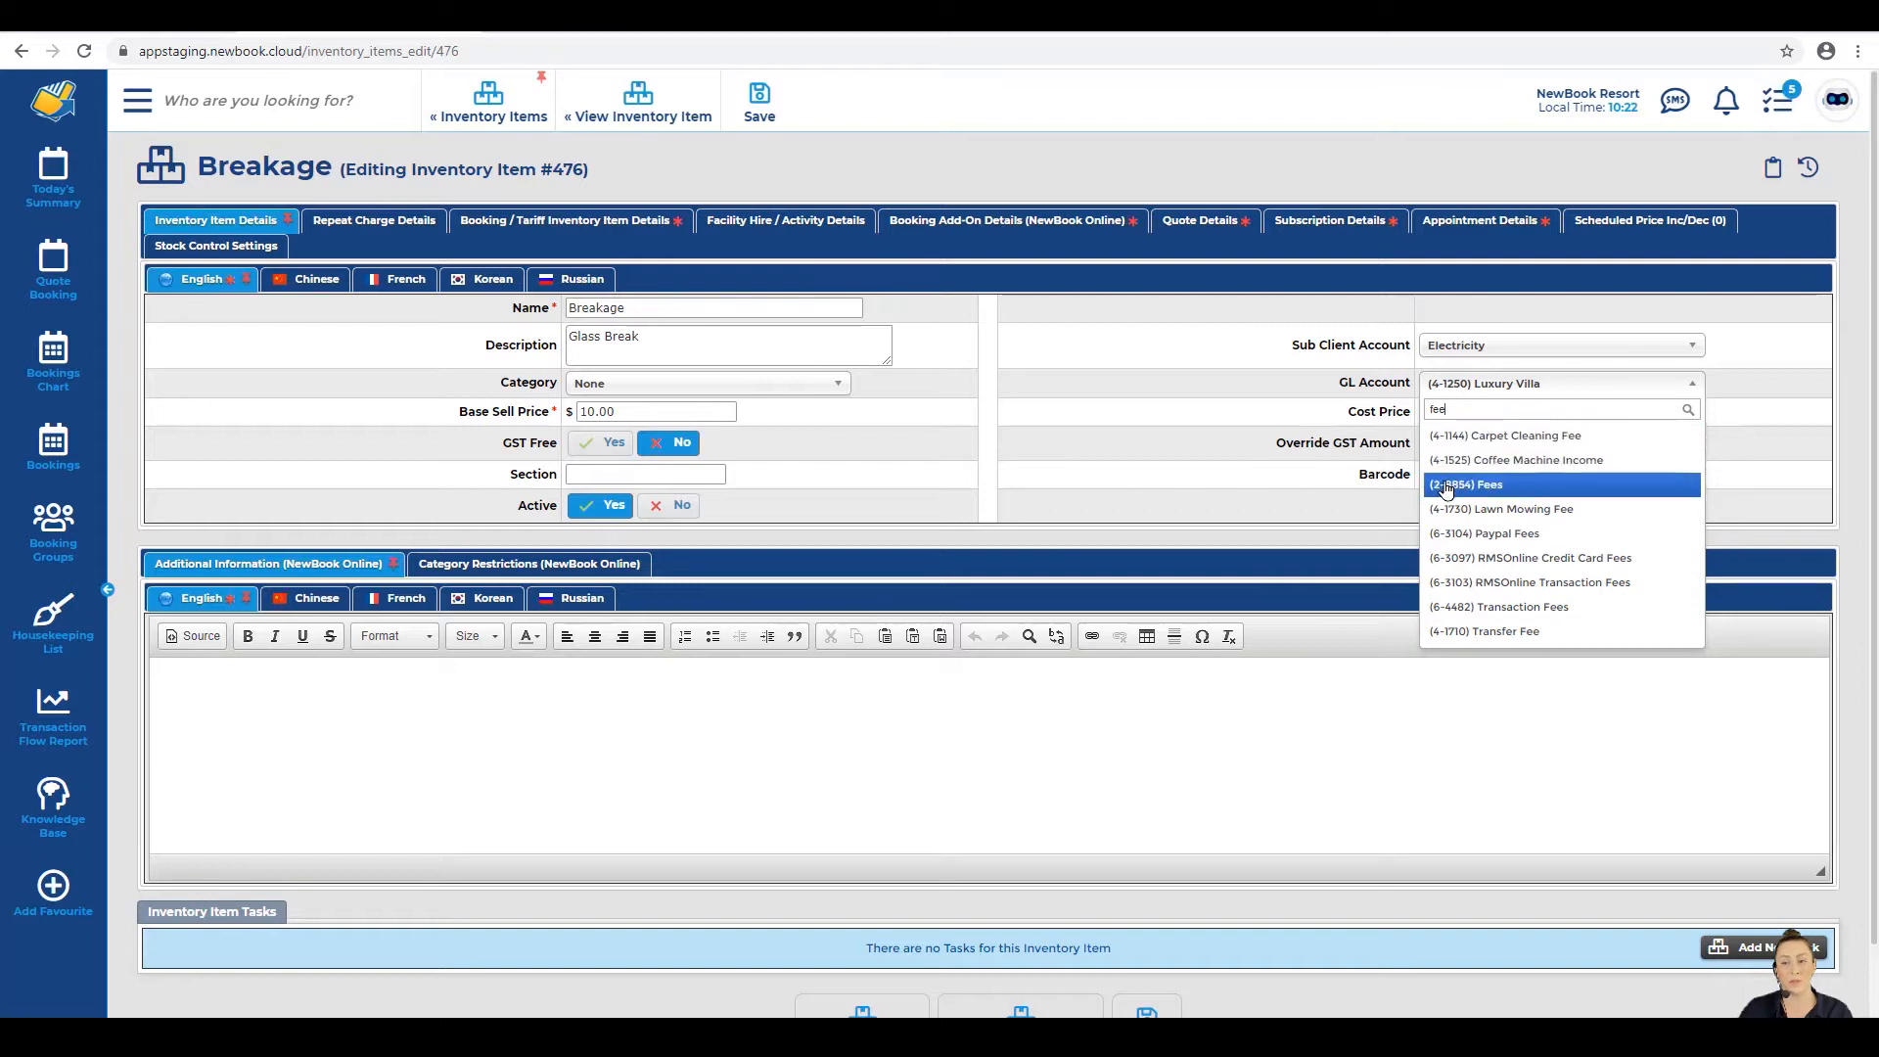
left_click(1513, 484)
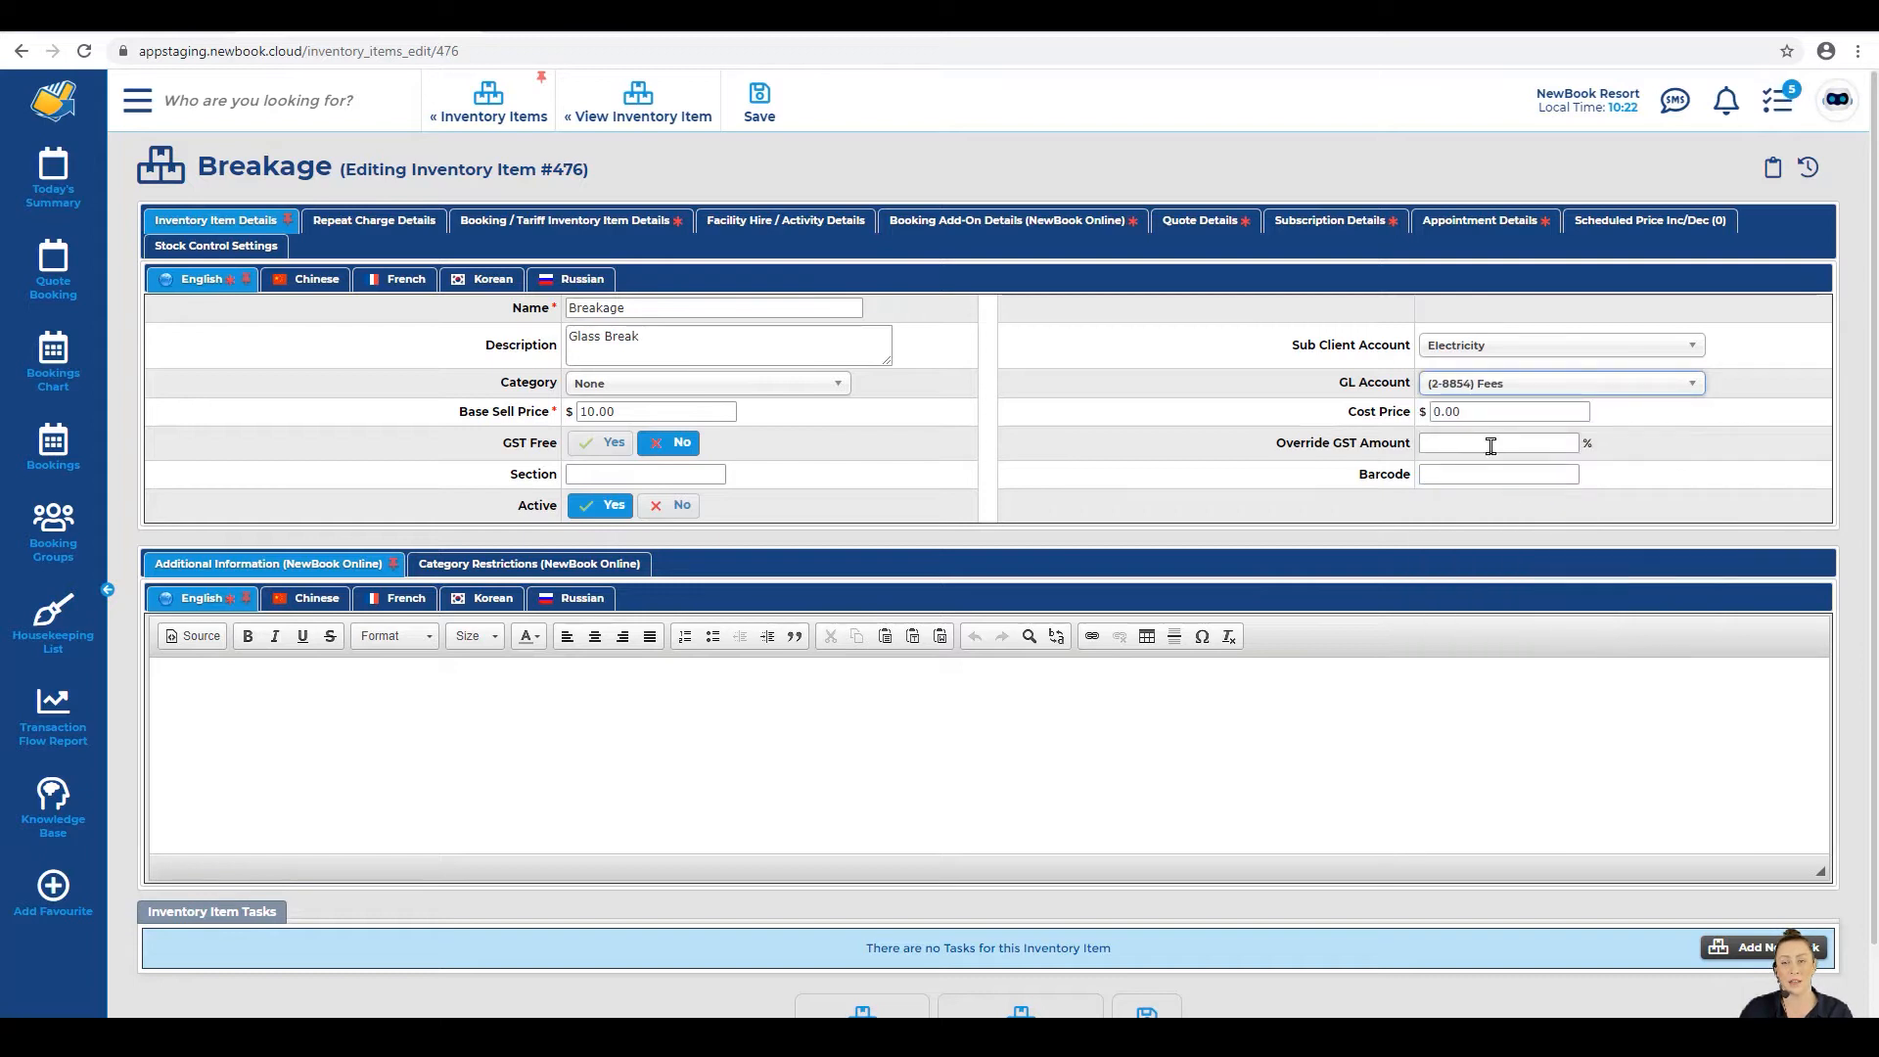
Step: Set the Breakage item's sub client account to Accommodation and save the item
left_click_drag(1401, 334, 1454, 353)
left_click(1453, 352)
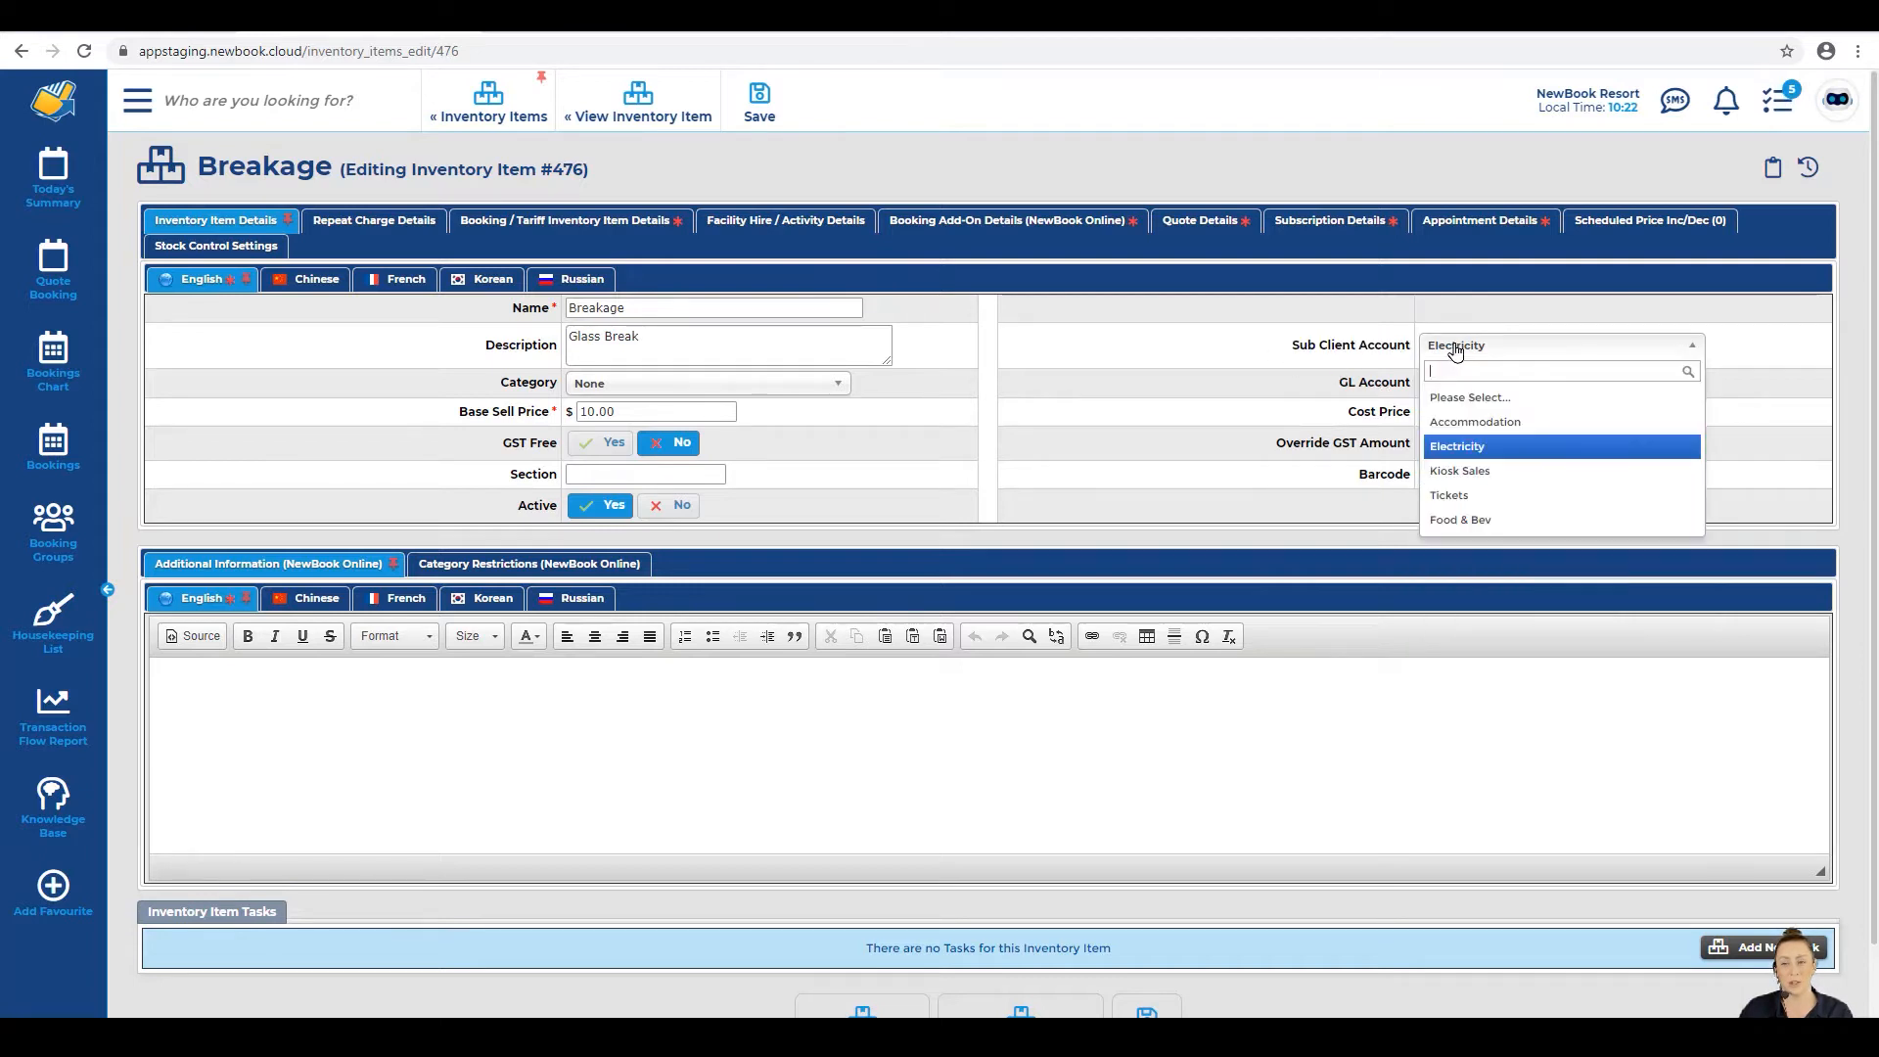
left_click(1458, 423)
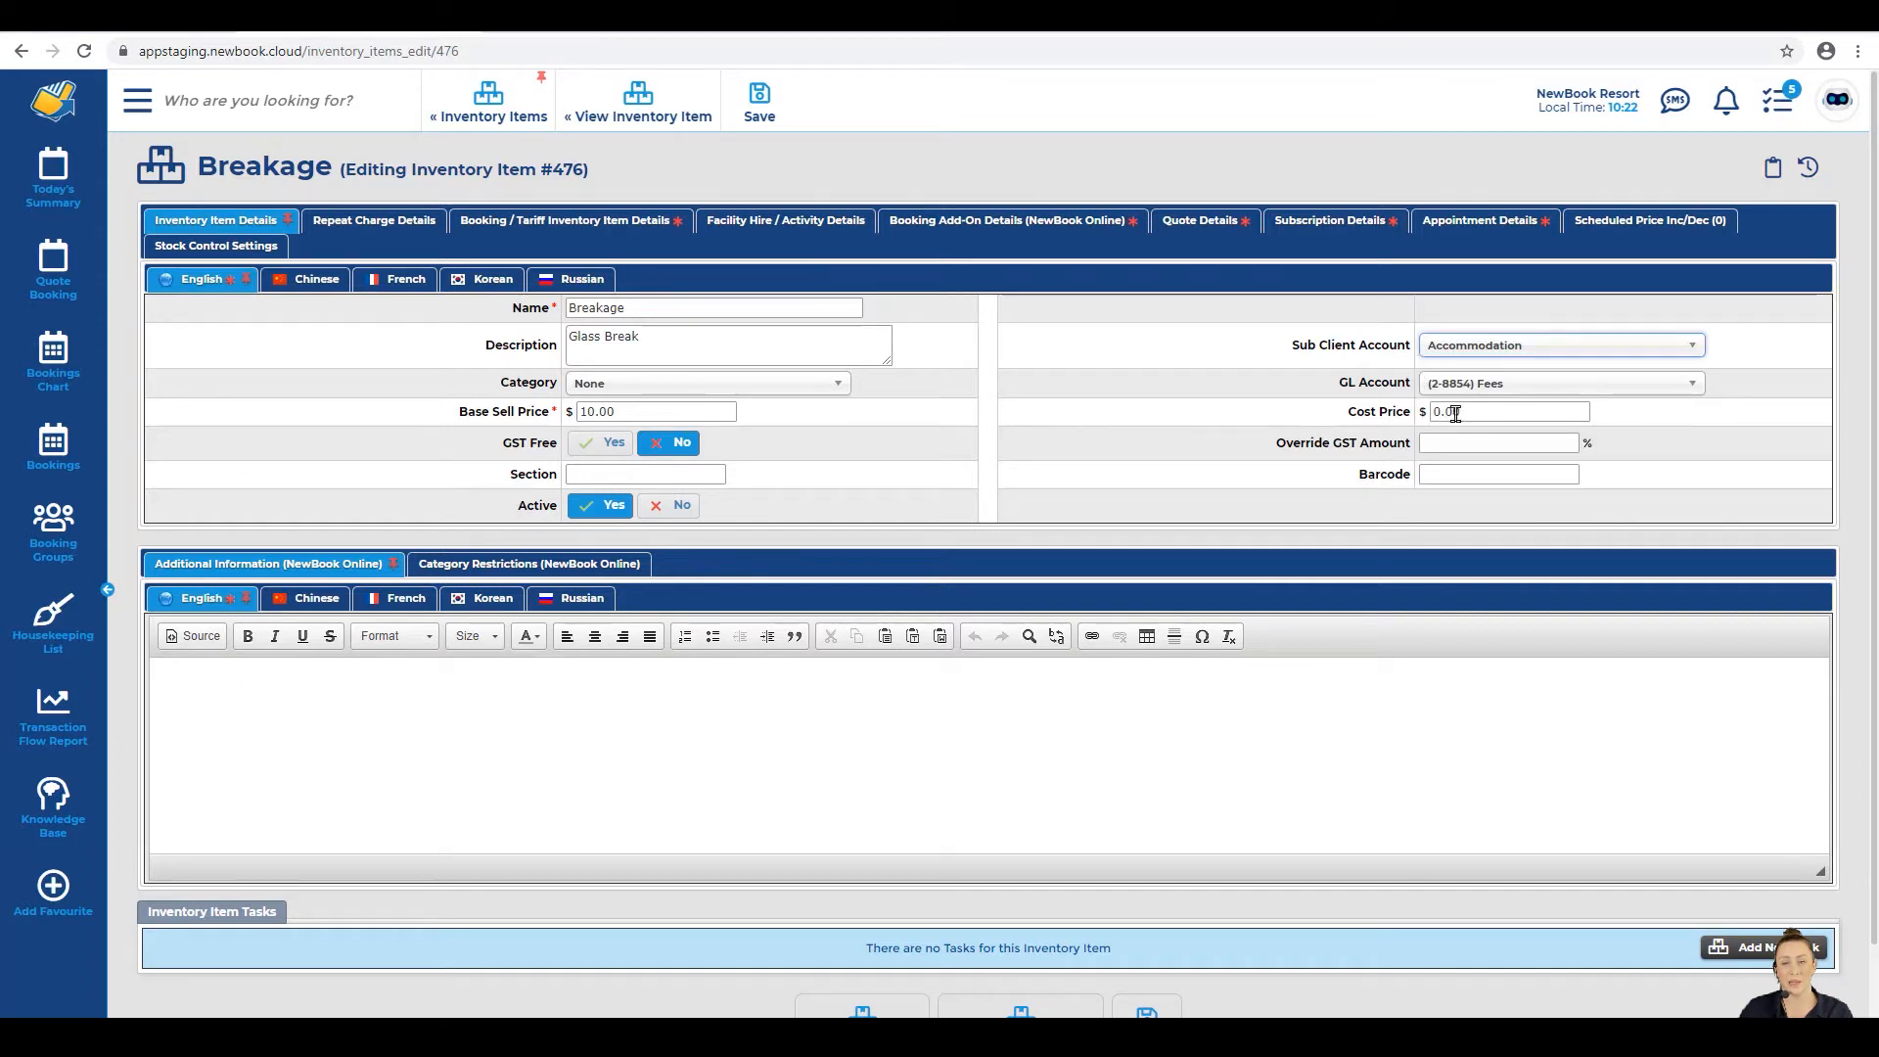
left_click(774, 104)
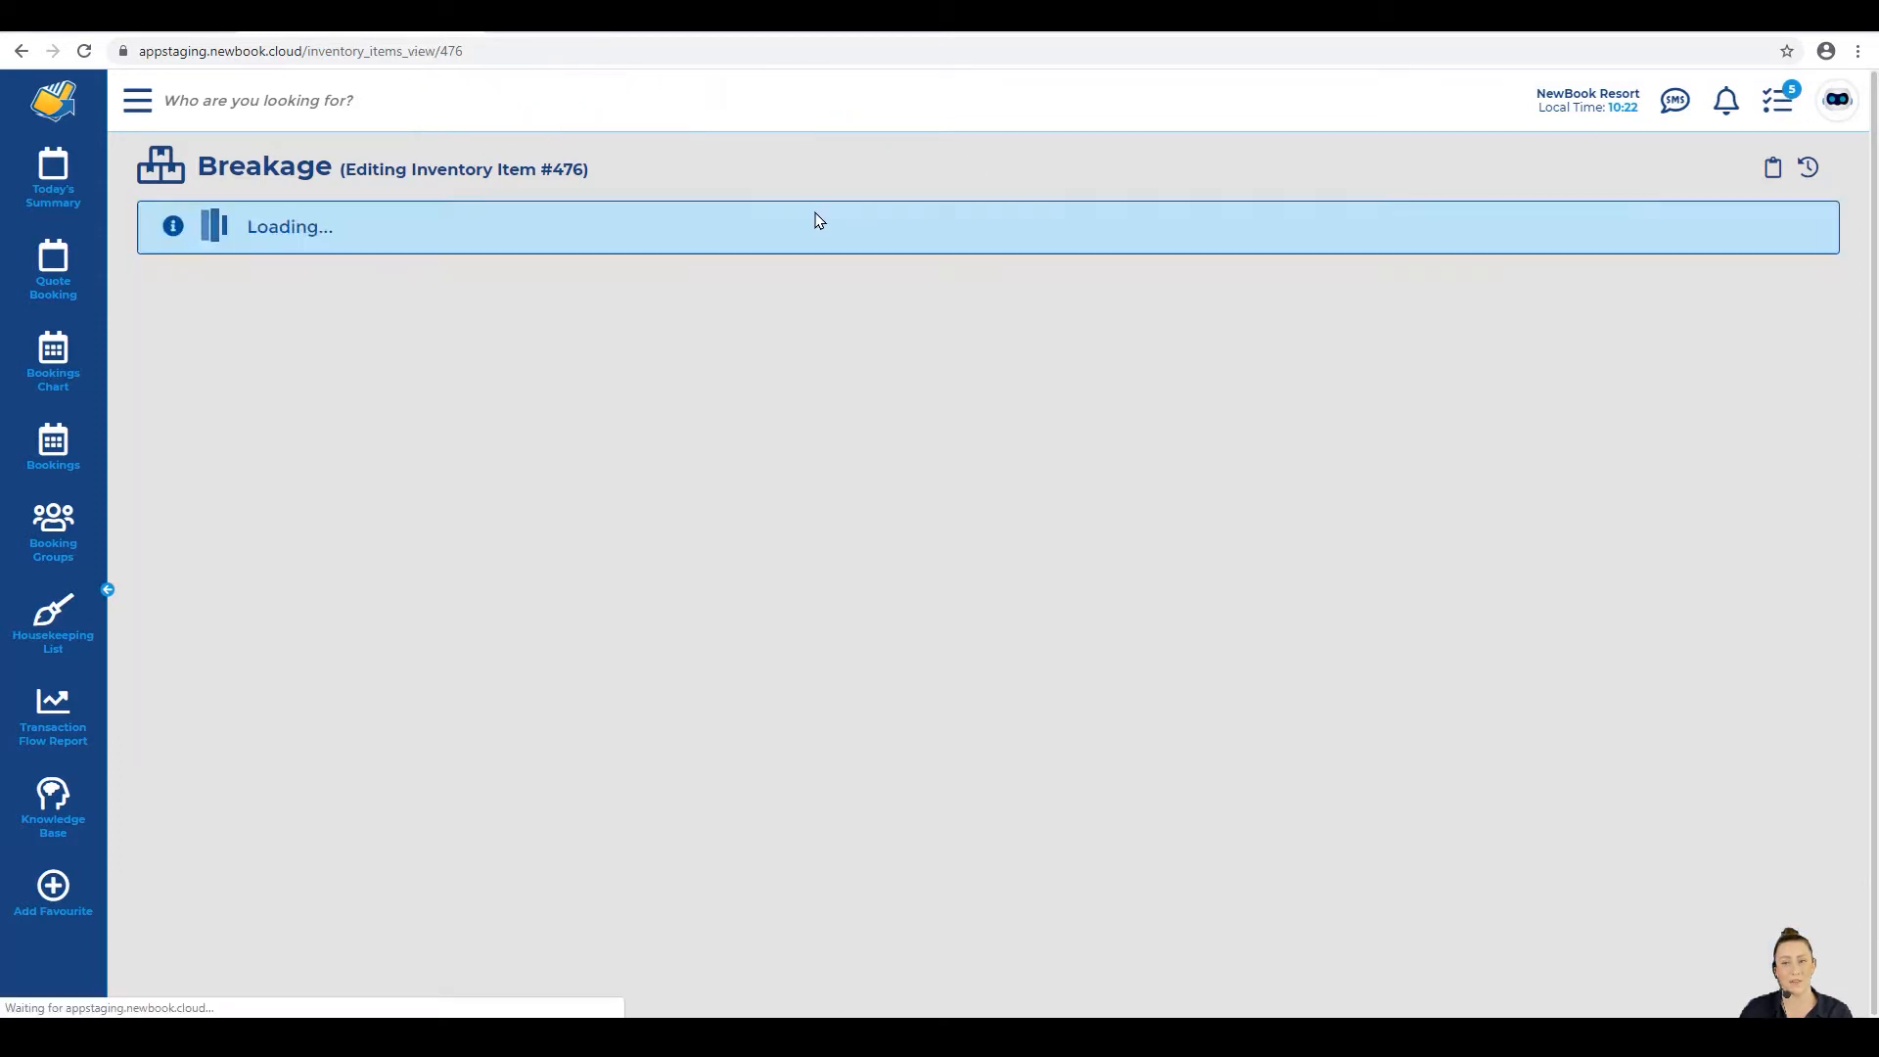
Step: Check the GL account on the saved Breakage item and return to the Inventory Items list
left_click_drag(170, 164, 646, 181)
left_click_drag(1337, 338, 1412, 343)
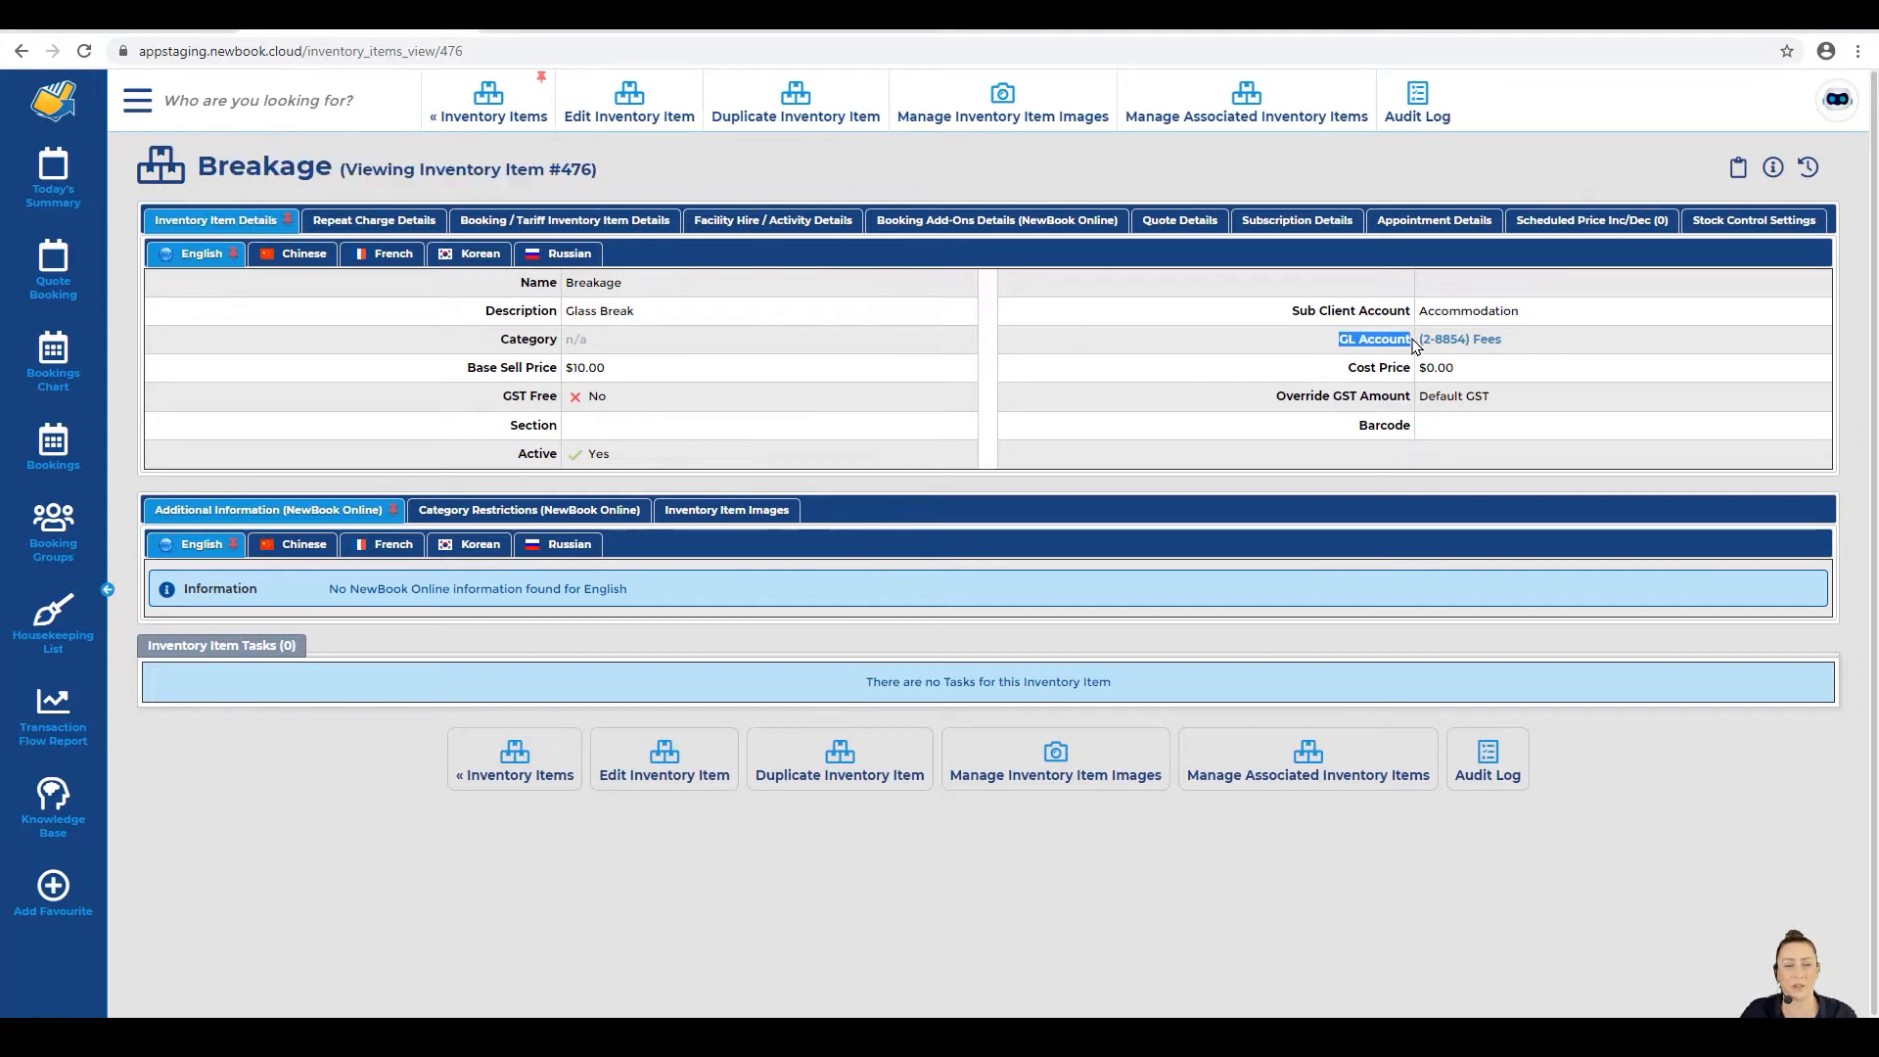
left_click(1342, 345)
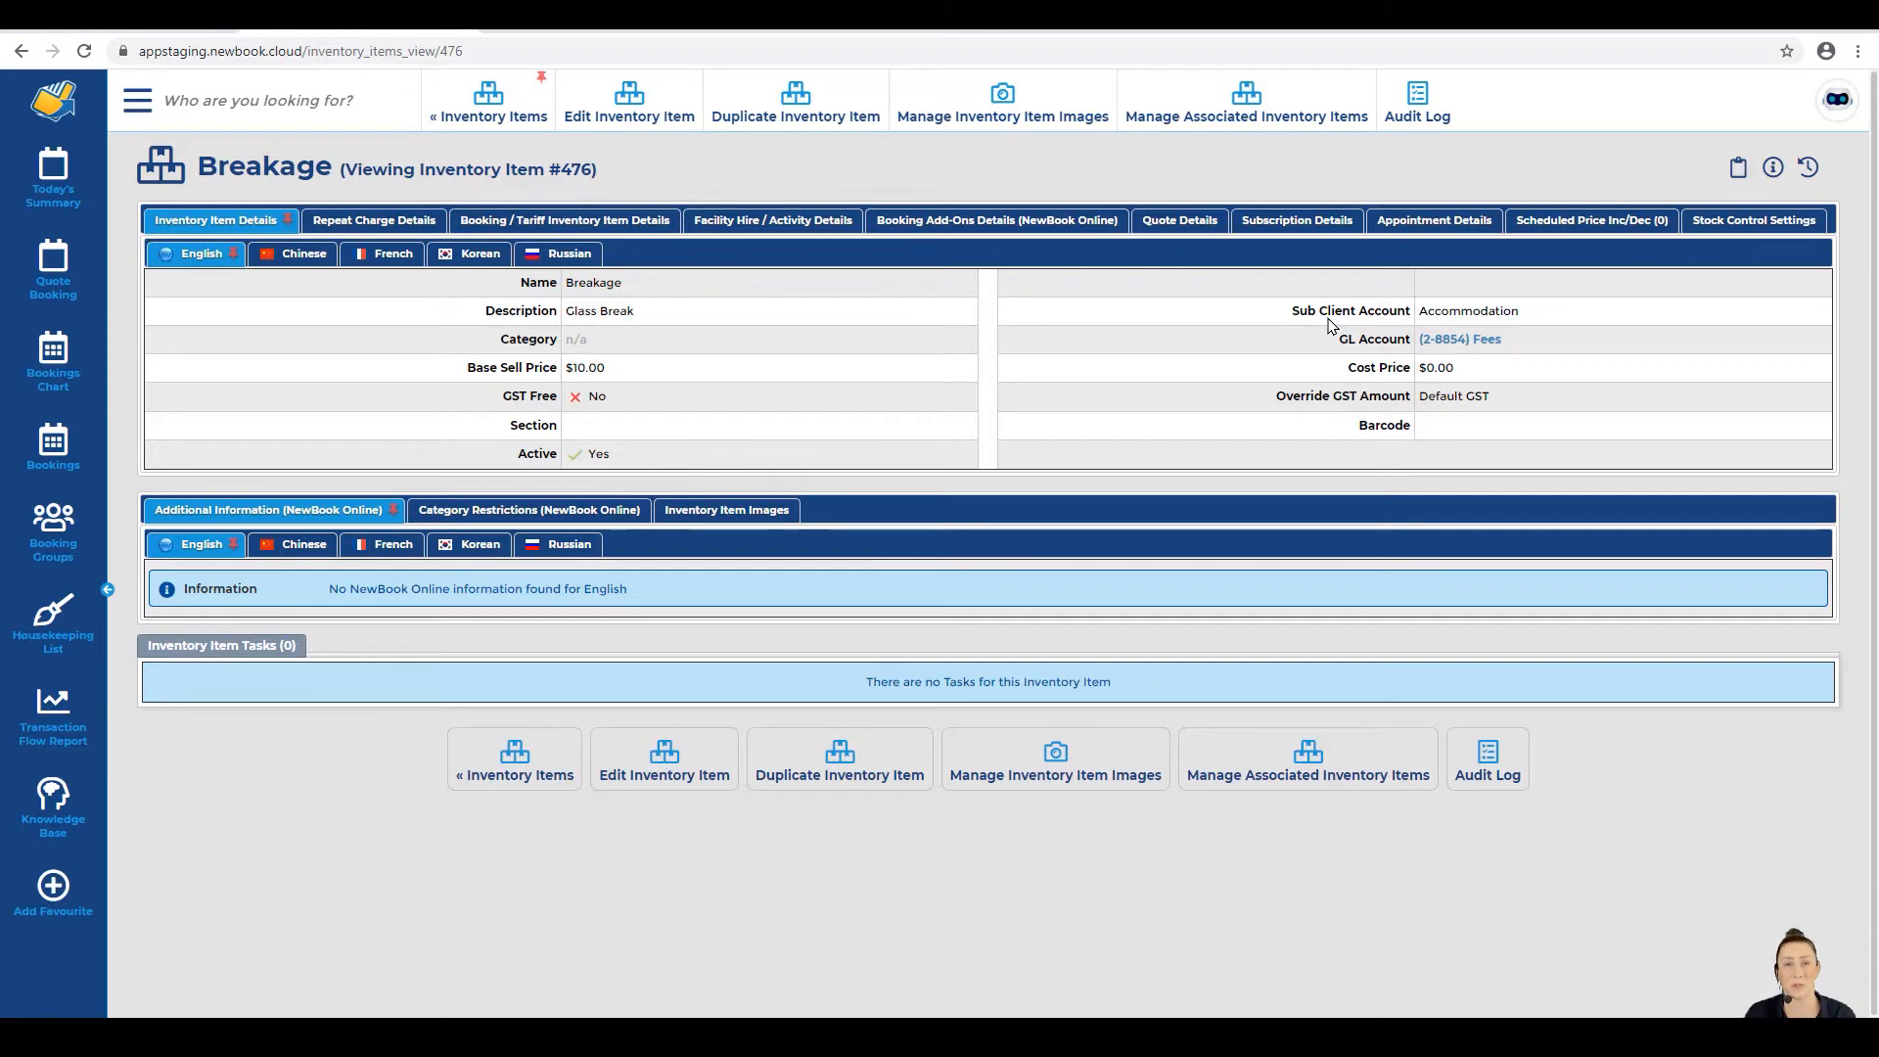
left_click(489, 106)
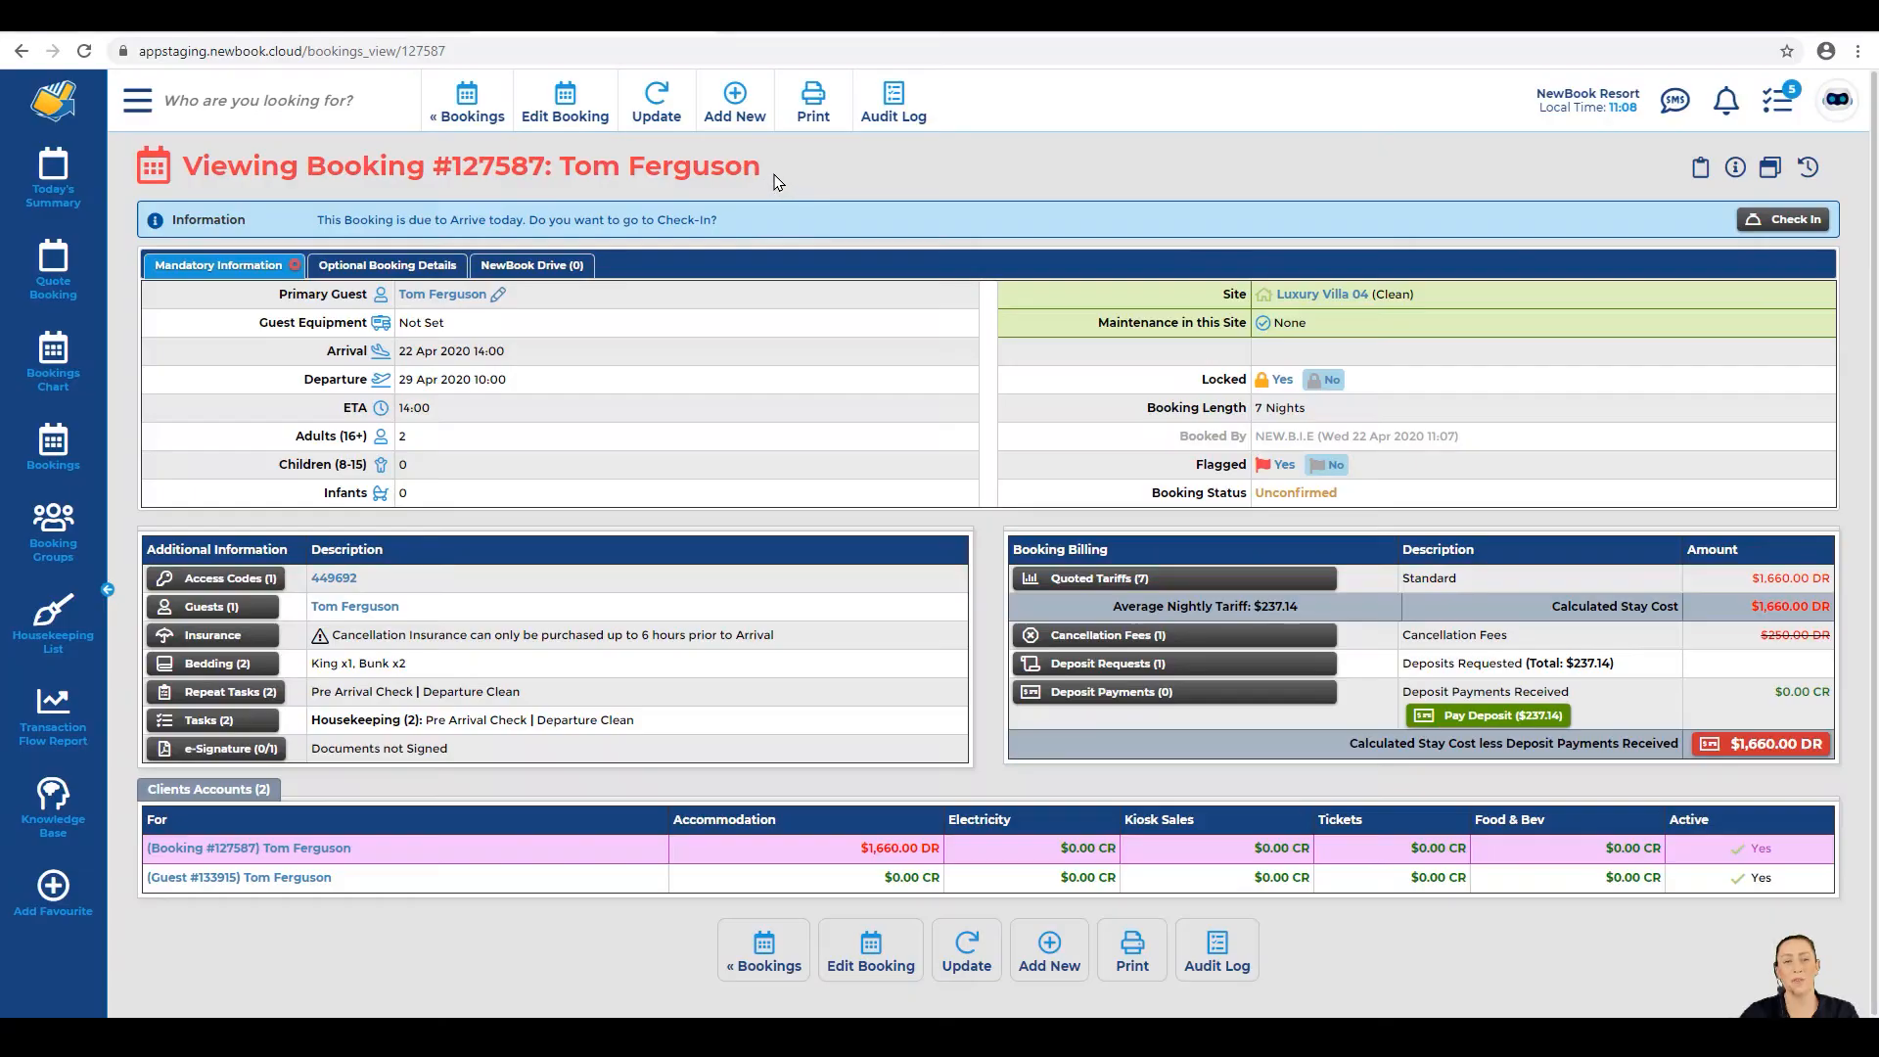
Step: Review the guest's Luxury Villa booking, checking its heading, arrival and departure dates, and booking status
left_click_drag(776, 173, 189, 172)
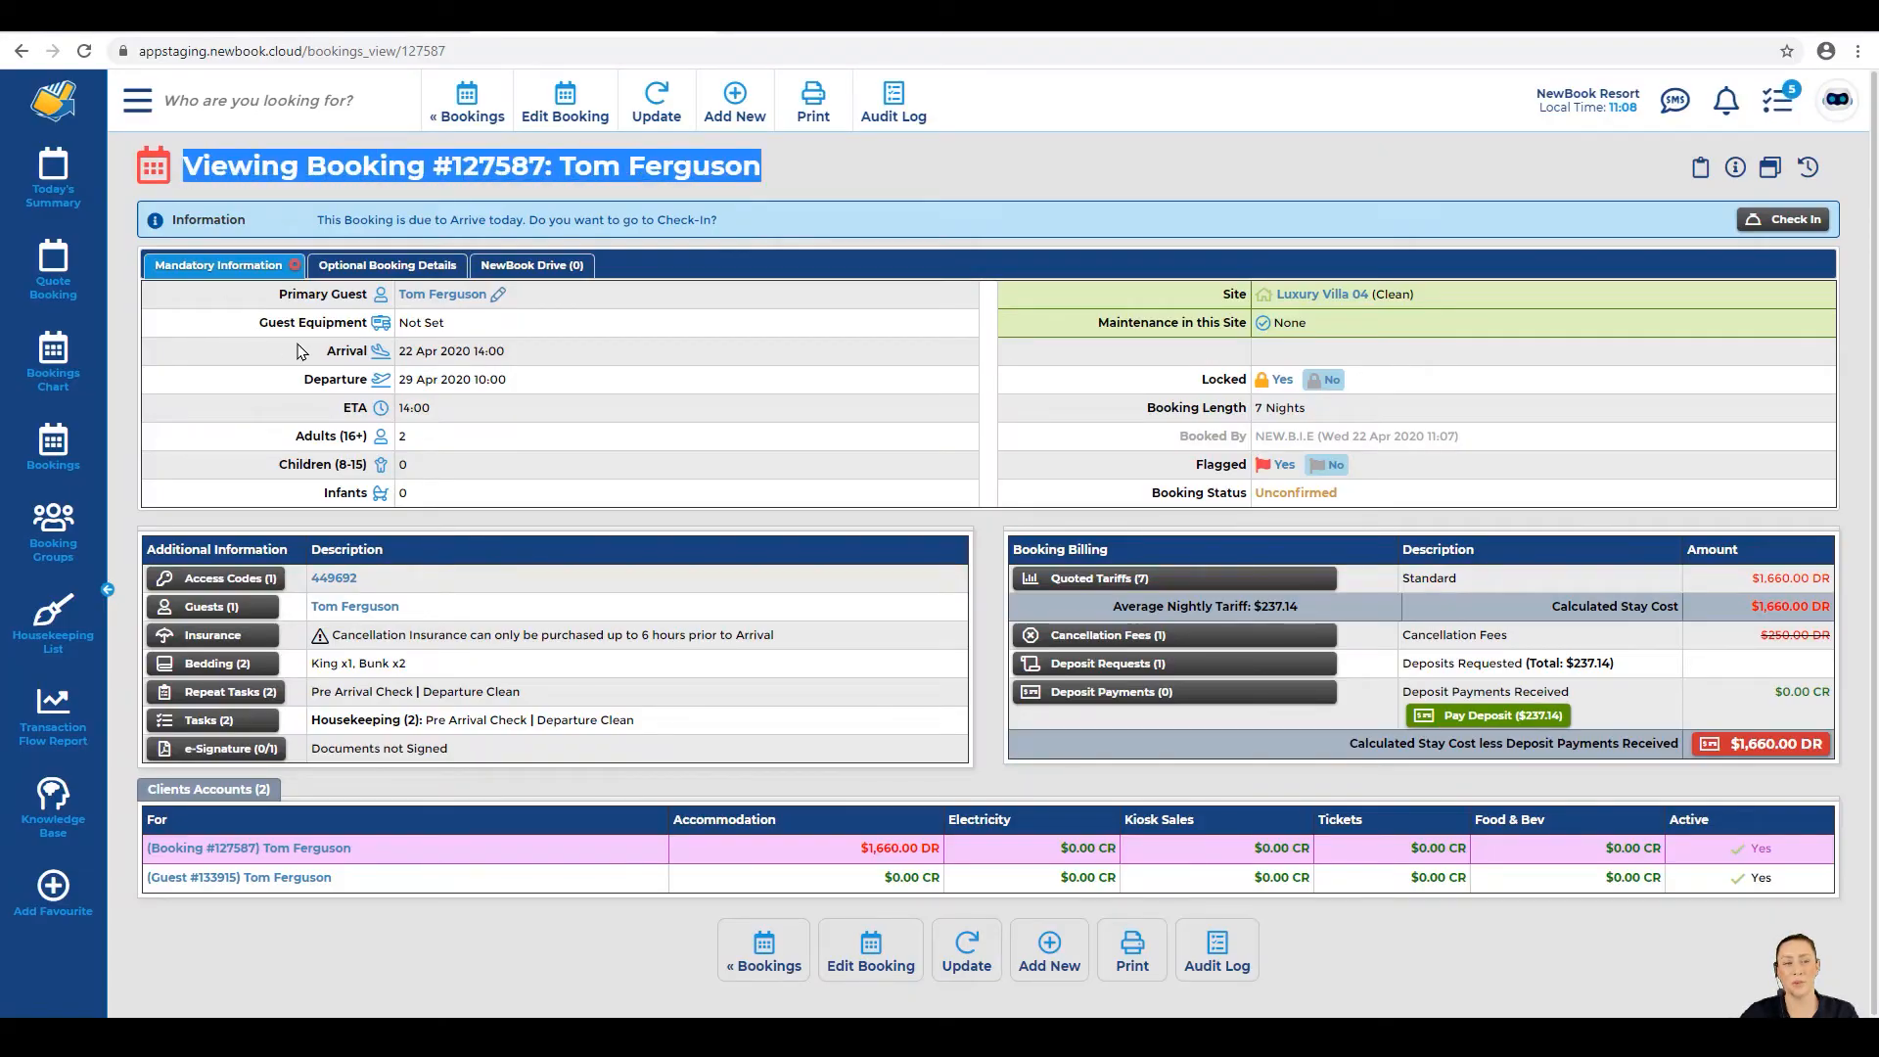
left_click_drag(336, 351, 554, 365)
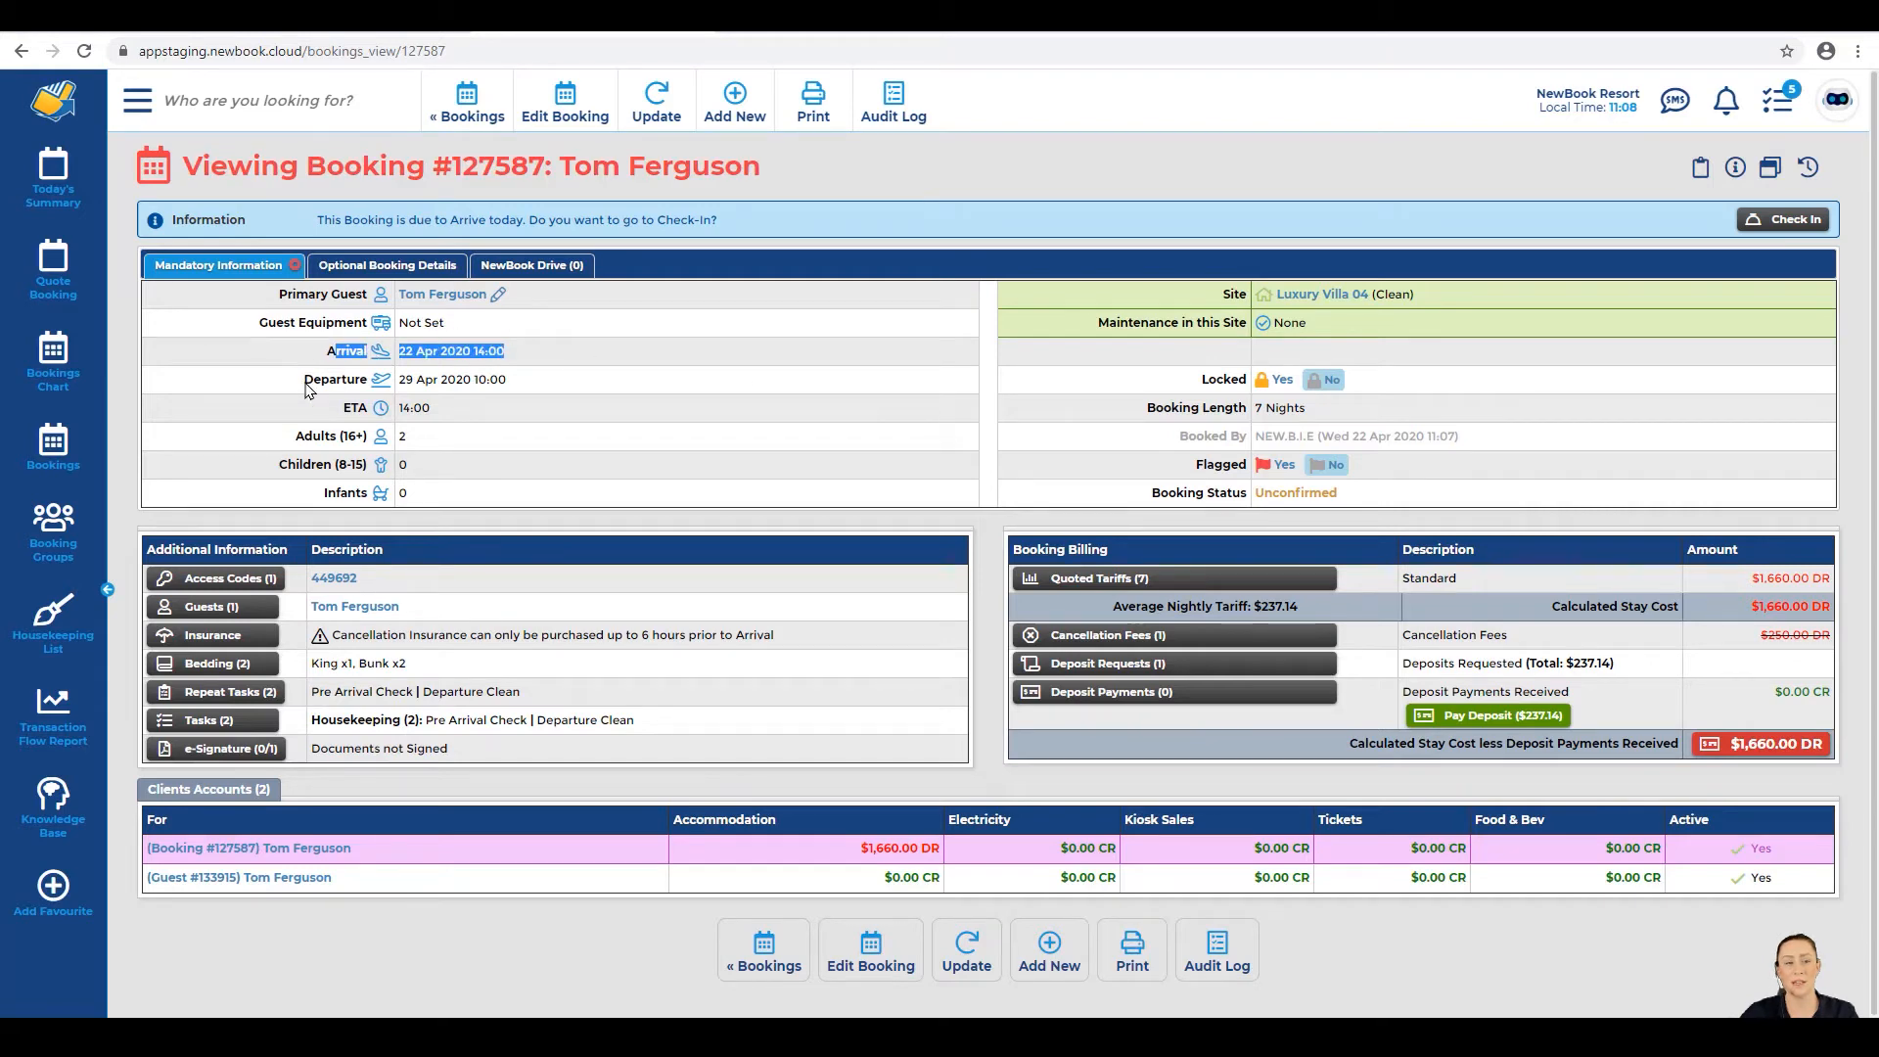
left_click_drag(311, 380, 556, 390)
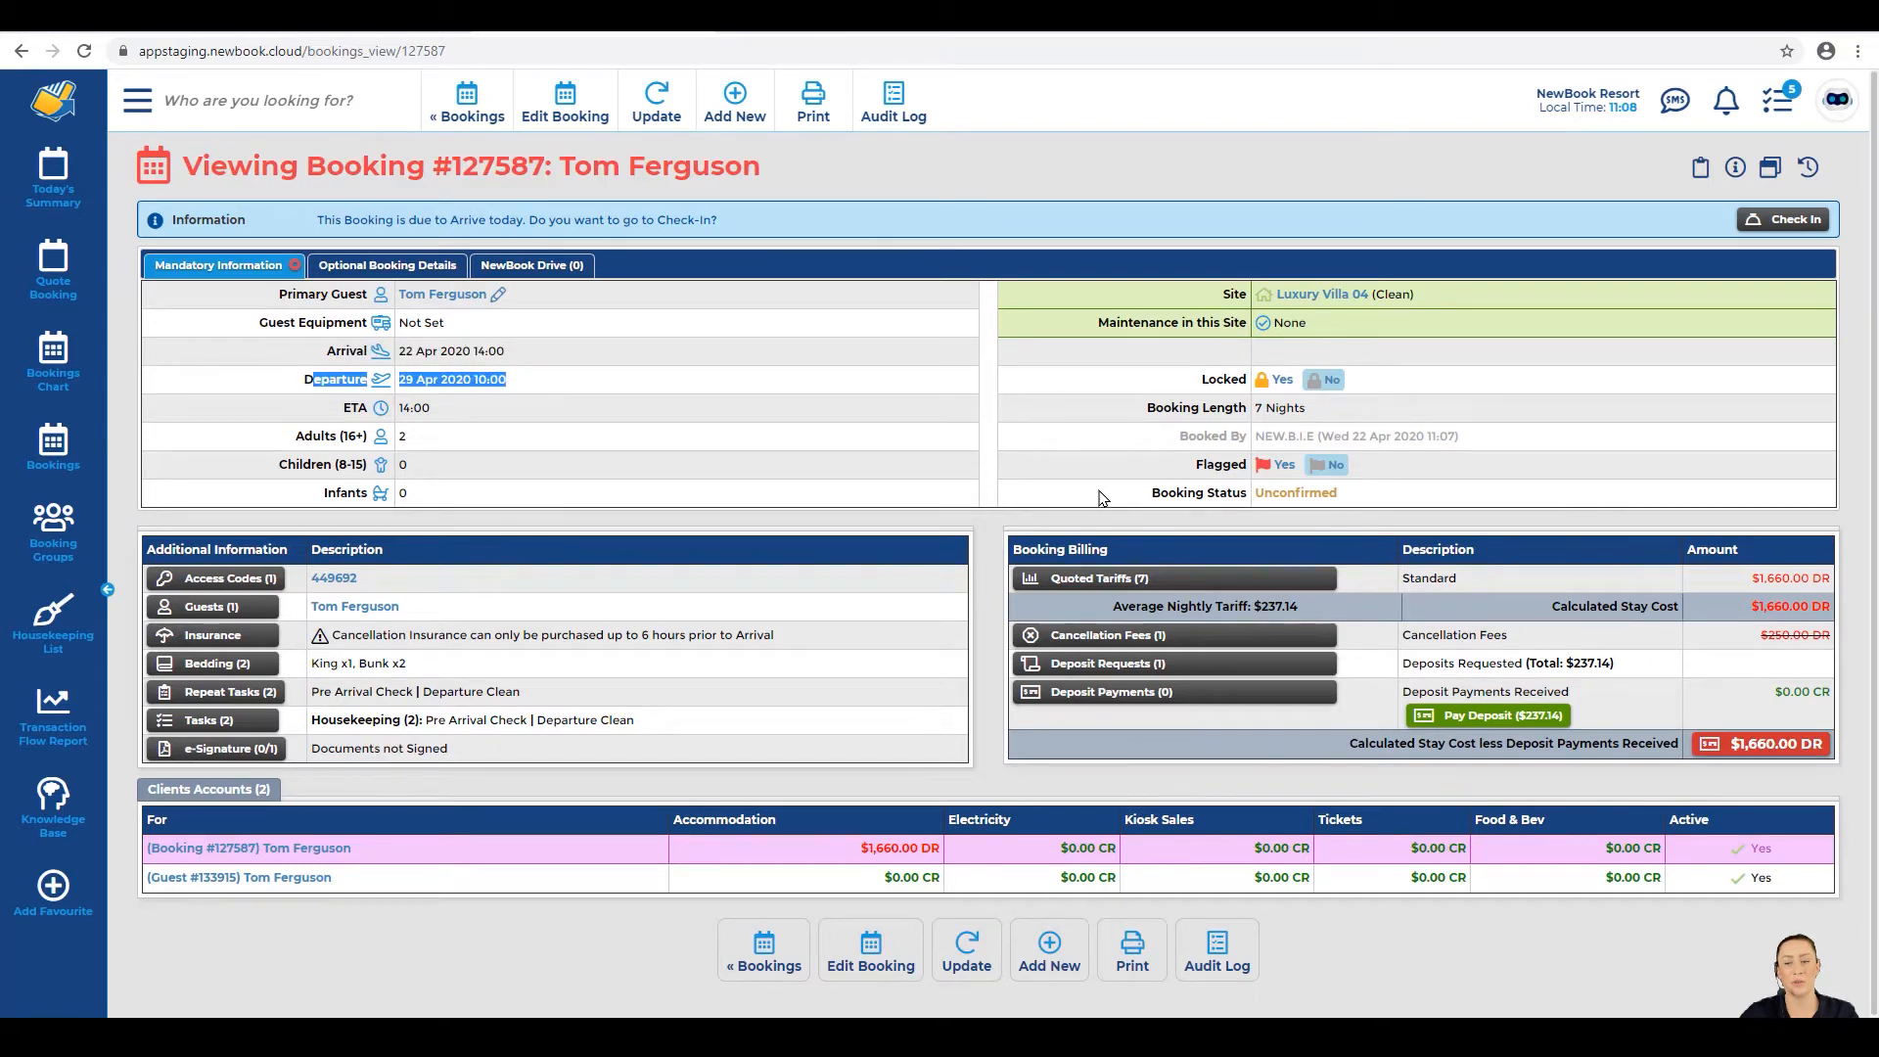
left_click_drag(1104, 495, 1354, 508)
left_click(1355, 507)
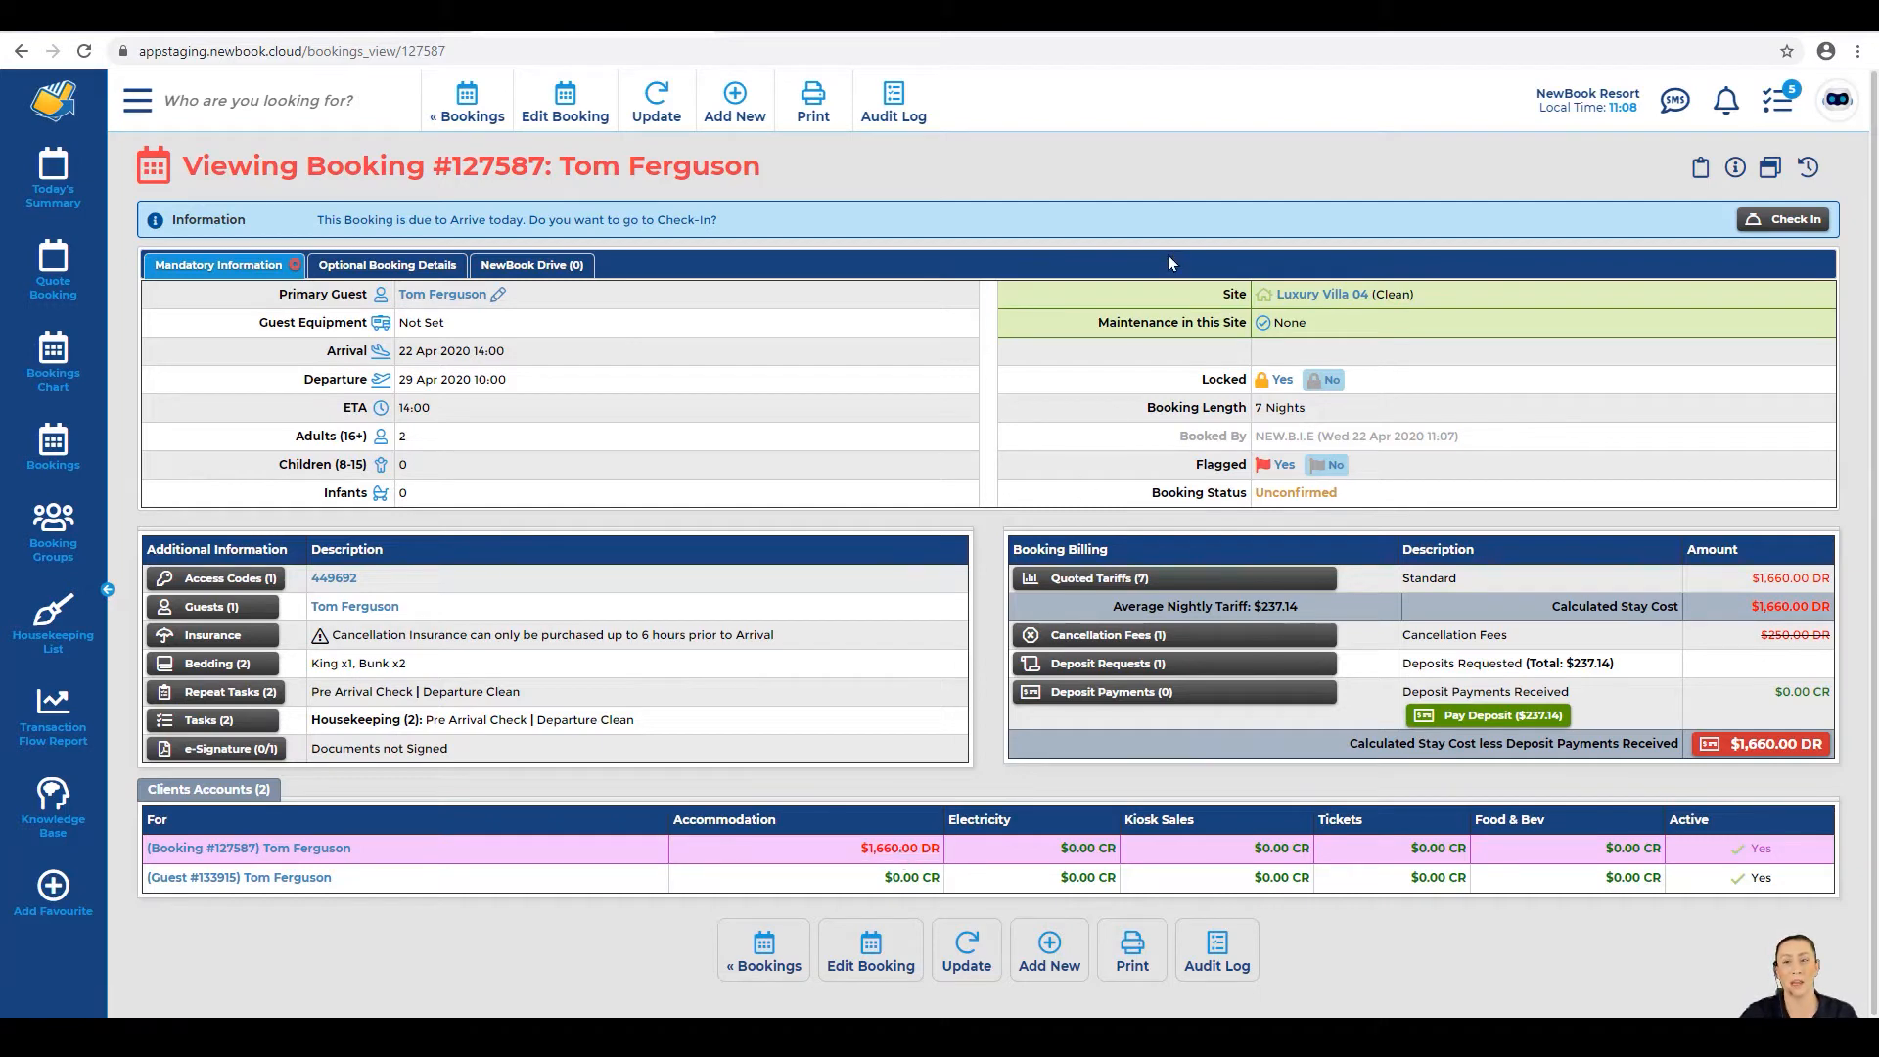
Step: Check the site assigned to the booking and the balance of its Accommodation sub client account
left_click_drag(1219, 294, 1458, 307)
left_click(1460, 306)
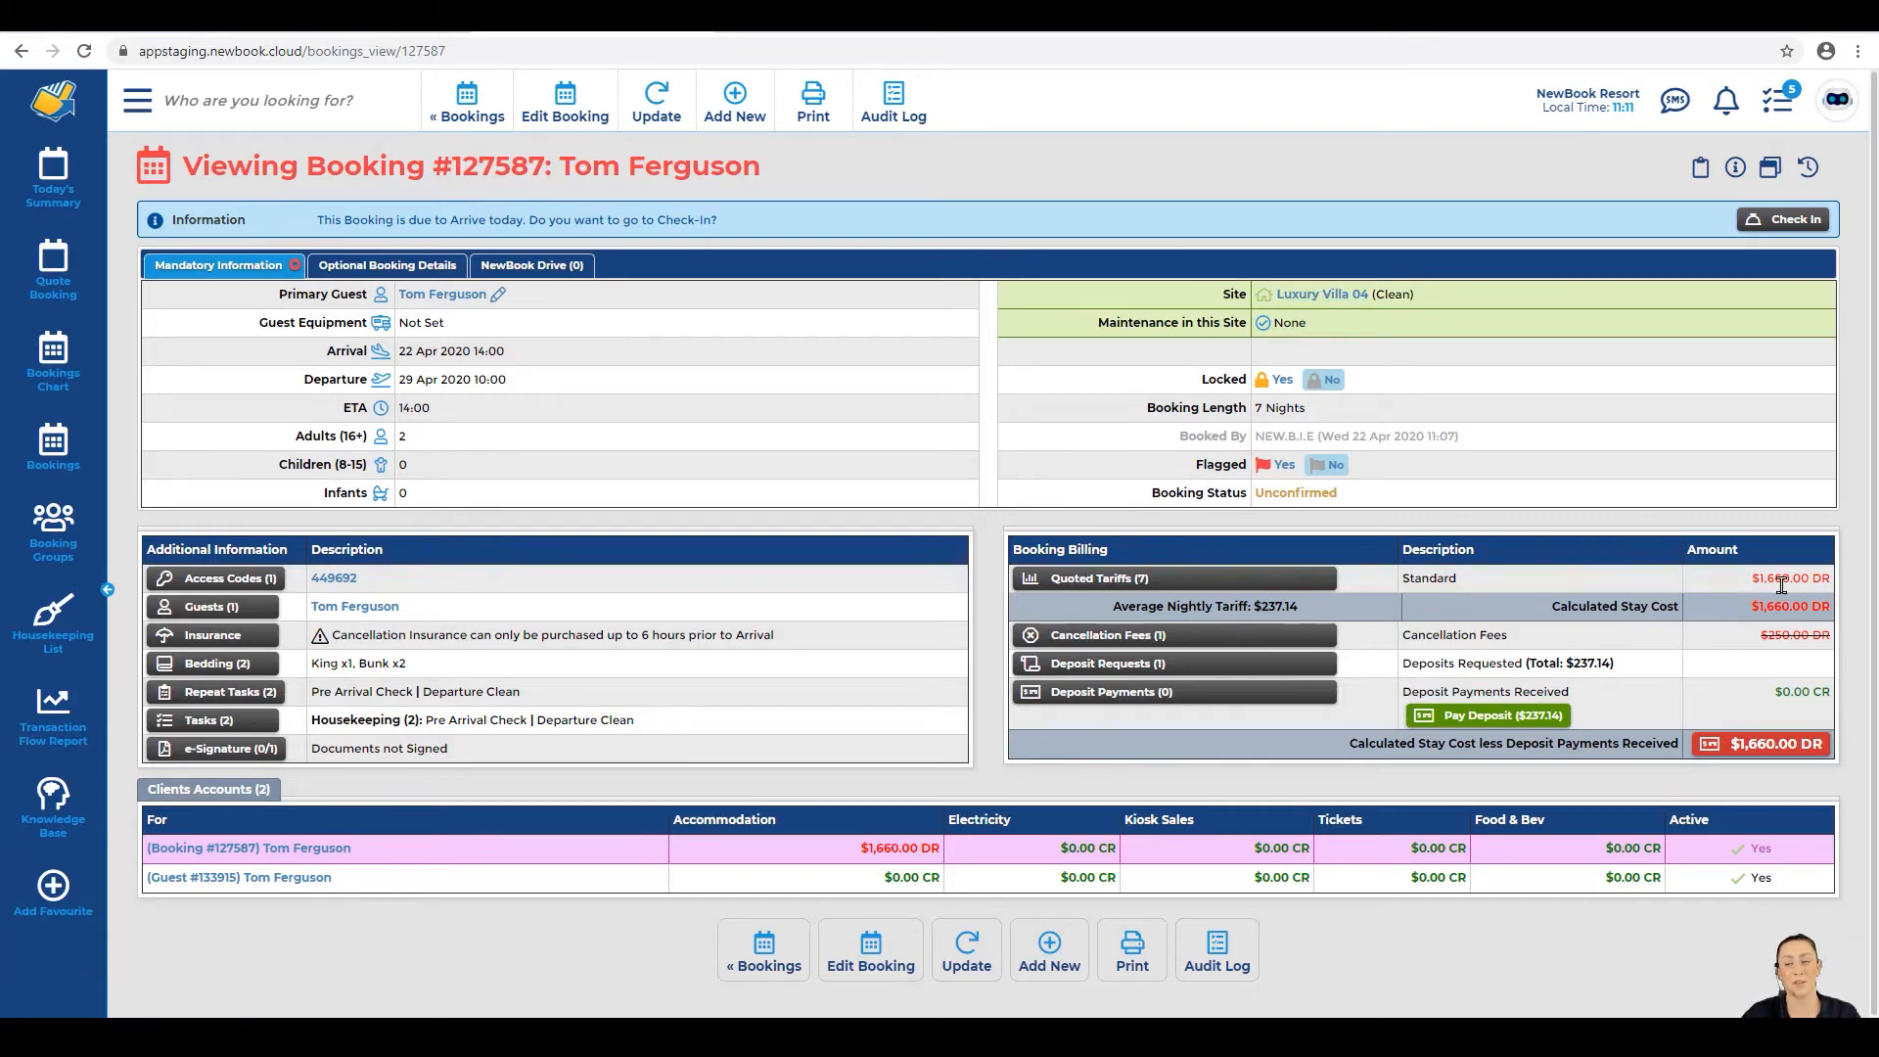
left_click_drag(822, 848, 958, 860)
left_click(950, 858)
left_click_drag(1220, 309, 1431, 286)
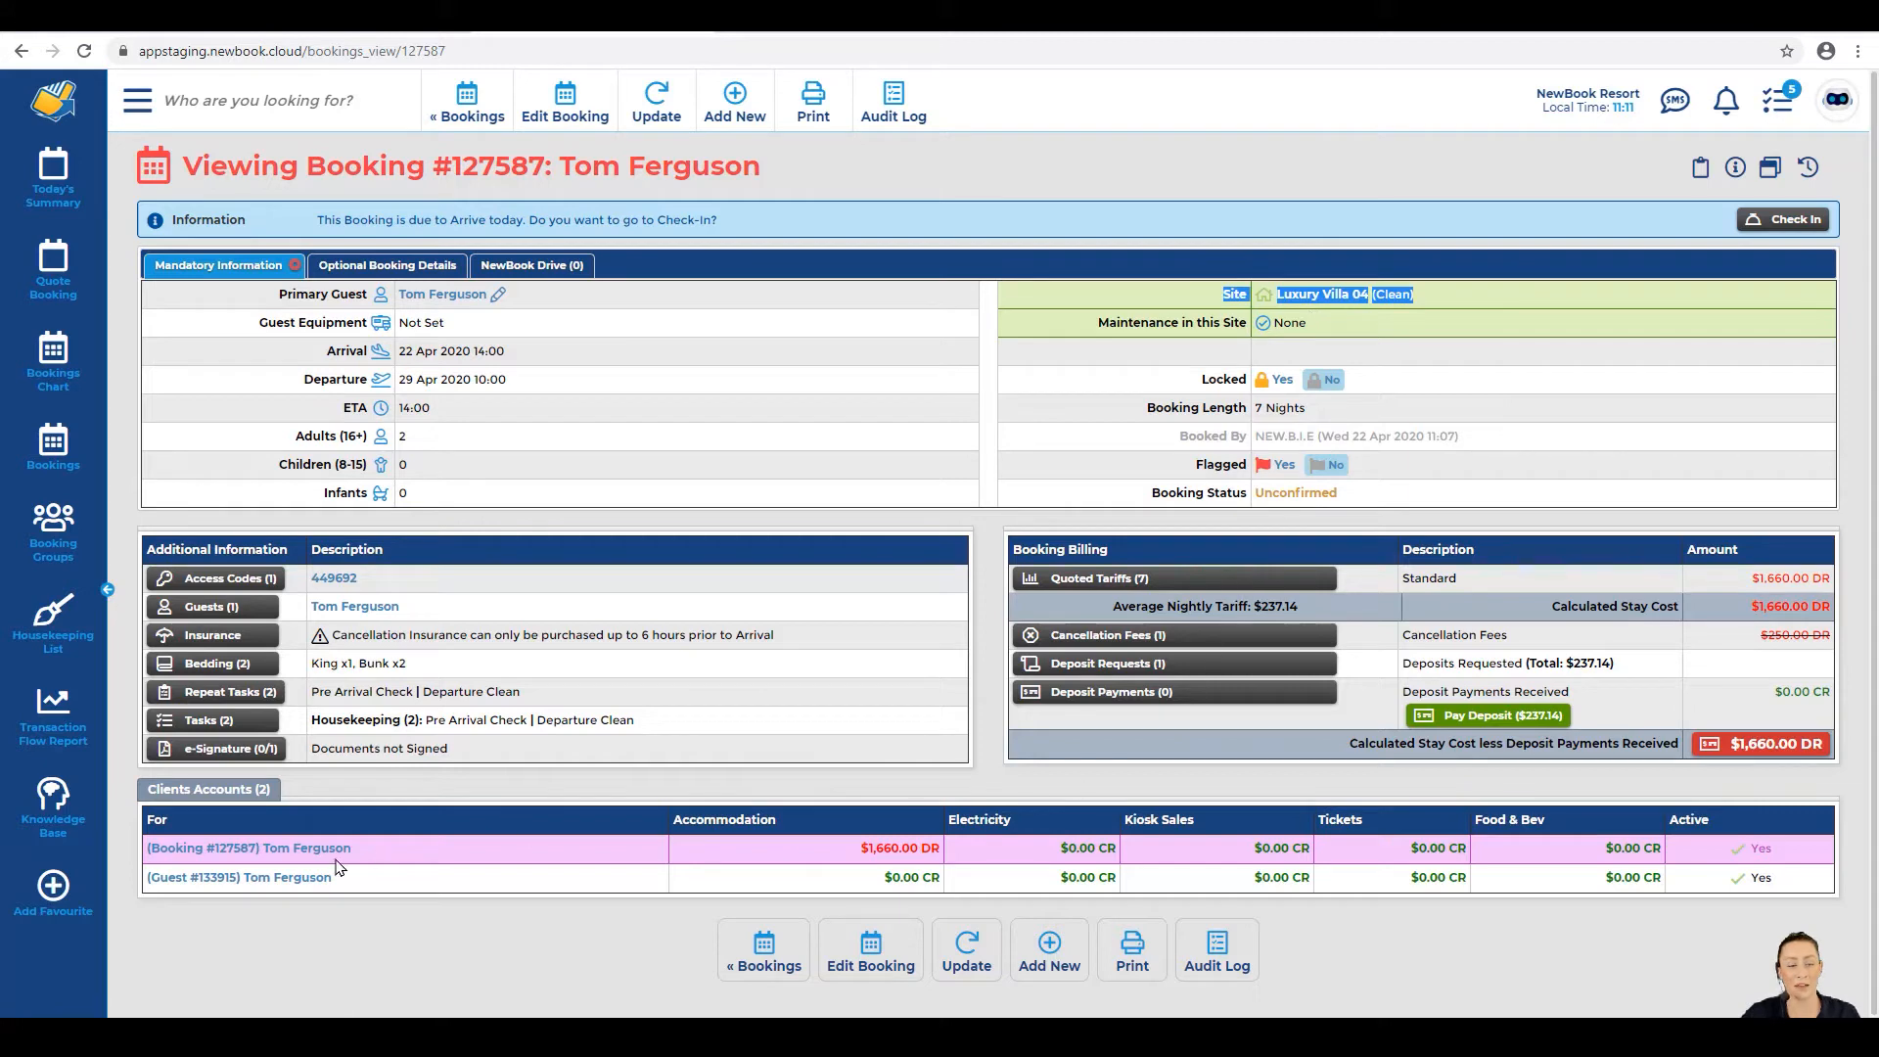
Step: Open the booking's client account and view the ledger charge for Wed 22 Apr 2020
left_click(282, 857)
left_click_drag(179, 167, 664, 184)
left_click(652, 209)
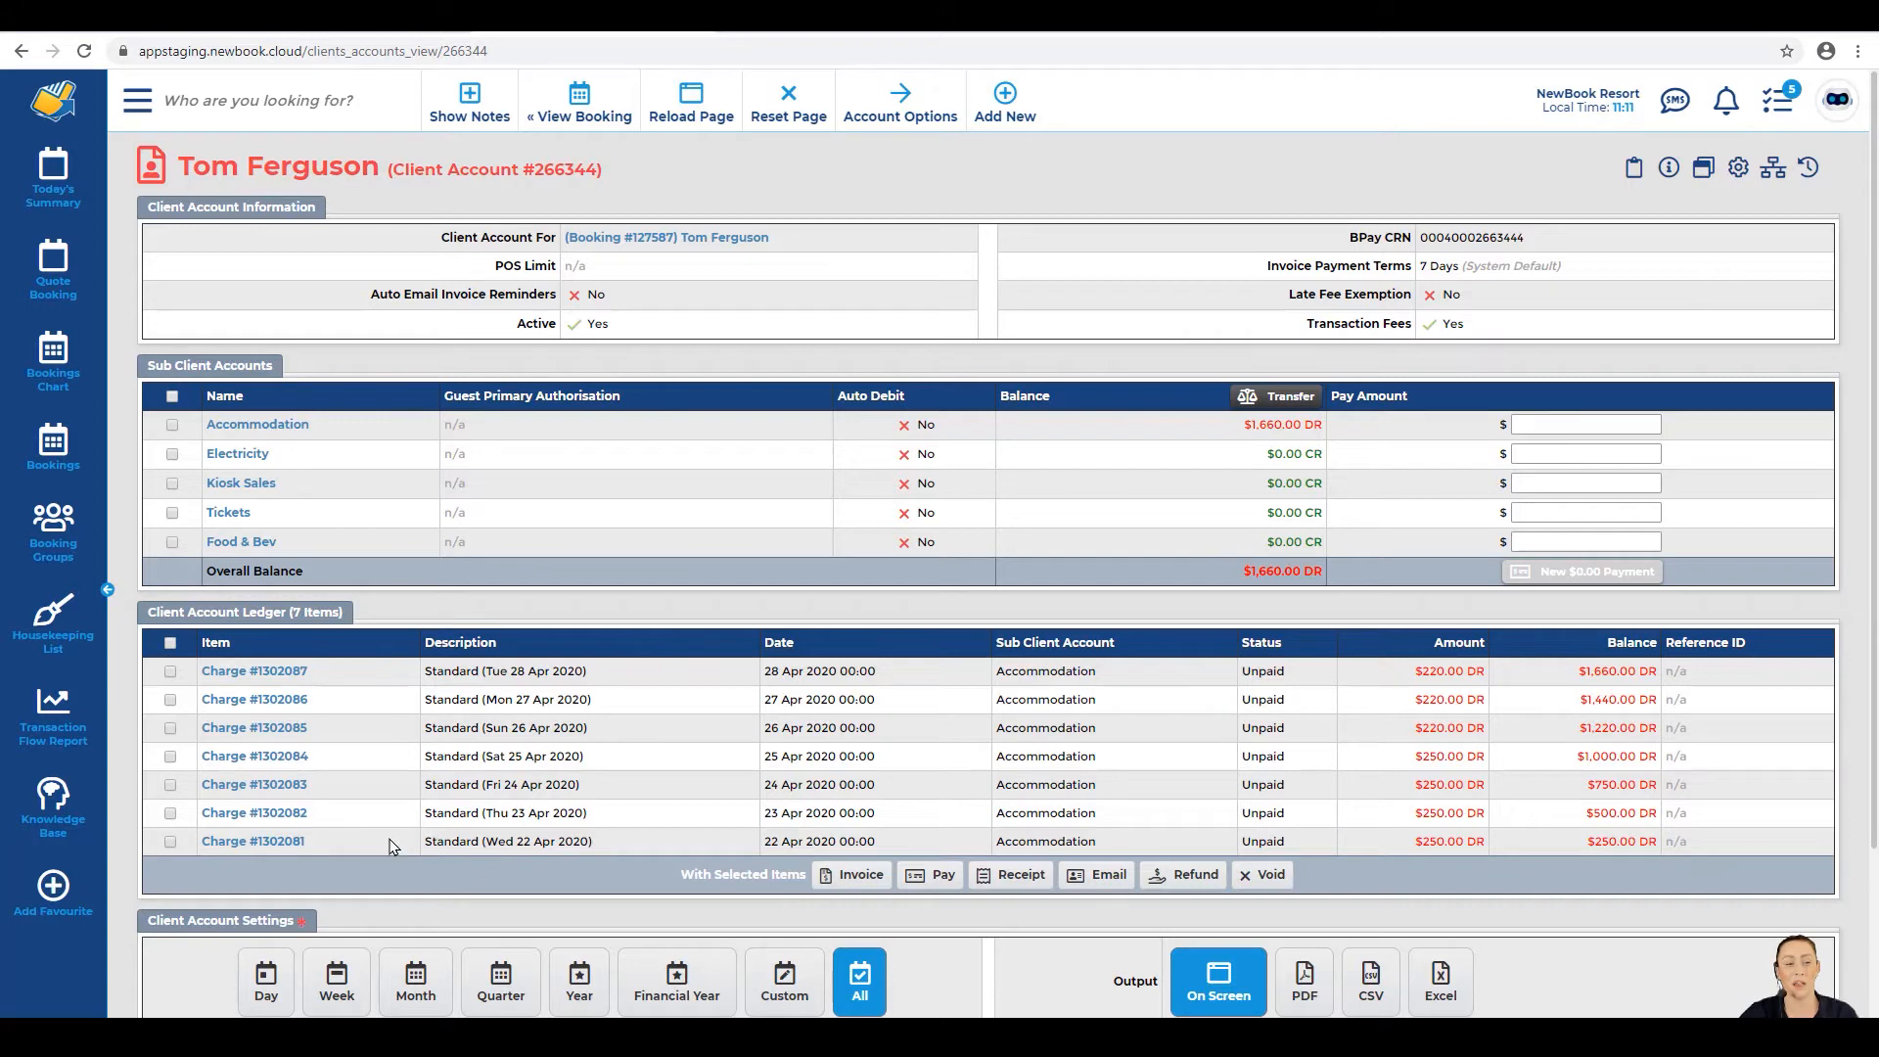
left_click(246, 844)
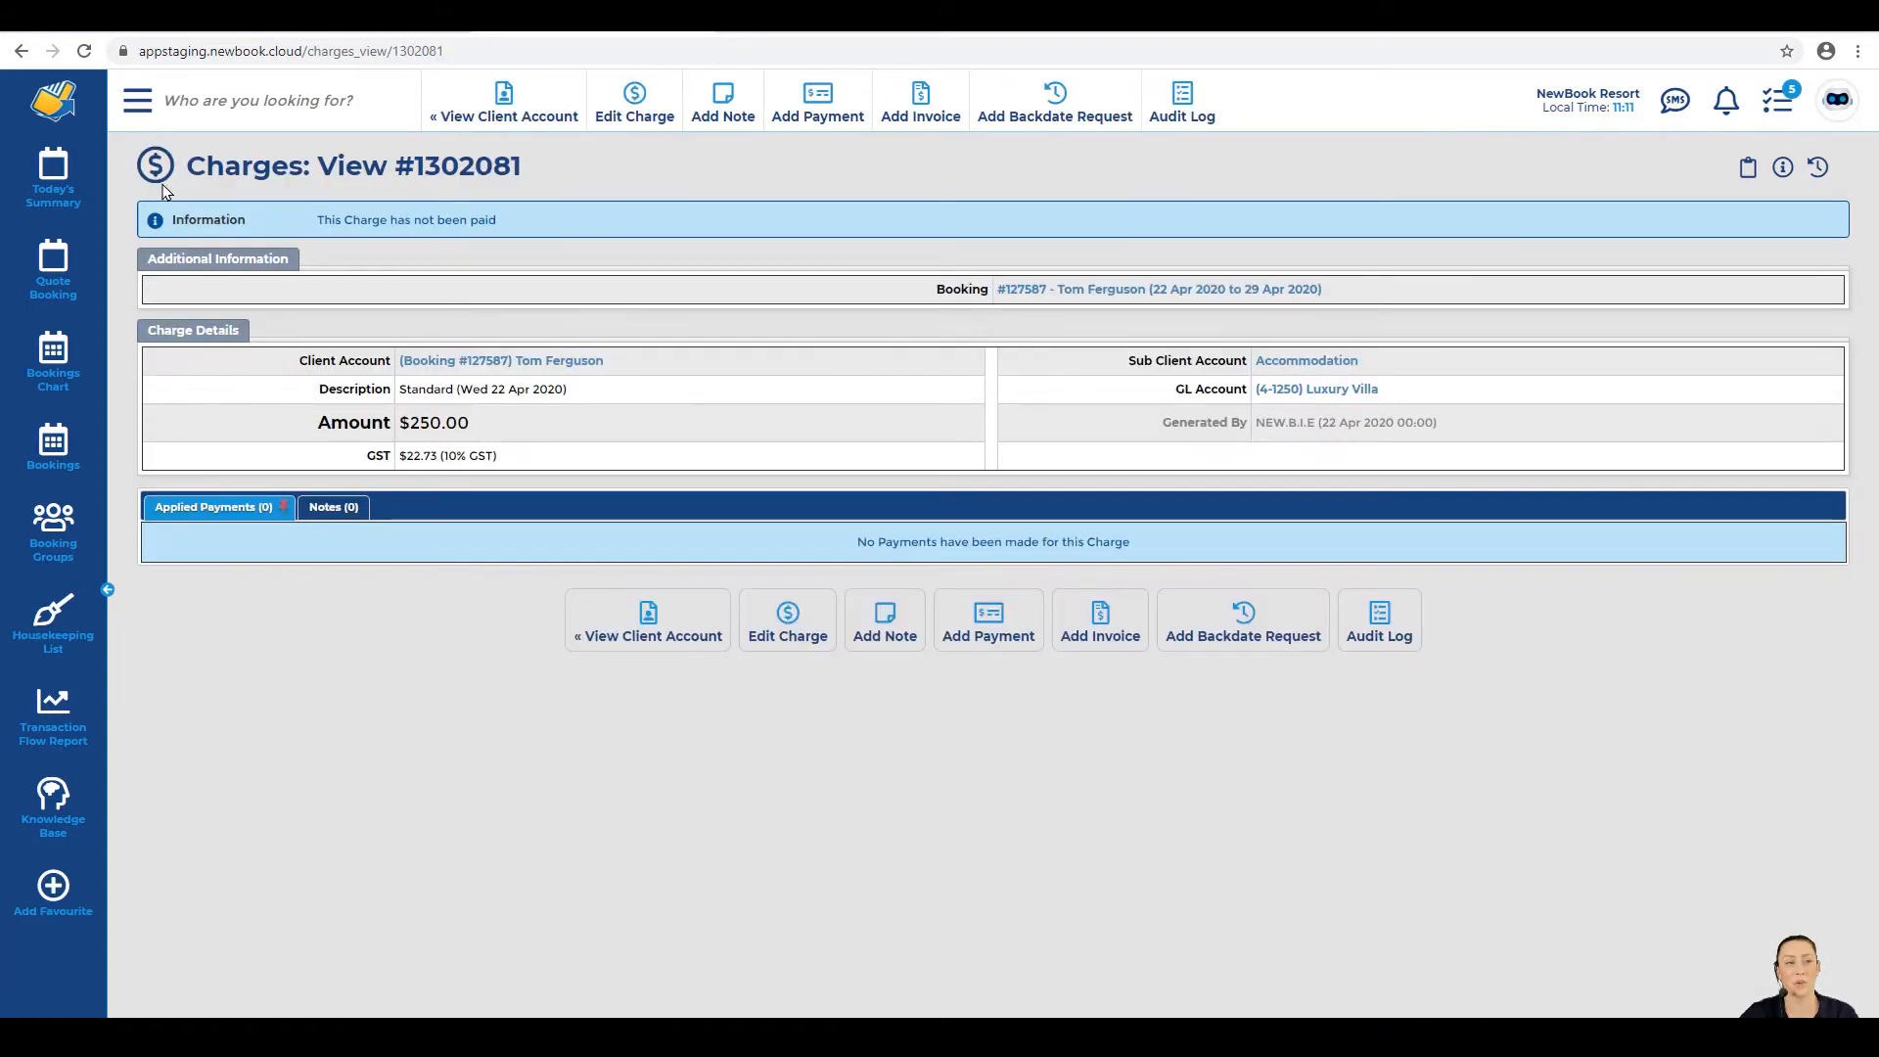
Step: Examine the charge's heading, its payment status information and the Charge Details section
left_click_drag(182, 172, 575, 176)
left_click(469, 149)
left_click_drag(176, 222, 533, 242)
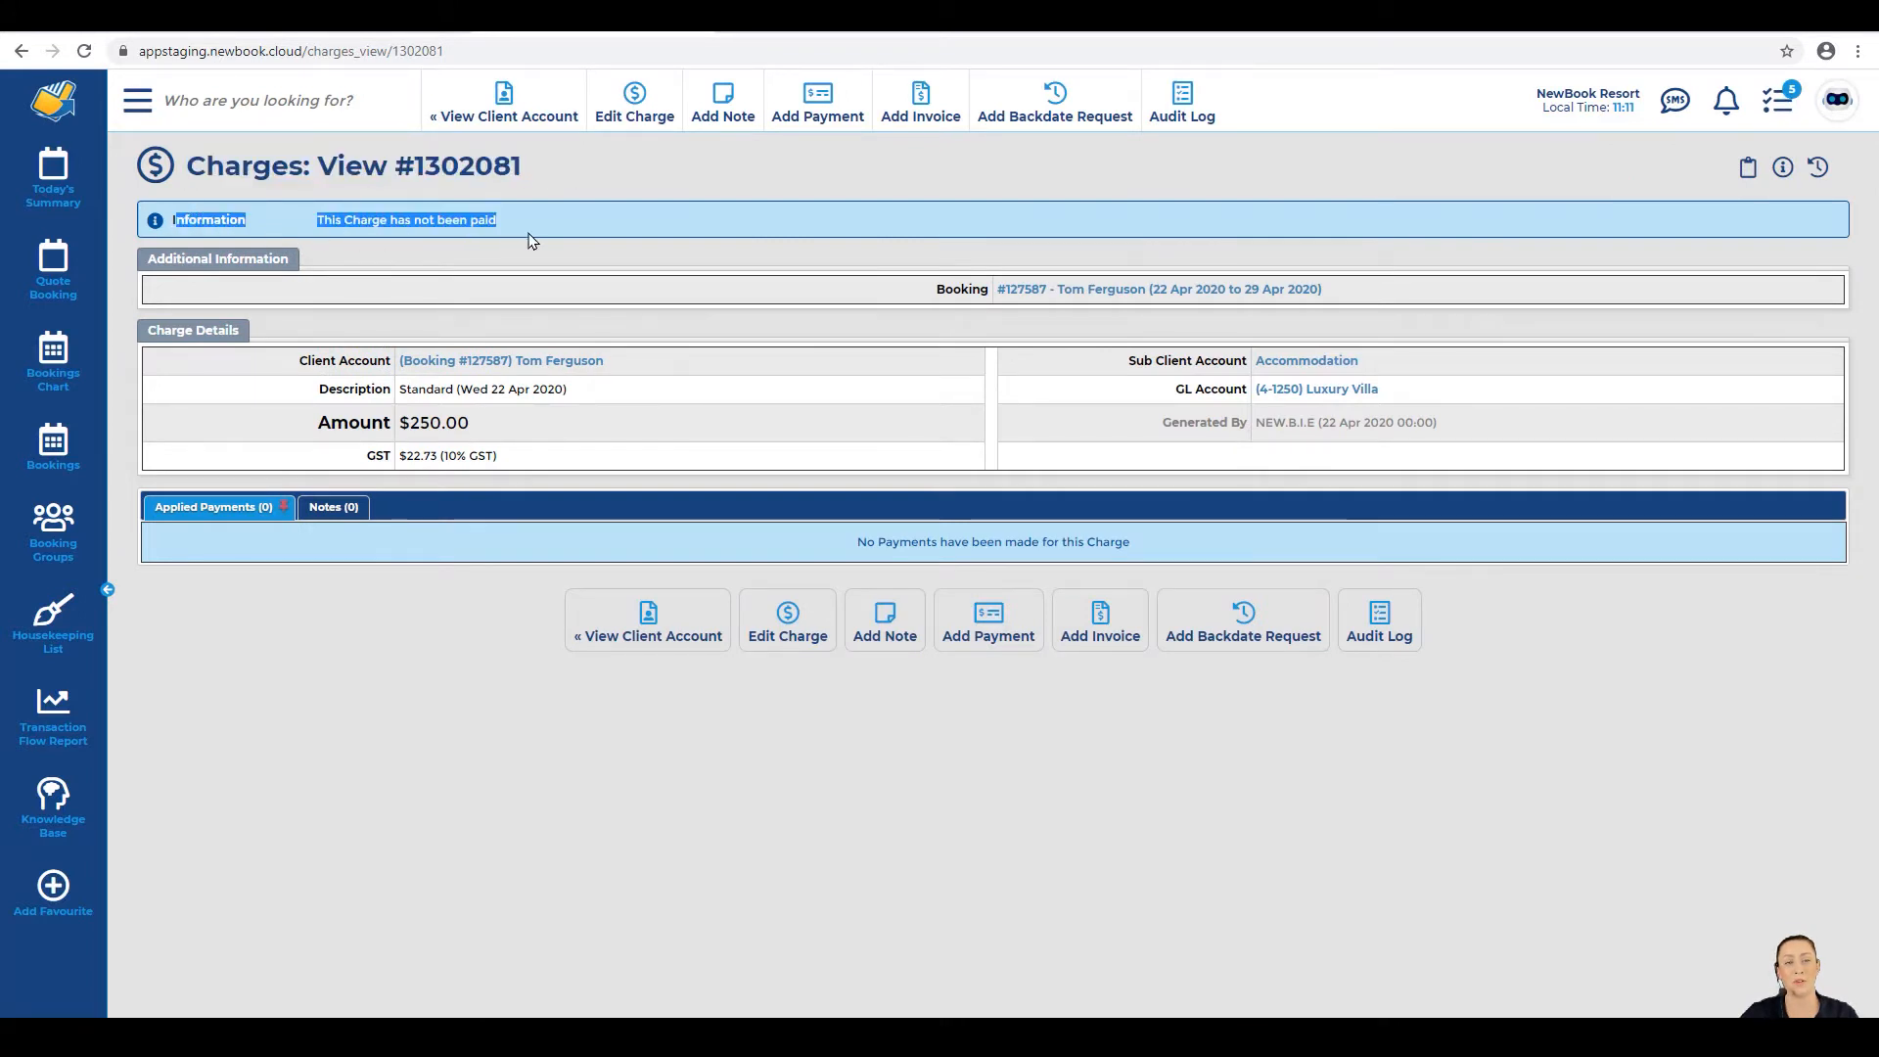
left_click(541, 242)
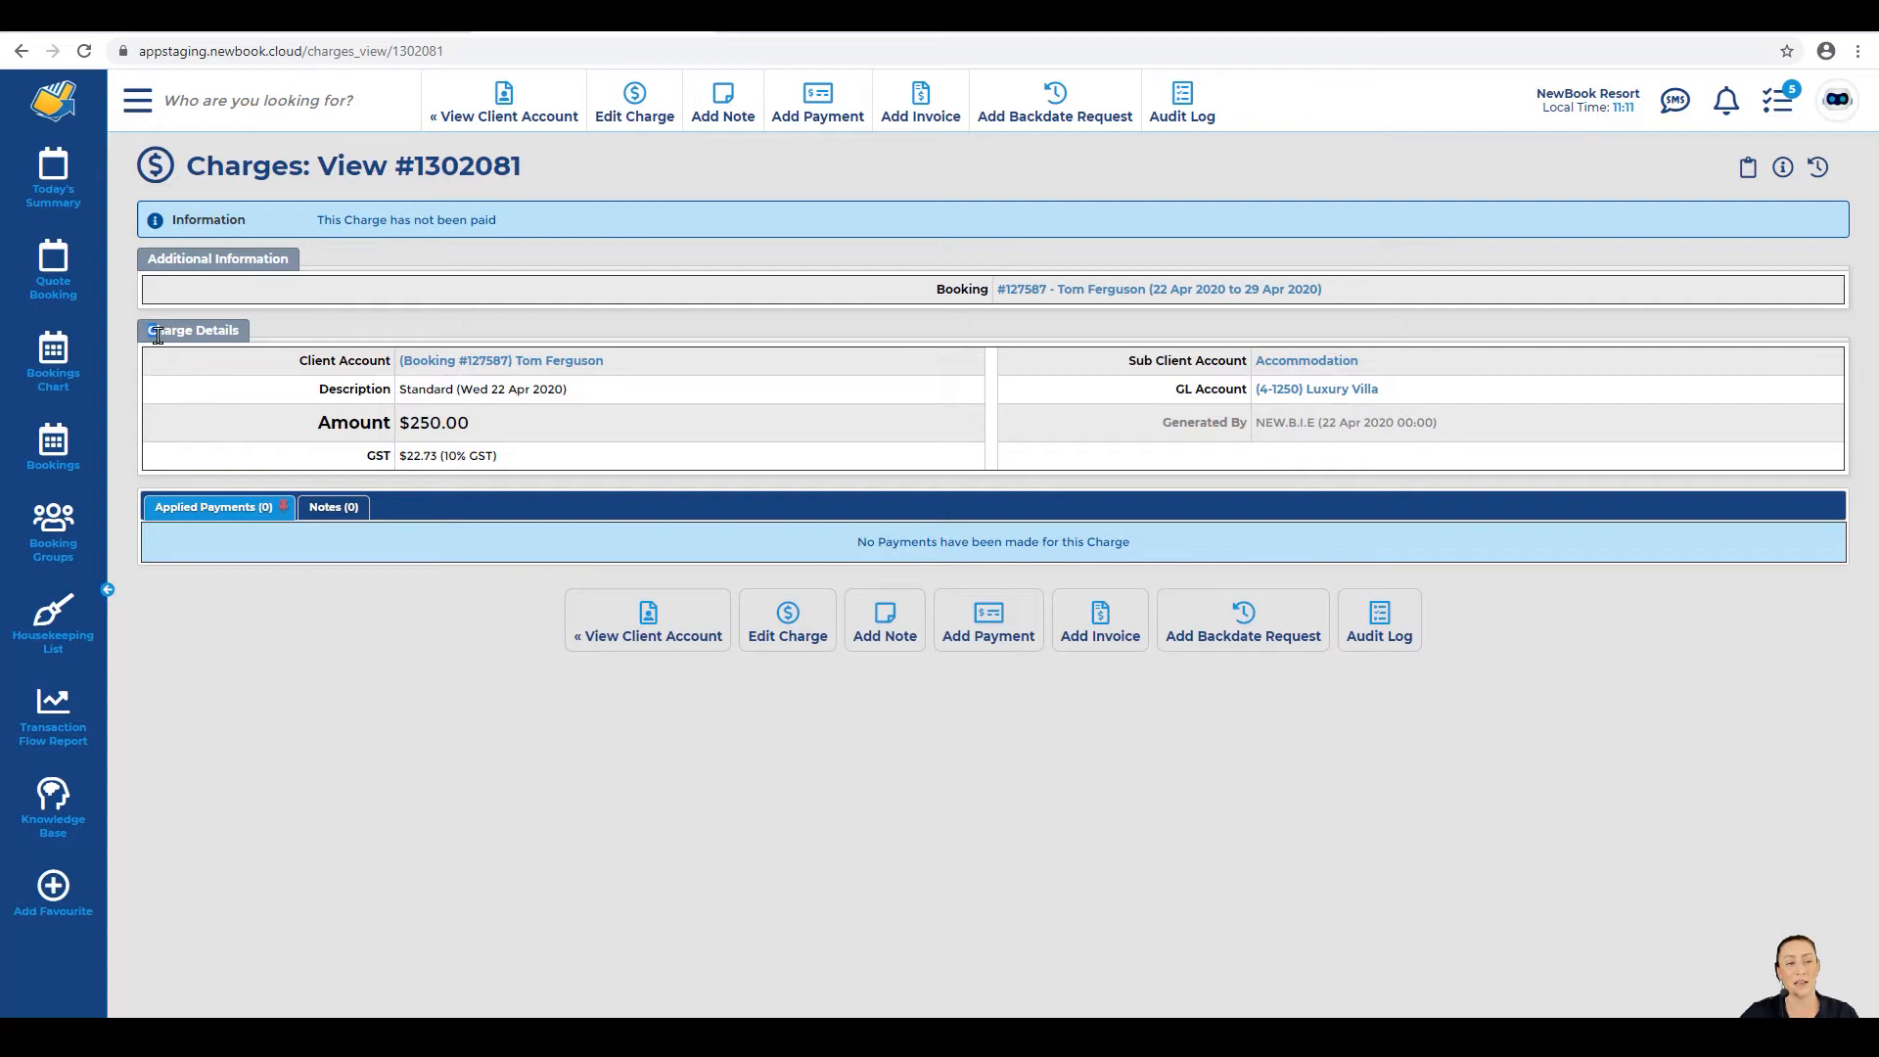
left_click_drag(158, 336, 251, 340)
left_click(286, 331)
Step: Review the charge's client account, description, amount and GST
left_click_drag(298, 361, 645, 375)
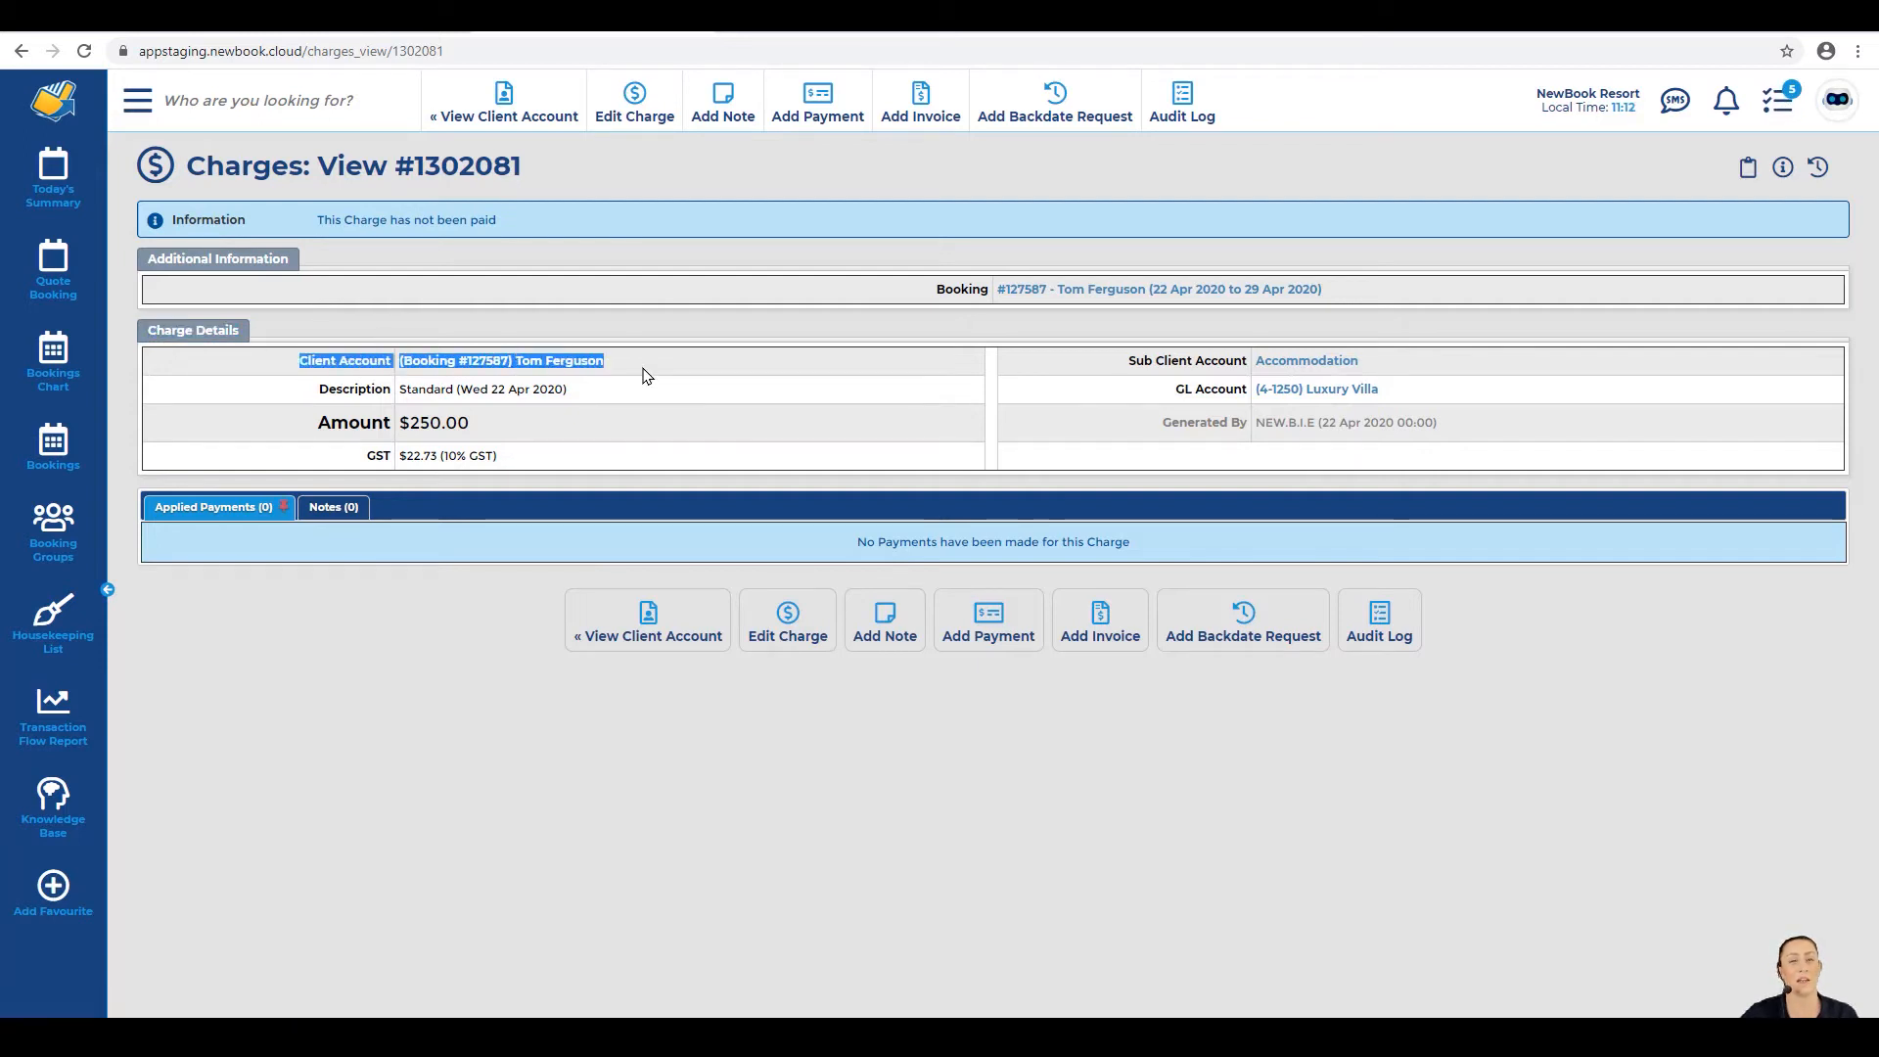
left_click(645, 376)
left_click_drag(306, 397, 584, 398)
left_click_drag(312, 423, 495, 433)
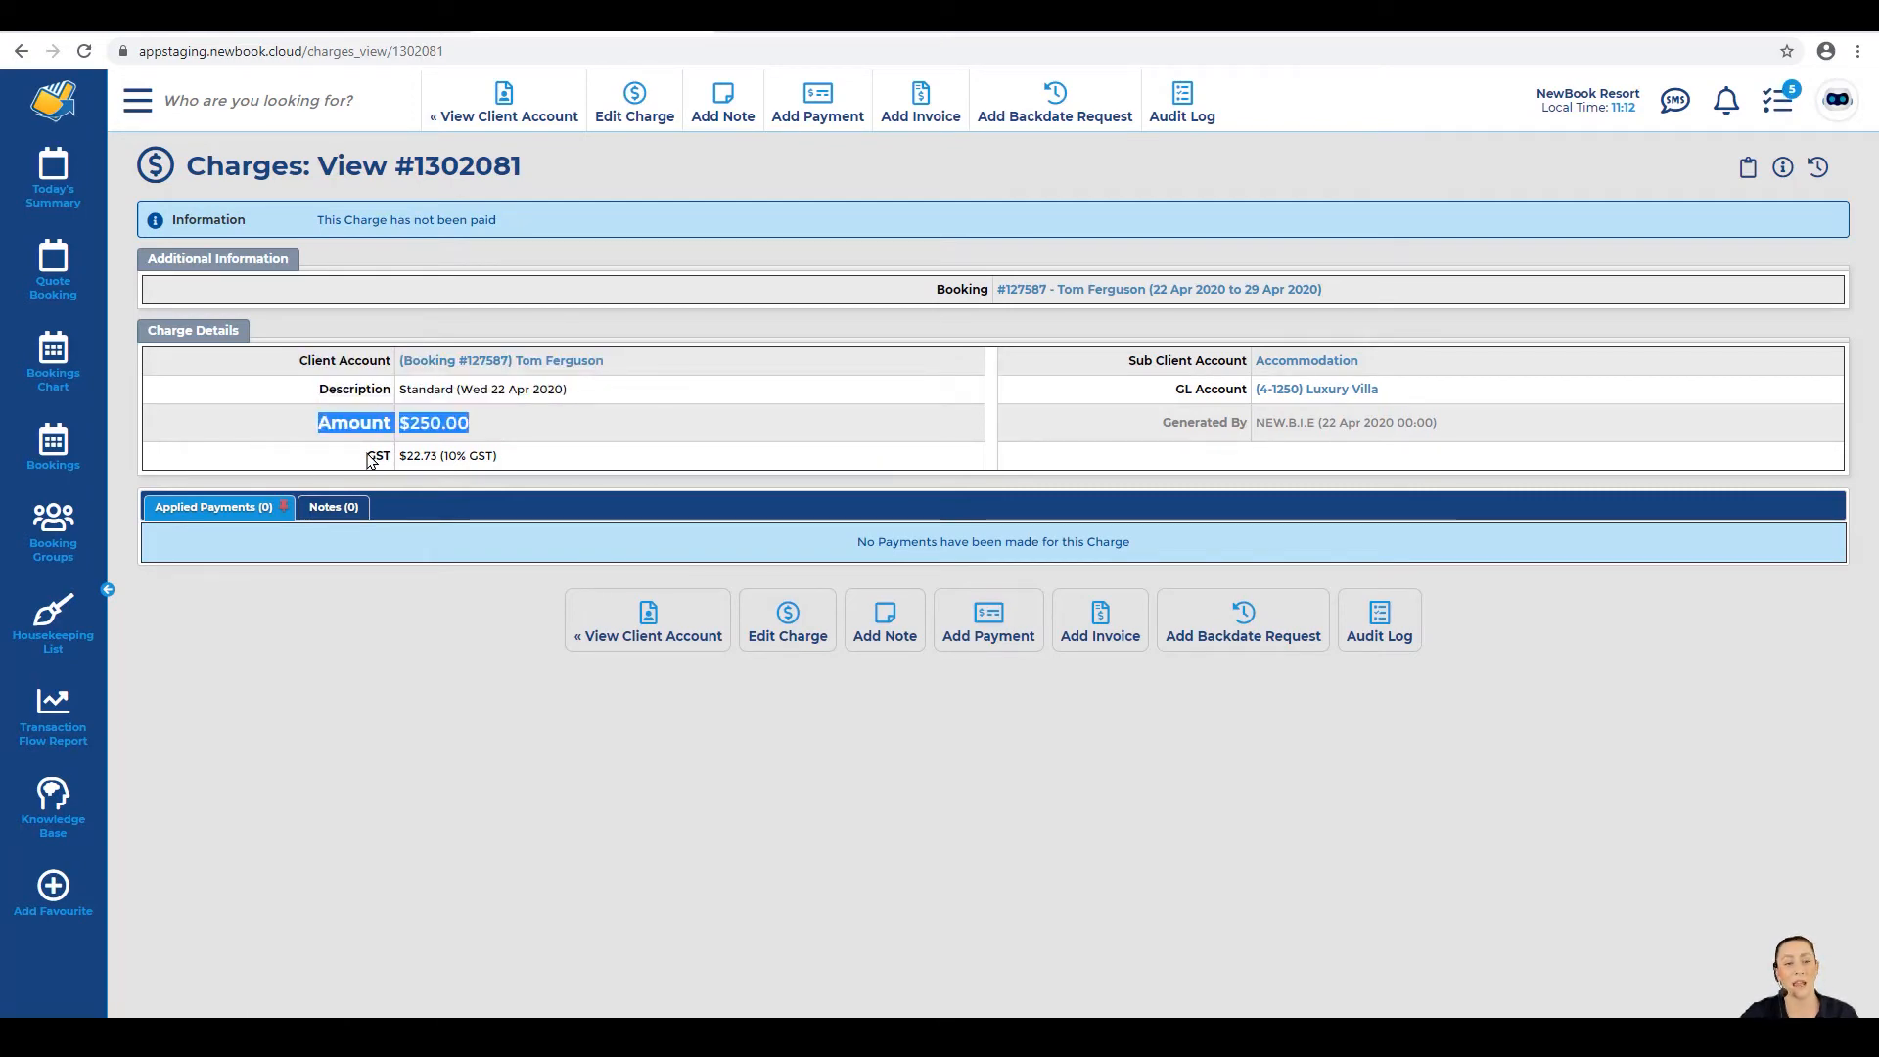
left_click_drag(371, 460, 515, 460)
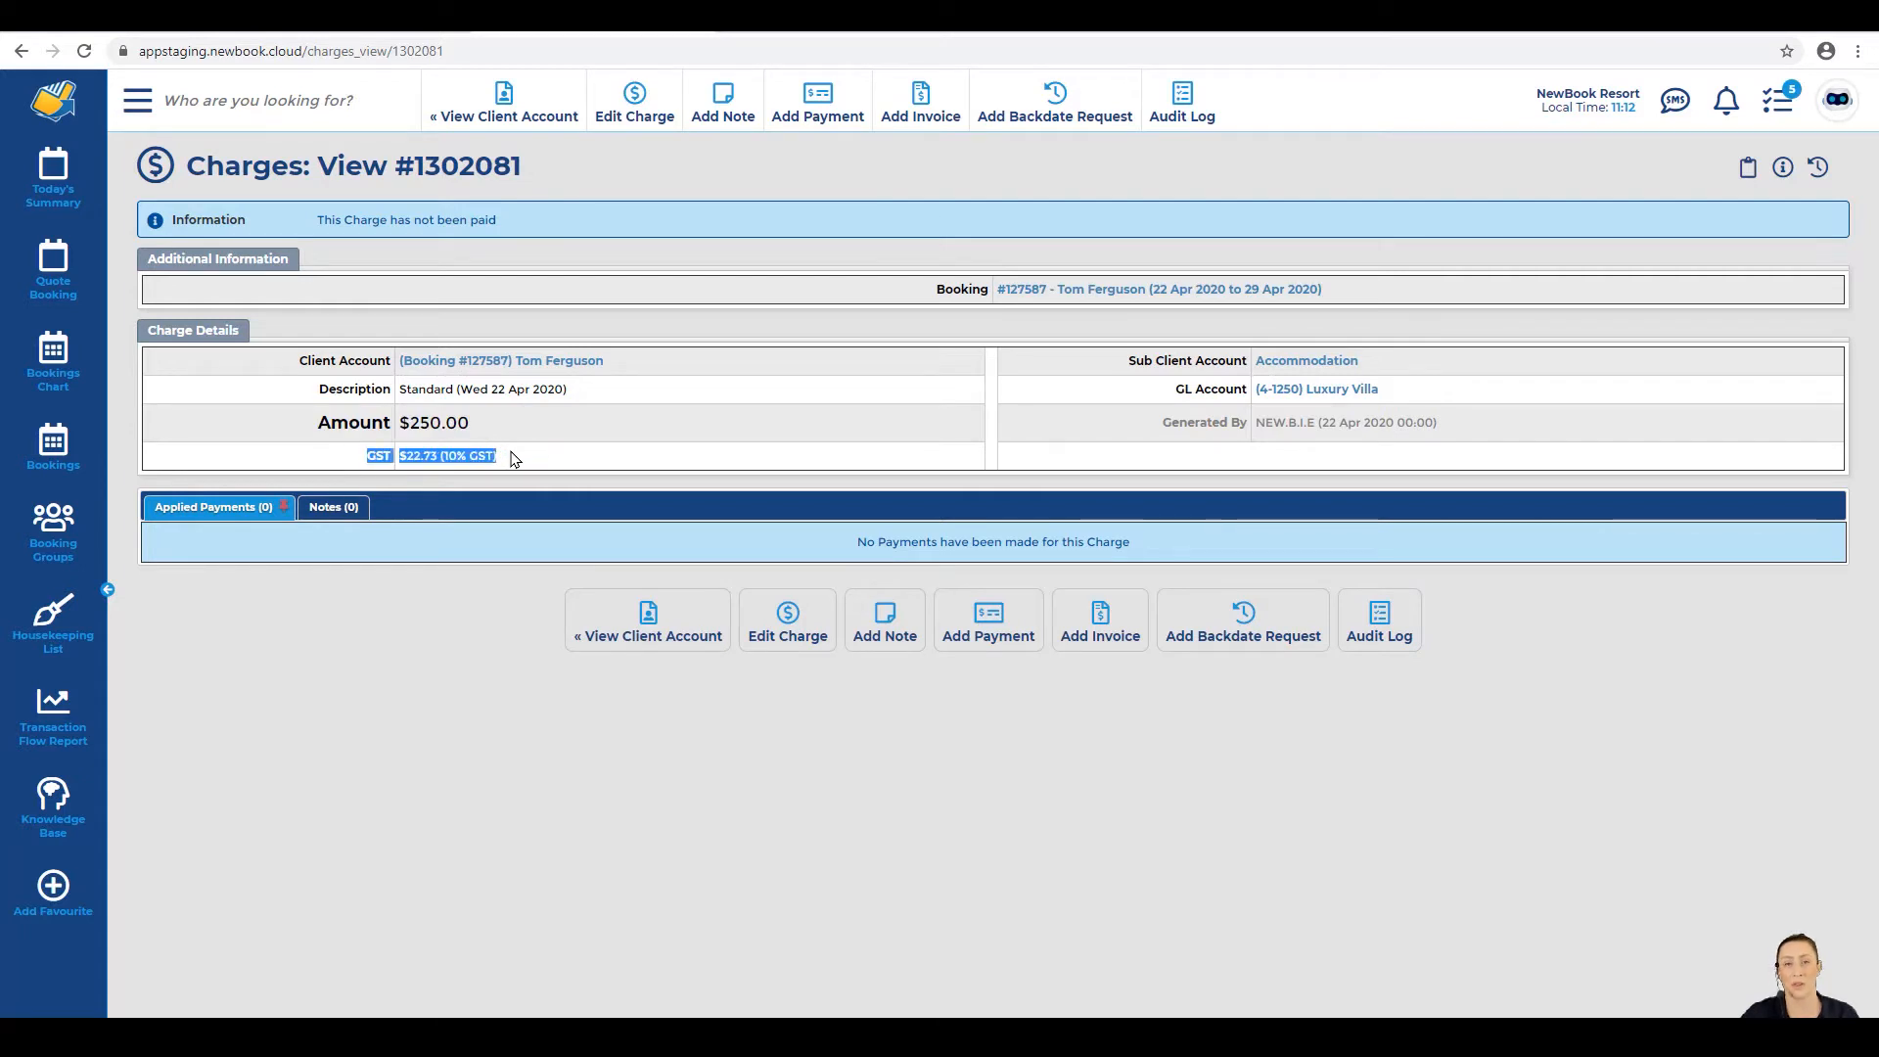
Step: Check which sub client account and GL account the charge is assigned to
left_click_drag(1116, 362, 1393, 373)
left_click(1406, 370)
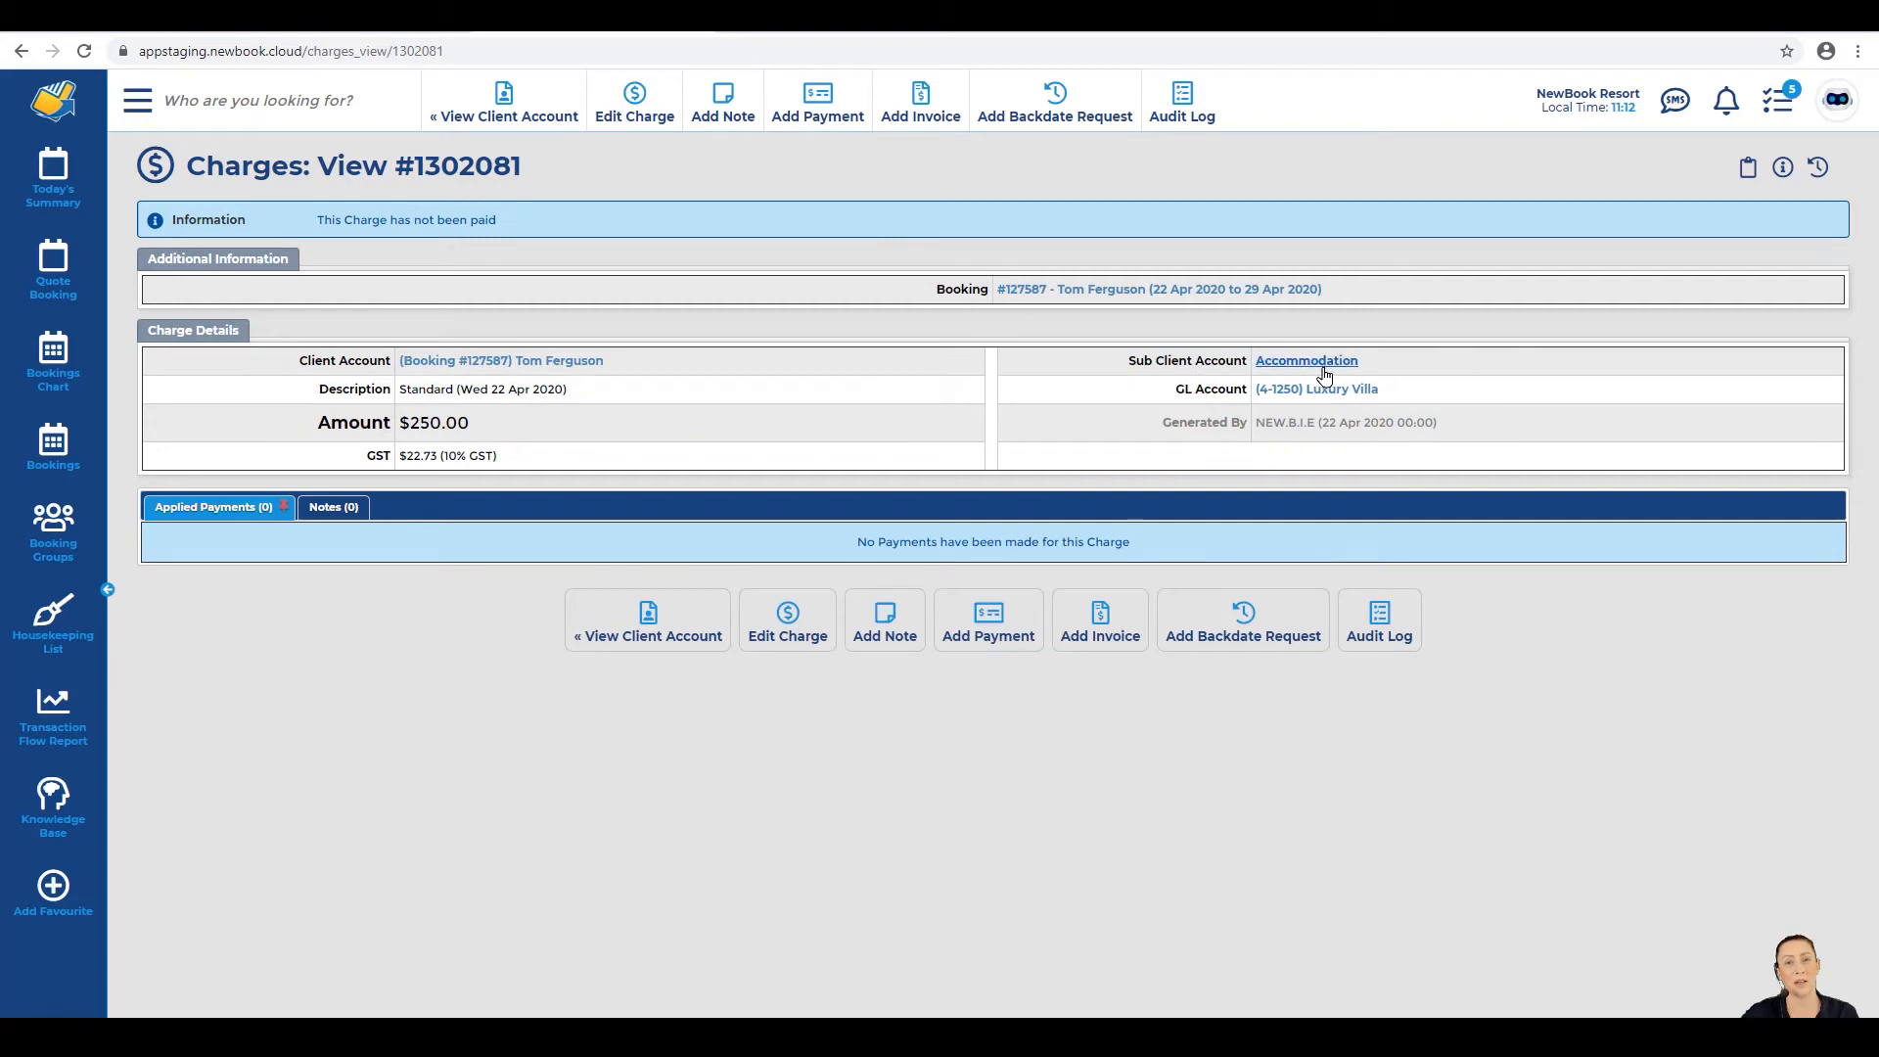
left_click_drag(1191, 395, 1397, 403)
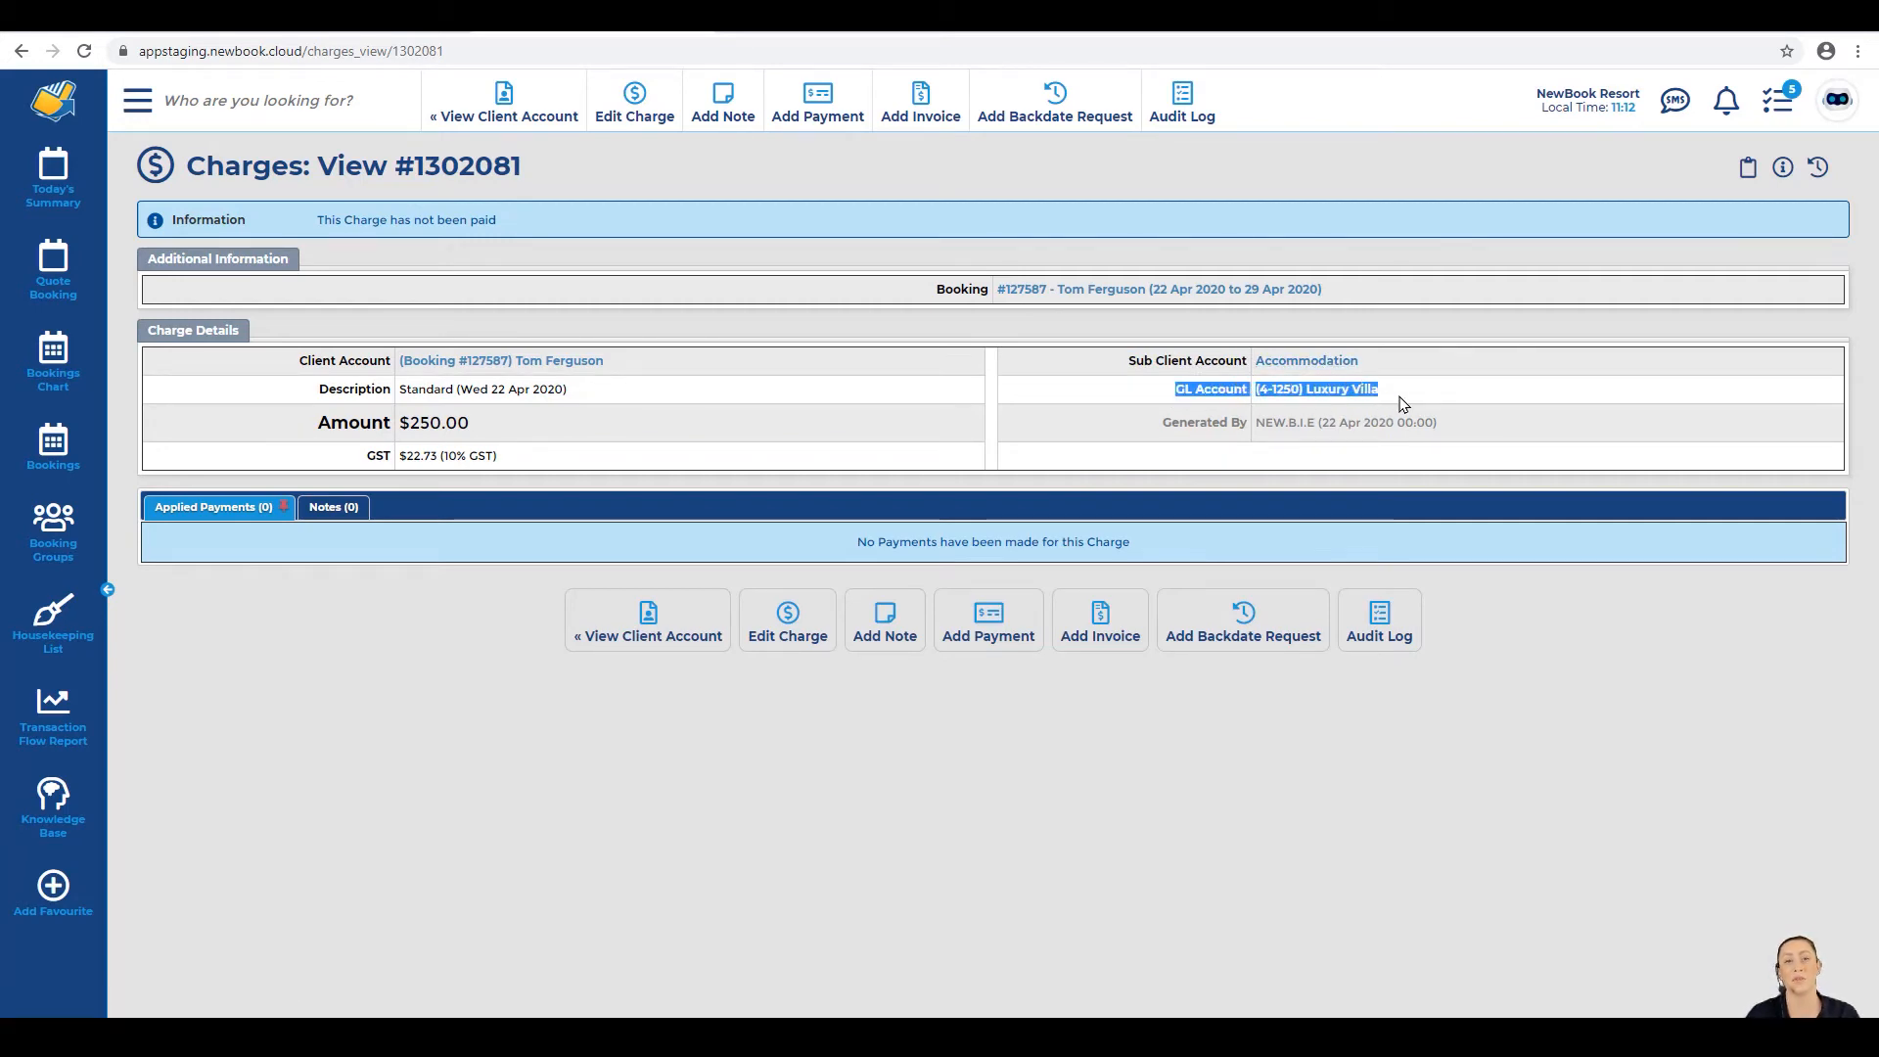
left_click(1395, 396)
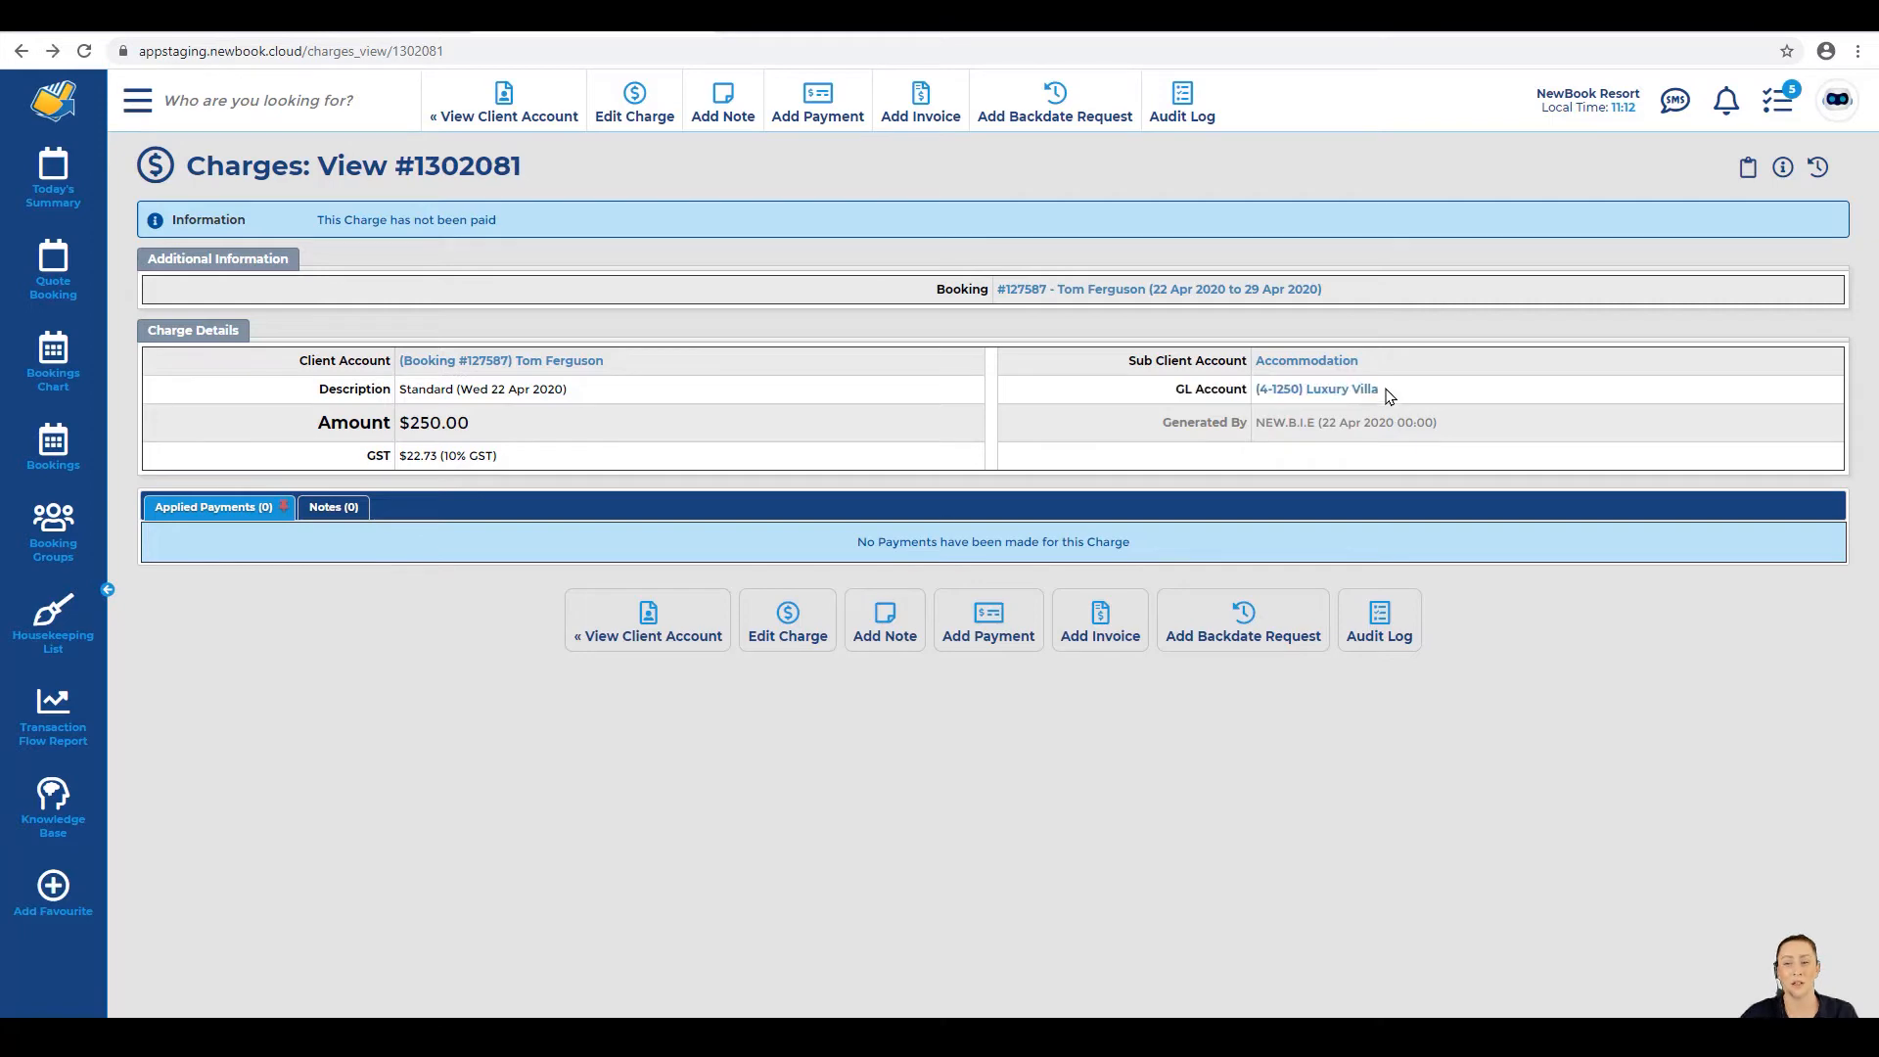
Step: Return to the client account and examine the ledger dates, focusing on the 22 and 23 Apr 2020 charges
left_click(531, 101)
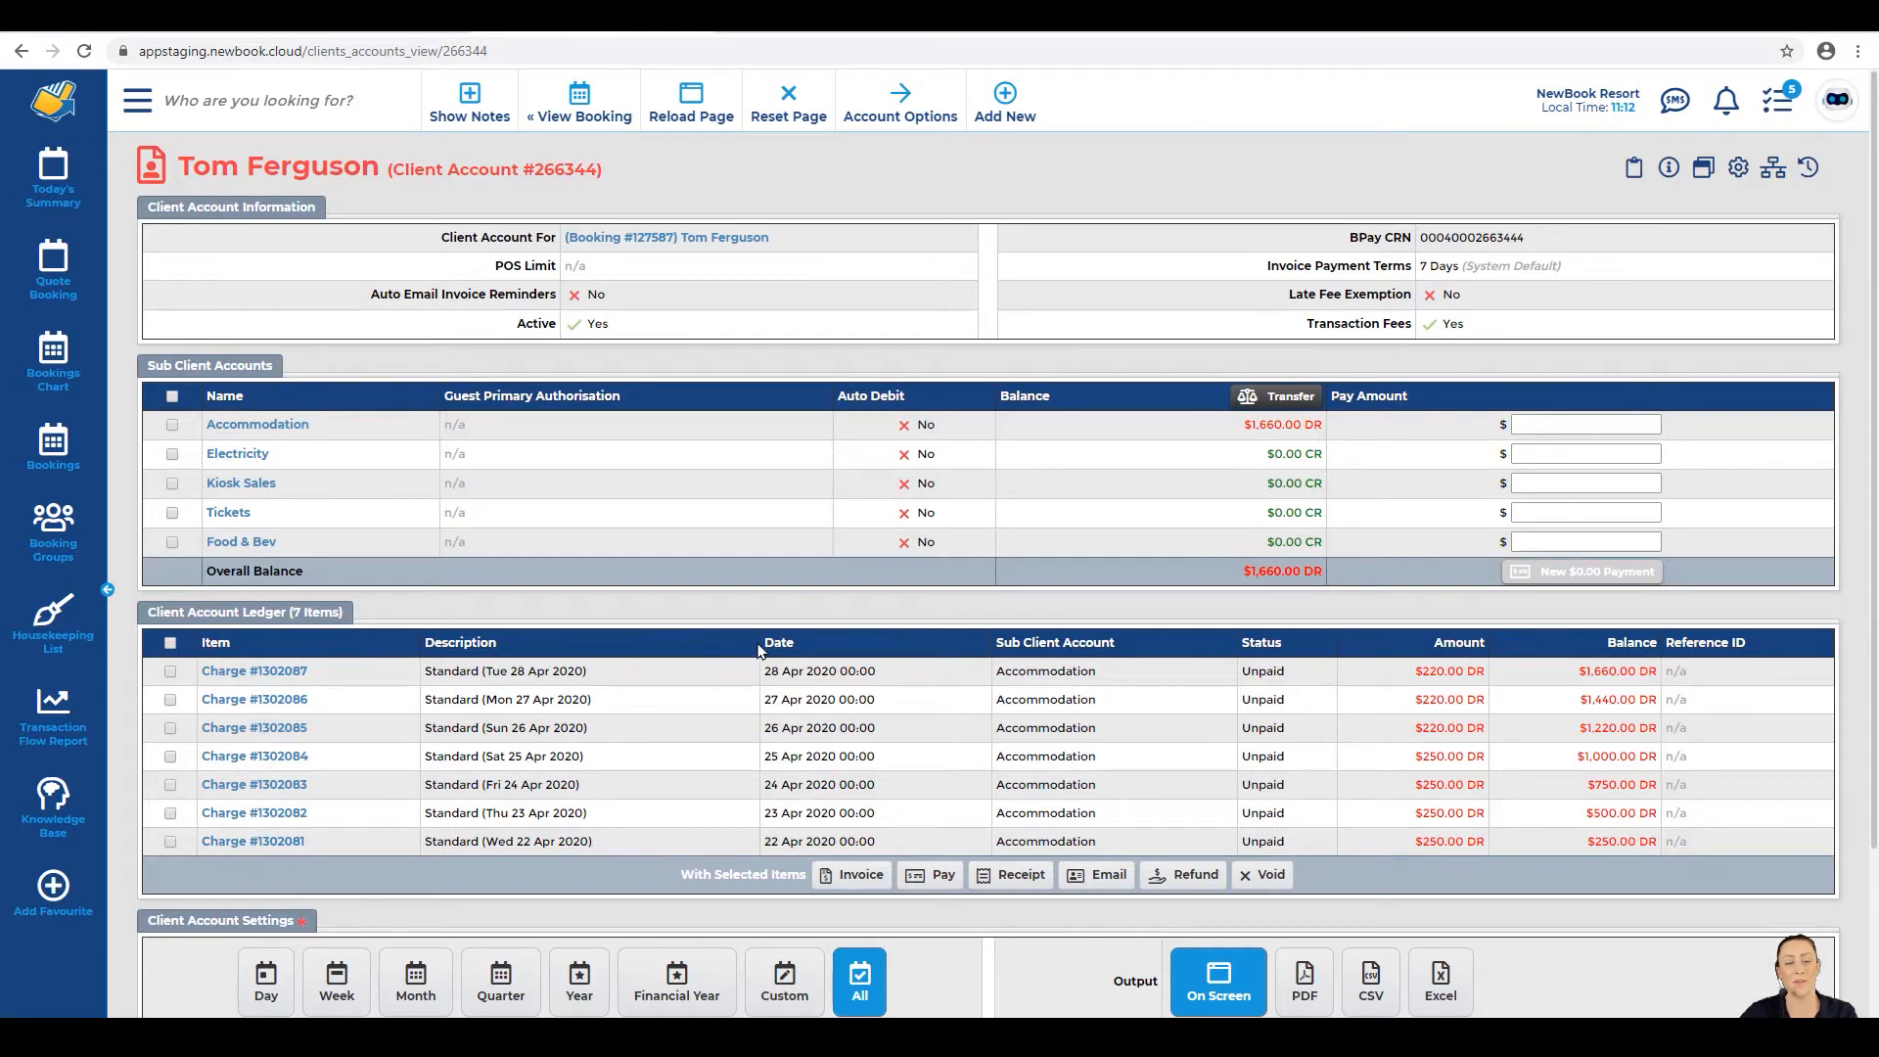
left_click_drag(760, 651, 828, 650)
left_click_drag(762, 848, 883, 843)
left_click(822, 836)
left_click_drag(765, 820, 859, 789)
left_click(827, 818)
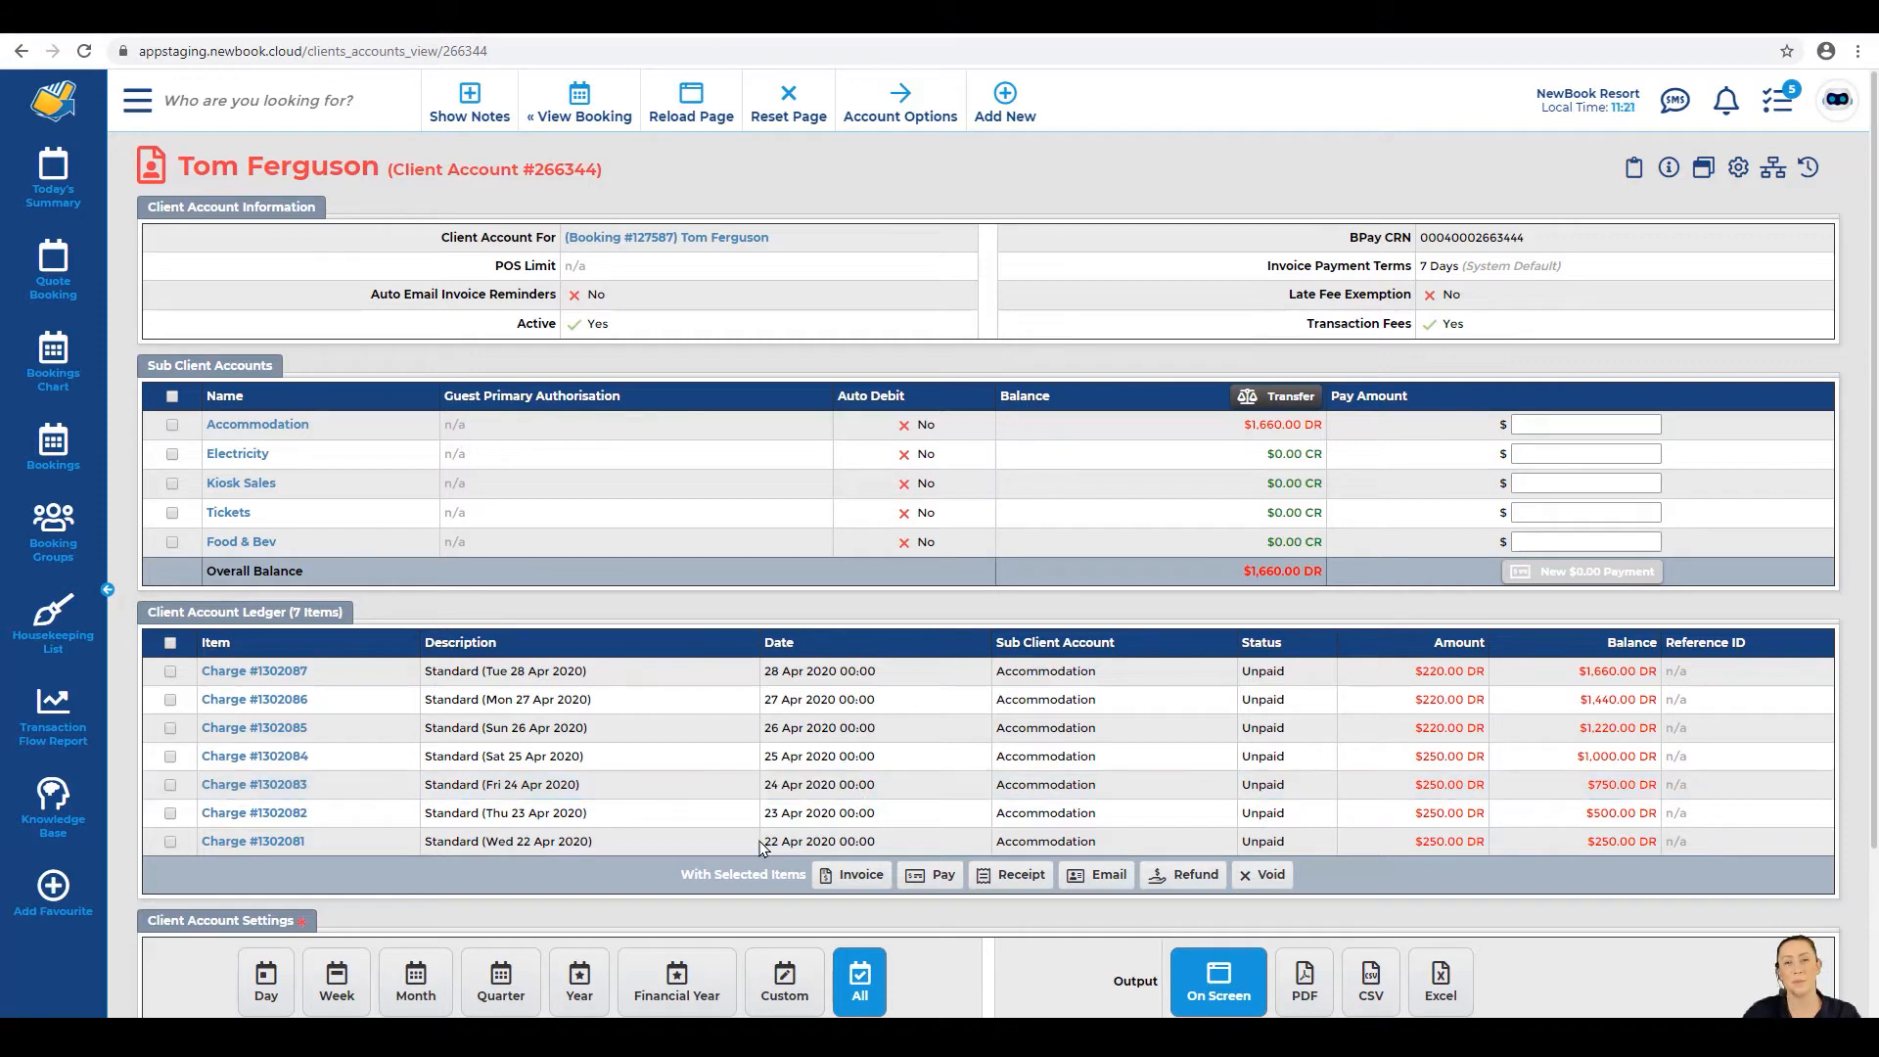
left_click_drag(763, 848, 1479, 847)
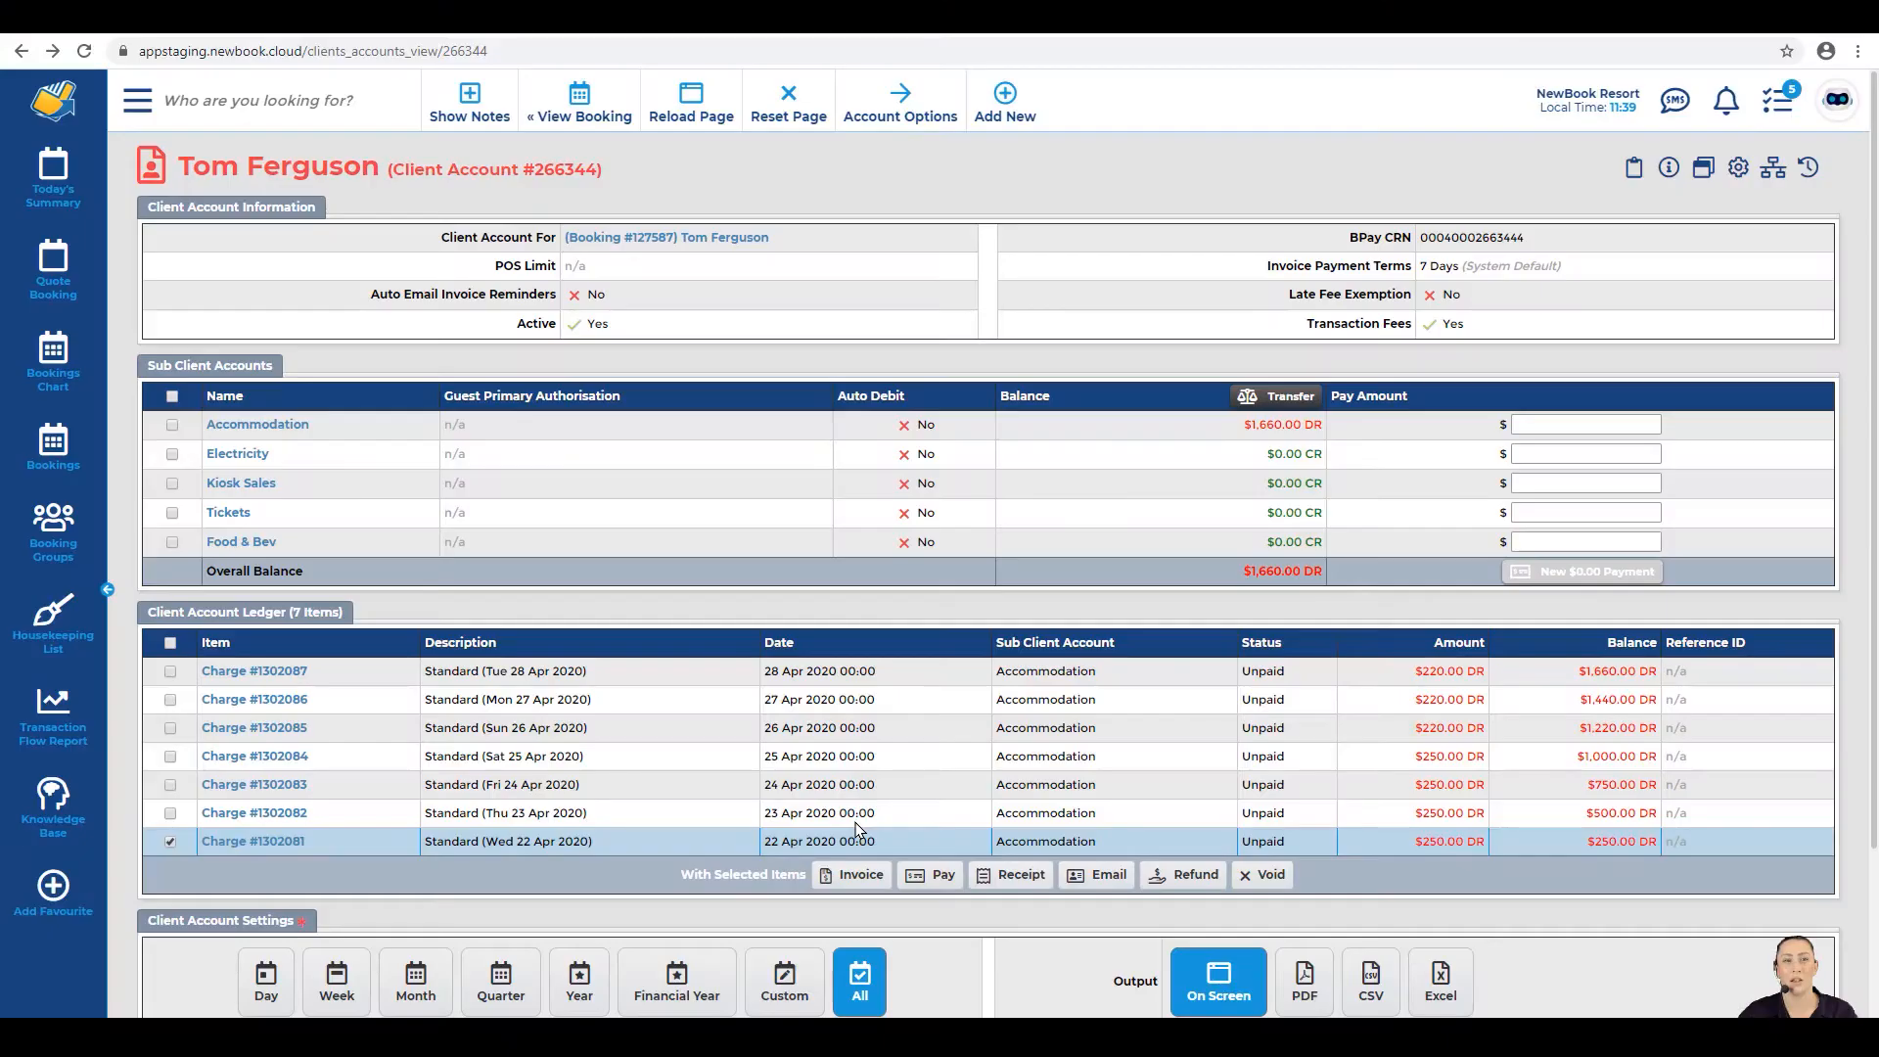
Step: Return to the booking from its client account and open the booking for editing
left_click(585, 119)
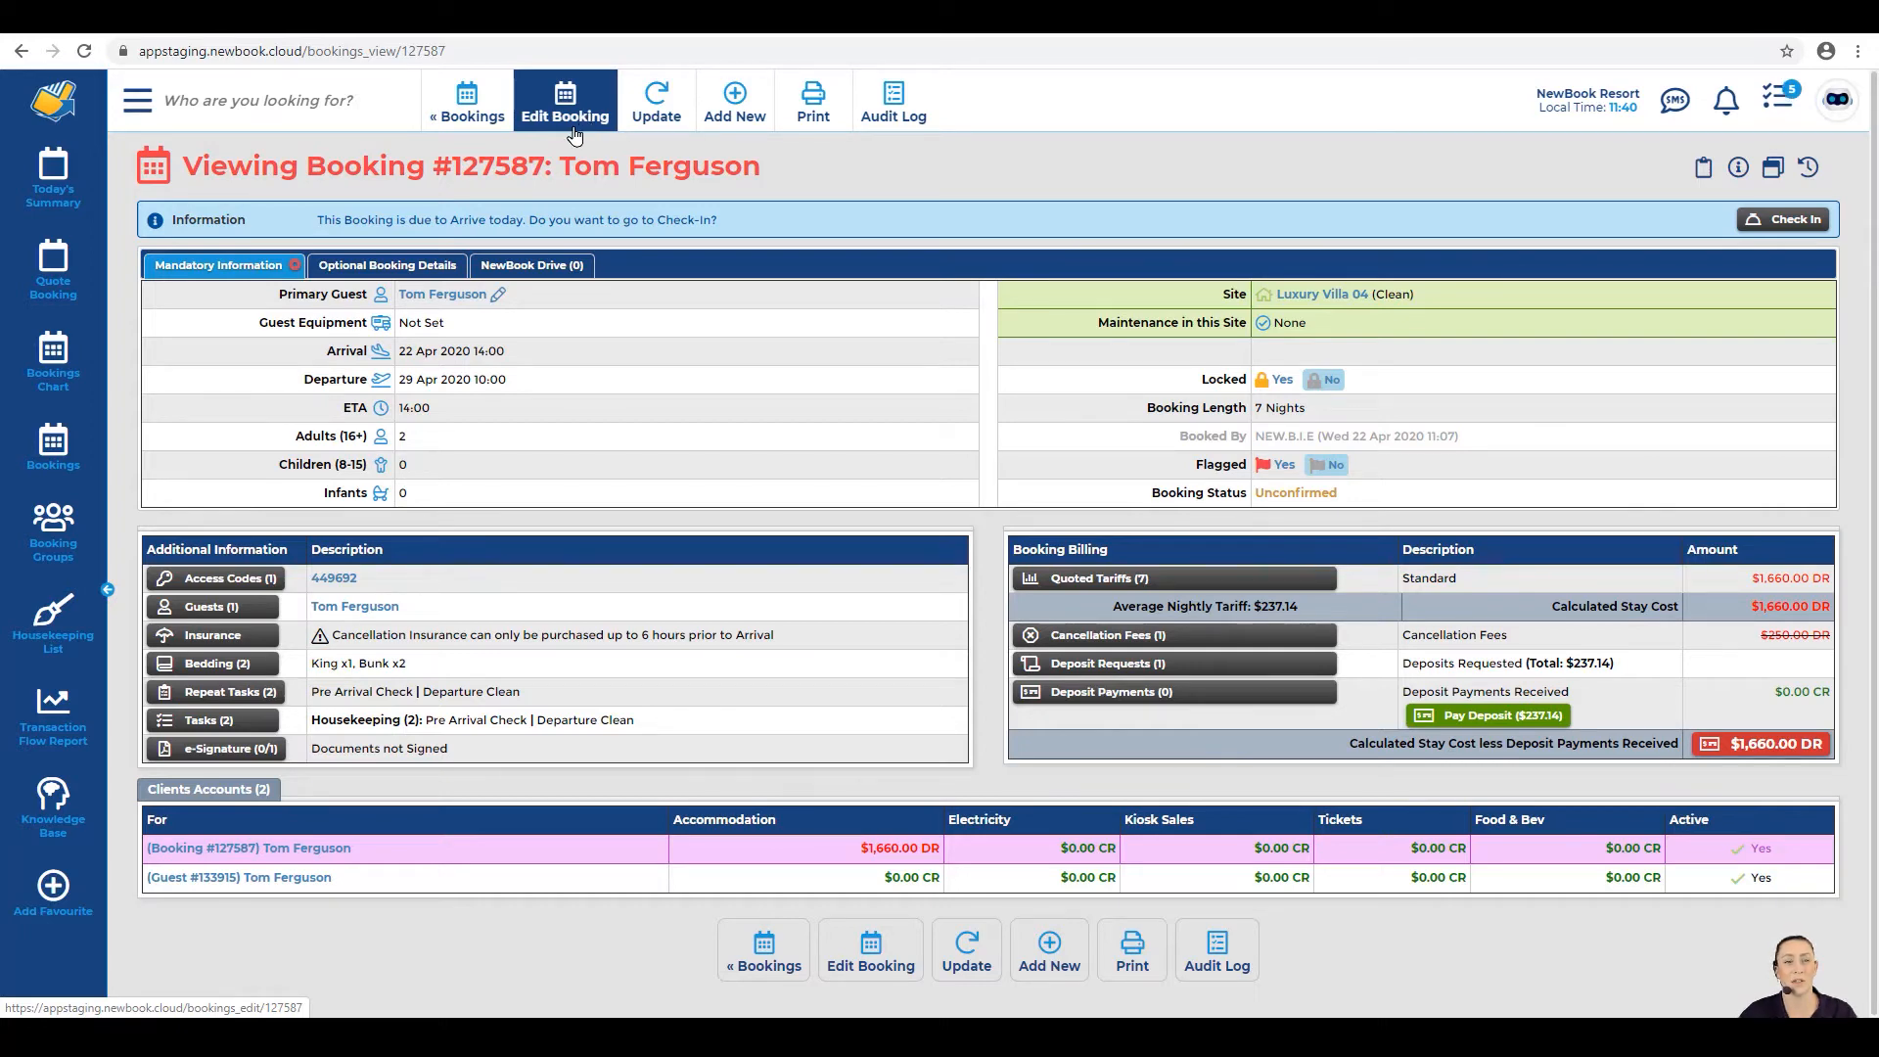
left_click(586, 120)
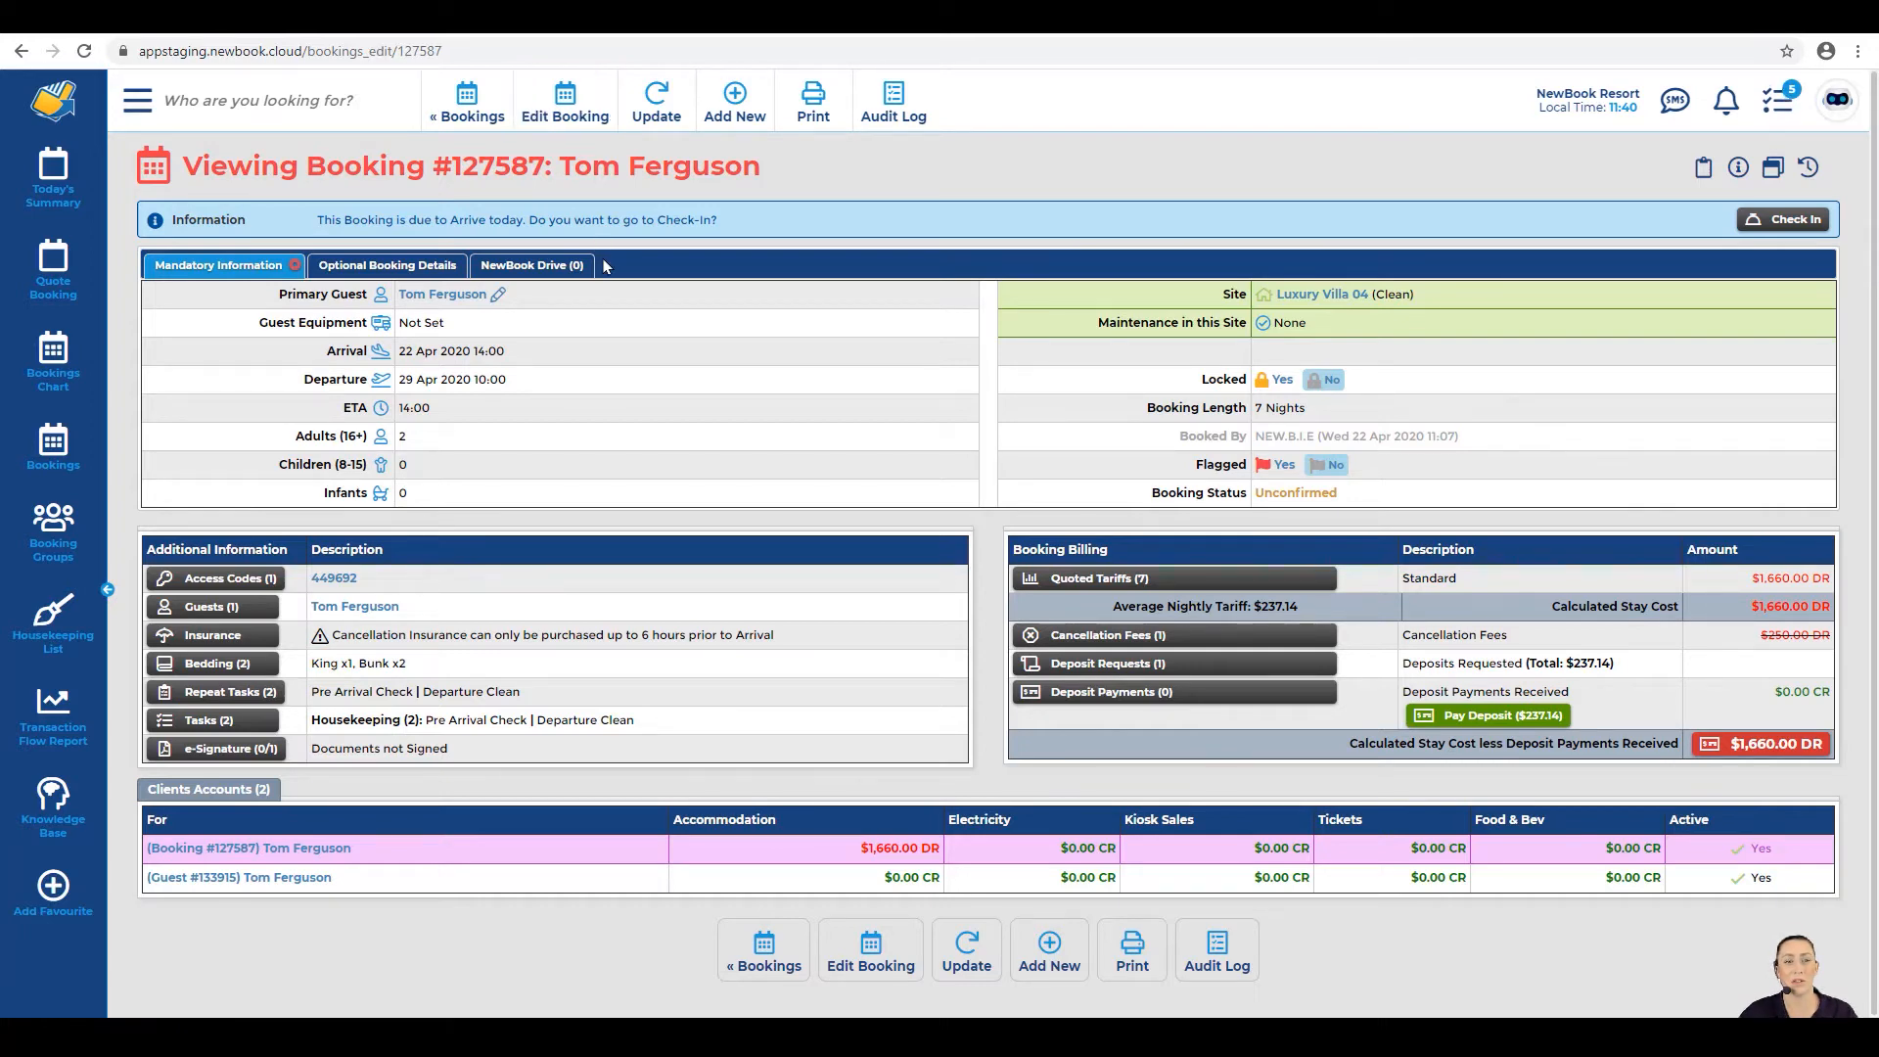
Step: Add an inventory item to the booking and choose Continental Daily Breakfast as the item
scroll(604, 370, "down", 6)
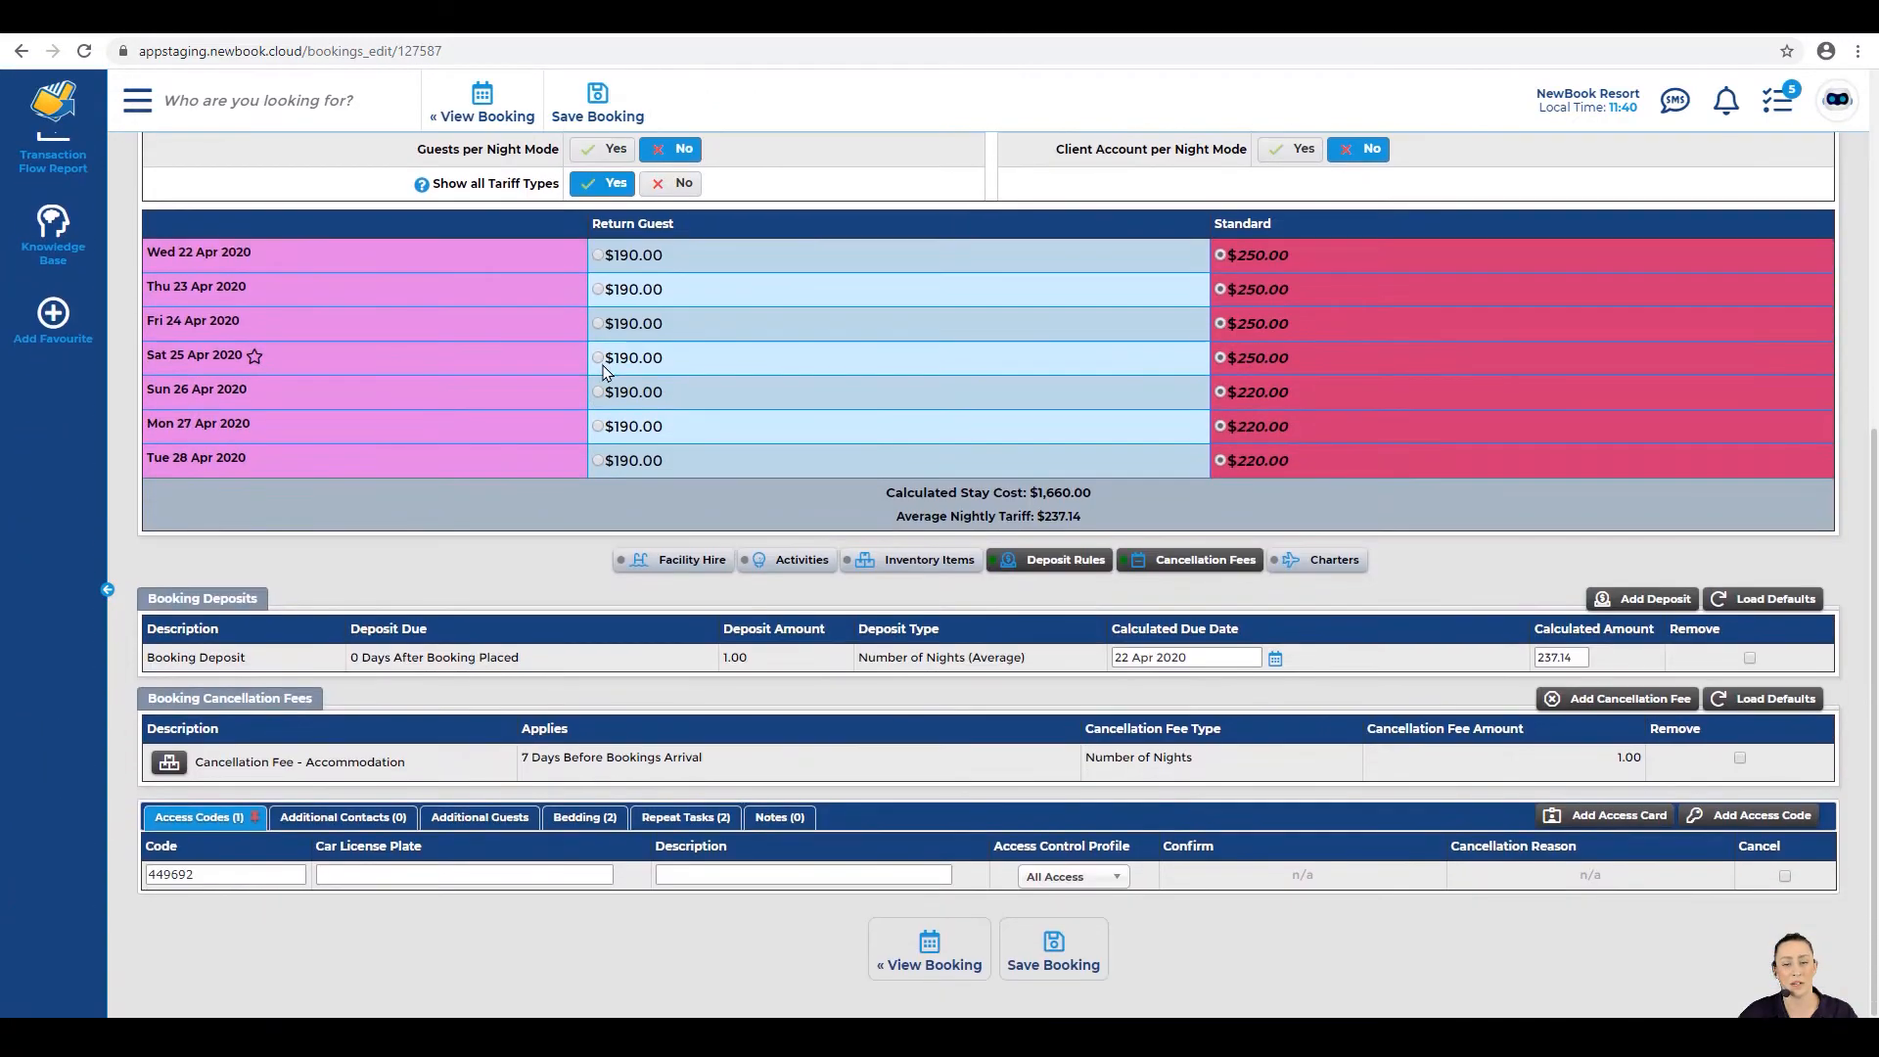
left_click(914, 567)
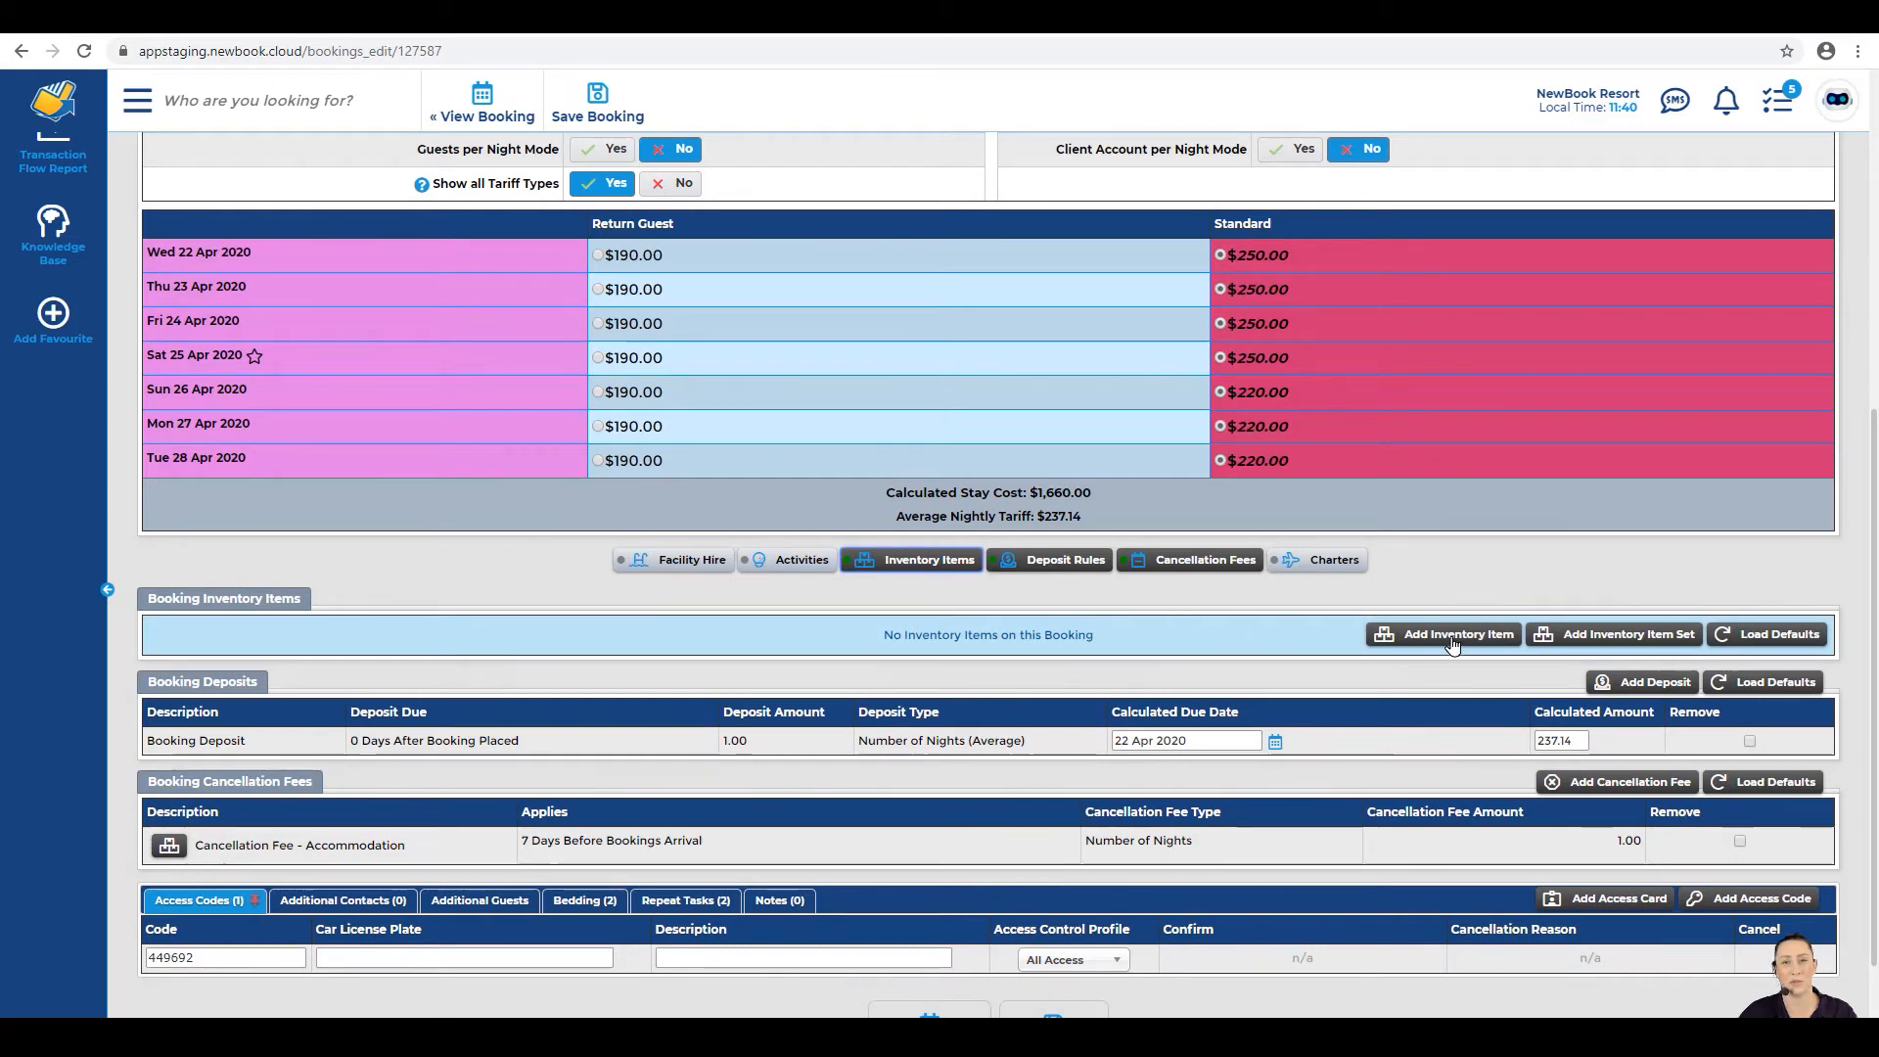
left_click(1452, 637)
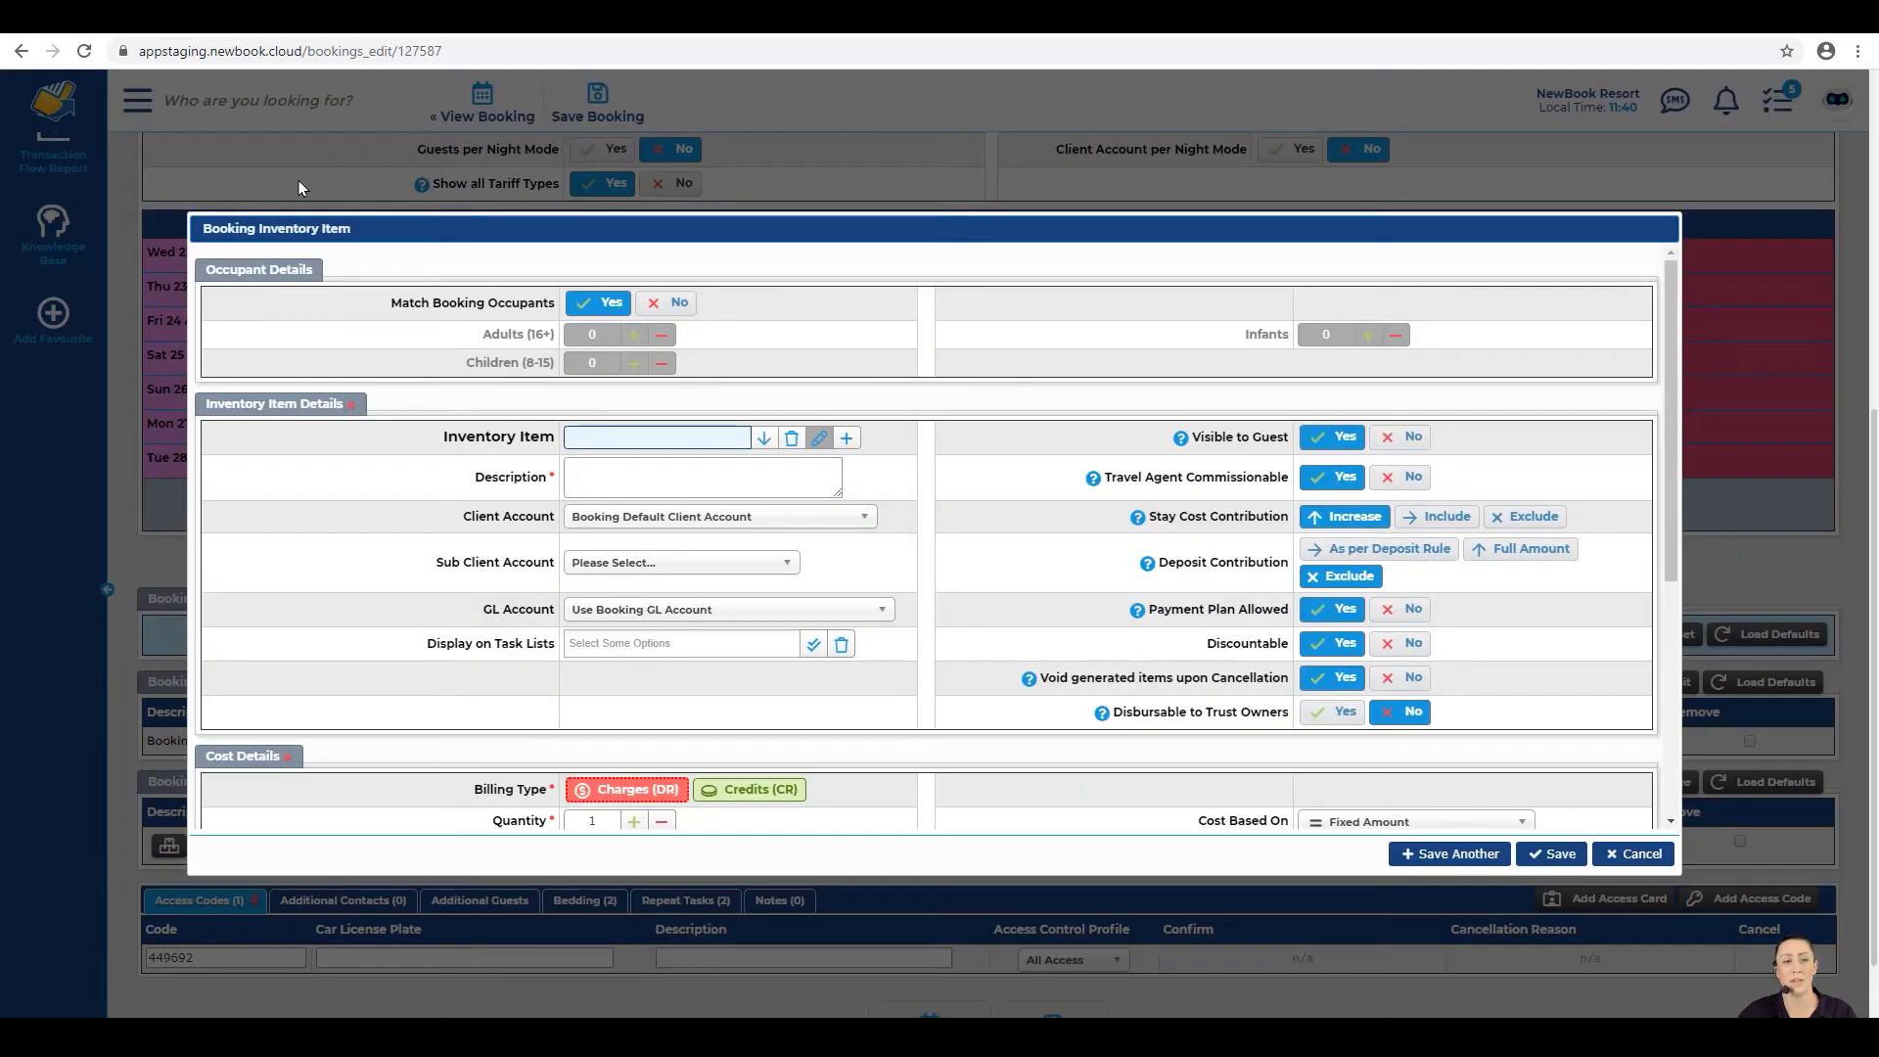
left_click_drag(396, 447, 551, 460)
left_click(594, 436)
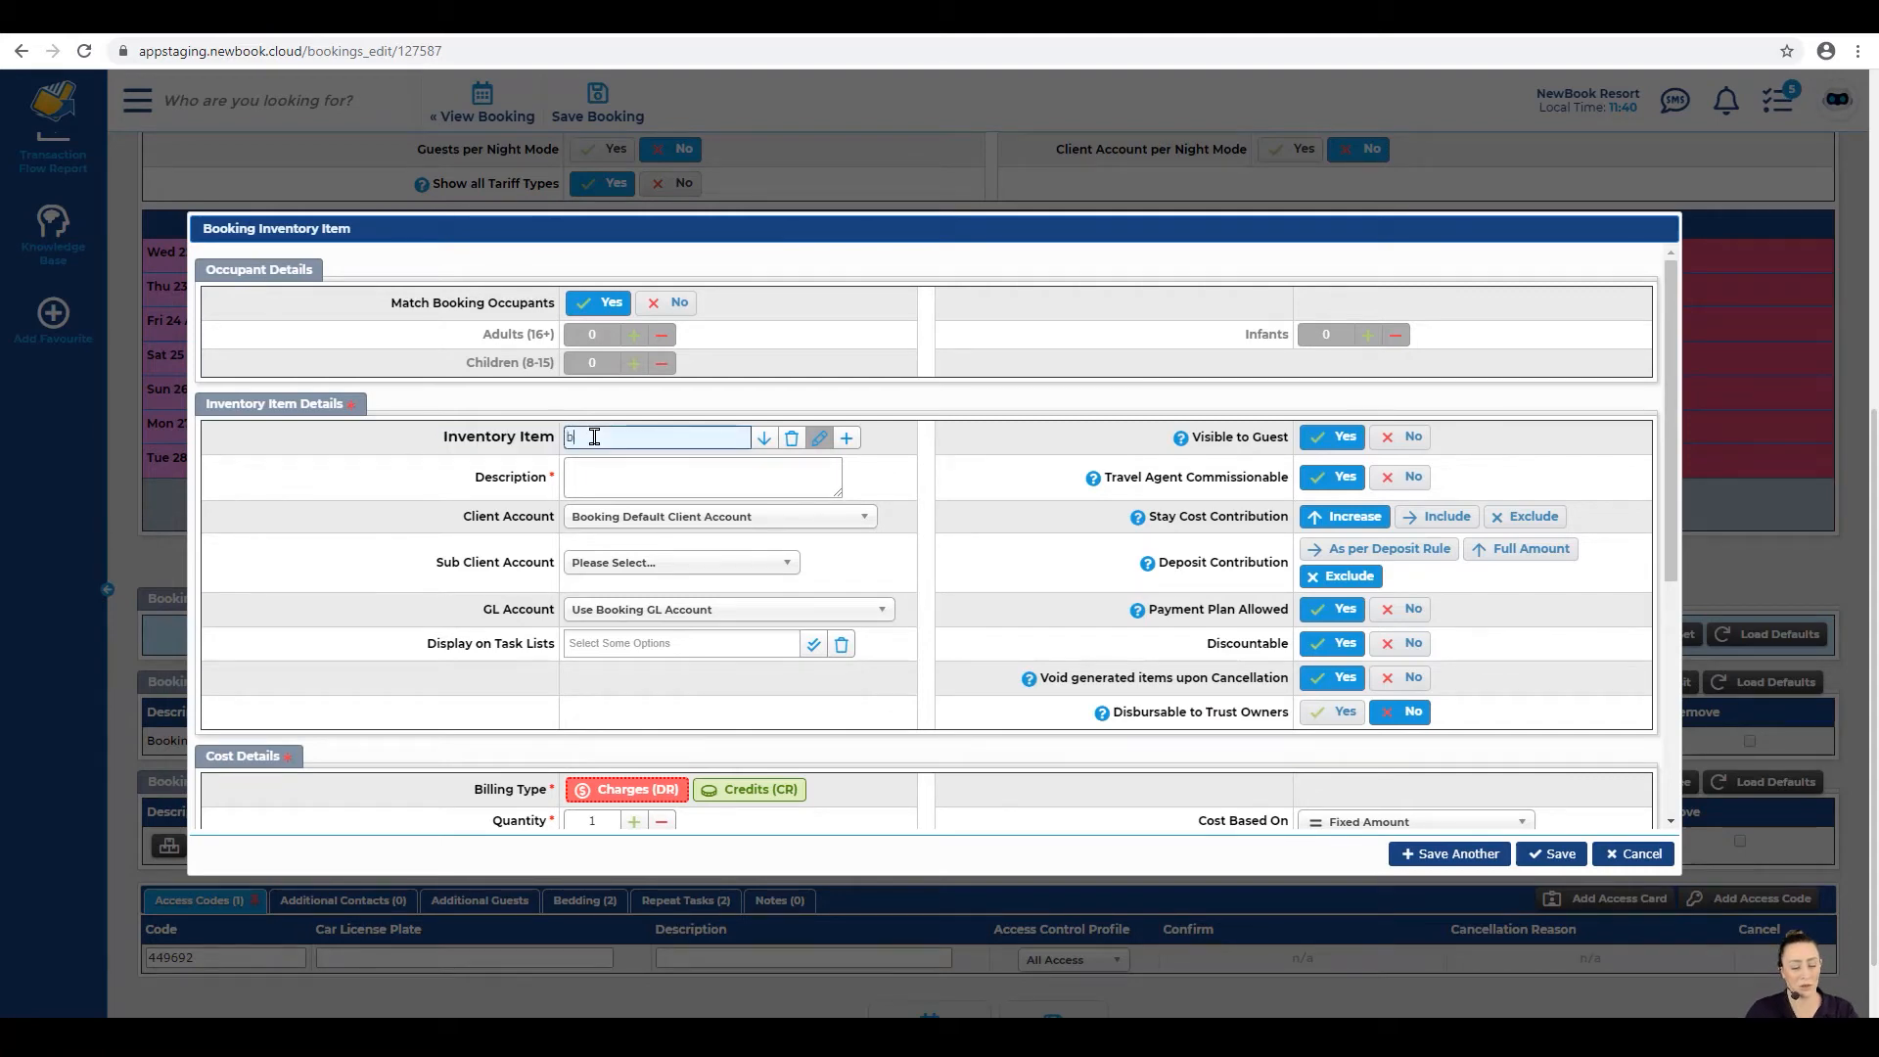
left_click(587, 462)
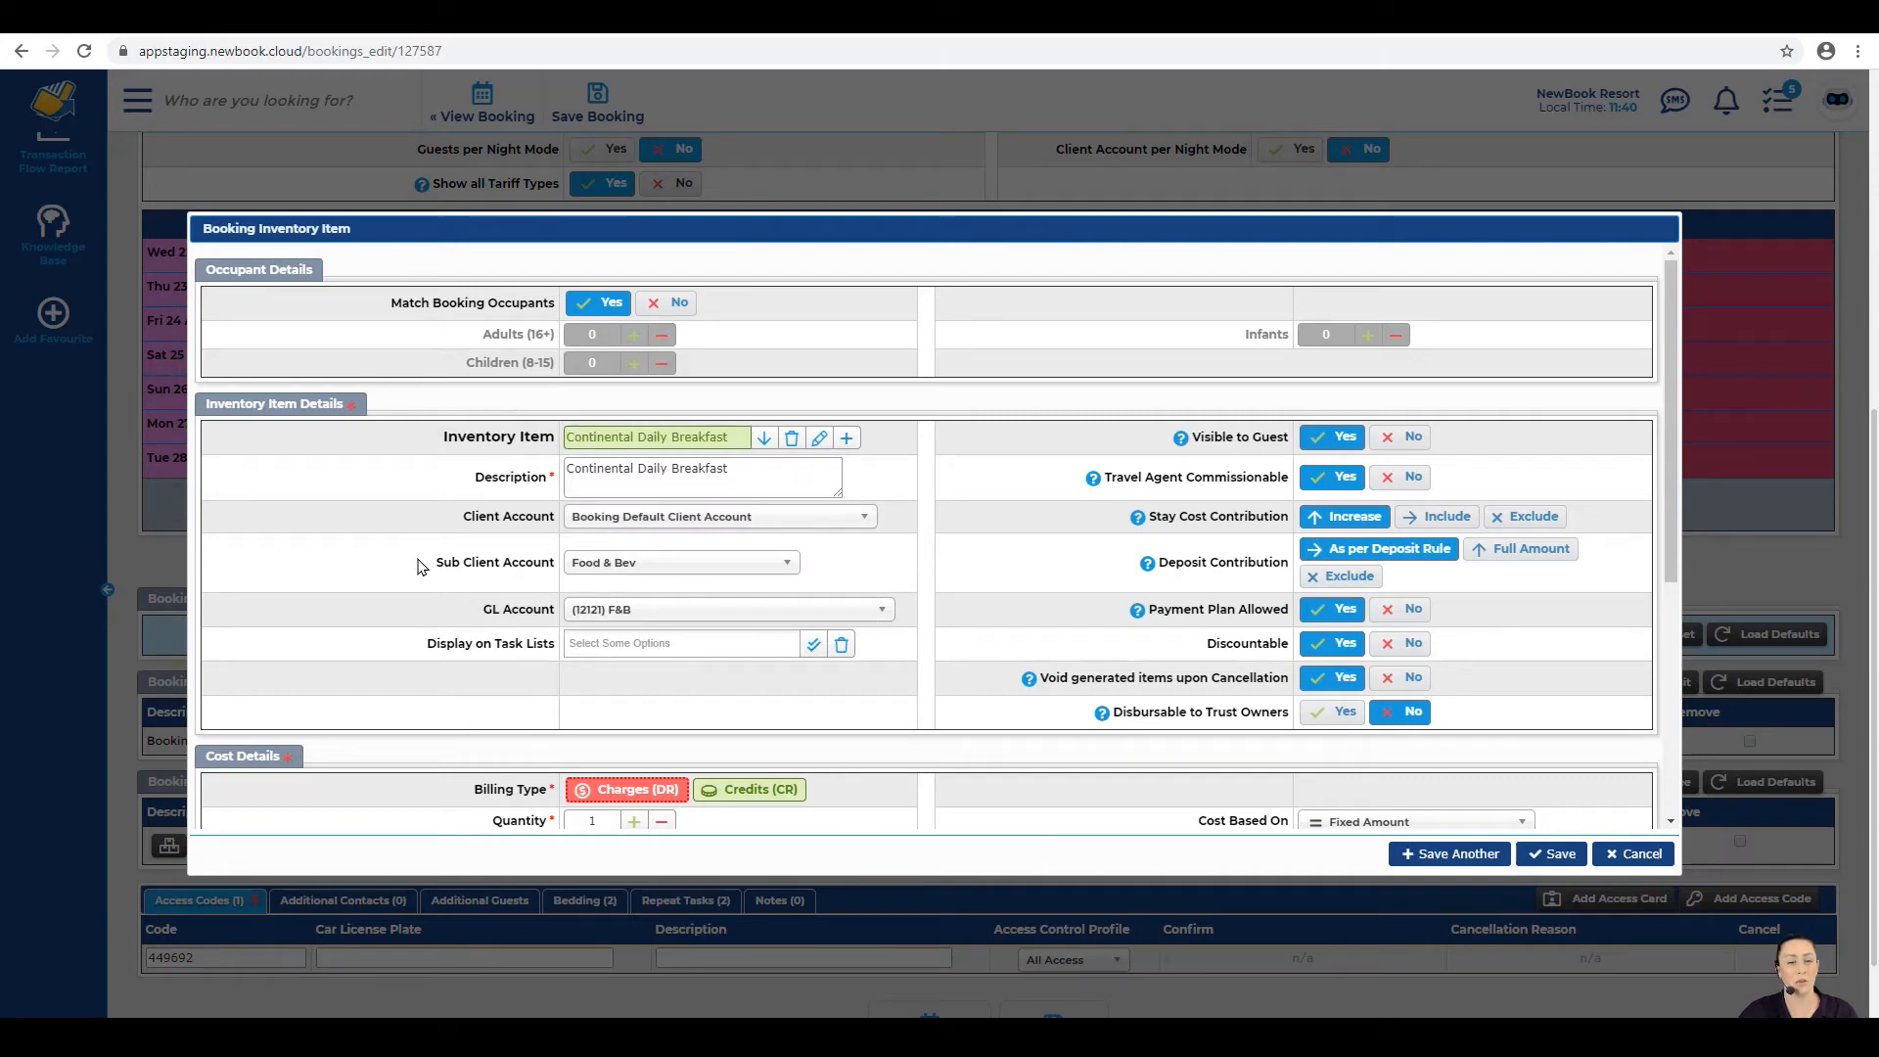
Step: Check the breakfast item's sub client account and GL account, and save both the item and the booking
left_click_drag(419, 567, 559, 574)
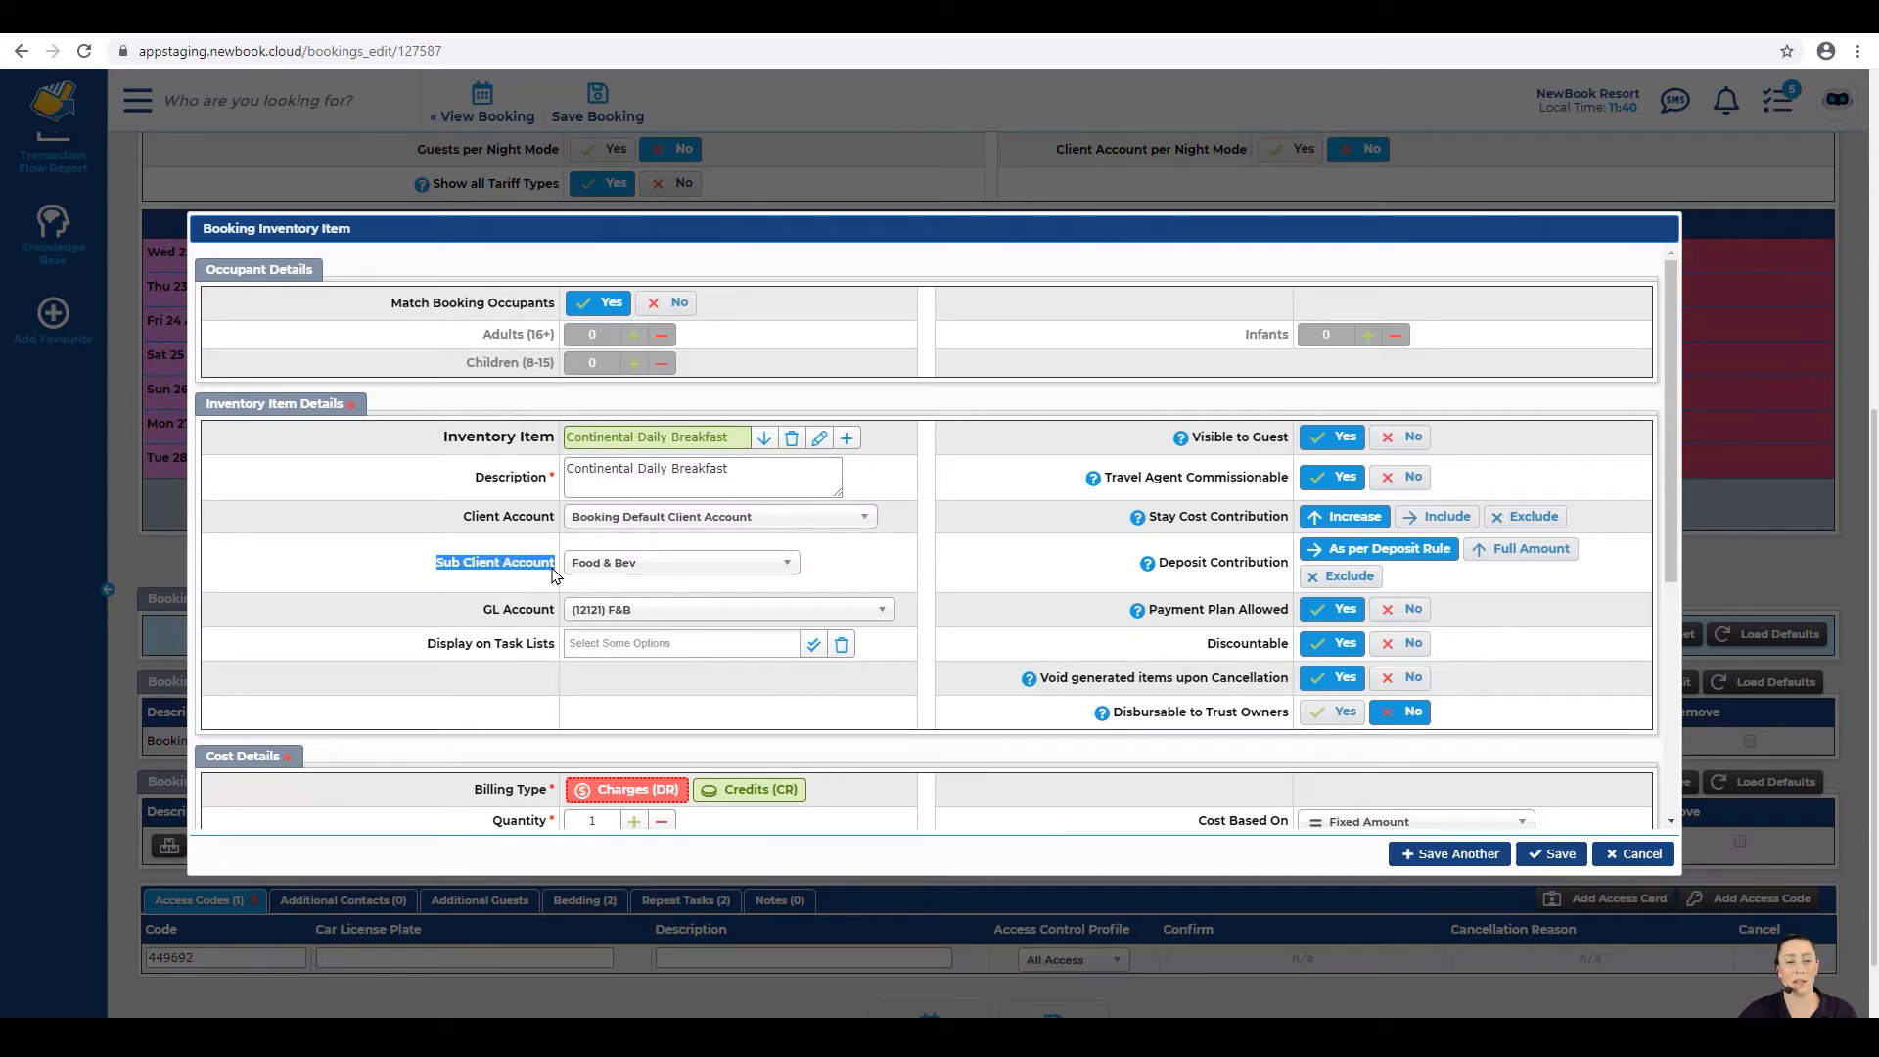
left_click_drag(482, 611, 535, 614)
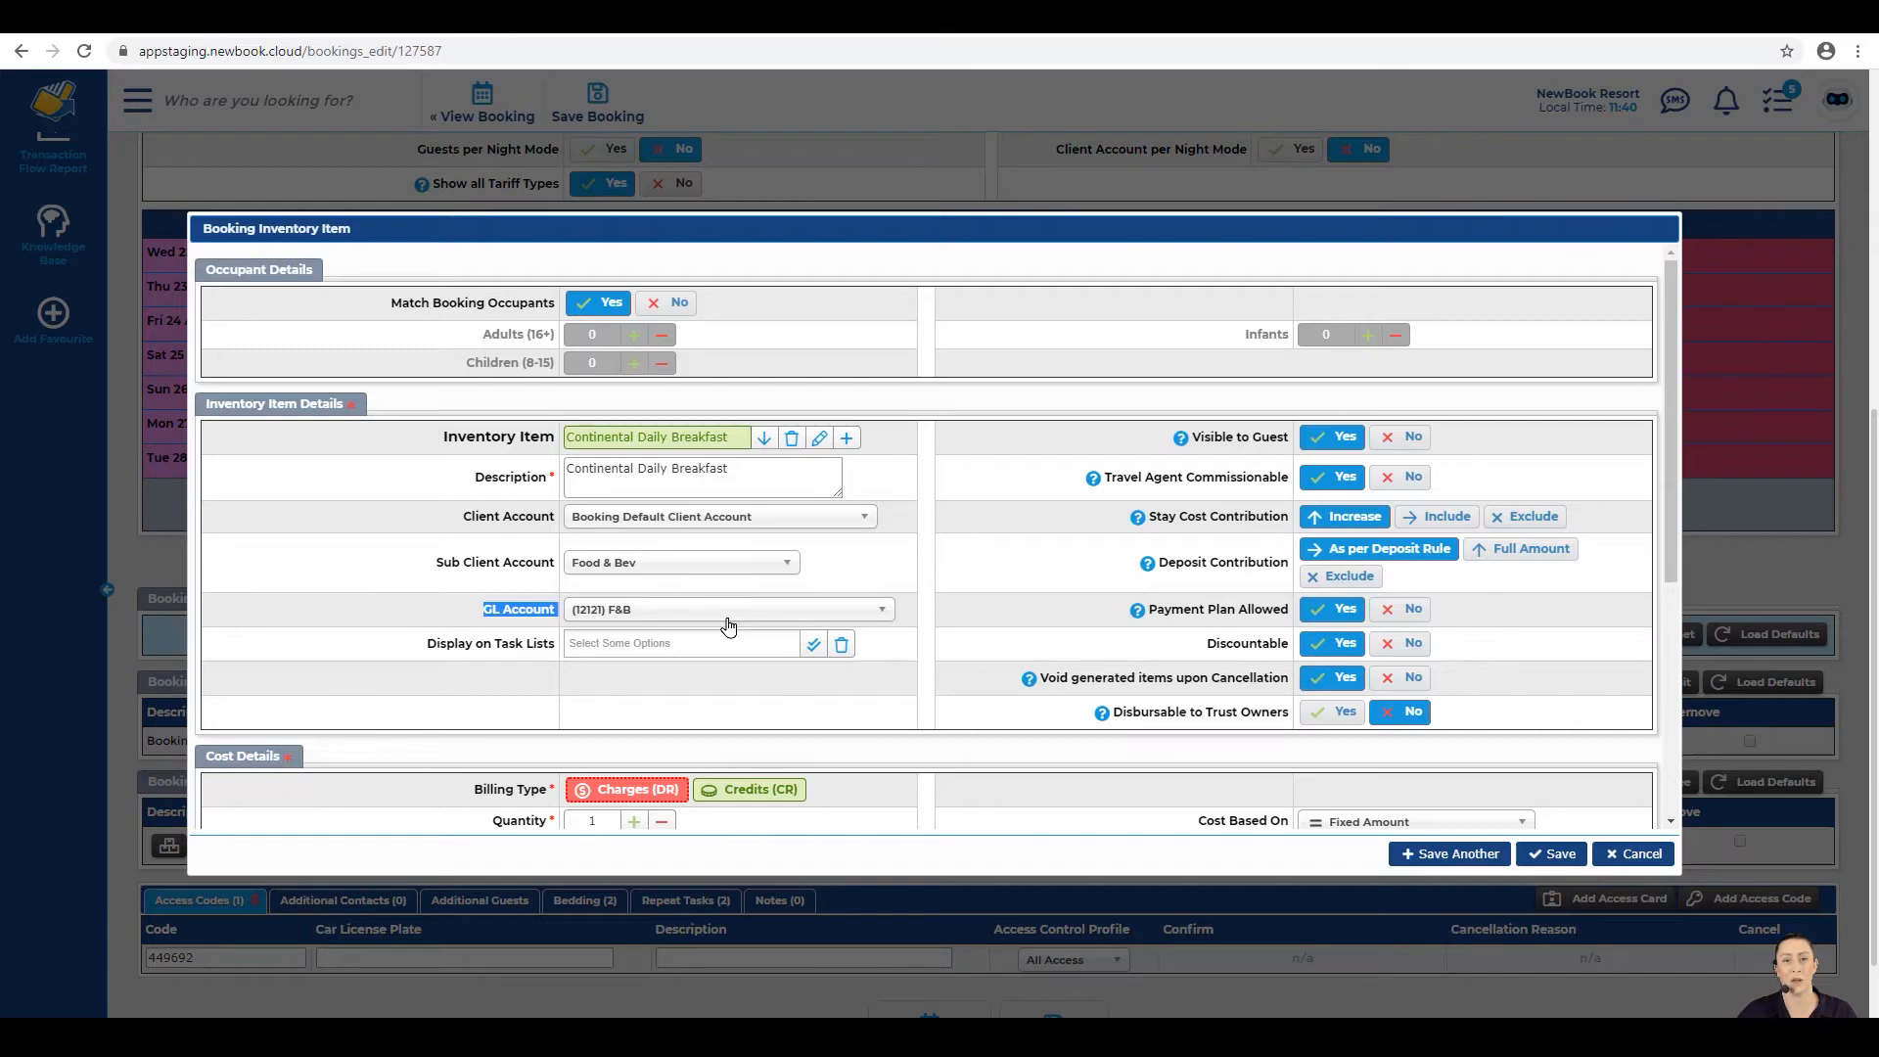
left_click(1553, 853)
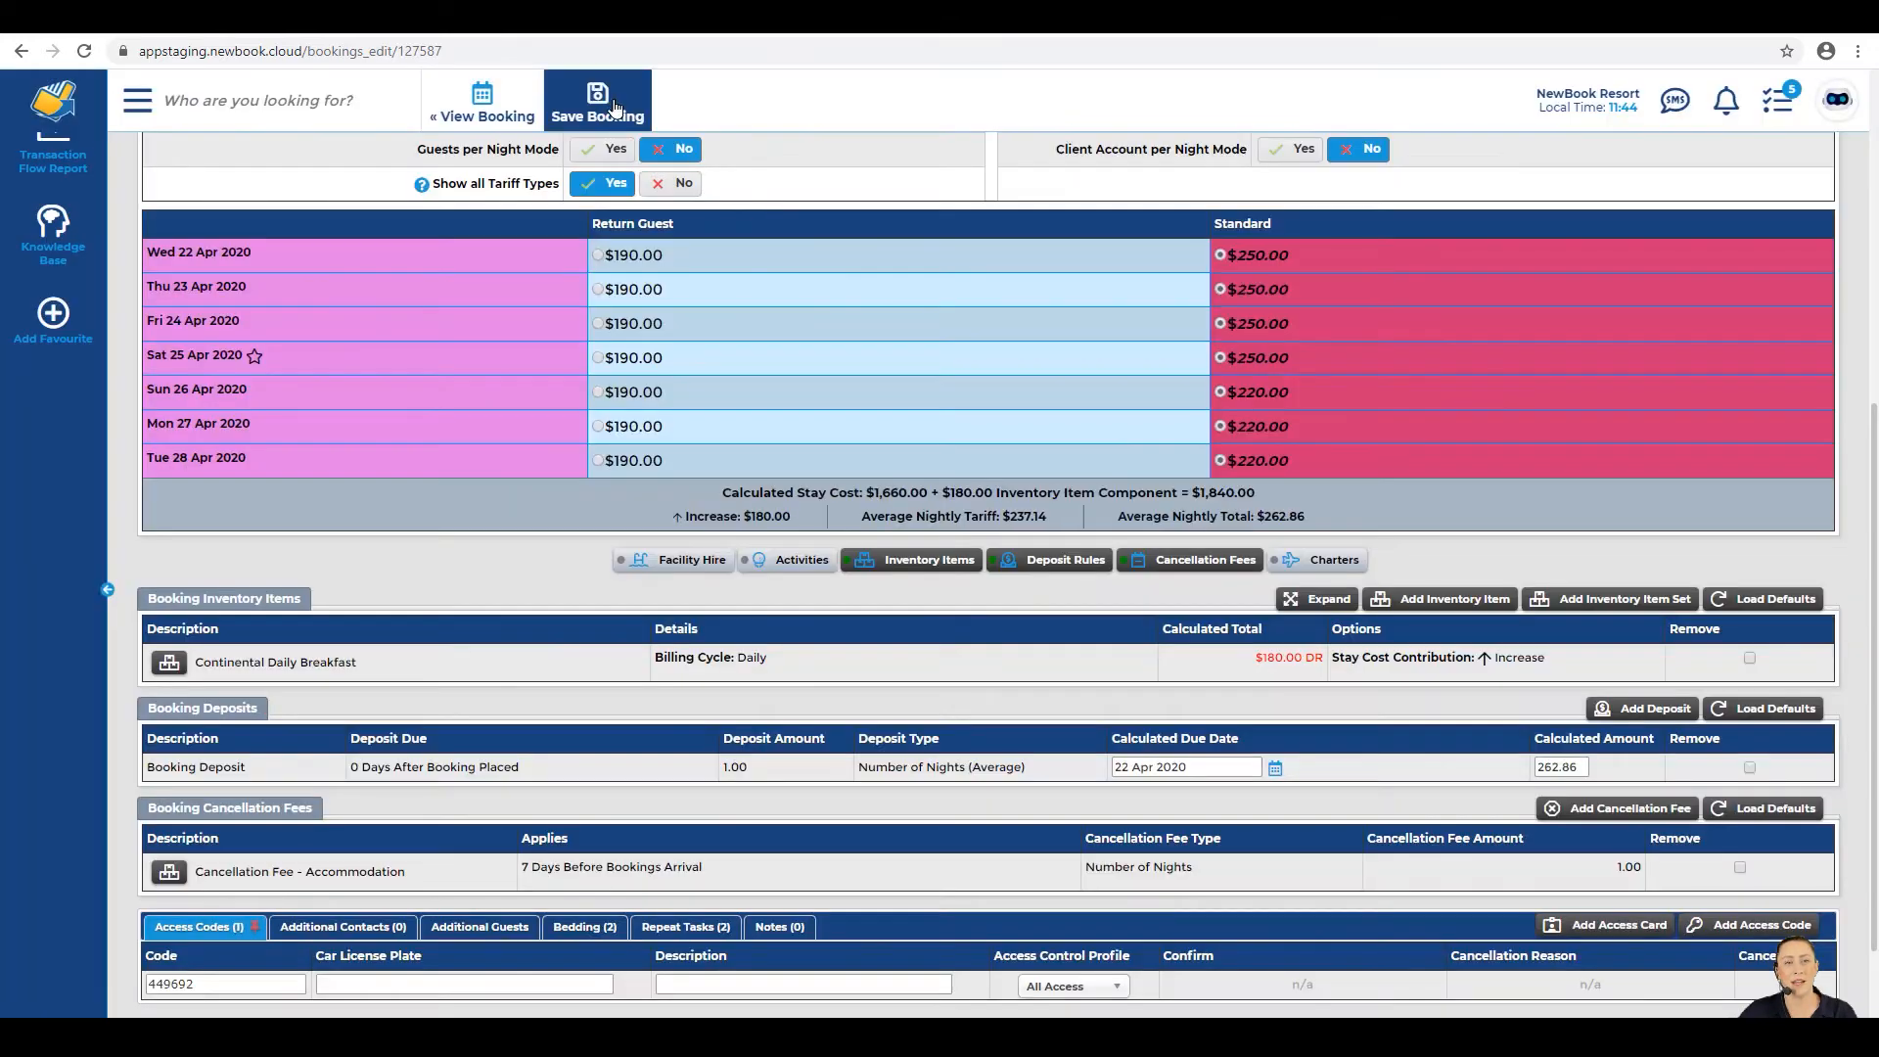
left_click(615, 107)
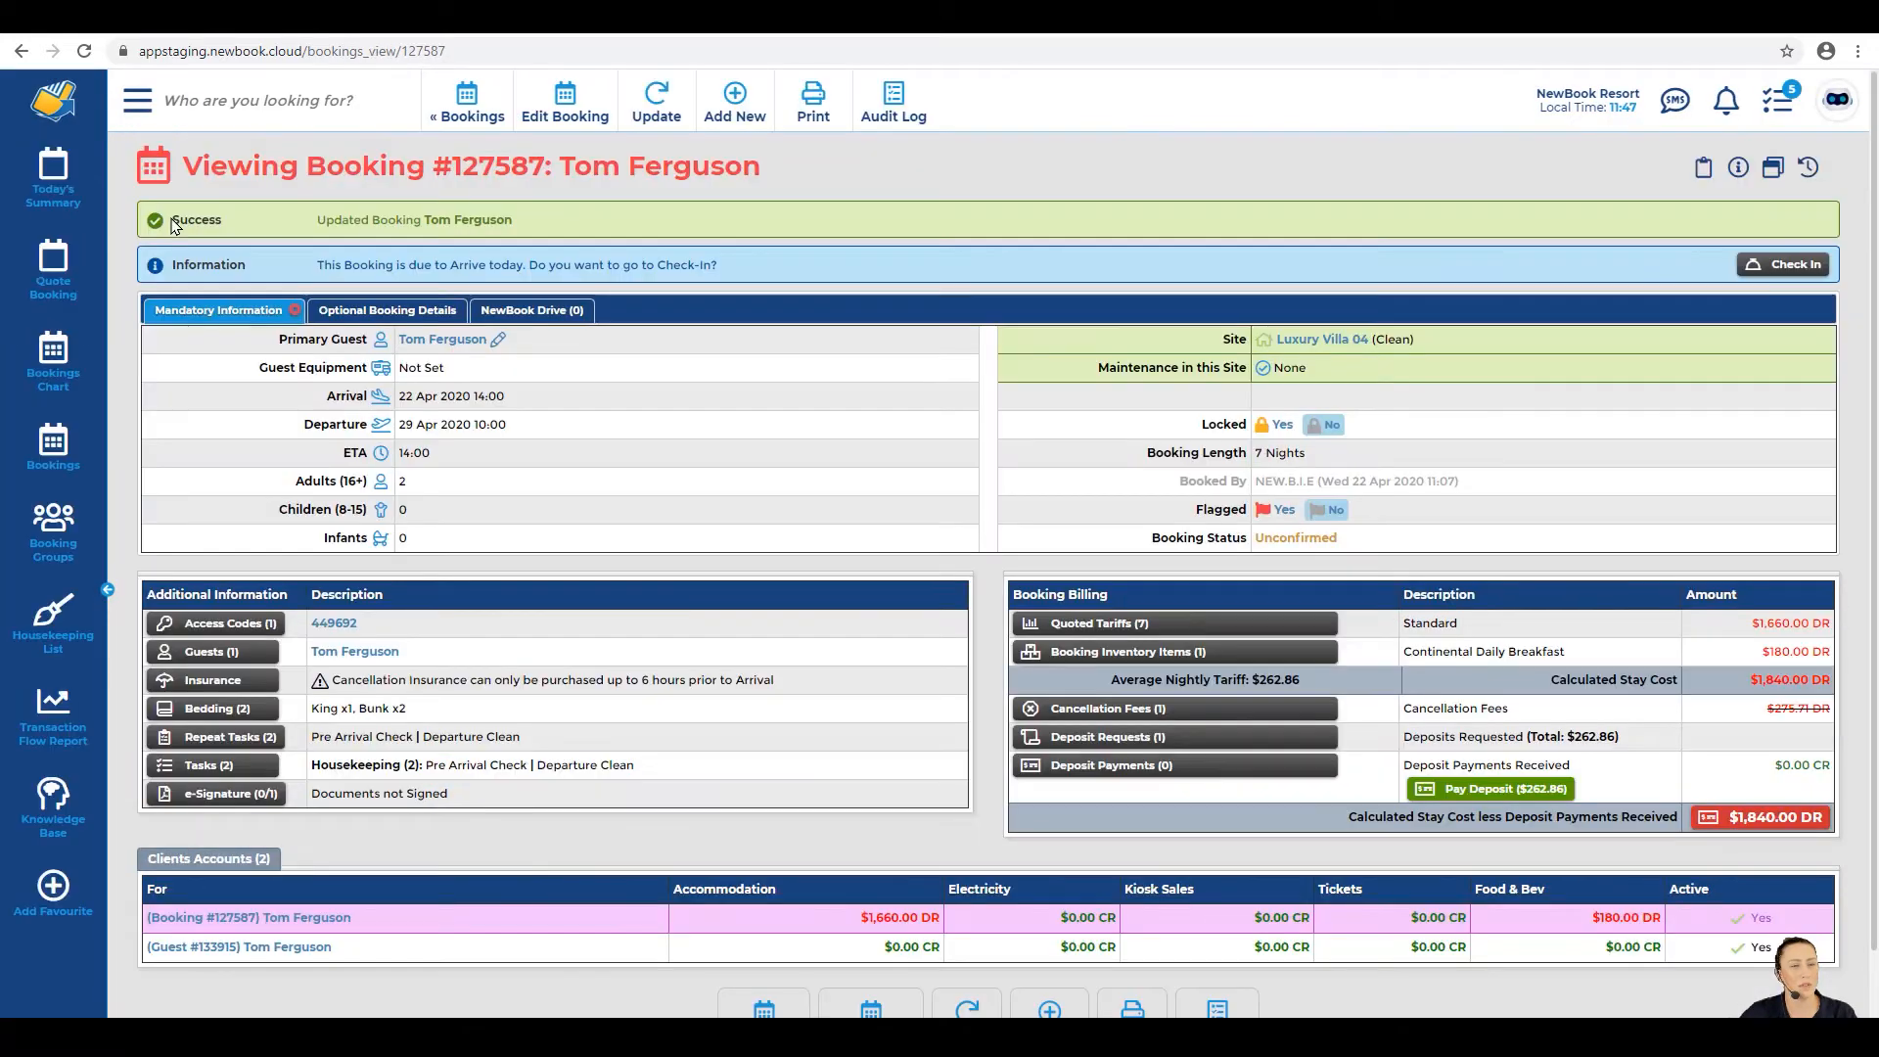
Step: Review the Booking Billing section for the Continental Daily Breakfast item and its amount
left_click_drag(173, 219, 665, 231)
left_click(694, 223)
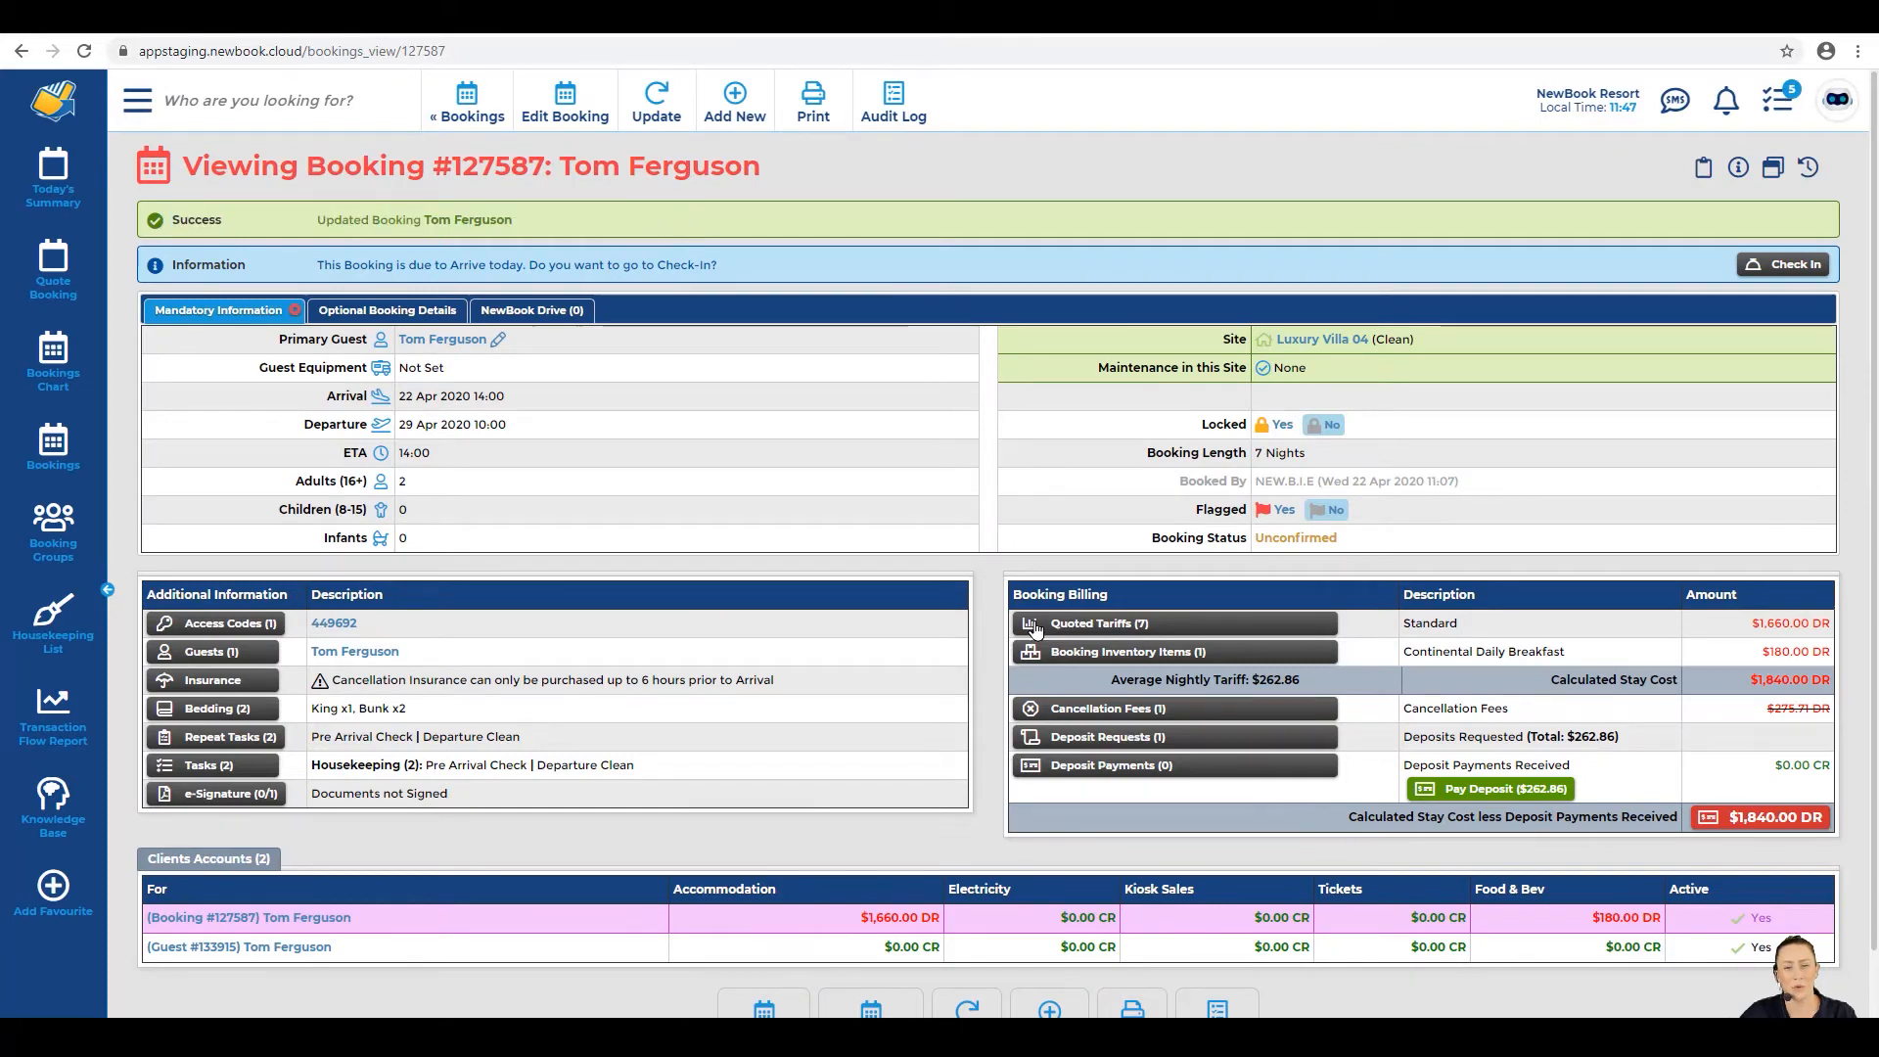
left_click_drag(1067, 599, 1131, 599)
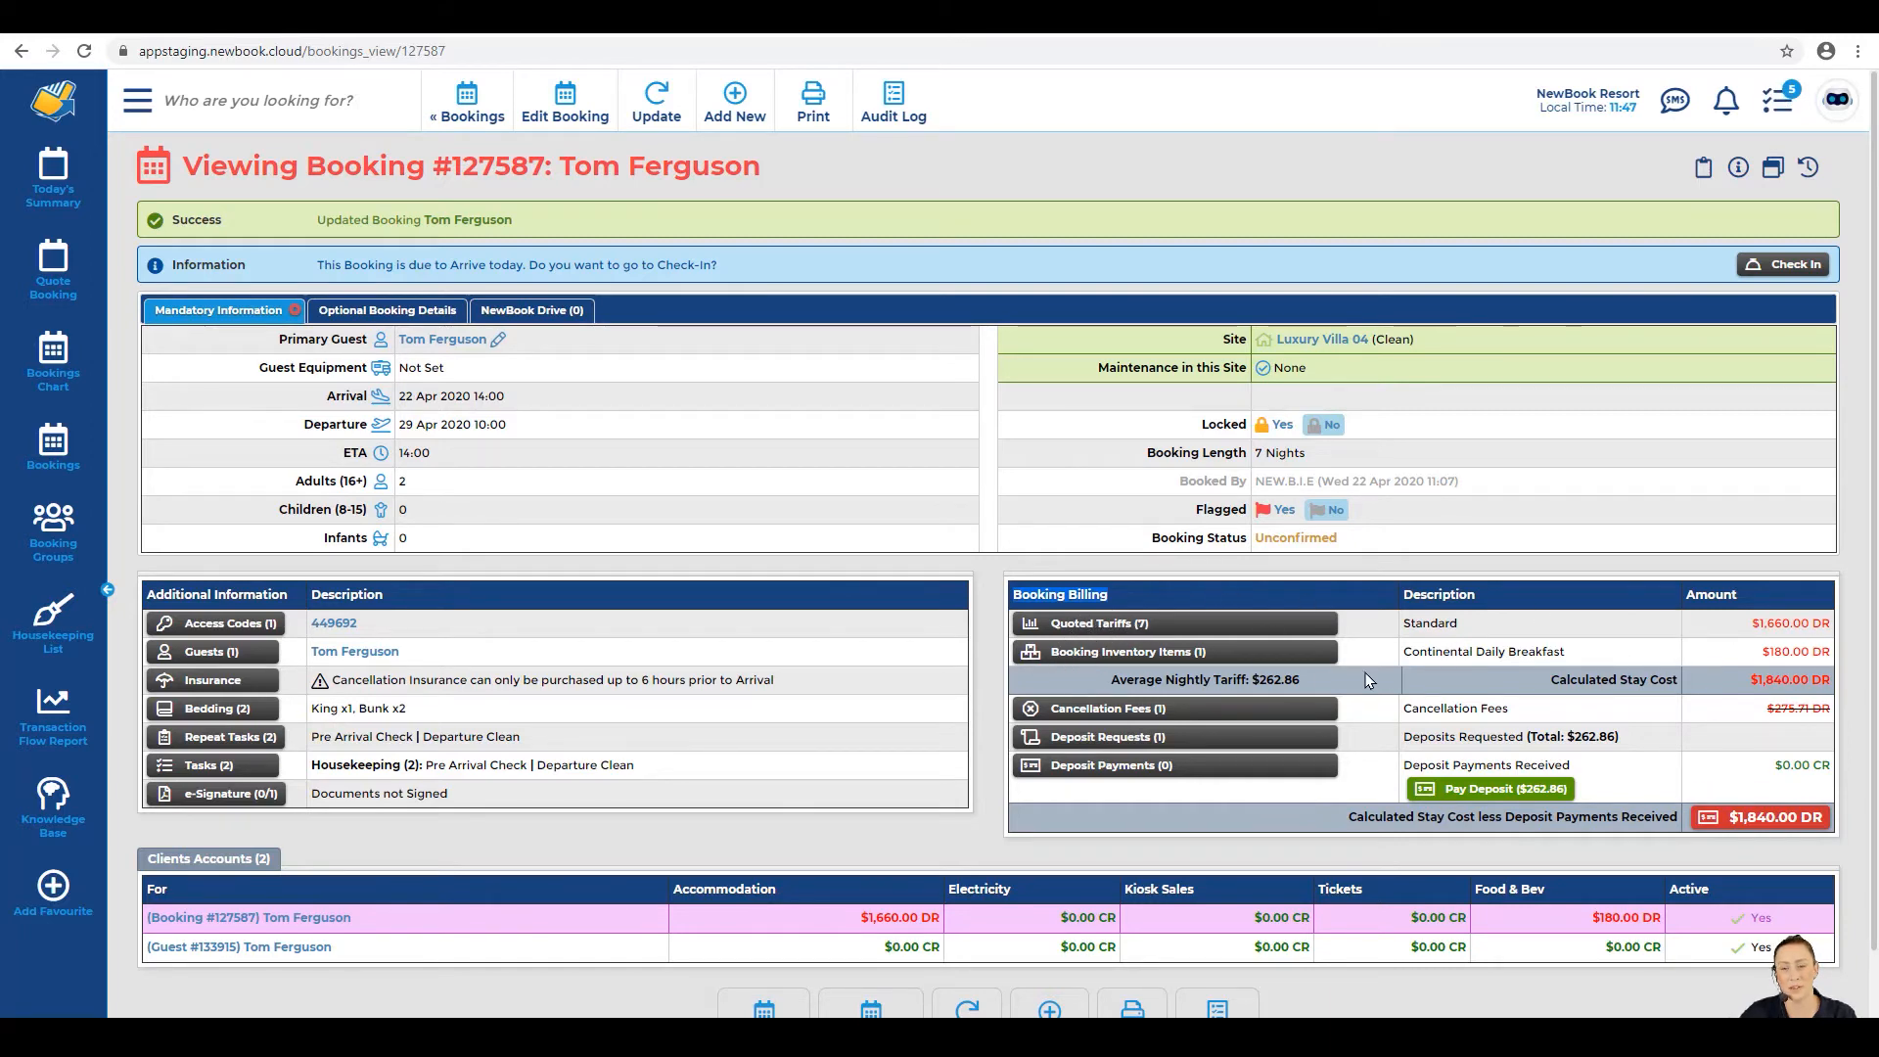
left_click_drag(1404, 653, 1590, 669)
left_click(1589, 657)
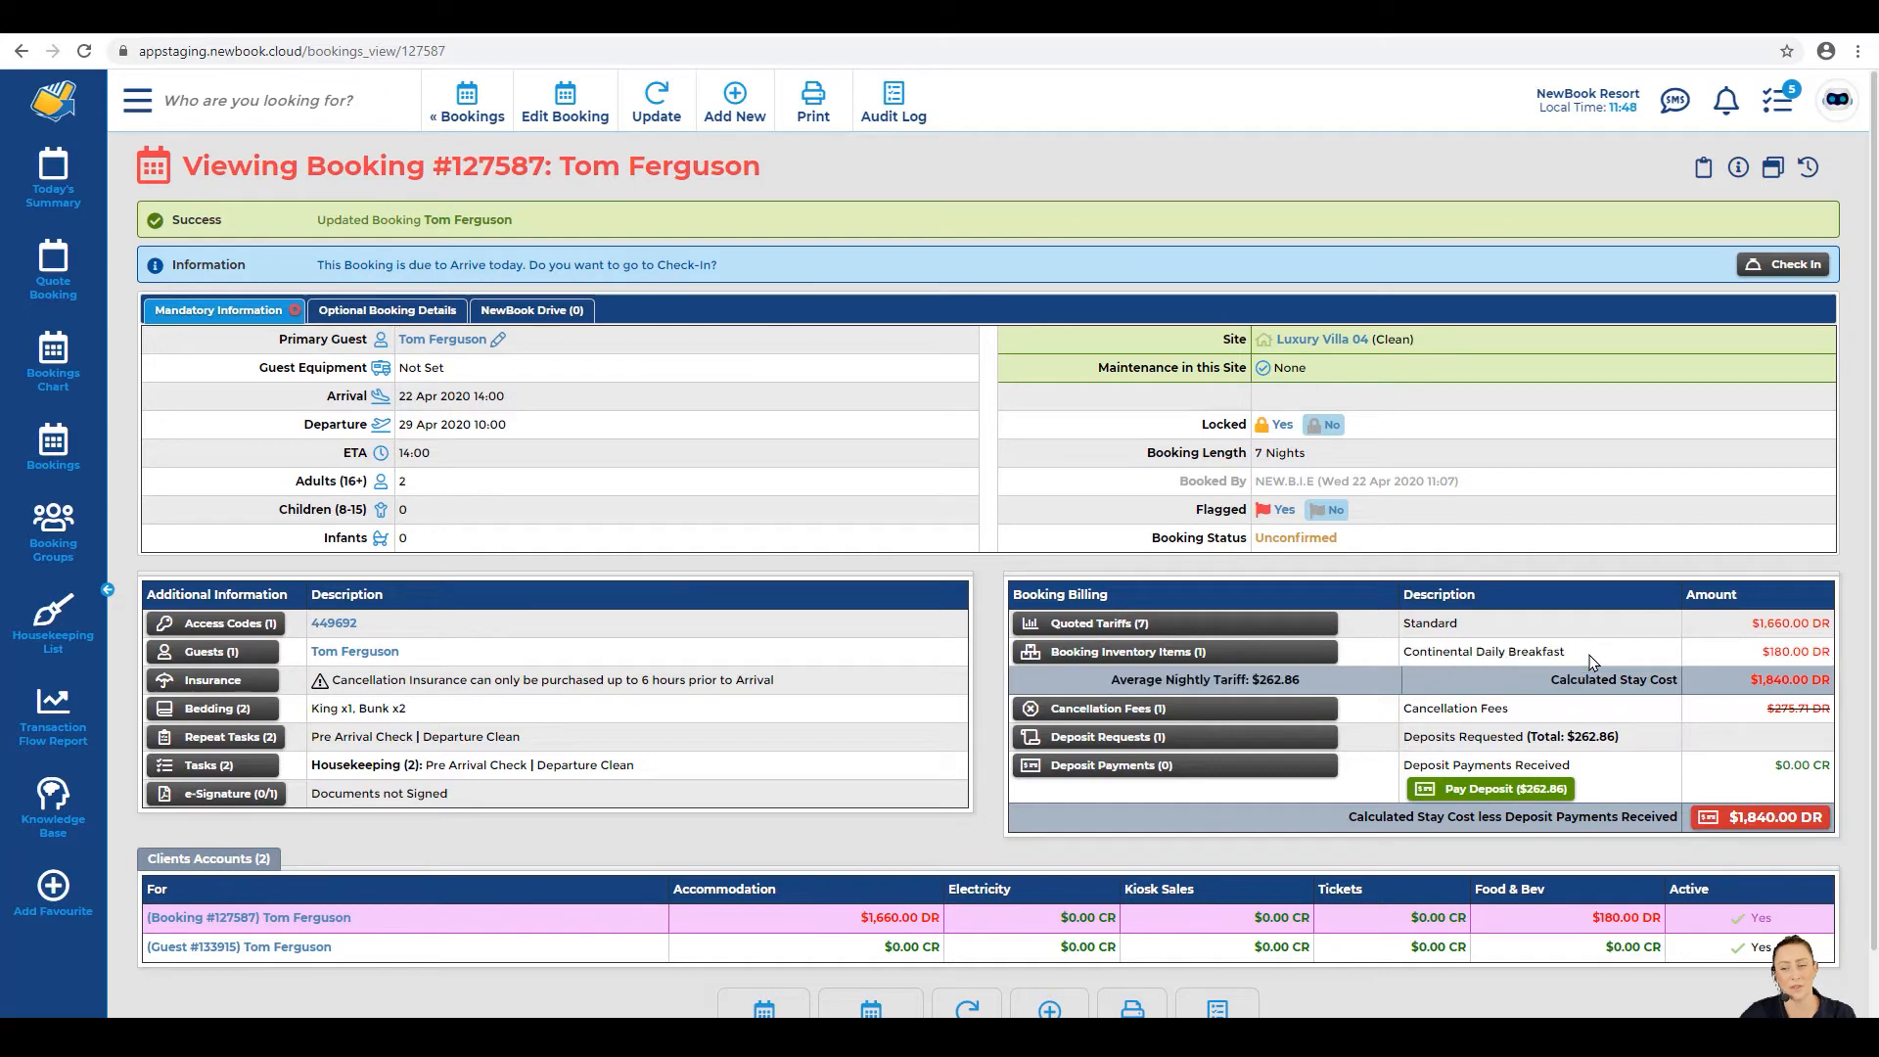
left_click_drag(1768, 653, 1817, 649)
left_click(1806, 653)
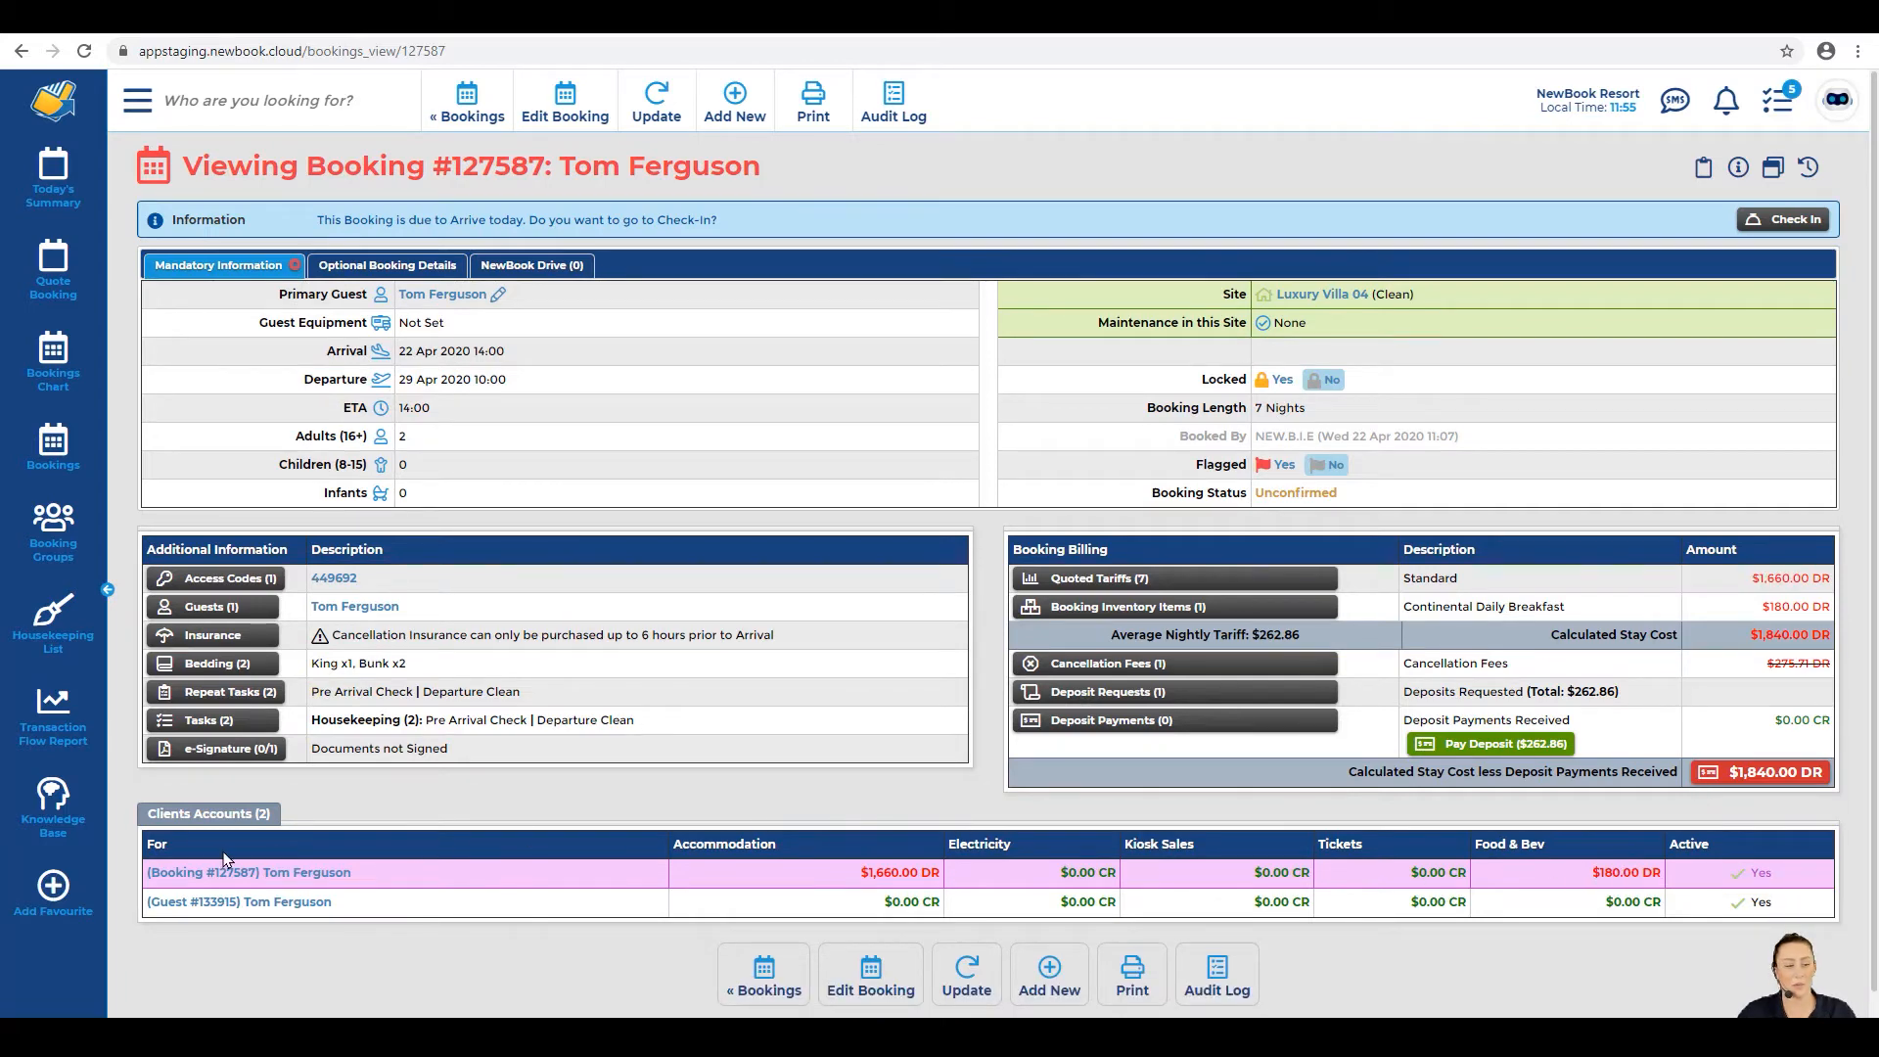
Step: Open the booking's client account and mark the Continental Daily Breakfast charges from 28 back to 23 Apr 2020 in the ledger
left_click(188, 874)
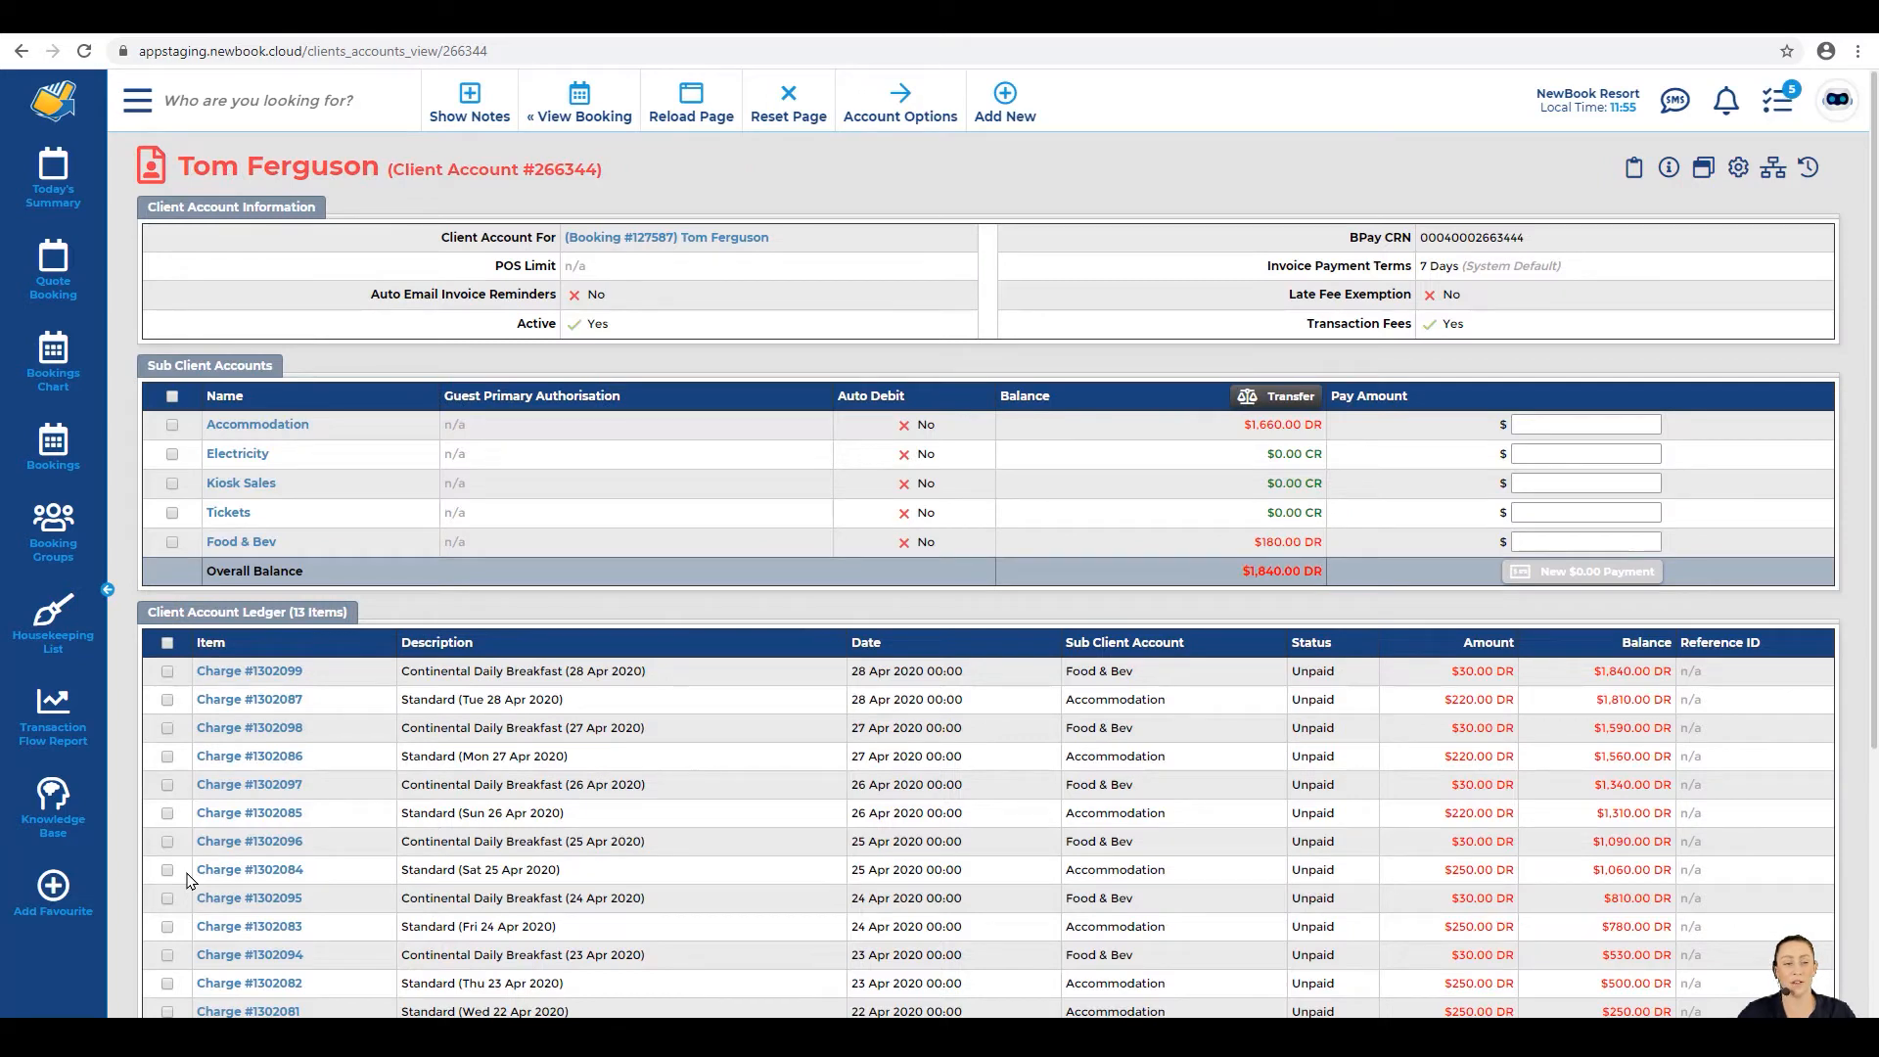
left_click(333, 681)
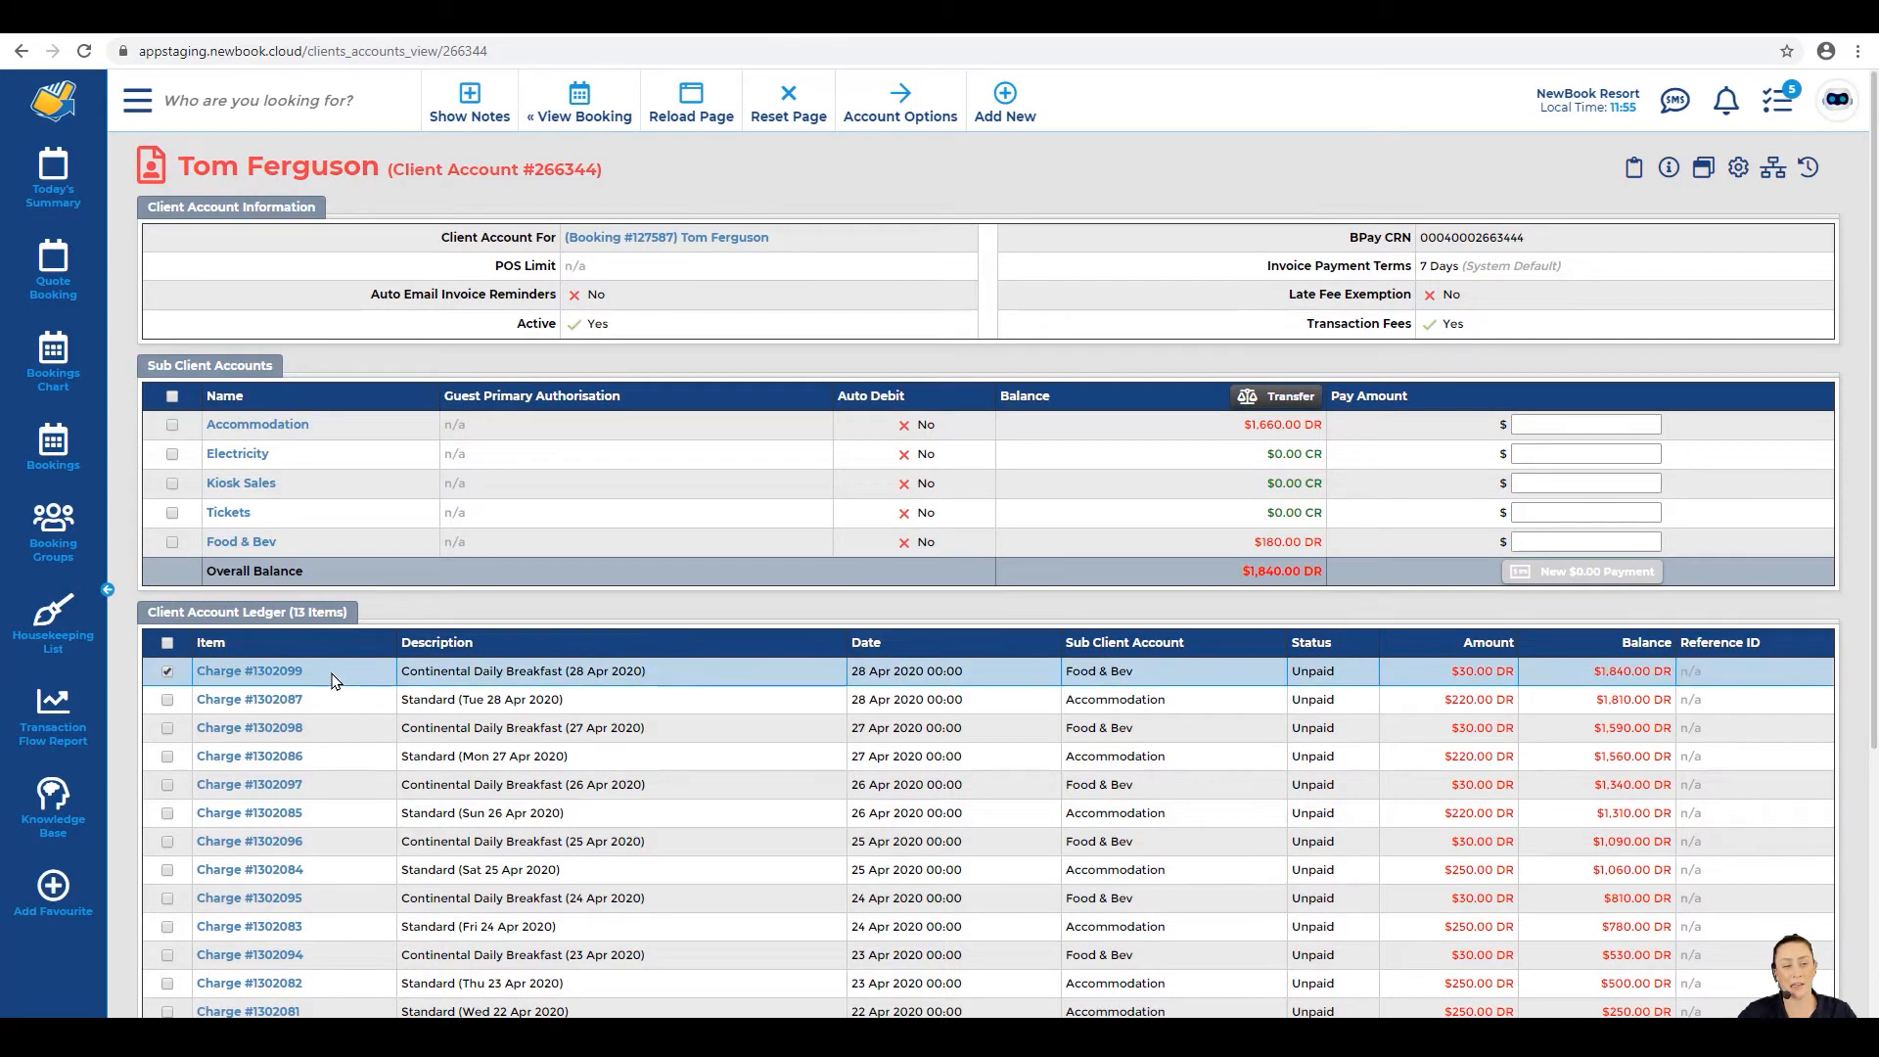
left_click(486, 728)
left_click(464, 784)
left_click(454, 841)
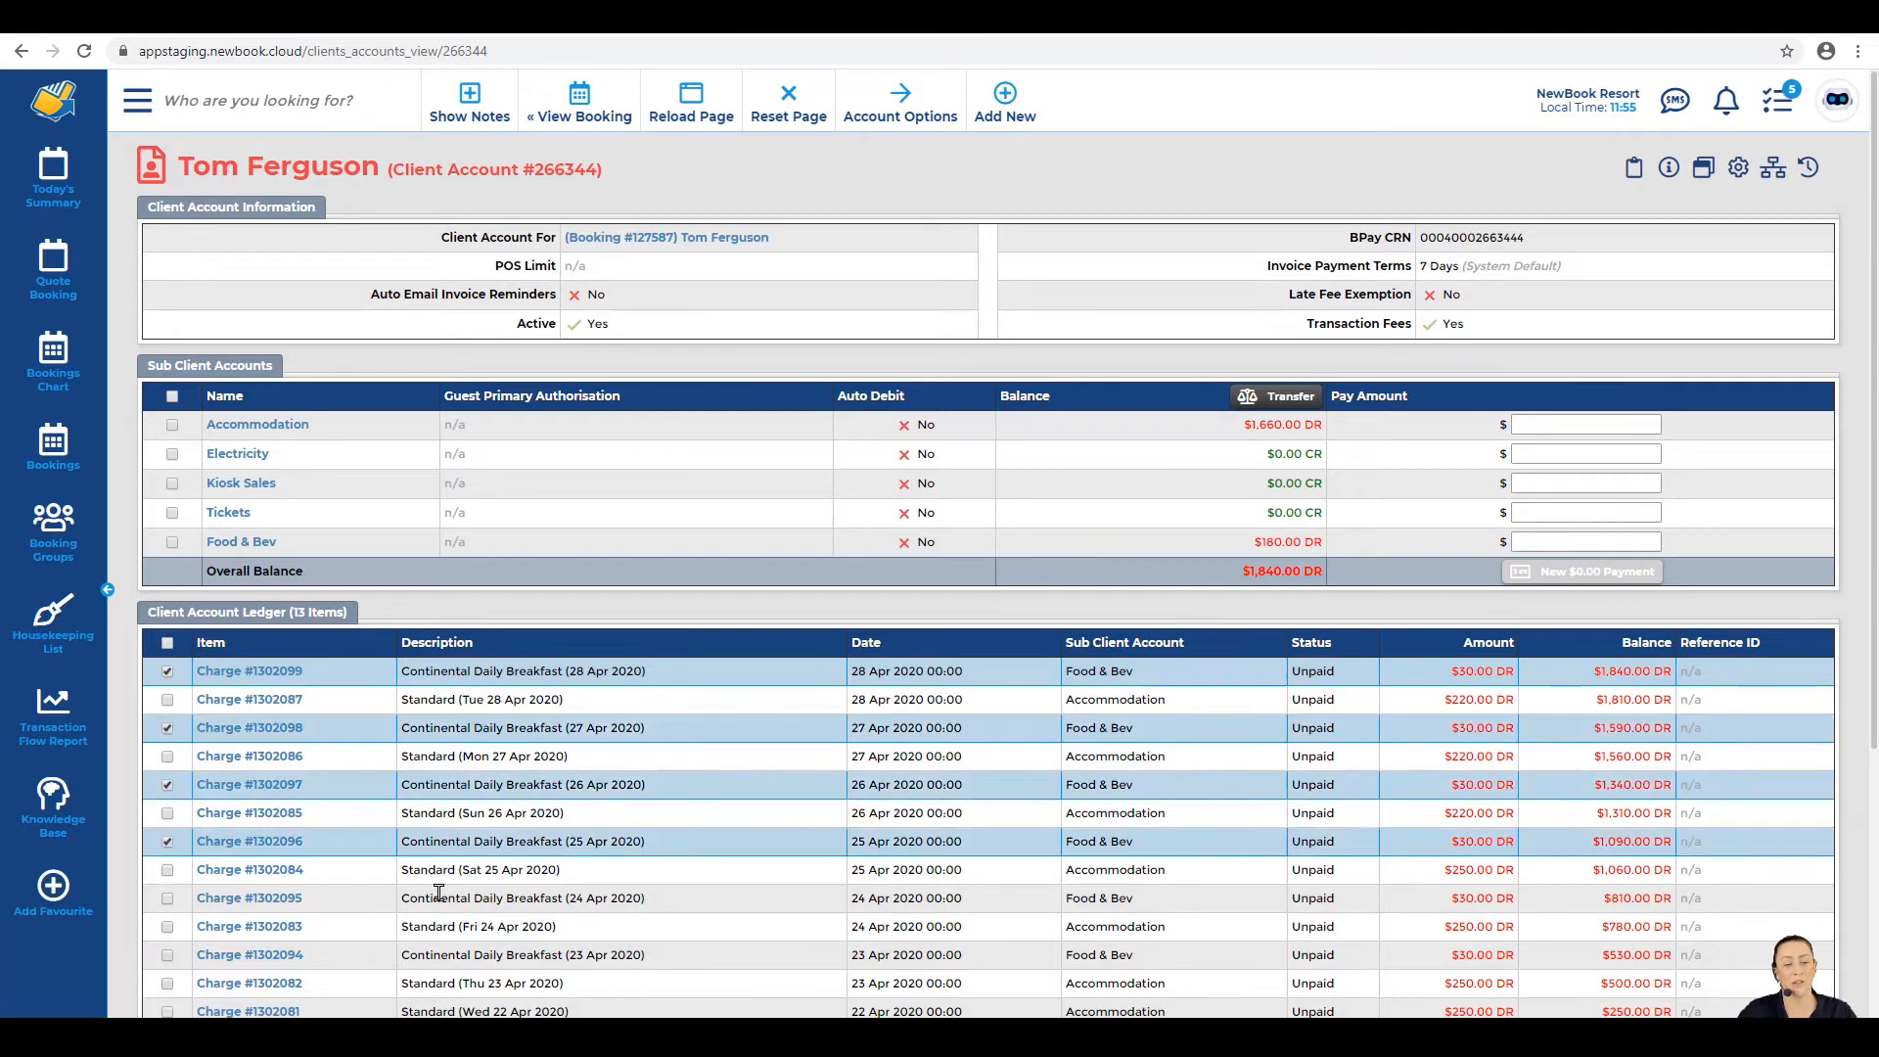
left_click(439, 895)
left_click(429, 950)
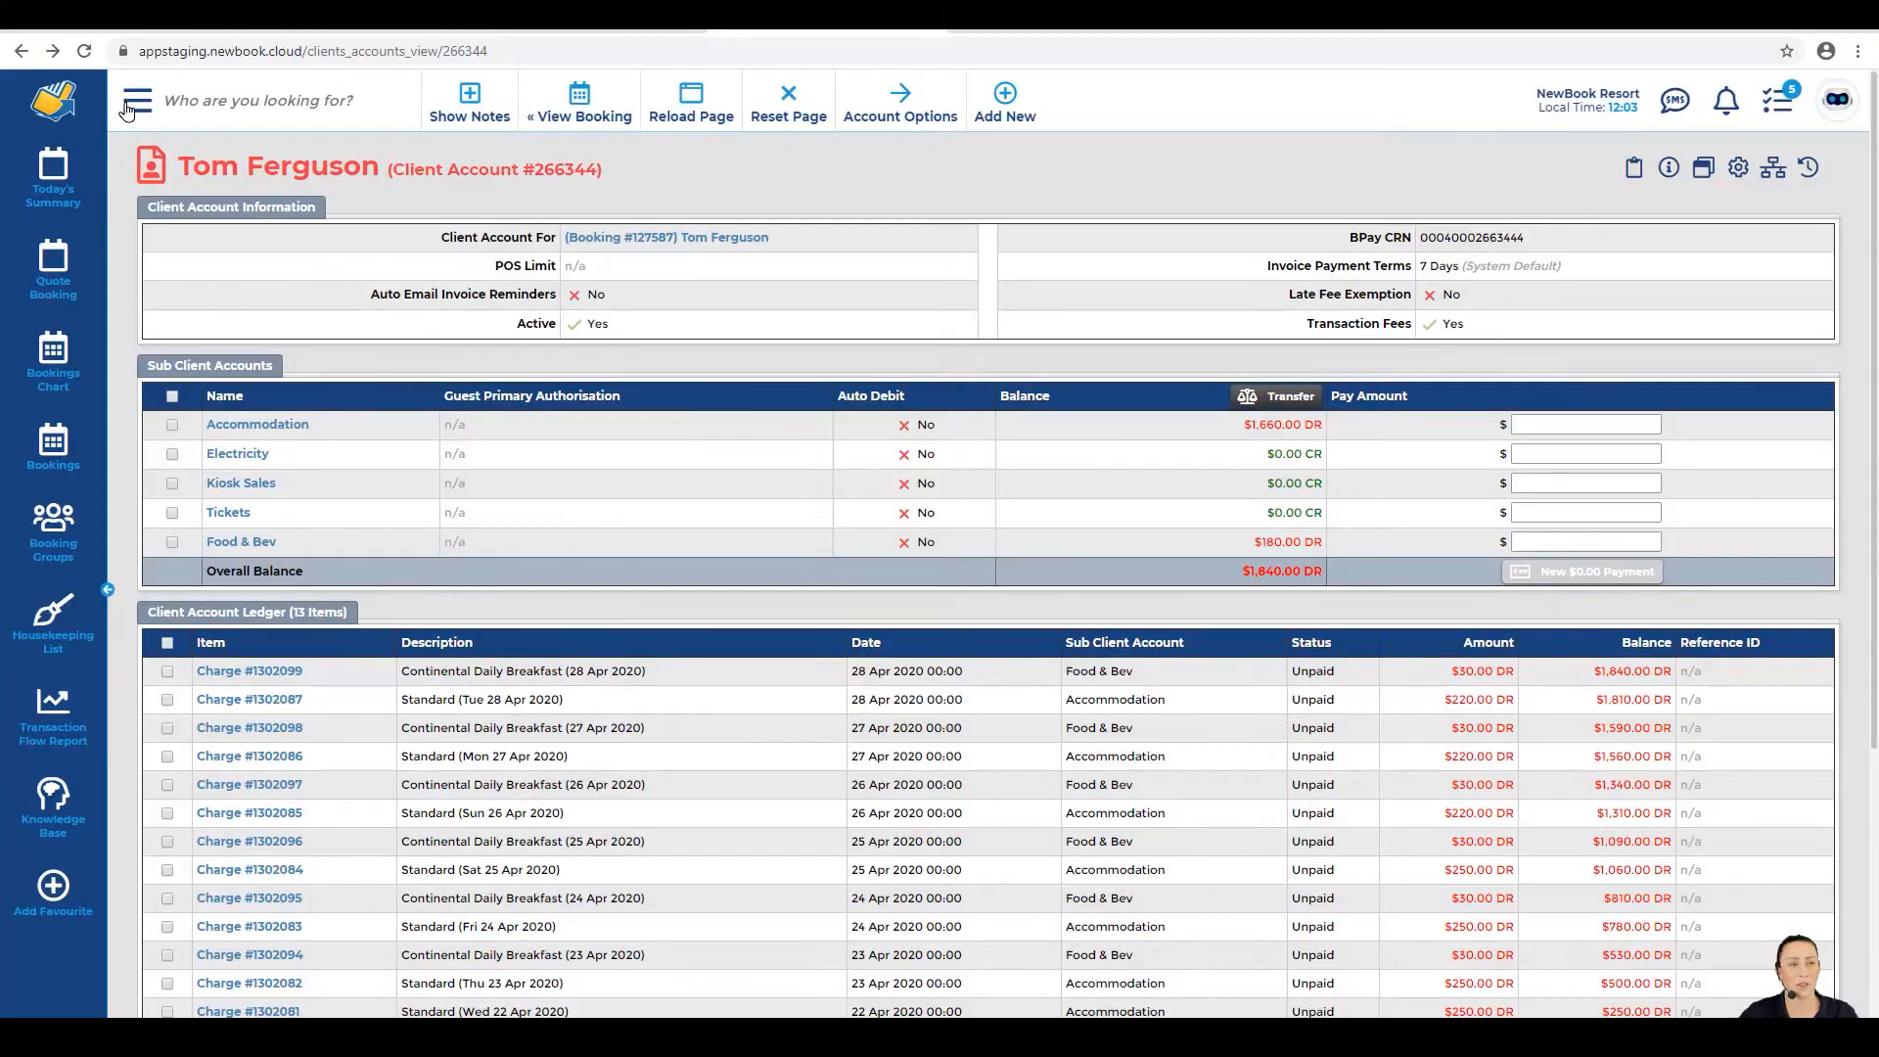
Step: Find "instance" in the main navigation and open Instance Settings
left_click(129, 106)
type("instance")
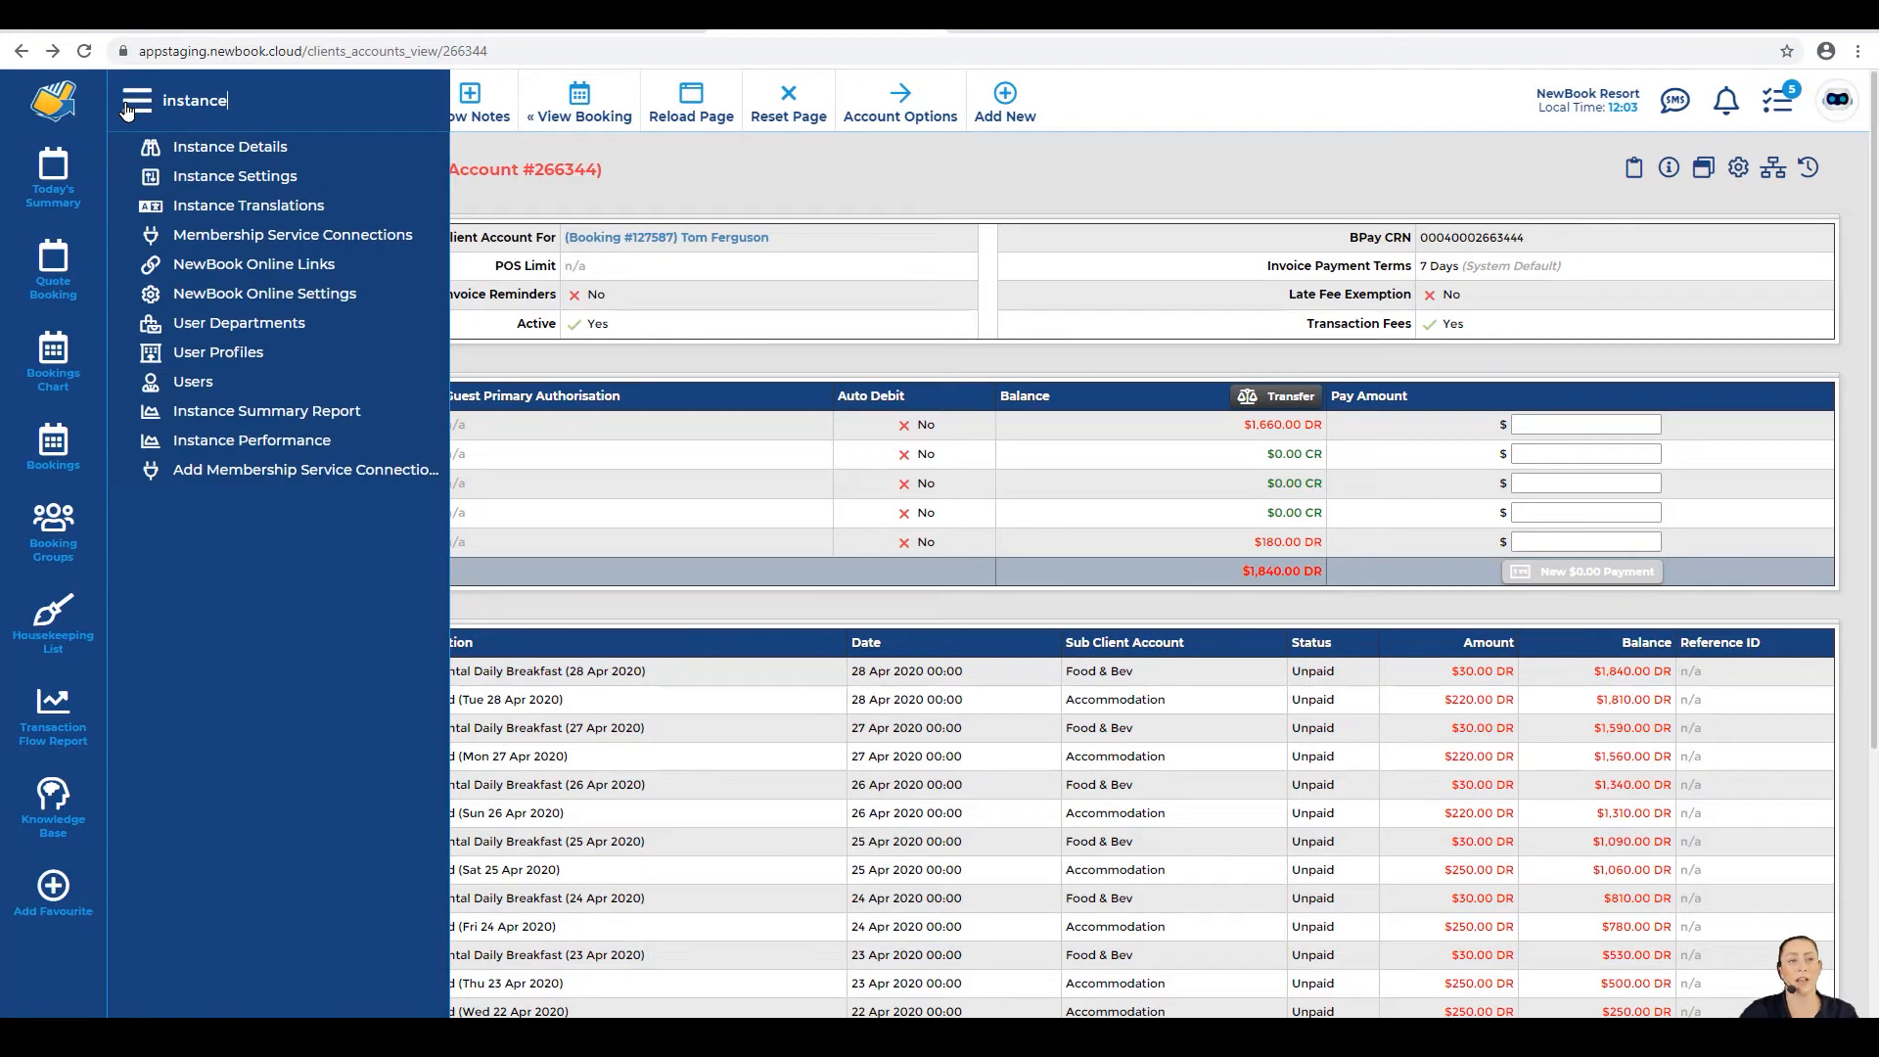
left_click(249, 179)
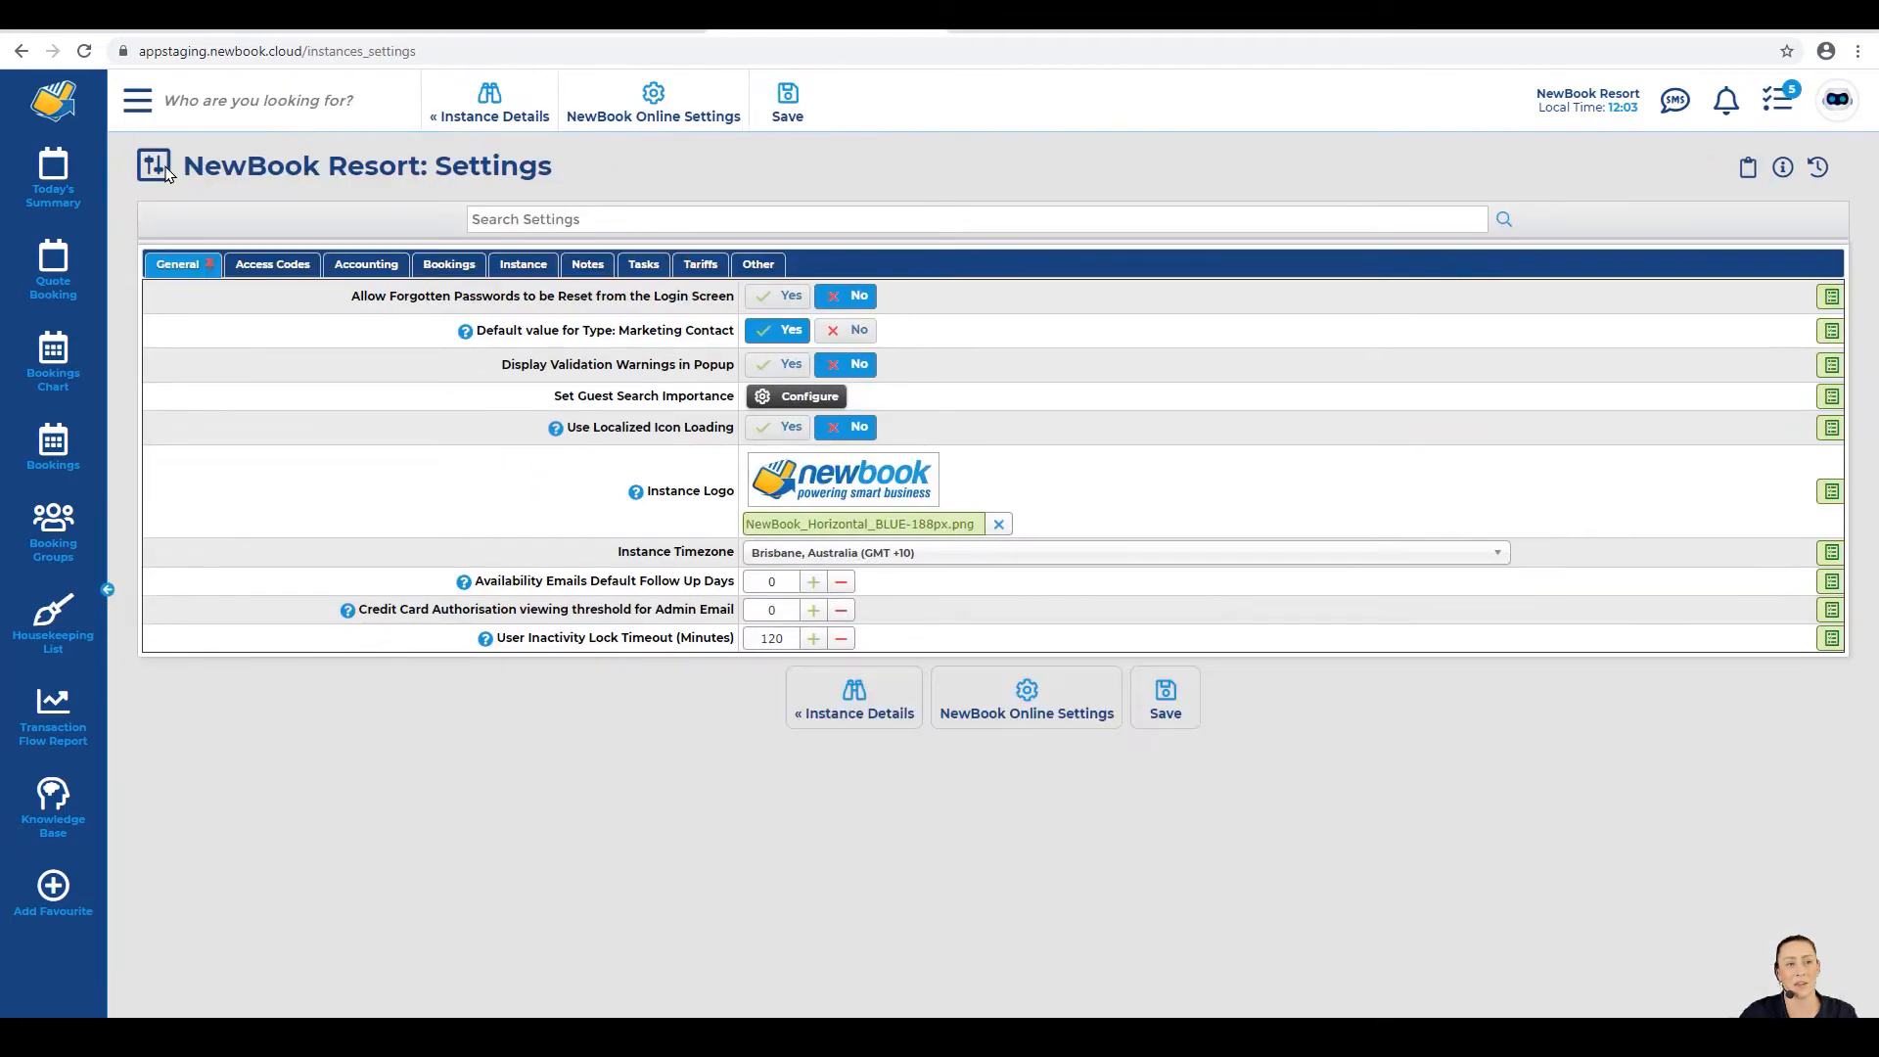
left_click_drag(177, 177, 568, 186)
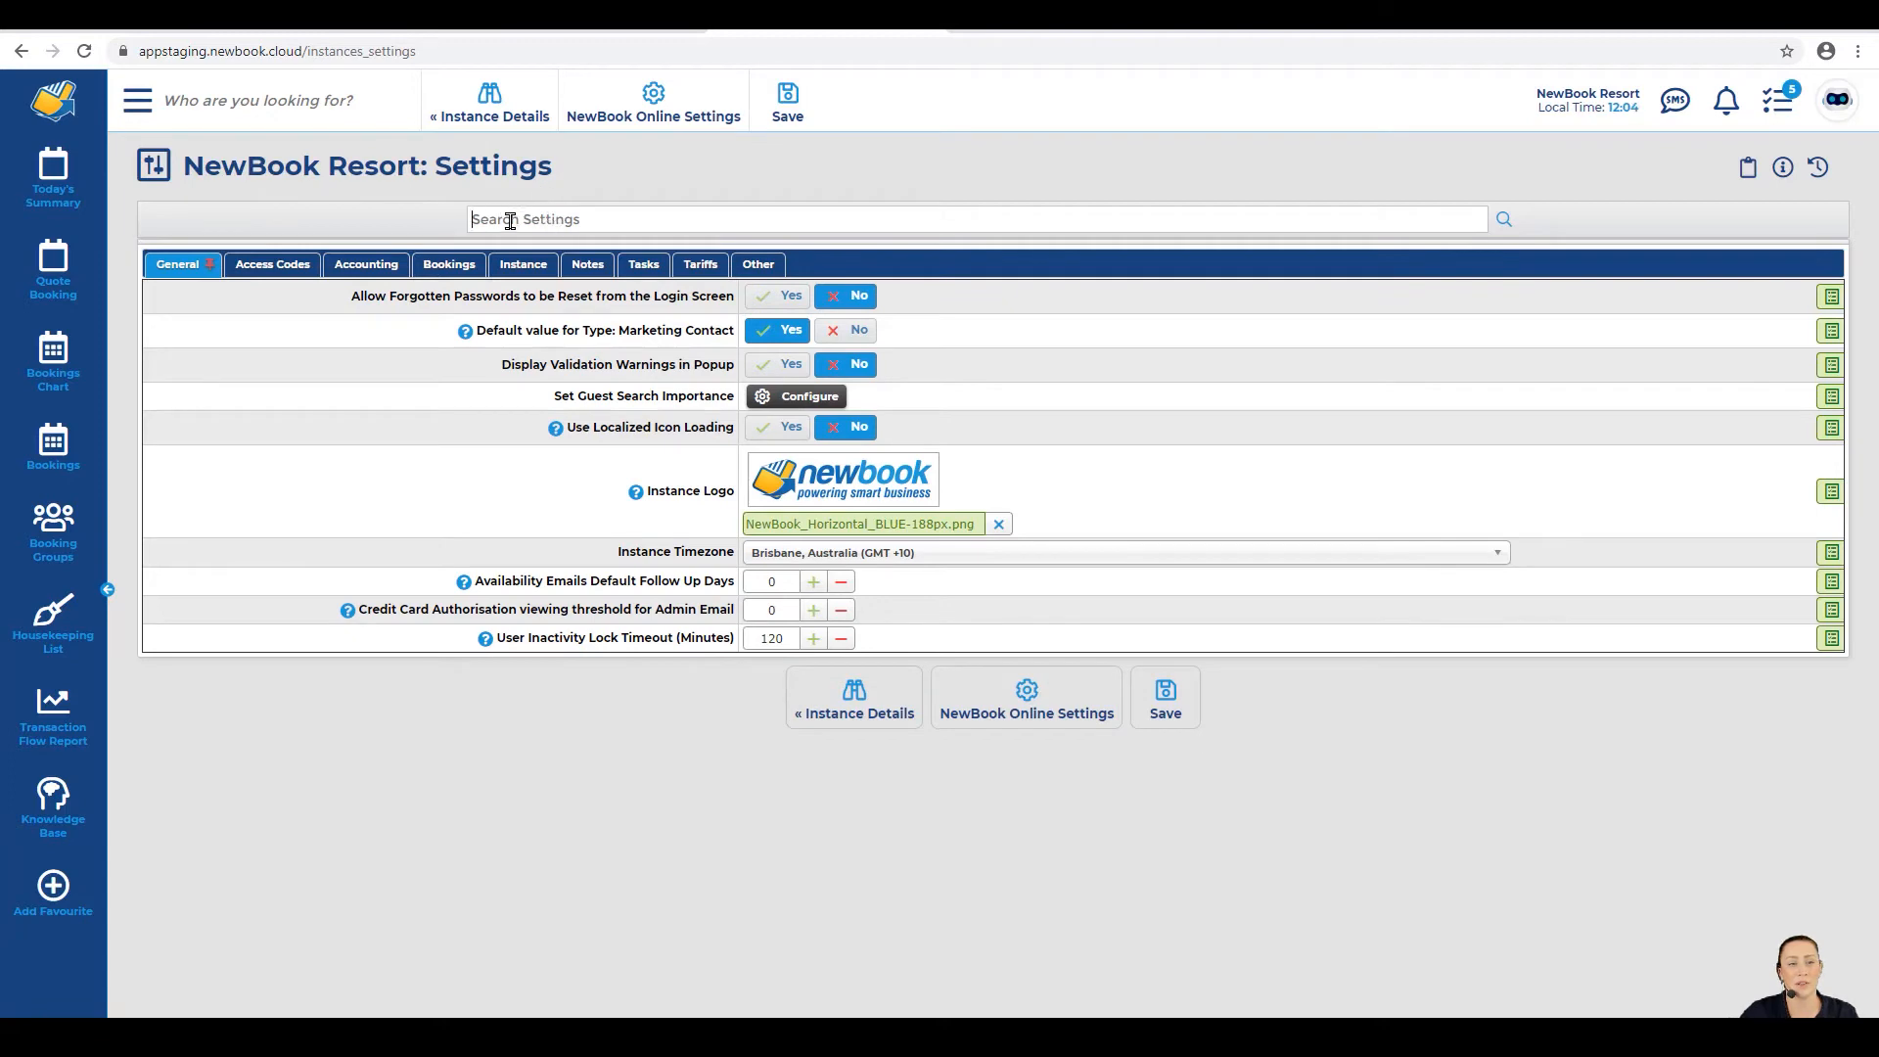
Step: Search the settings for "generate billing" and make sure Generate Billing for Bookings & Groups by default is set to Yes
left_click(590, 221)
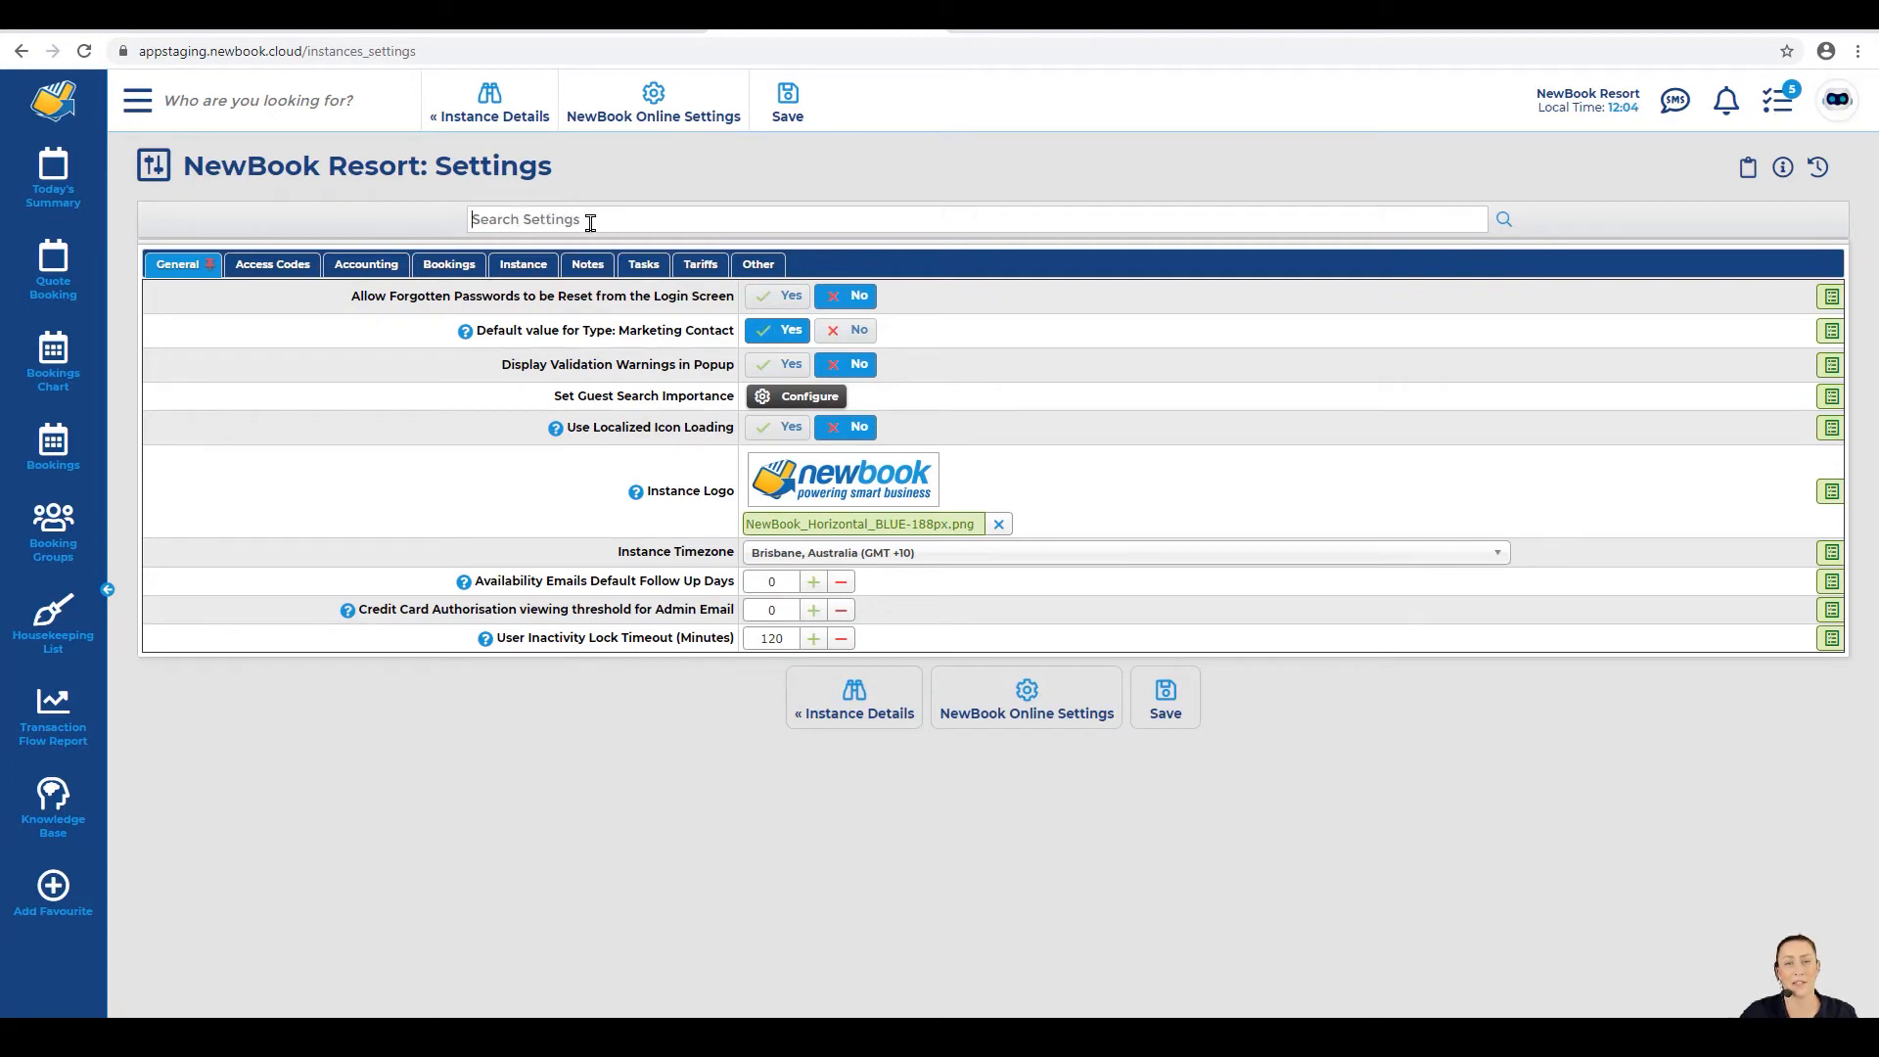
type("generate billing")
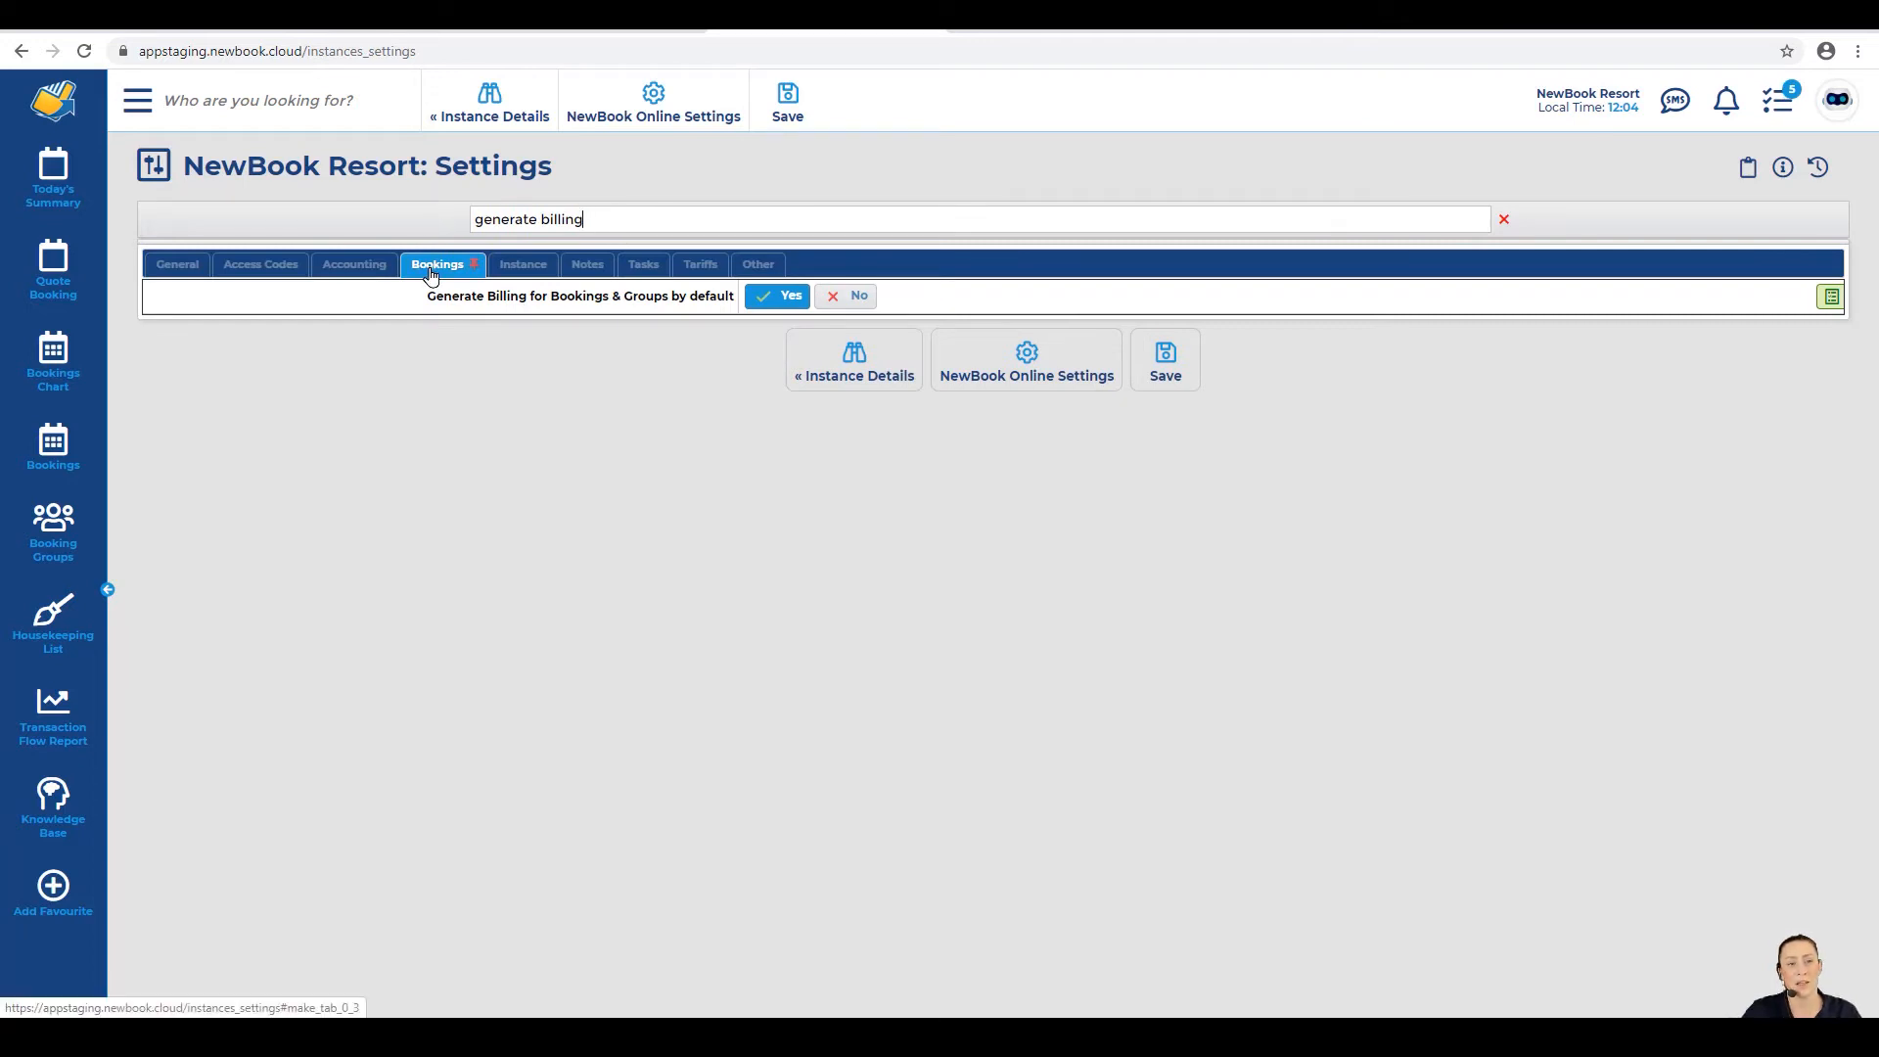
left_click_drag(419, 307, 736, 311)
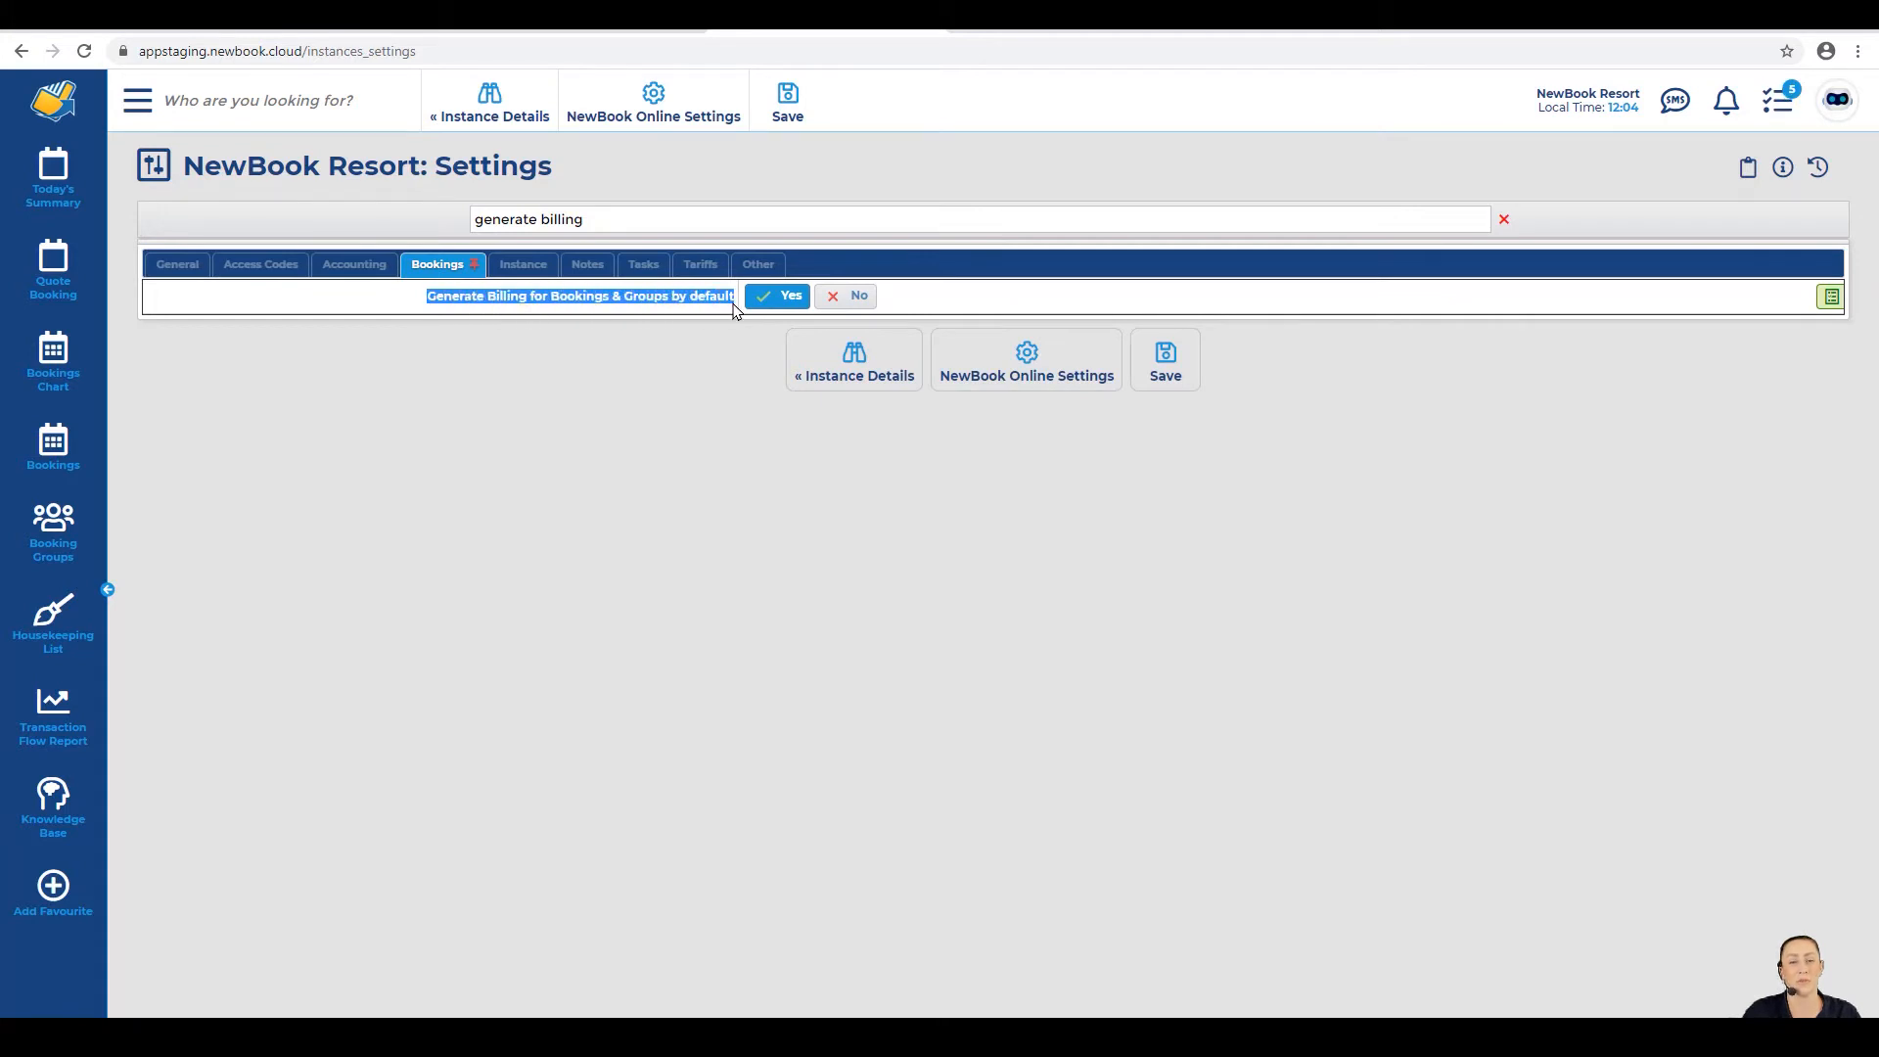
left_click(786, 299)
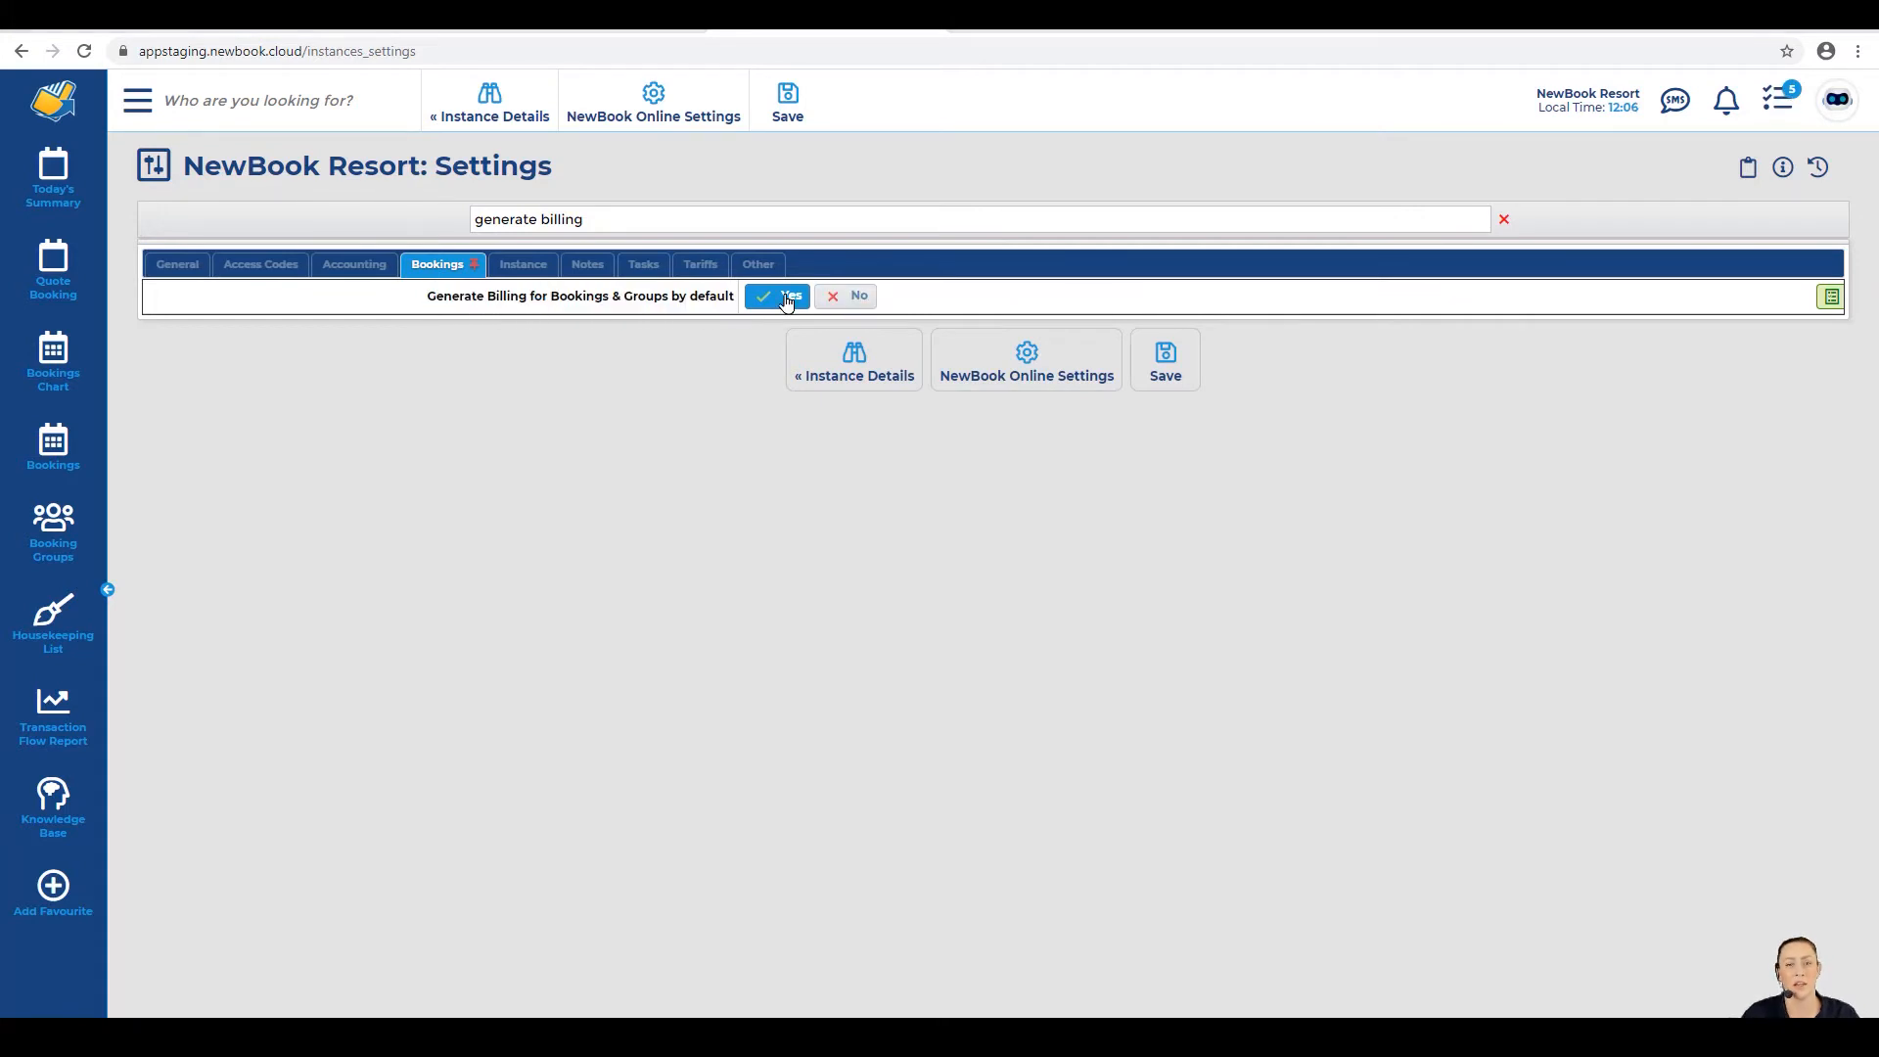
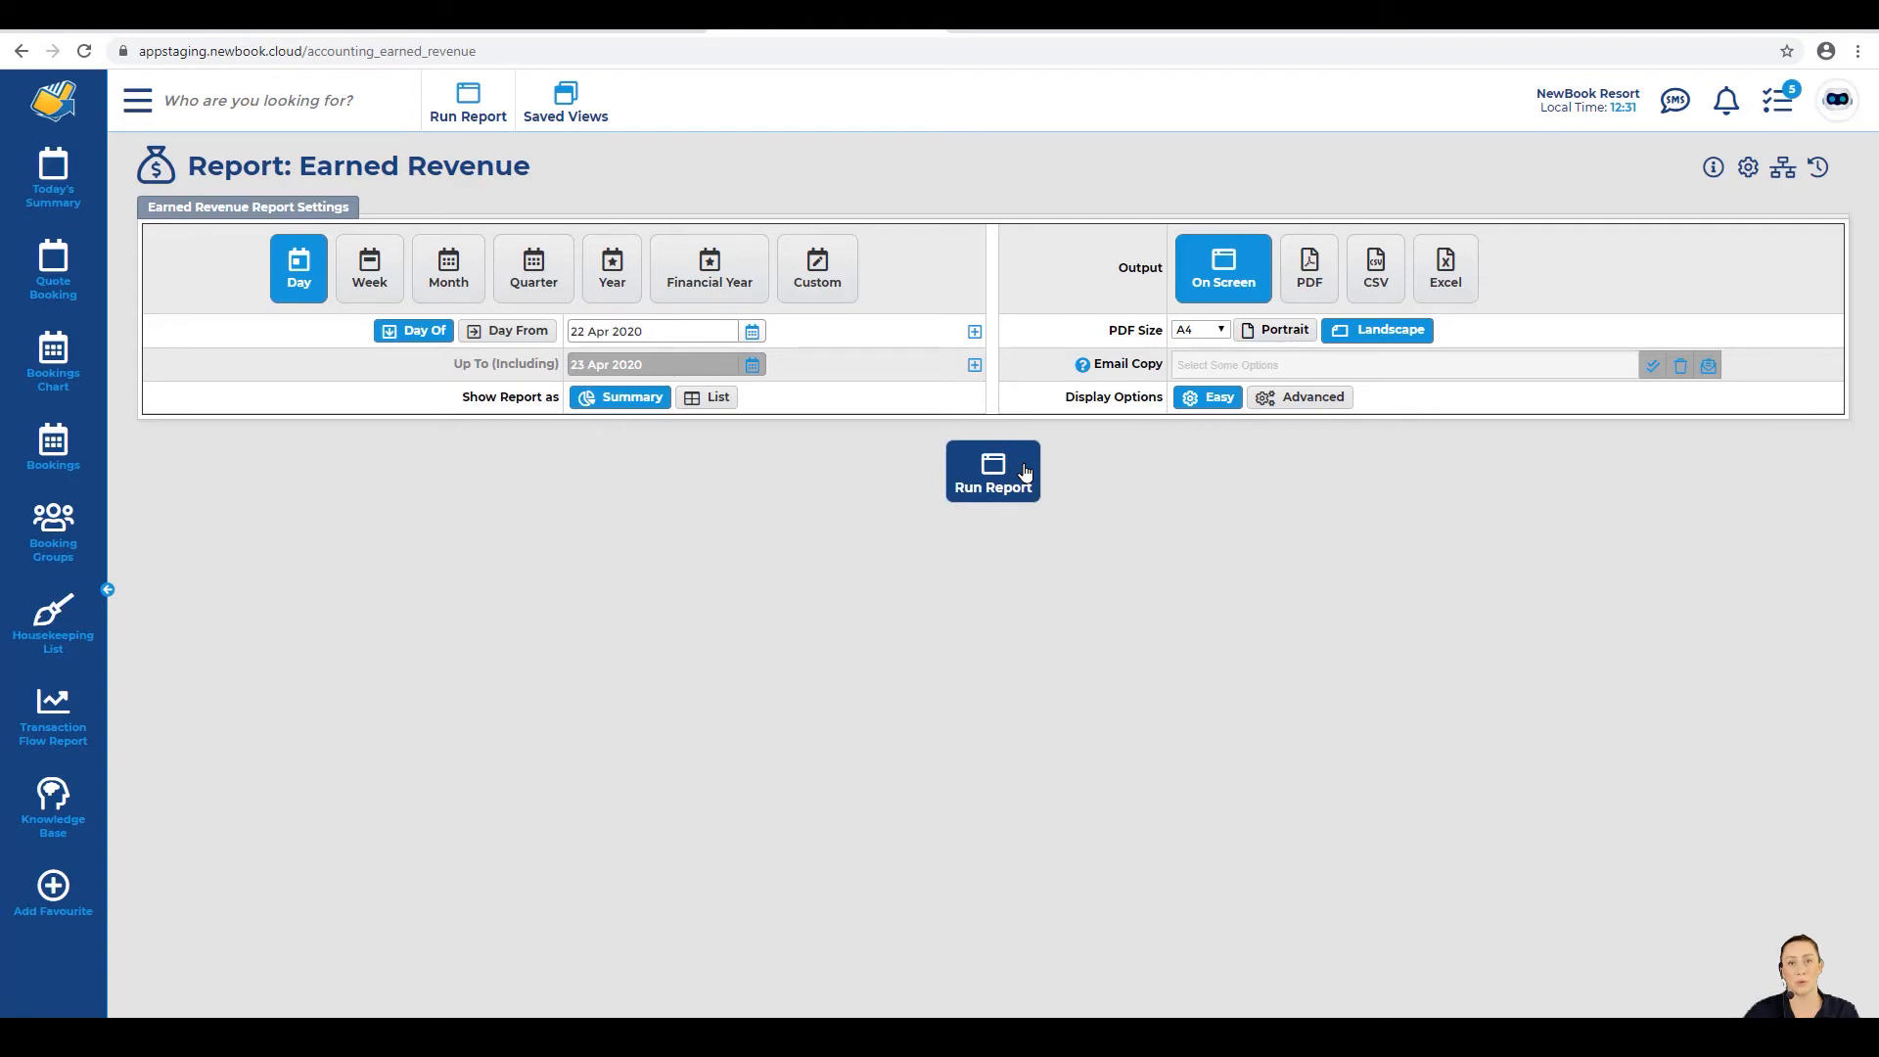
Step: Run the on-screen Earned Revenue summary for 22 Apr 2020 and look over the Studio Apartment and Luxury Villa GL accounts
left_click(1025, 473)
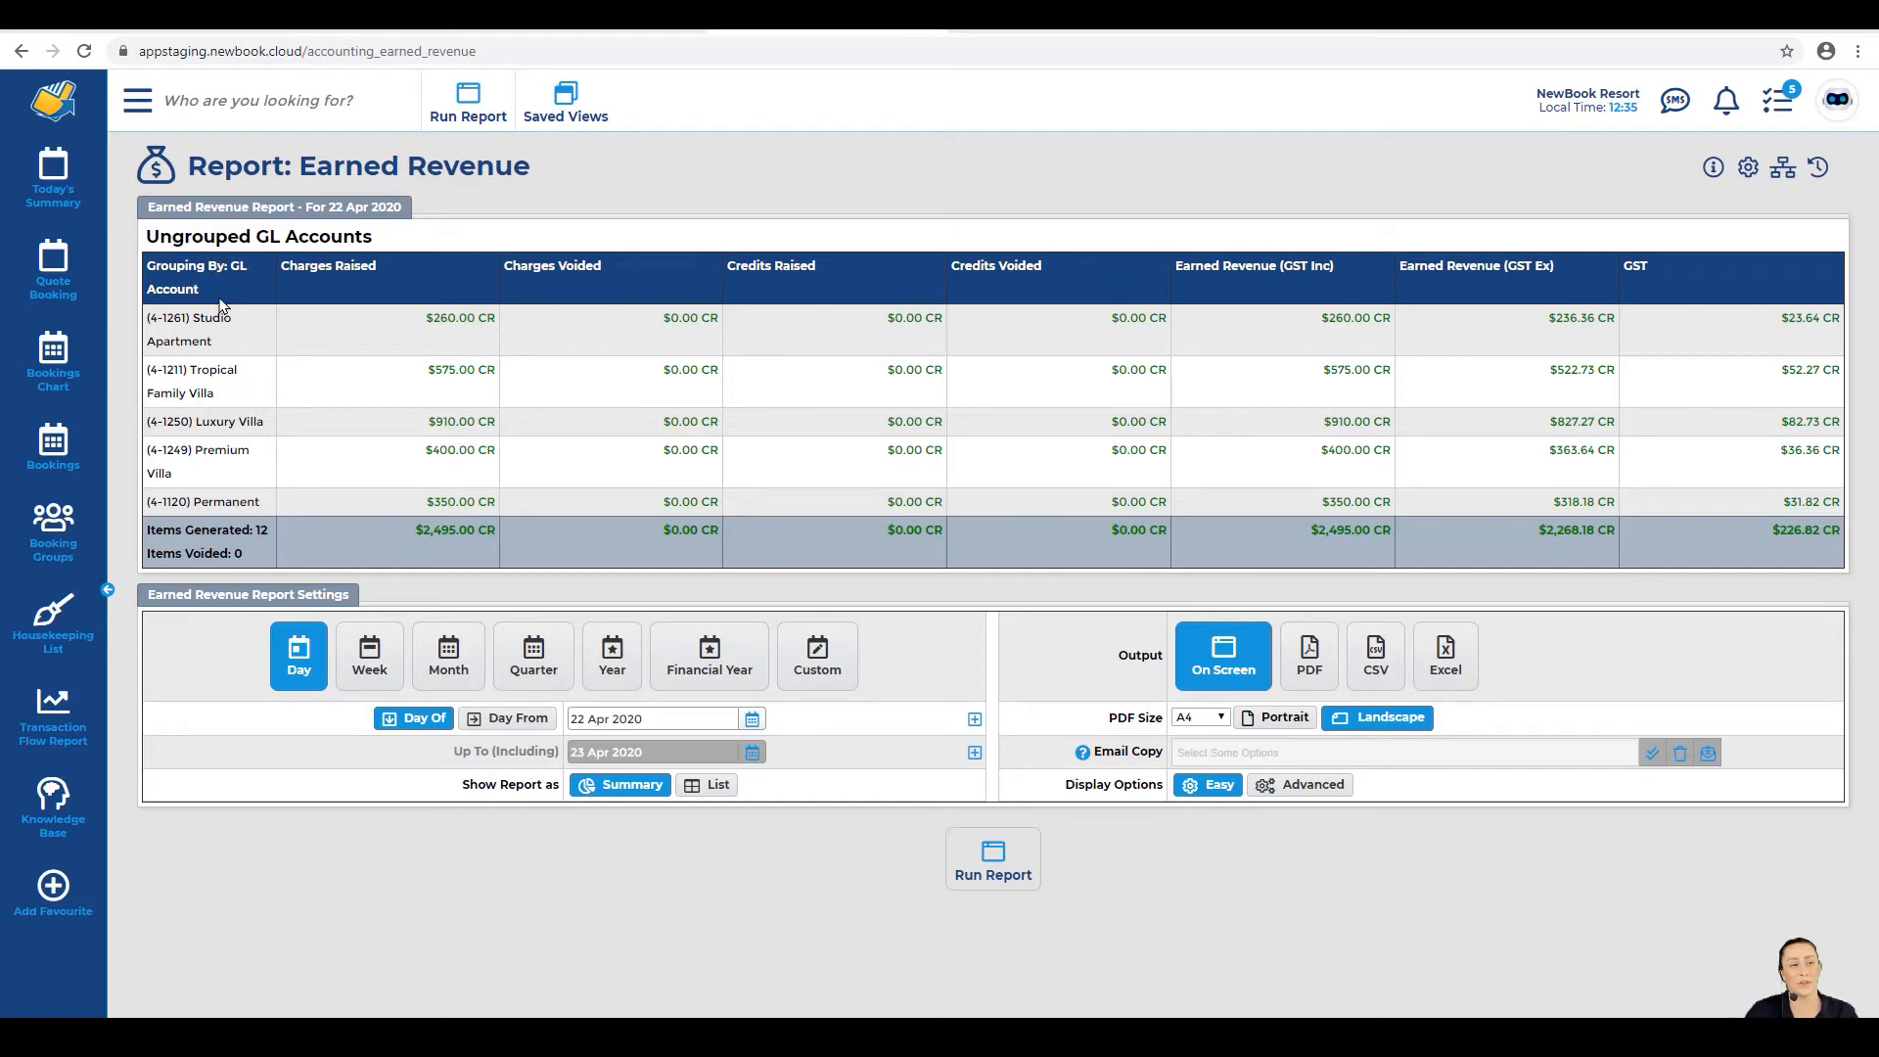
left_click_drag(146, 319, 225, 320)
left_click(233, 343)
left_click_drag(149, 423, 249, 426)
left_click(249, 426)
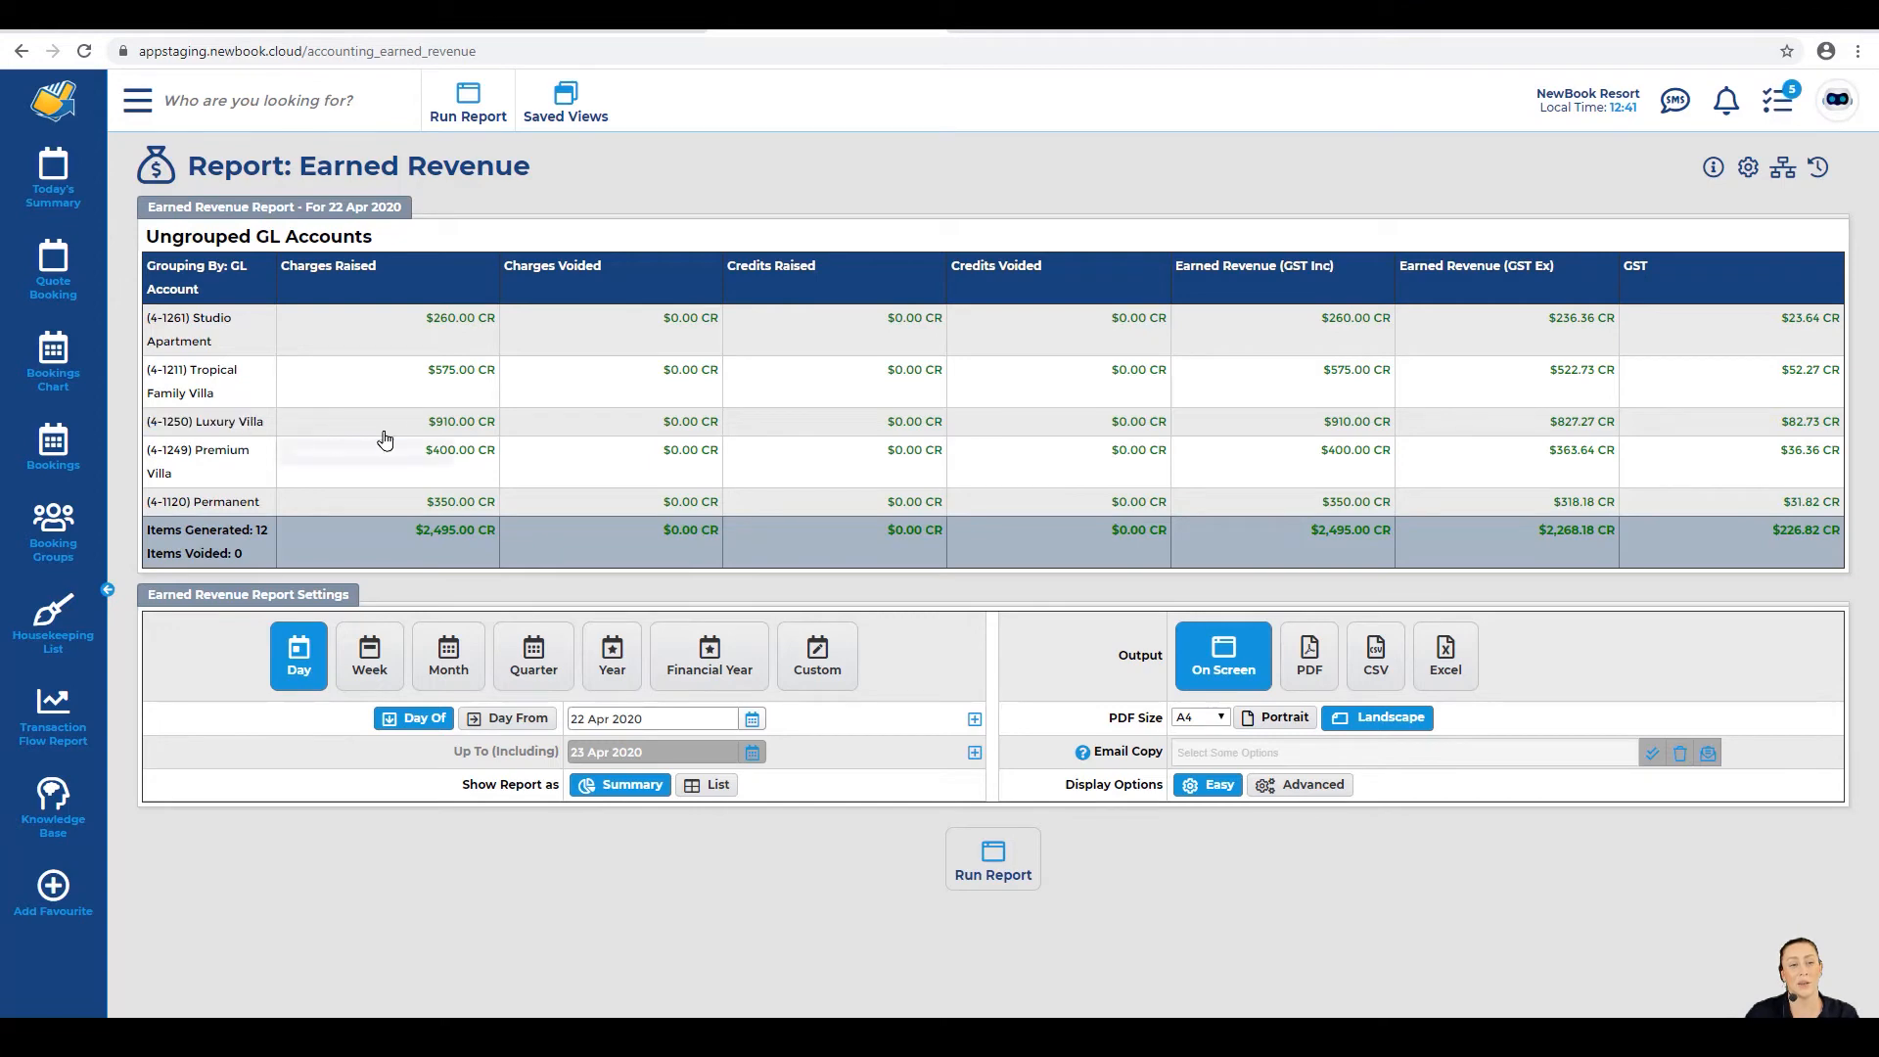
Step: Open the breakdown of charges raised for the Luxury Villa GL account, review its descriptions, amounts and GST, and close it
double_click(459, 426)
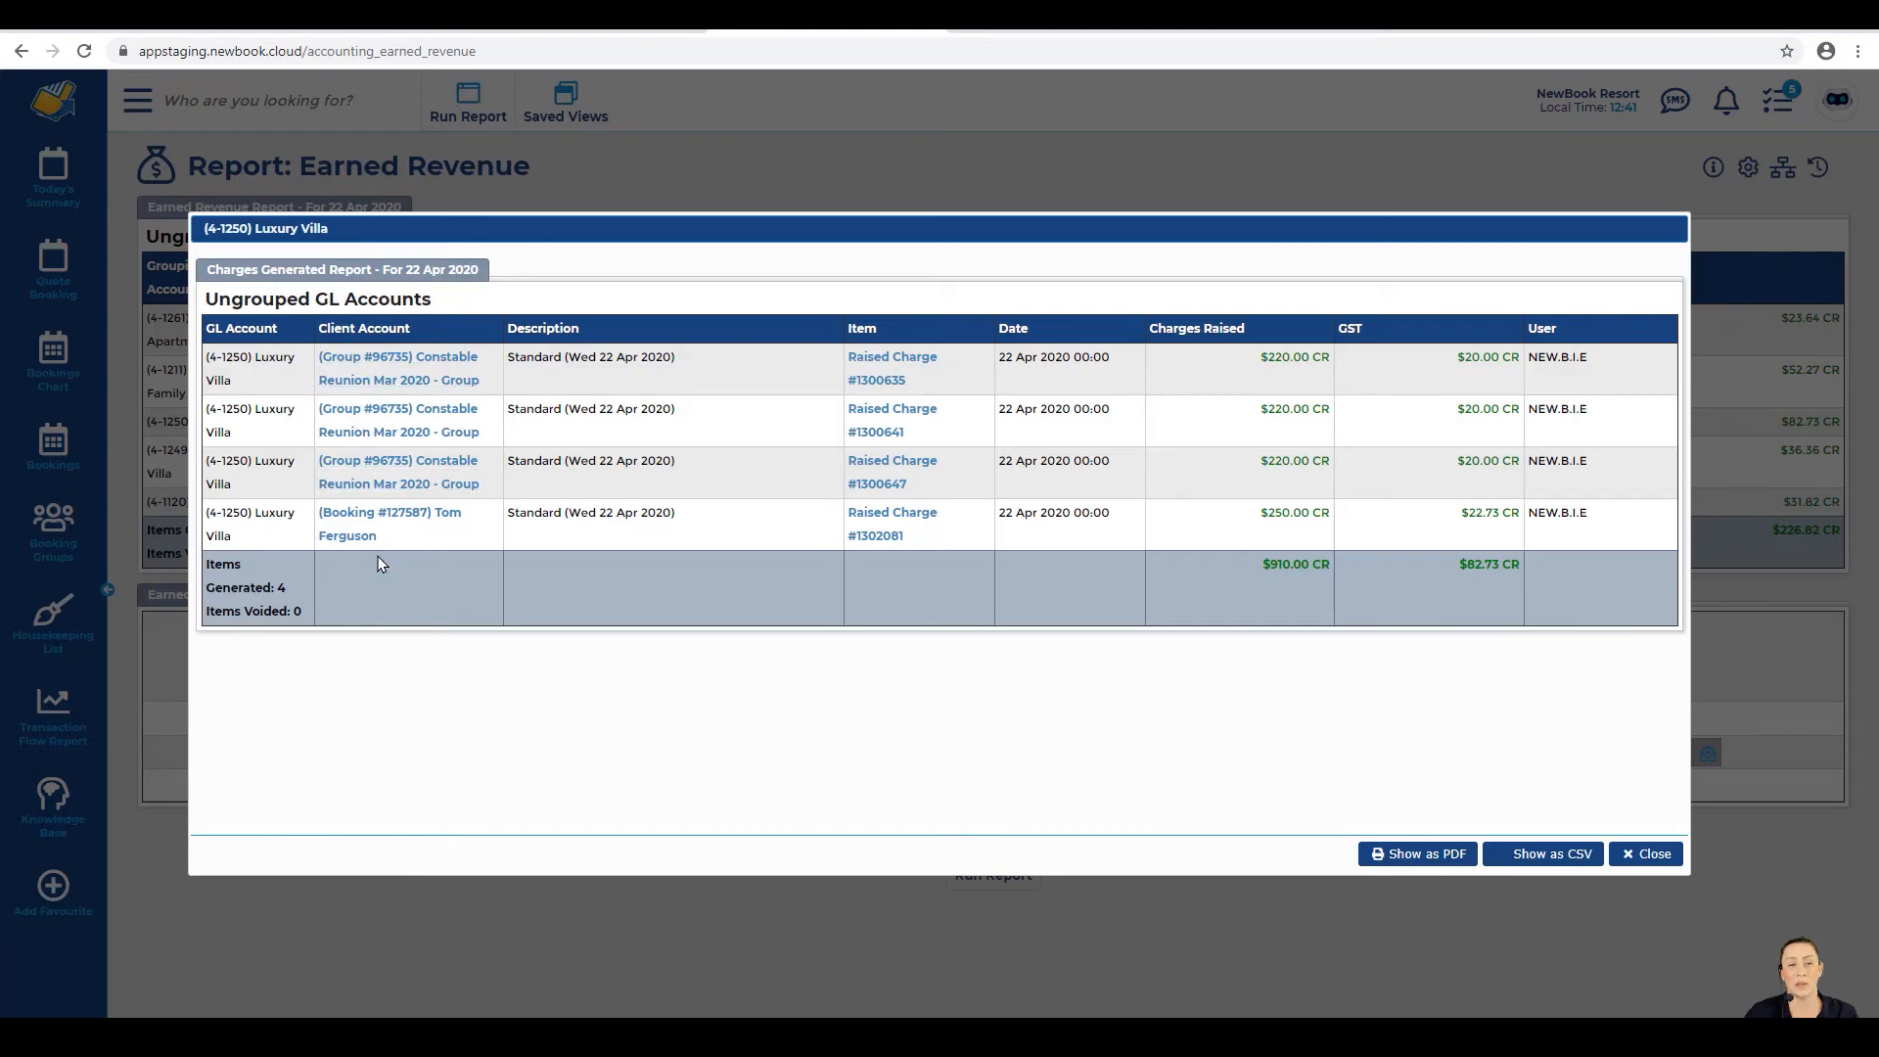
left_click_drag(507, 357, 672, 376)
left_click(671, 376)
left_click_drag(1257, 359, 1318, 513)
left_click_drag(1469, 513, 1496, 513)
left_click_drag(1349, 328, 1374, 330)
left_click(1497, 319)
left_click(1646, 854)
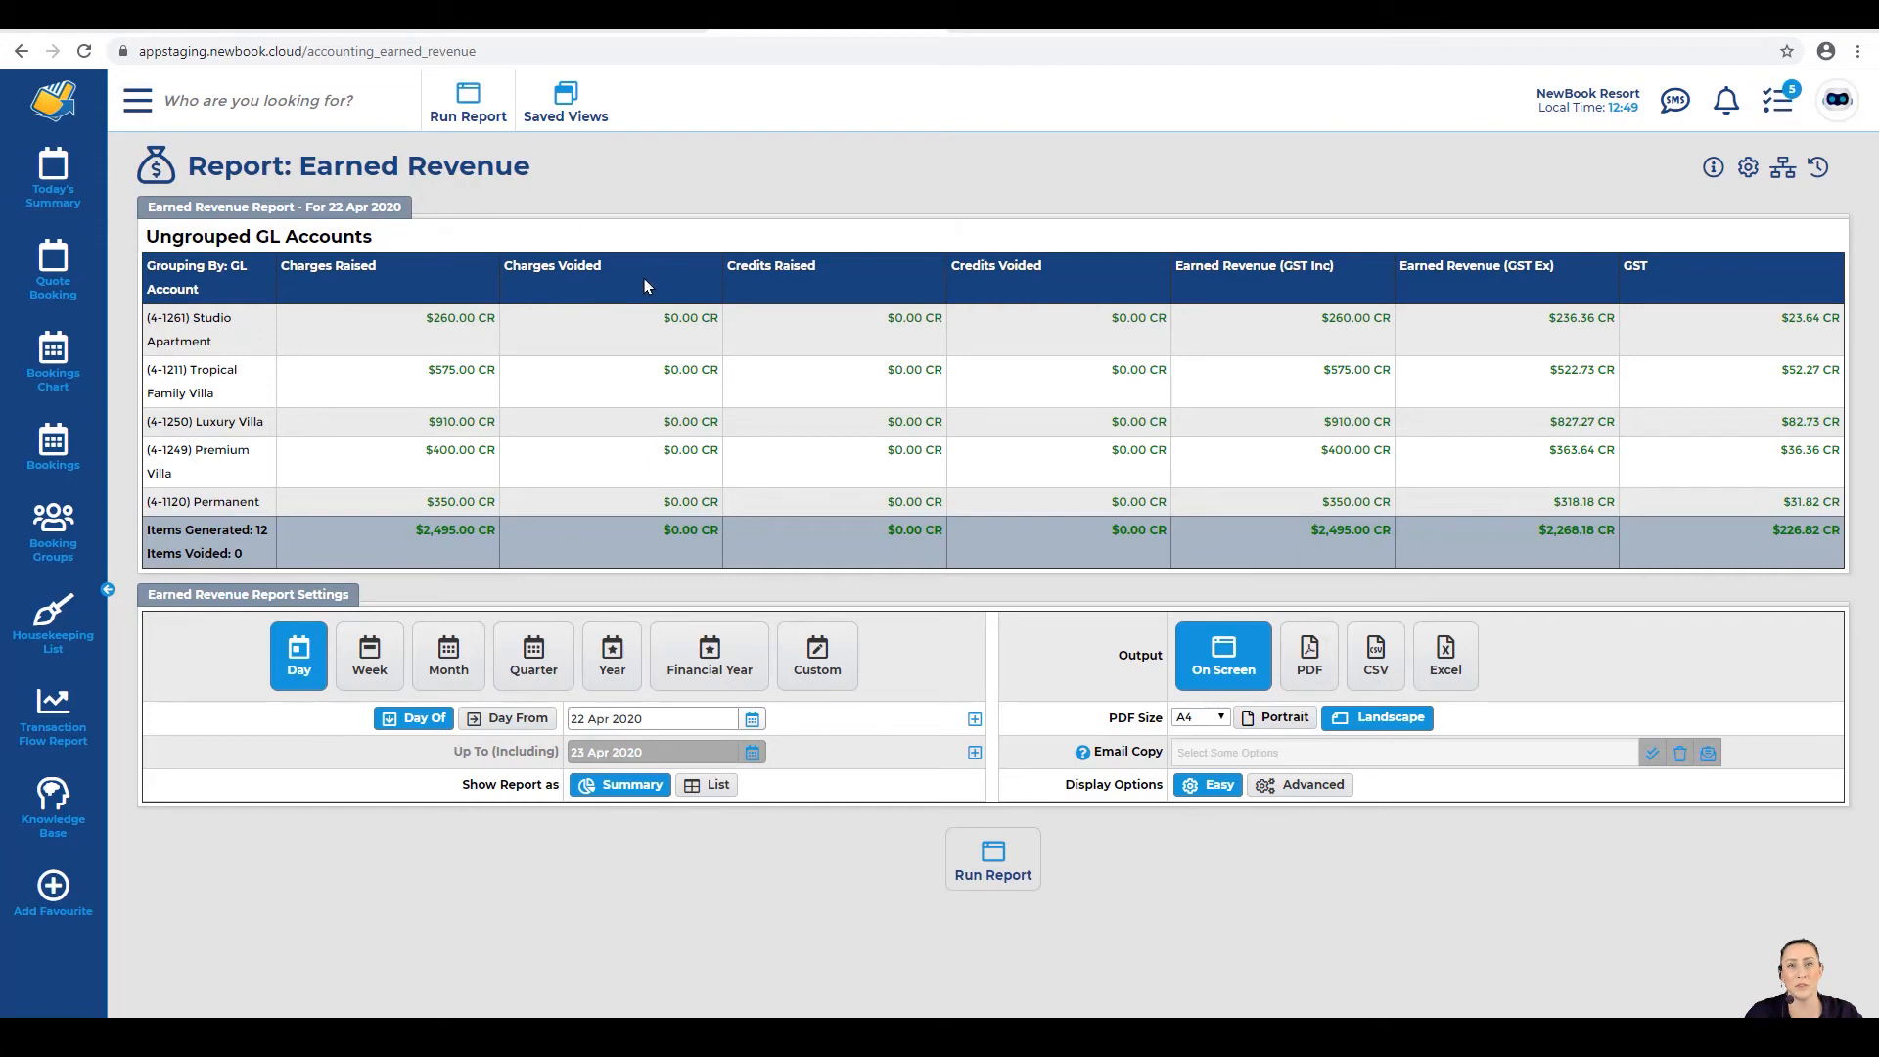
Step: Review the report's GL accounts and the totals for raised and voided charges, credits and GST-inclusive earned revenue
left_click_drag(147, 321, 248, 421)
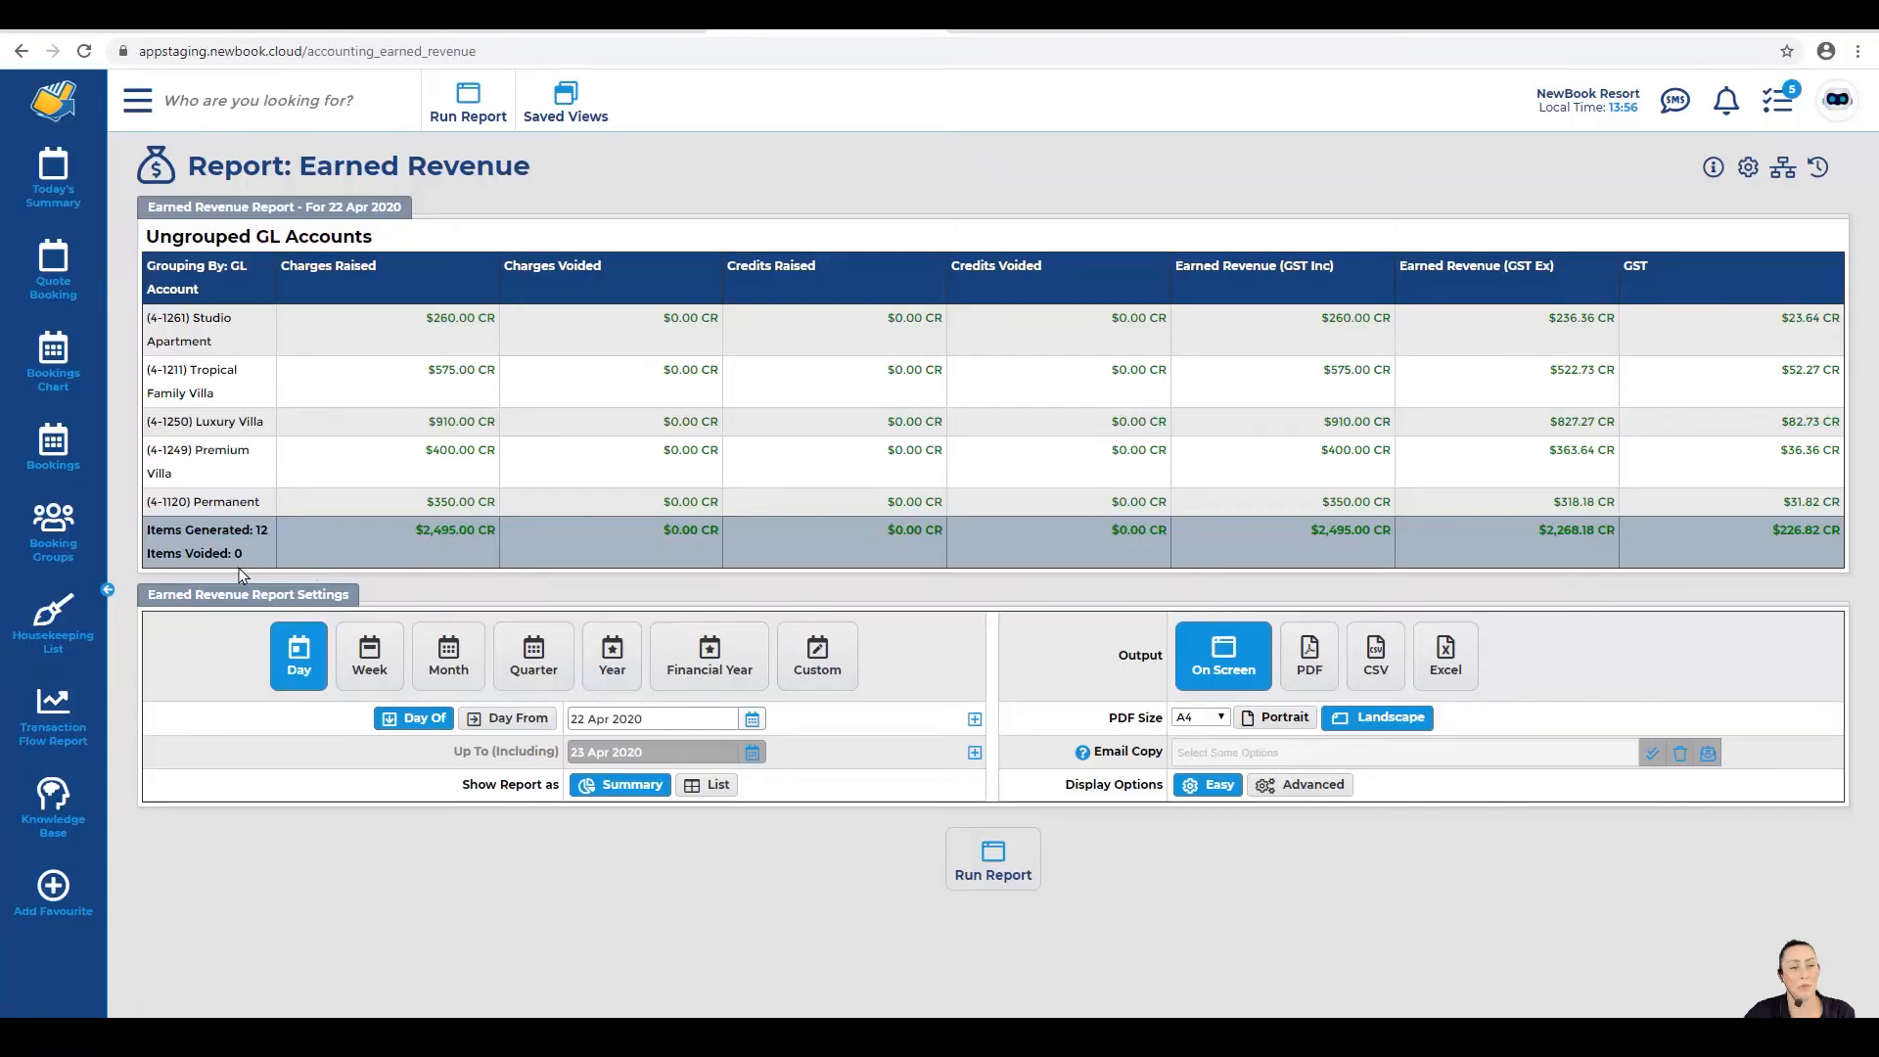
left_click_drag(418, 530, 476, 530)
left_click_drag(664, 540, 727, 541)
left_click_drag(894, 535, 1013, 533)
left_click_drag(1314, 535, 1384, 537)
Step: Compare the earned revenue columns including and excluding GST, and check the GST total
left_click_drag(1280, 266, 1496, 274)
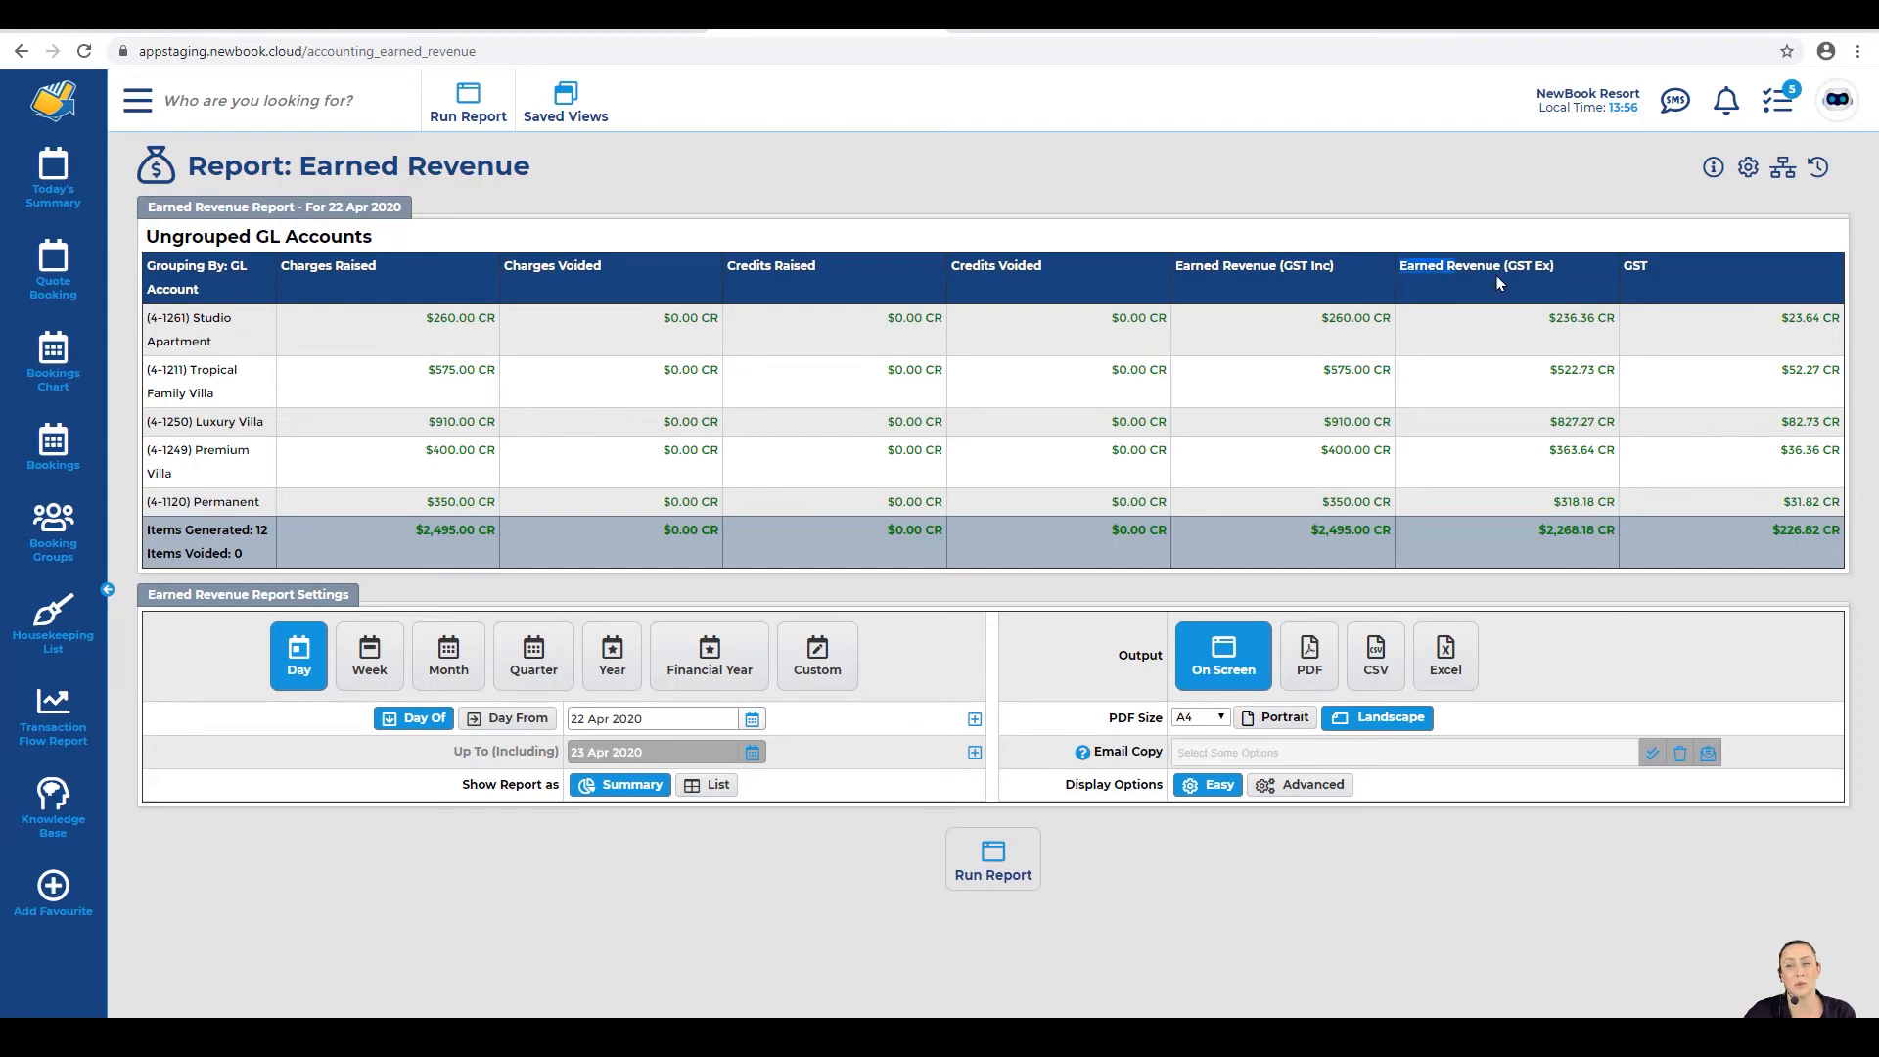
left_click(1563, 277)
left_click(1628, 272)
left_click_drag(1773, 528, 1838, 531)
left_click(1806, 536)
Step: Recheck the Earned Revenue report's date heading, charges raised column, GST total and title
left_click_drag(144, 208, 404, 215)
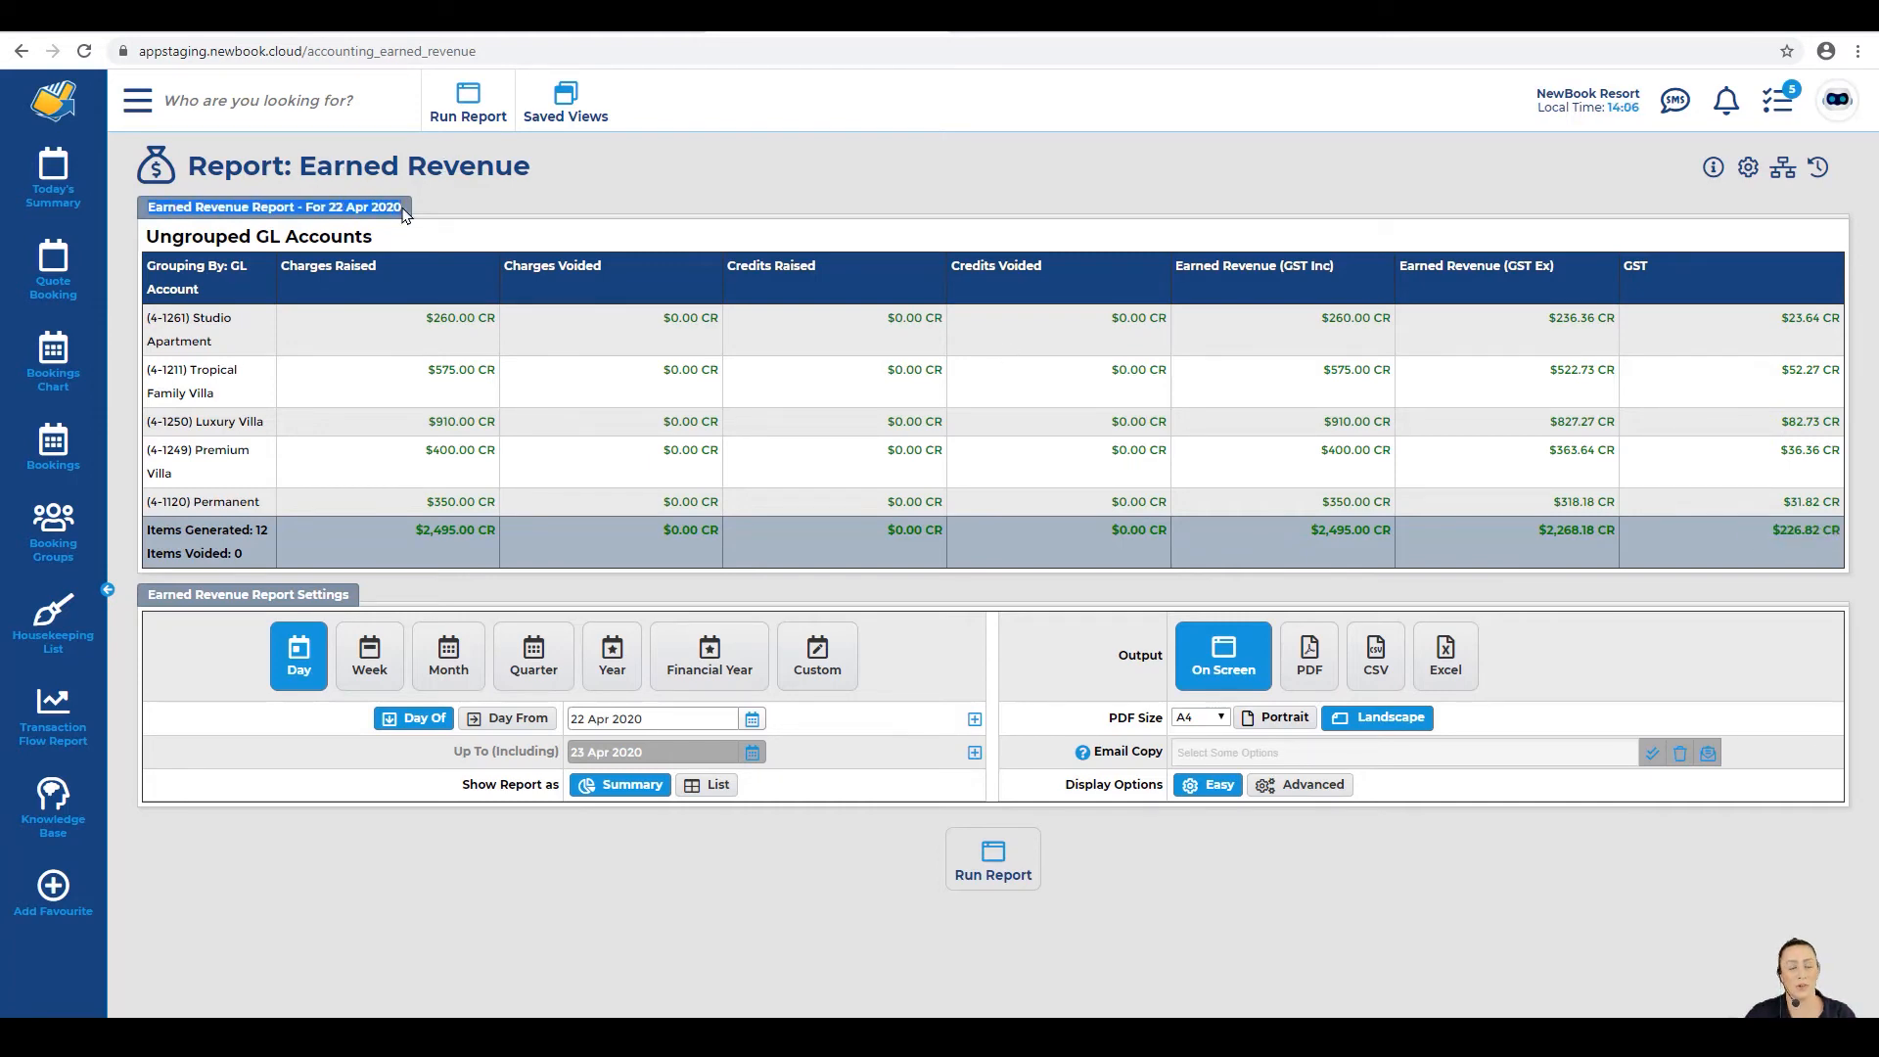
left_click(404, 215)
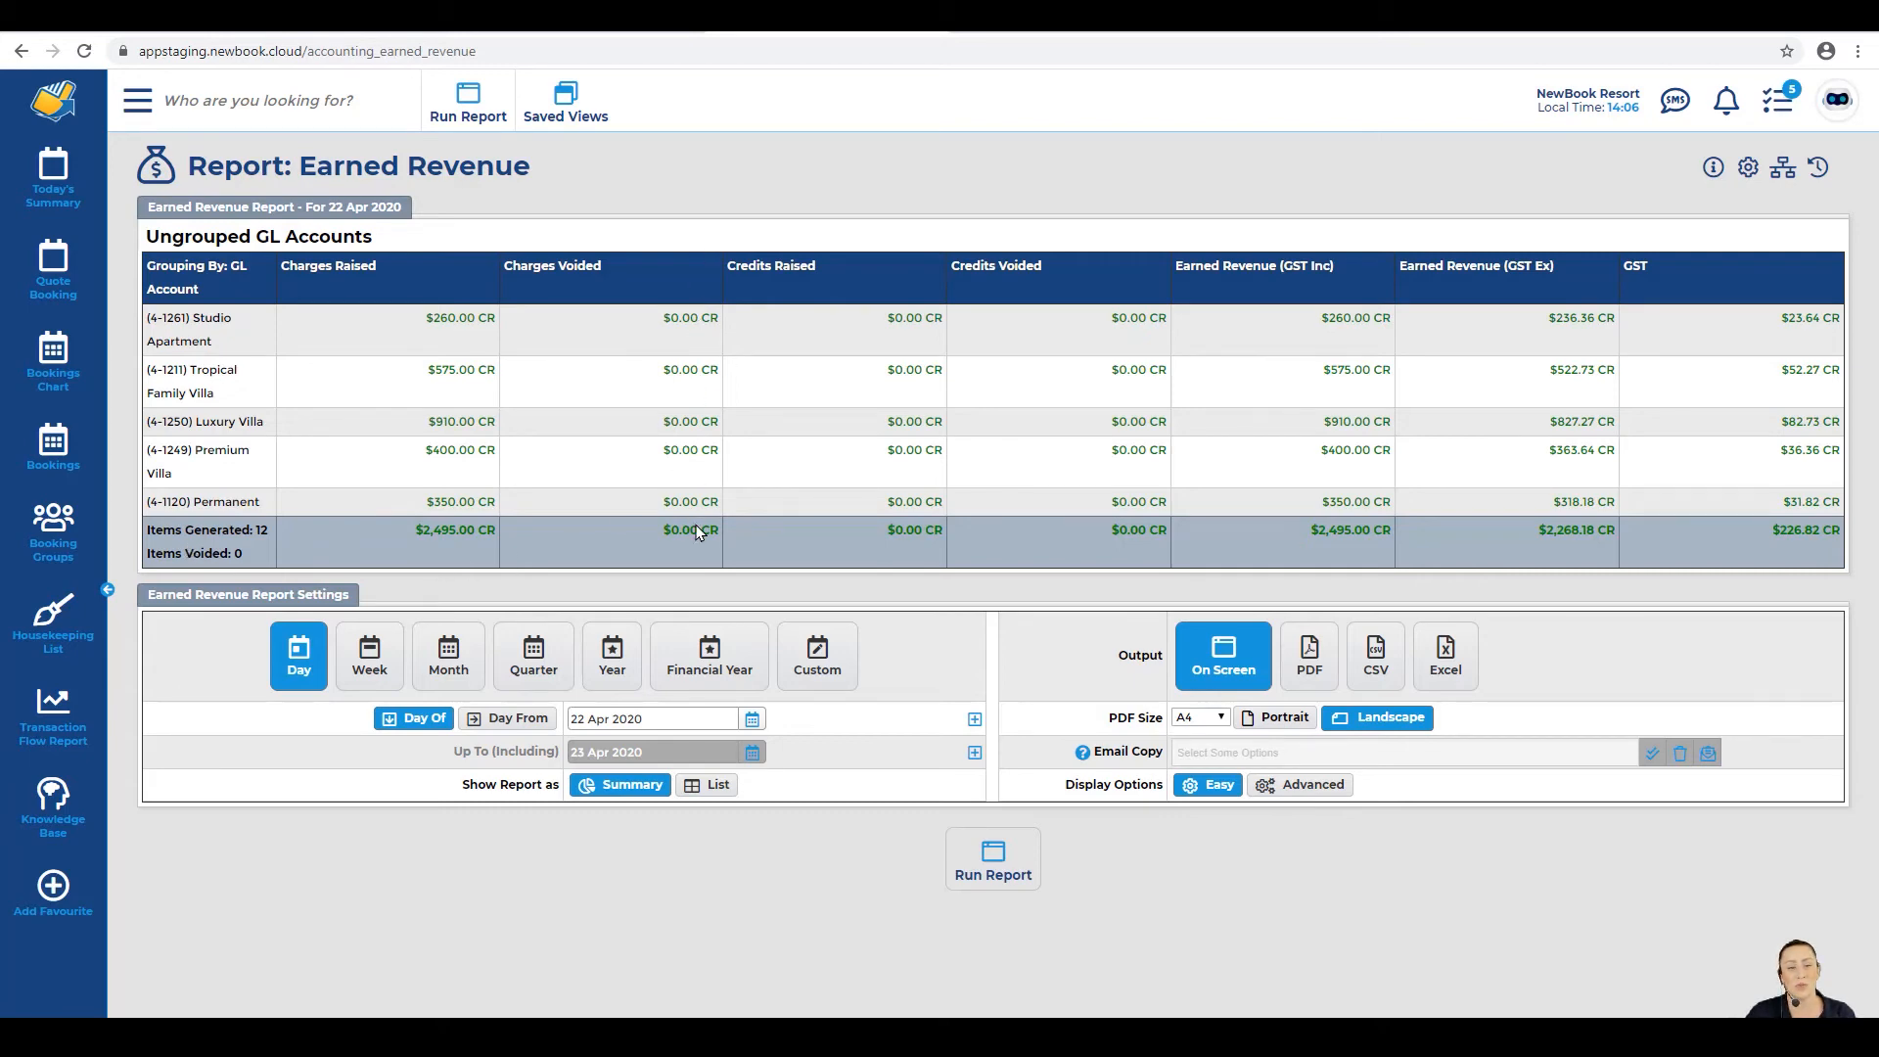
left_click_drag(267, 261, 421, 274)
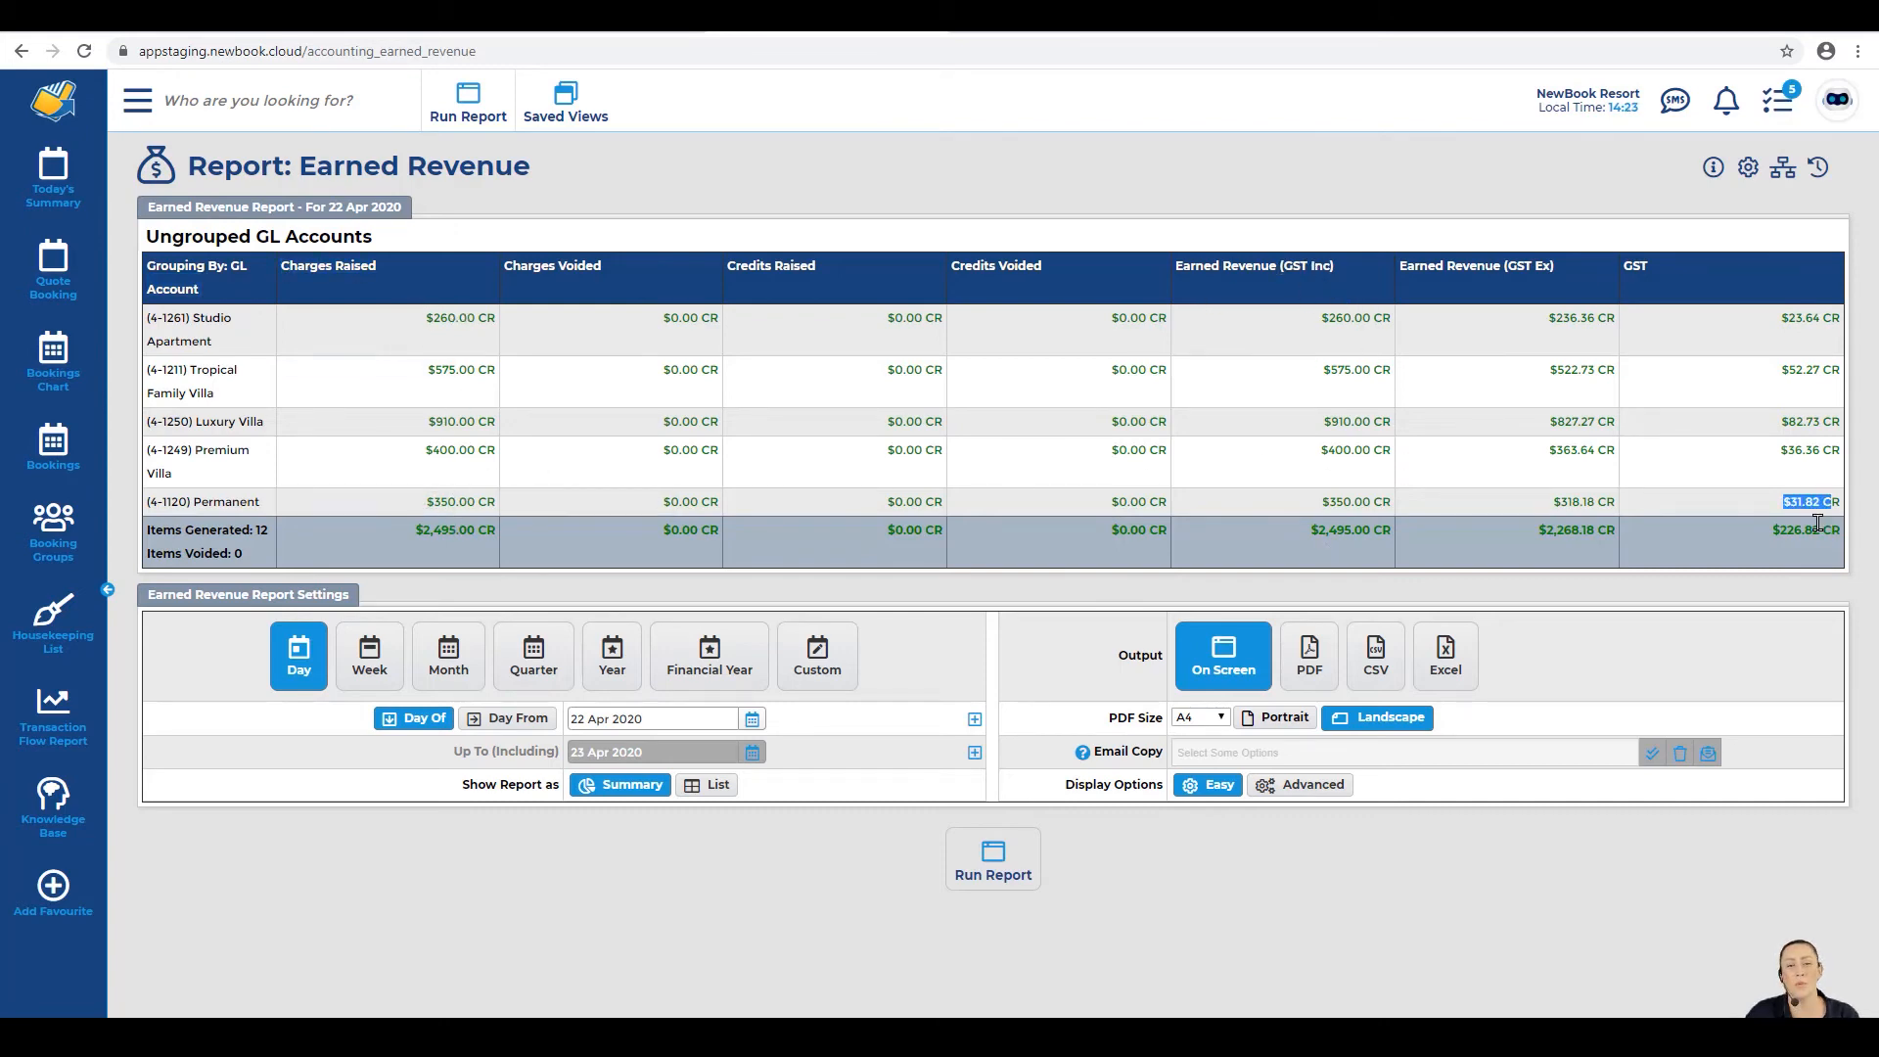
left_click(1787, 536)
left_click_drag(197, 166, 550, 162)
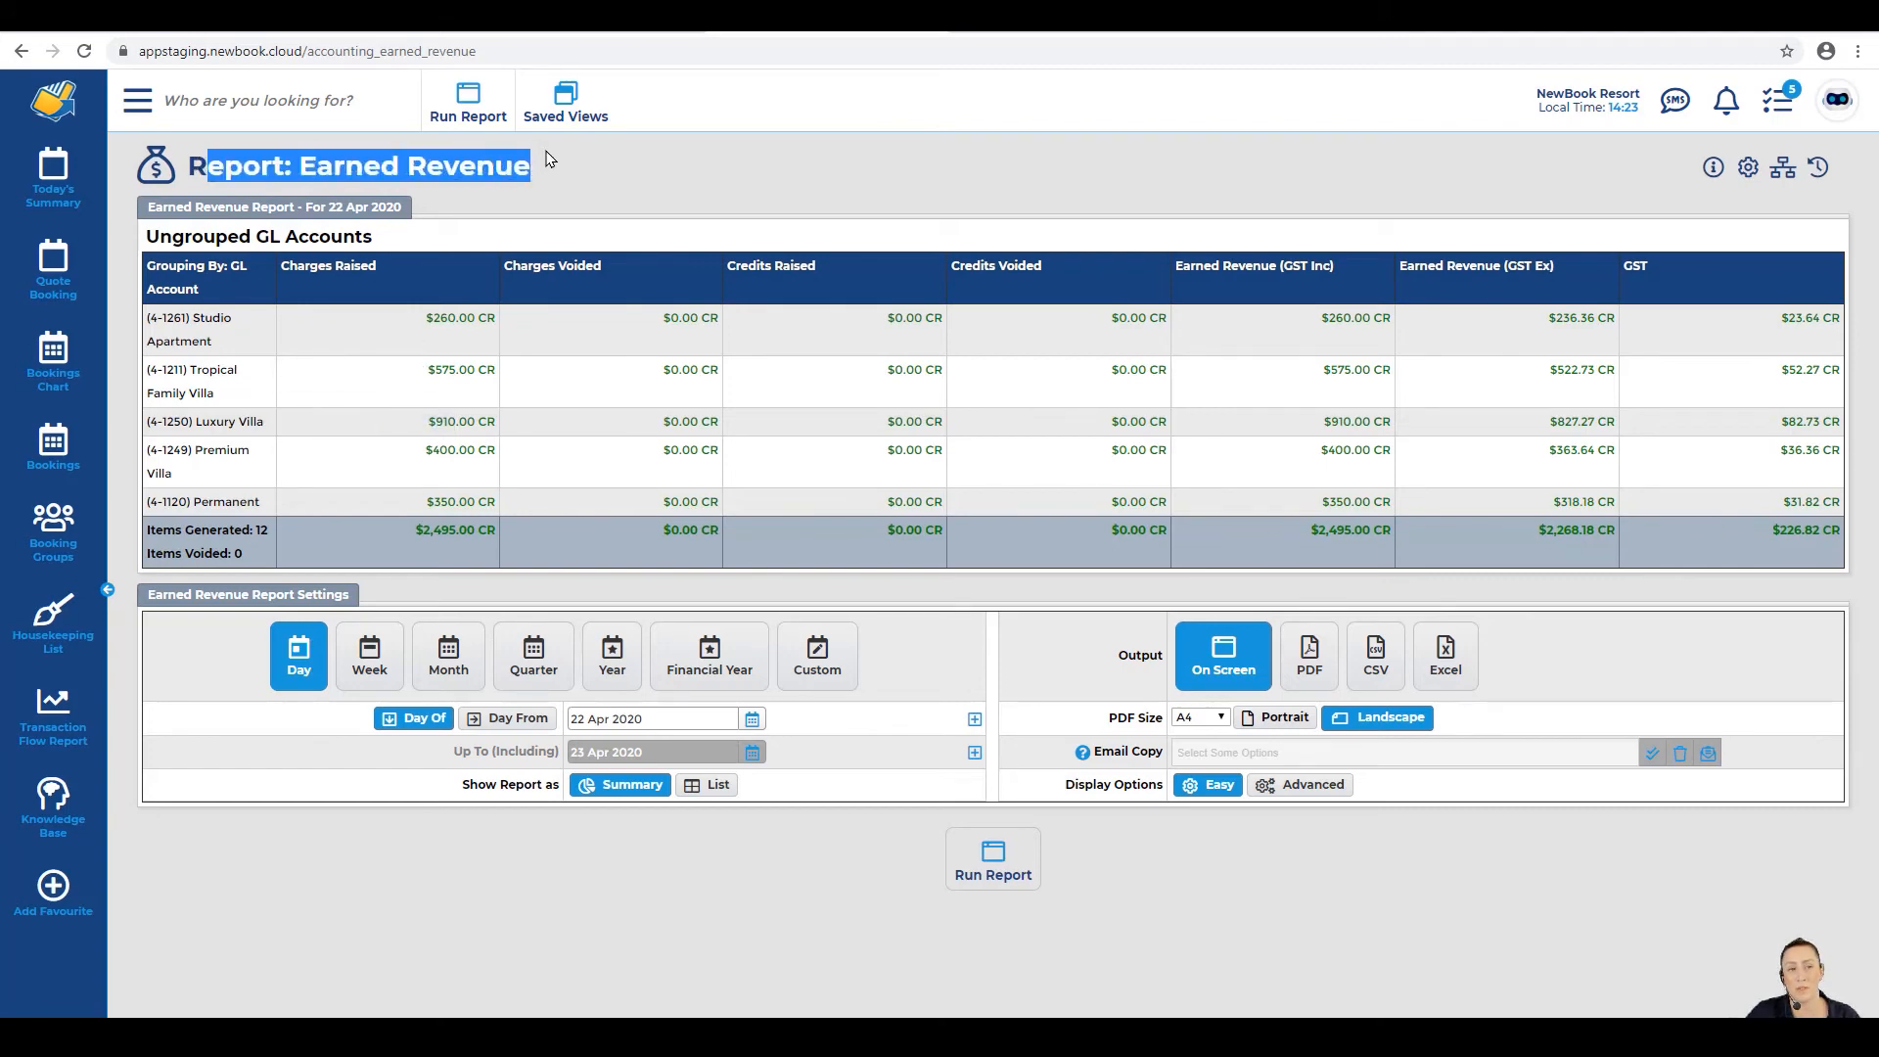
Step: Search for the Luxury Villa booking by its booking number, open it, and review its tariff and Continental Daily Breakfast charges
left_click(1788, 546)
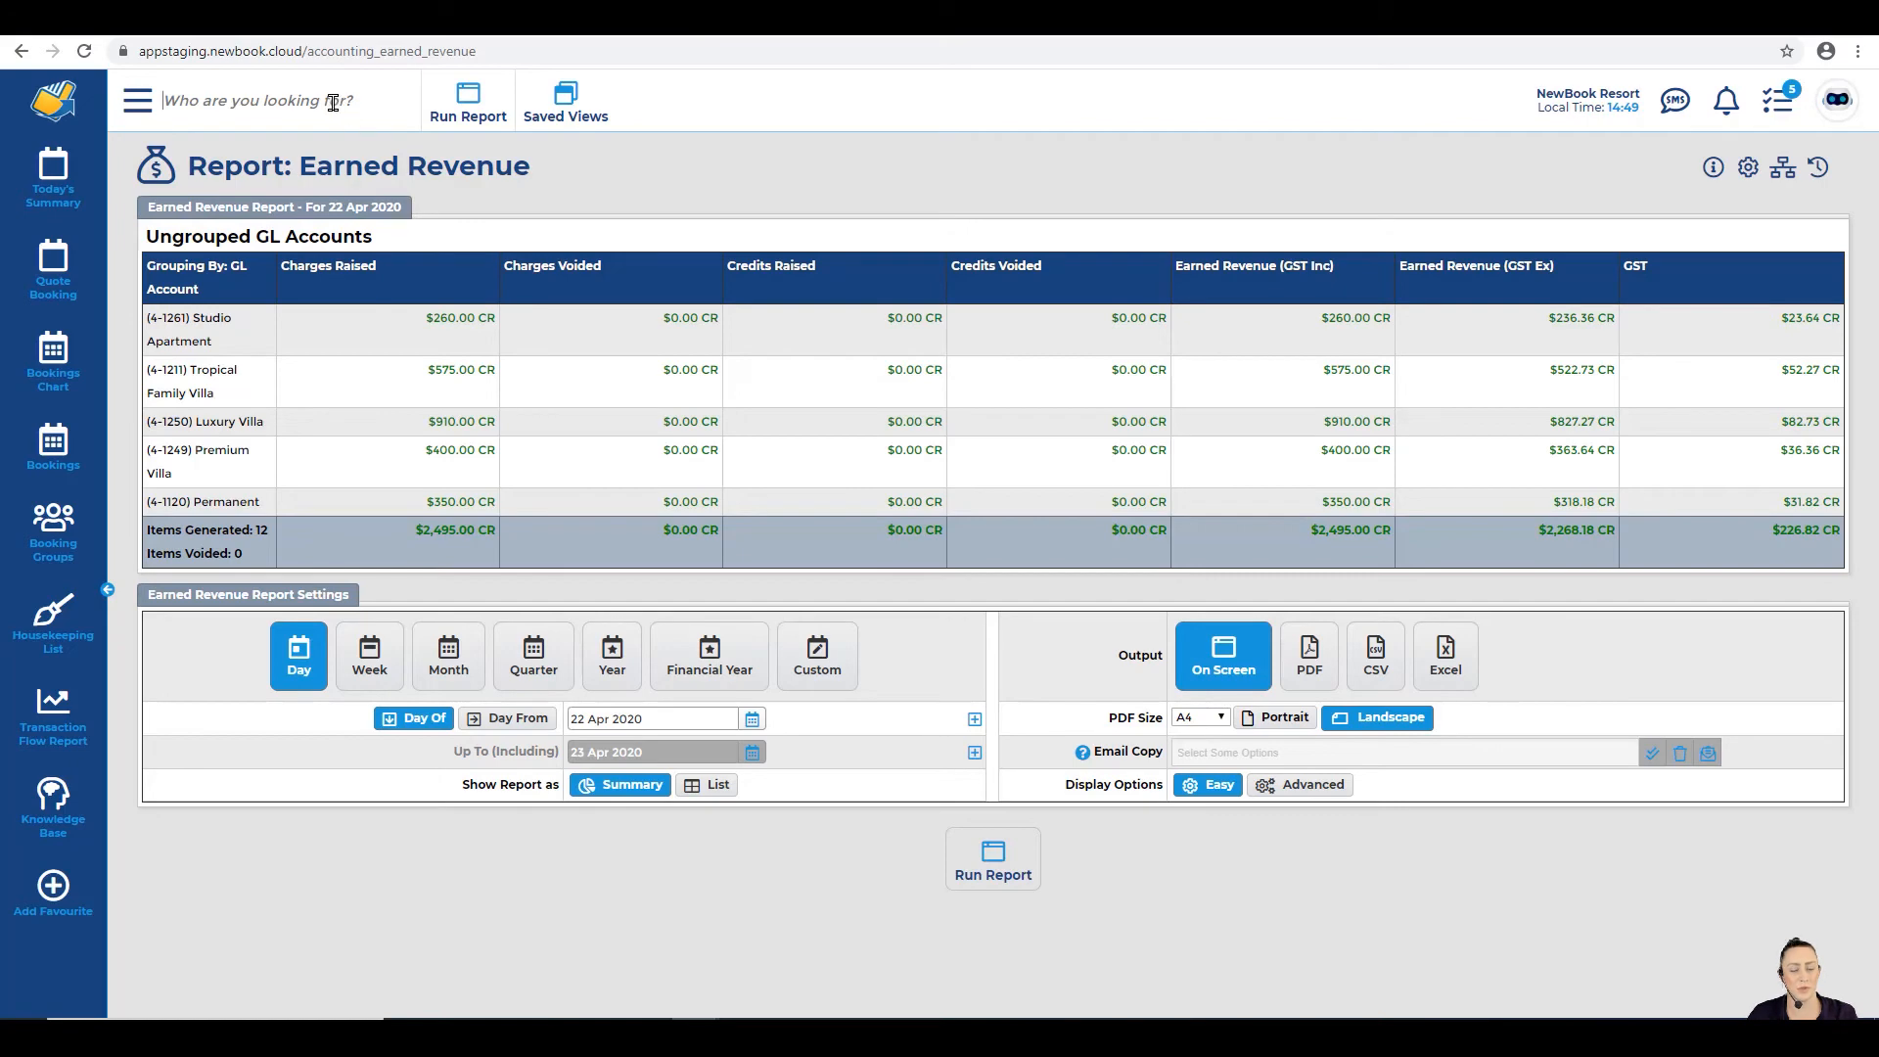
left_click(293, 99)
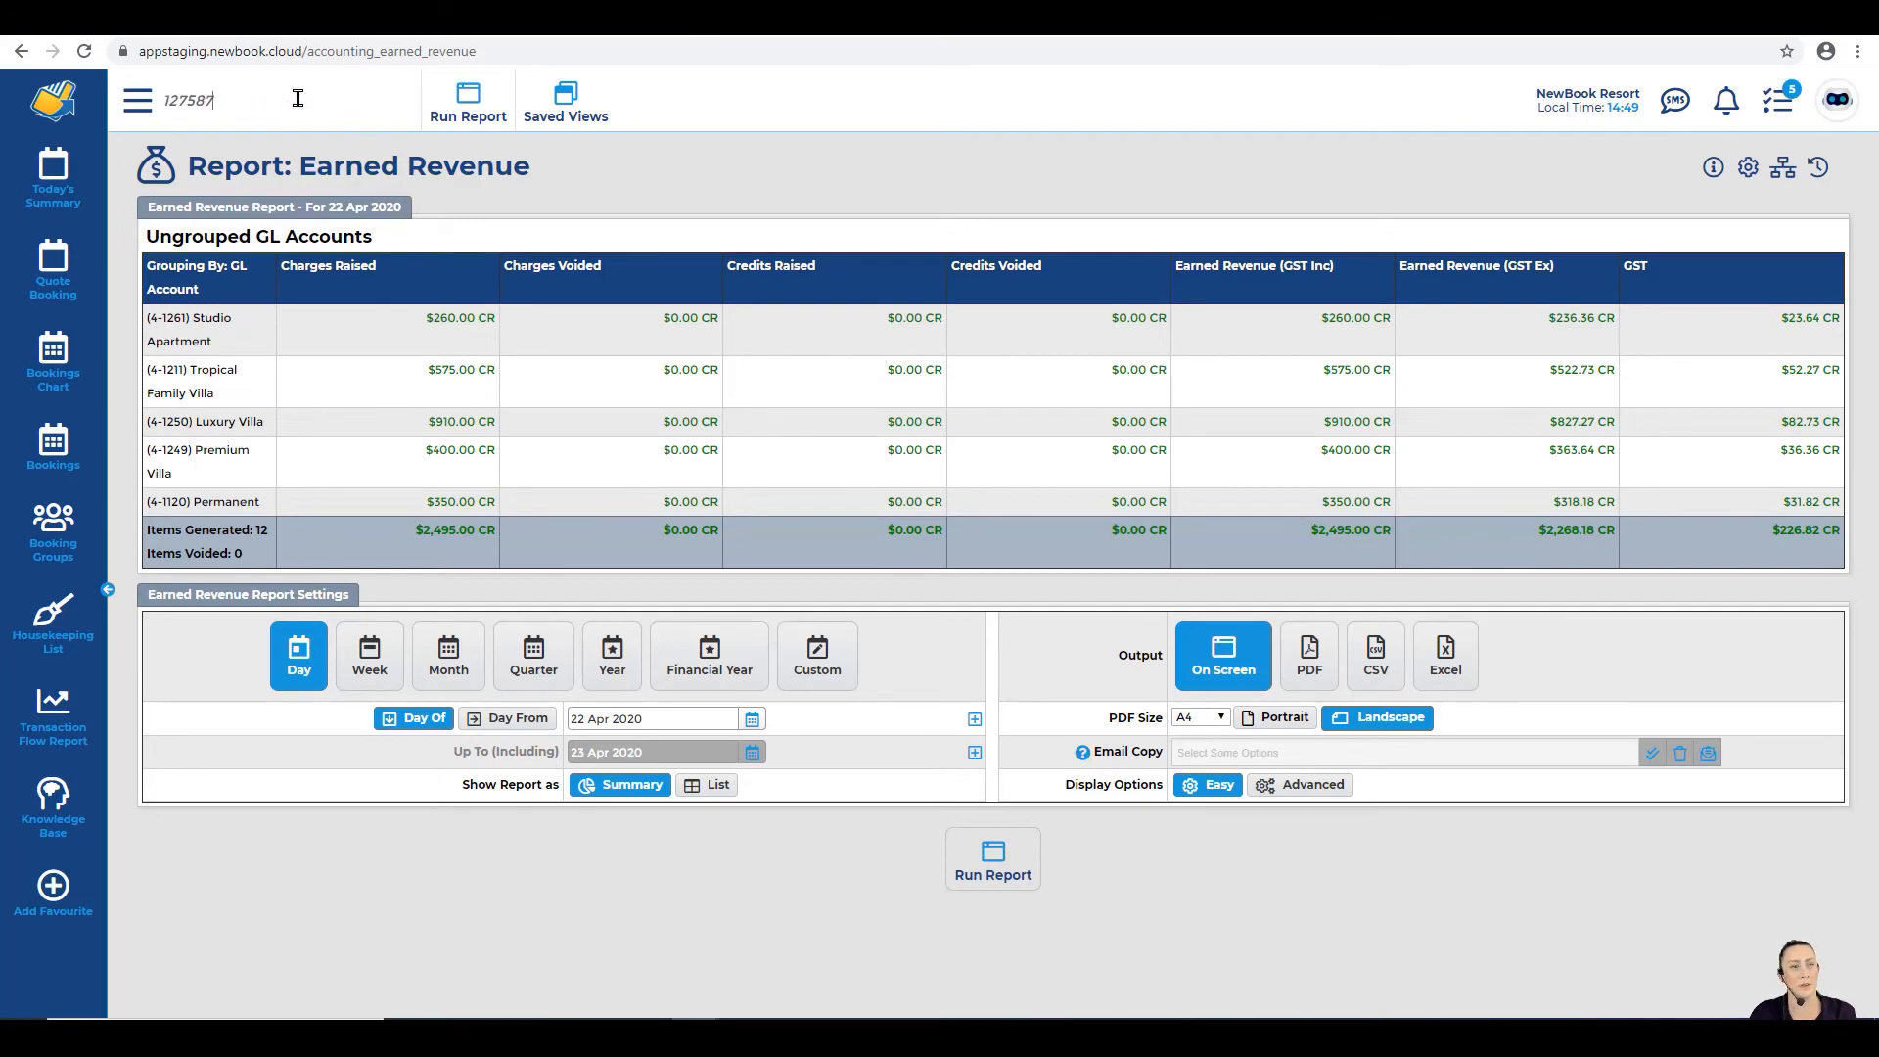
key("Return")
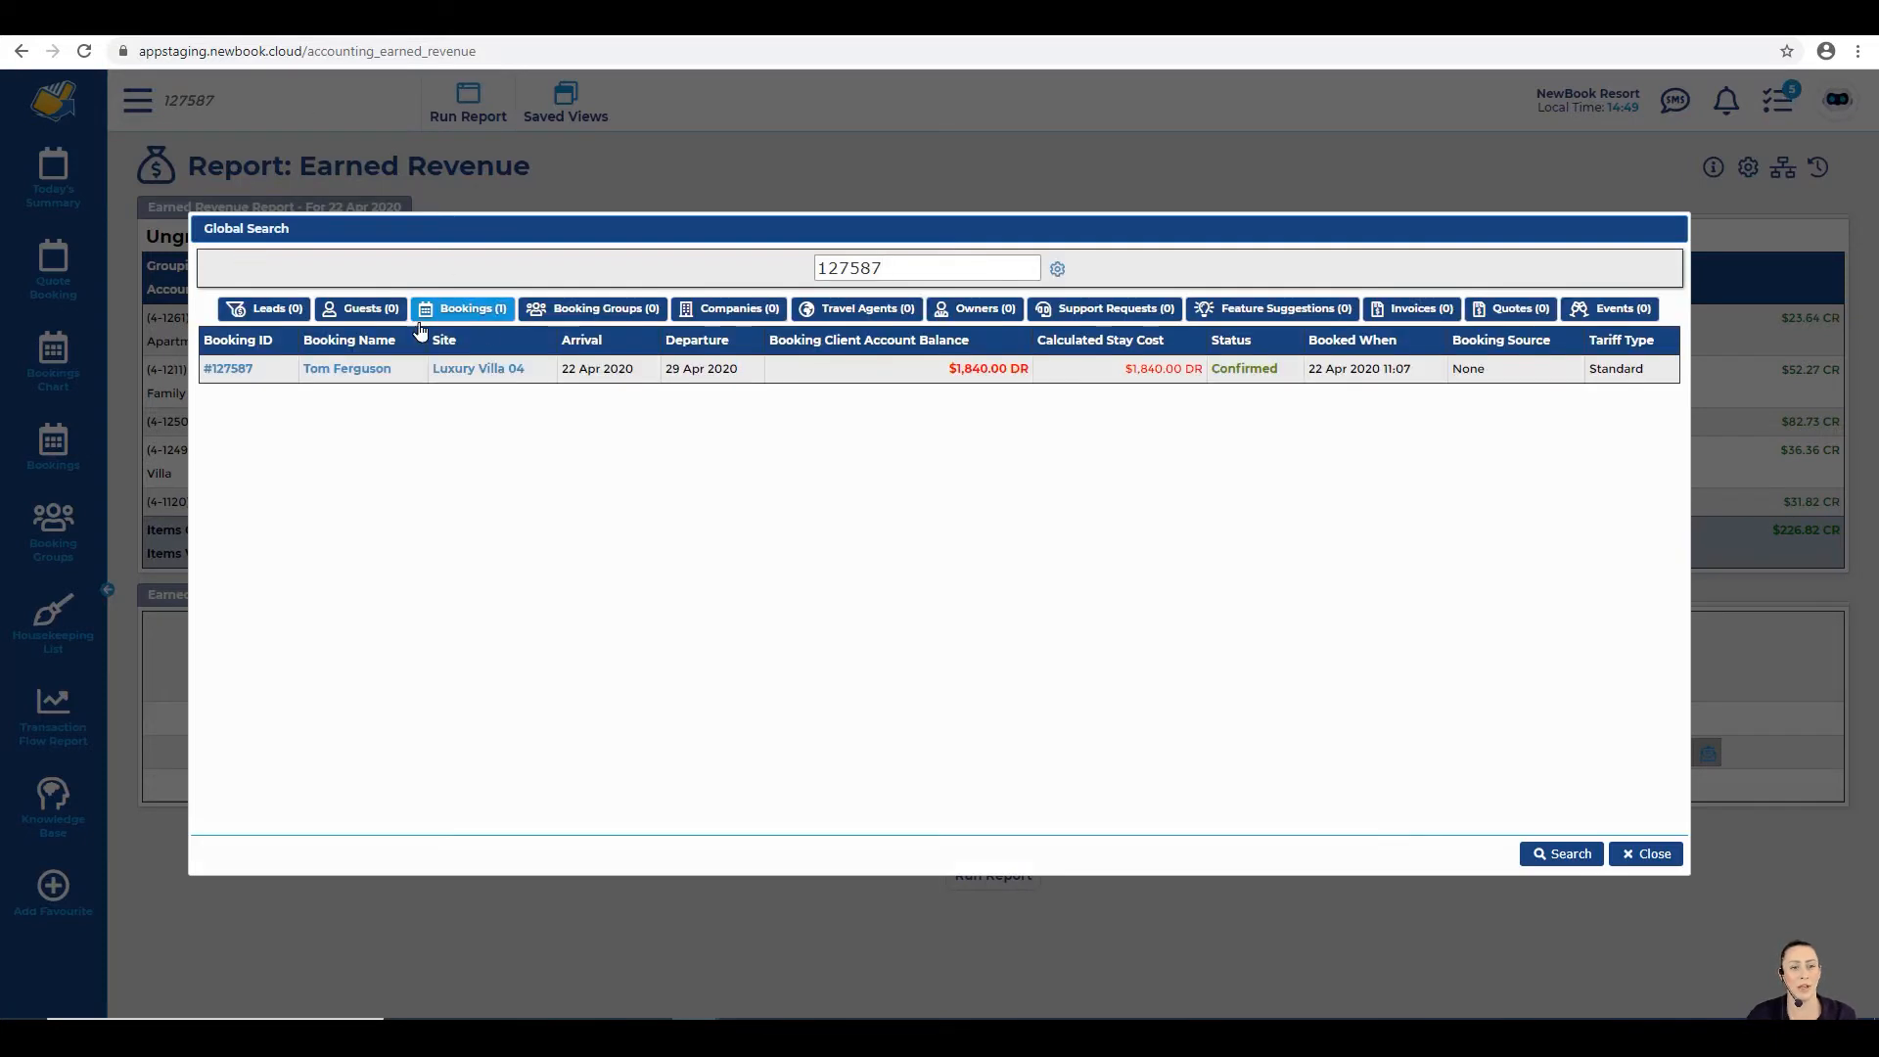
left_click(233, 375)
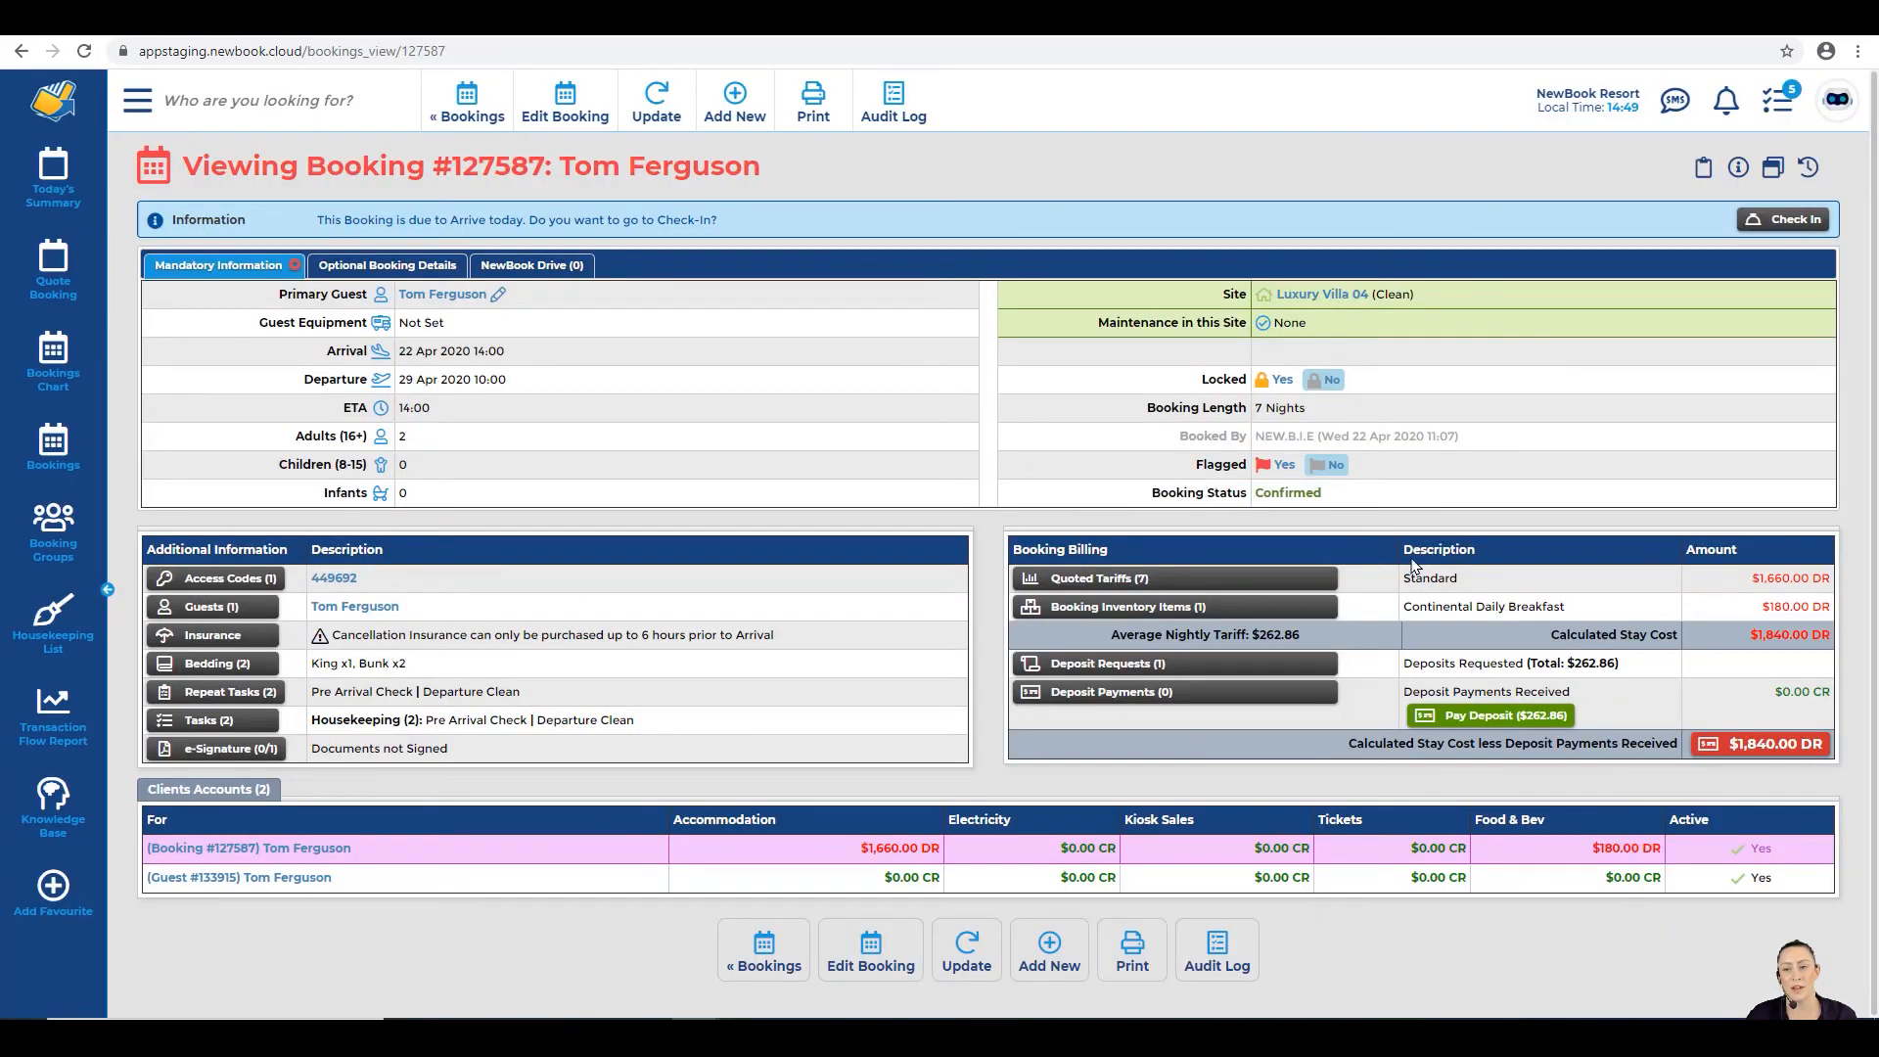
left_click_drag(1753, 582, 1827, 605)
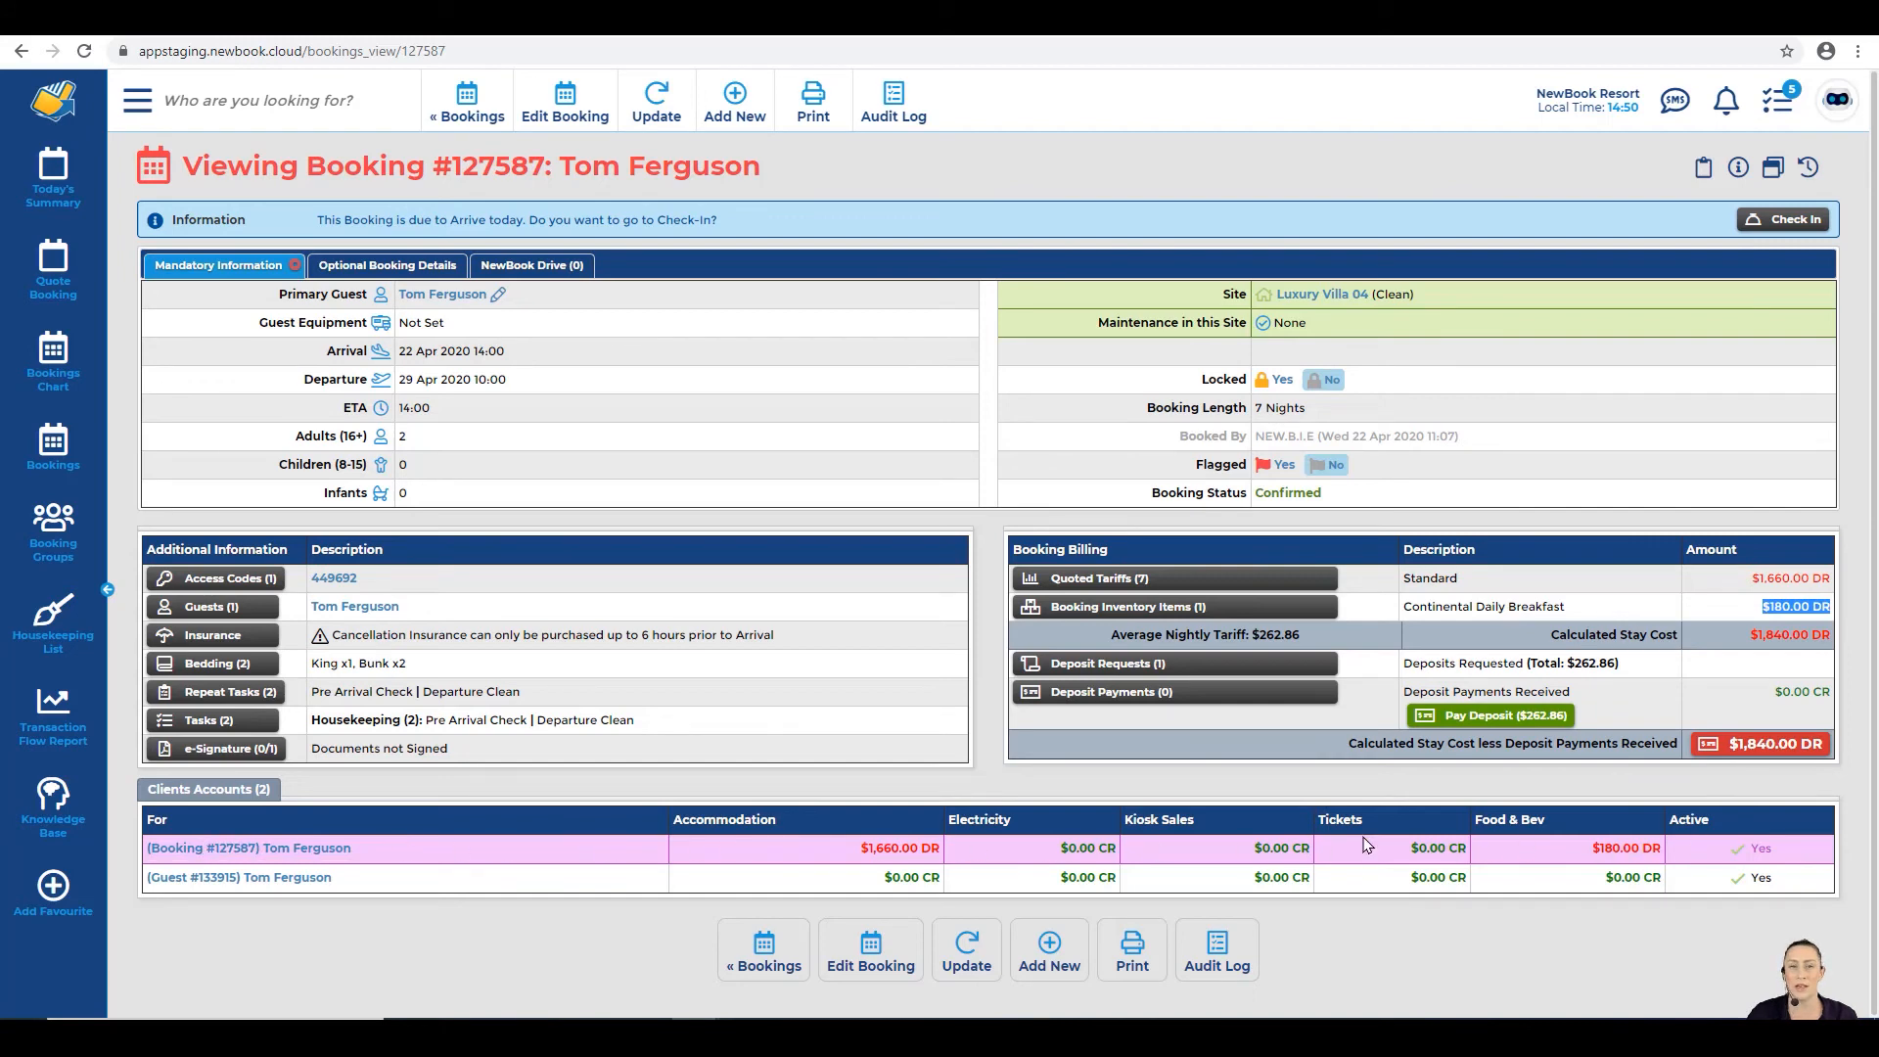
Step: Cancel the open Luxury Villa 04 booking and confirm the cancellation
left_click(662, 116)
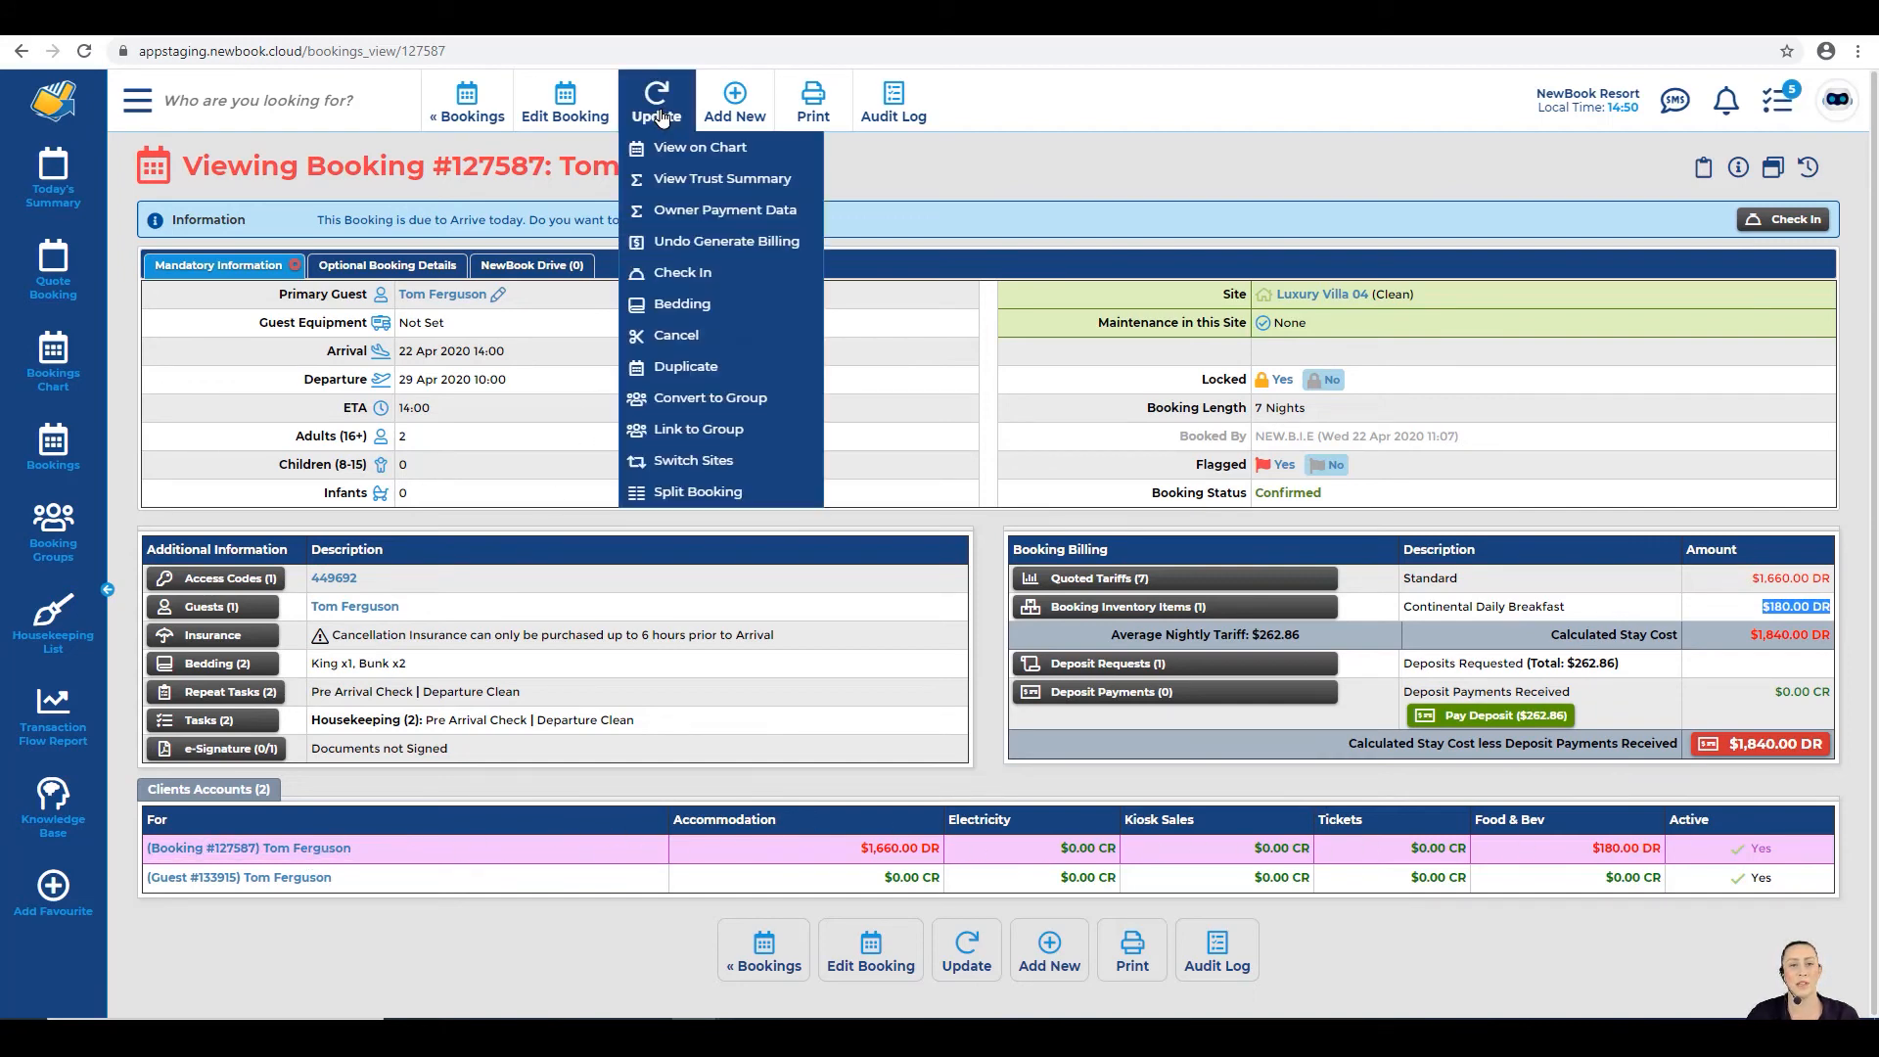
left_click(668, 338)
left_click(1531, 856)
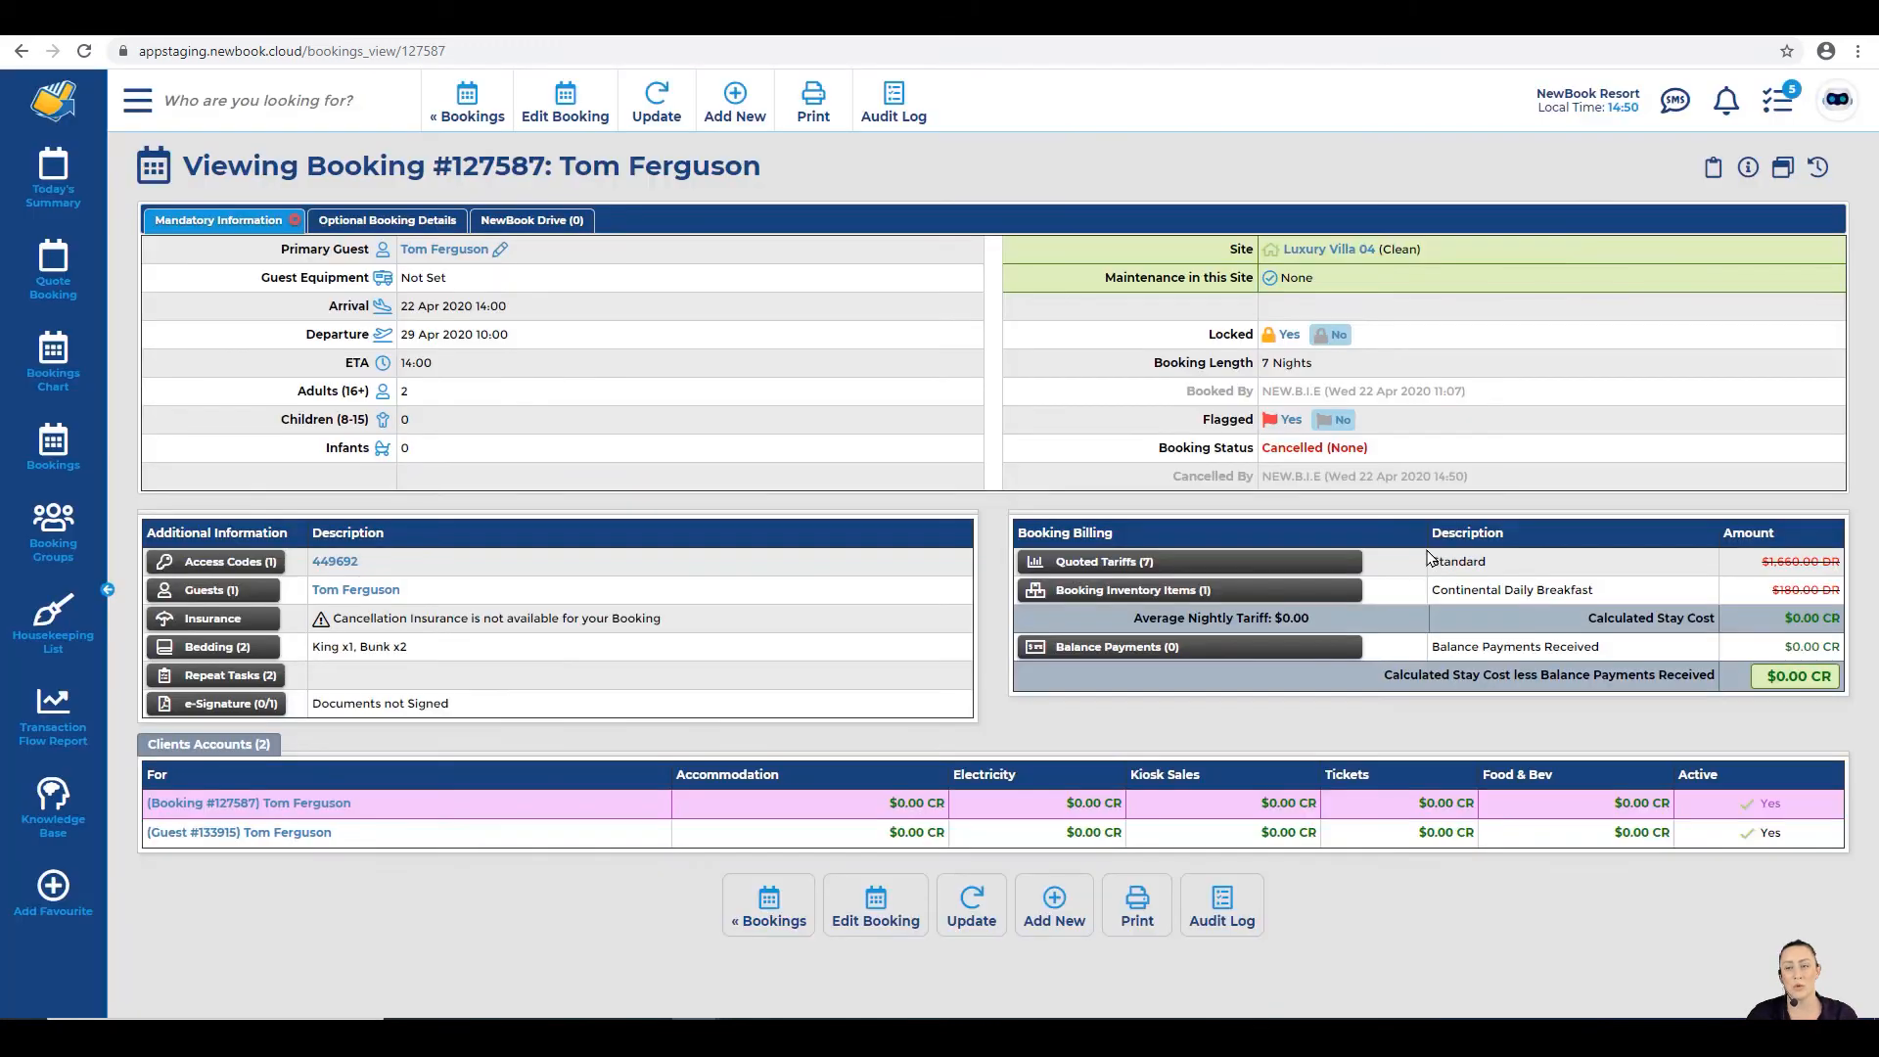
Step: Review the cancelled booking's status, its Standard tariff and Continental Daily Breakfast amounts, and its client account balances
left_click_drag(1157, 458, 1427, 466)
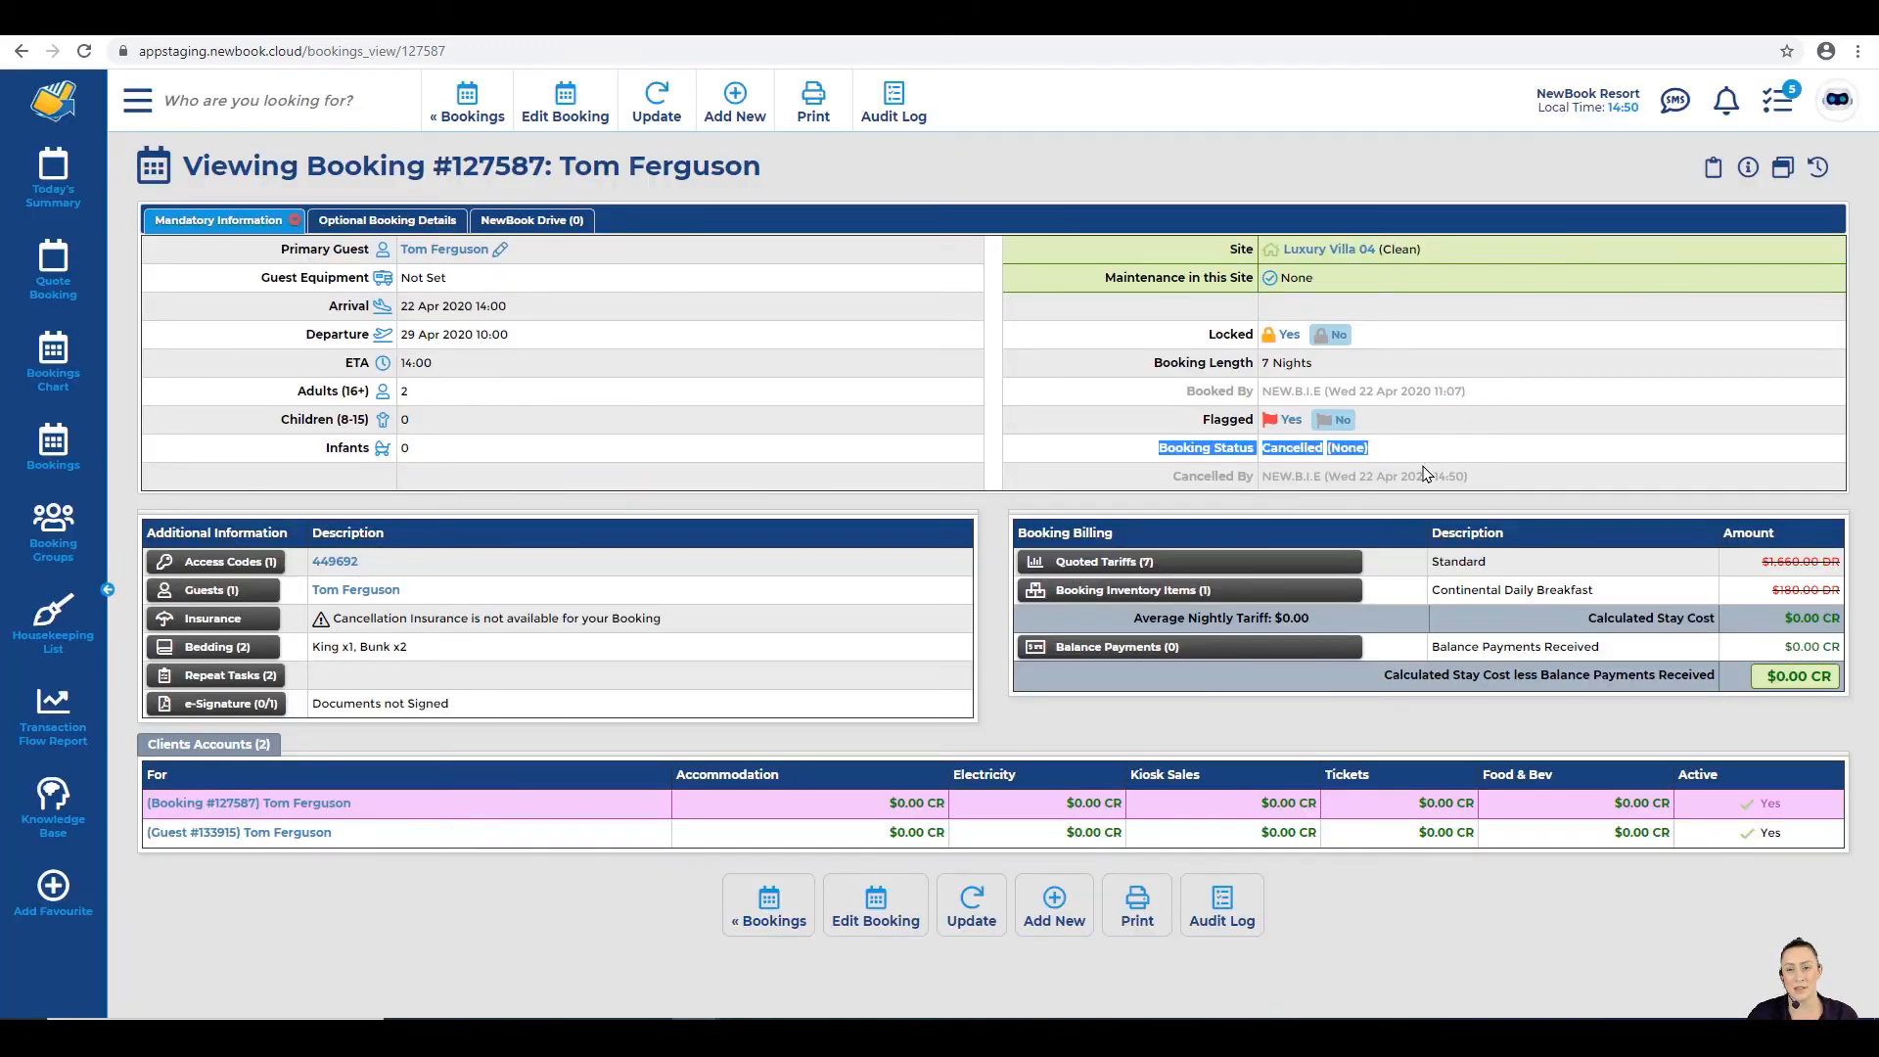
left_click_drag(1435, 563, 1827, 562)
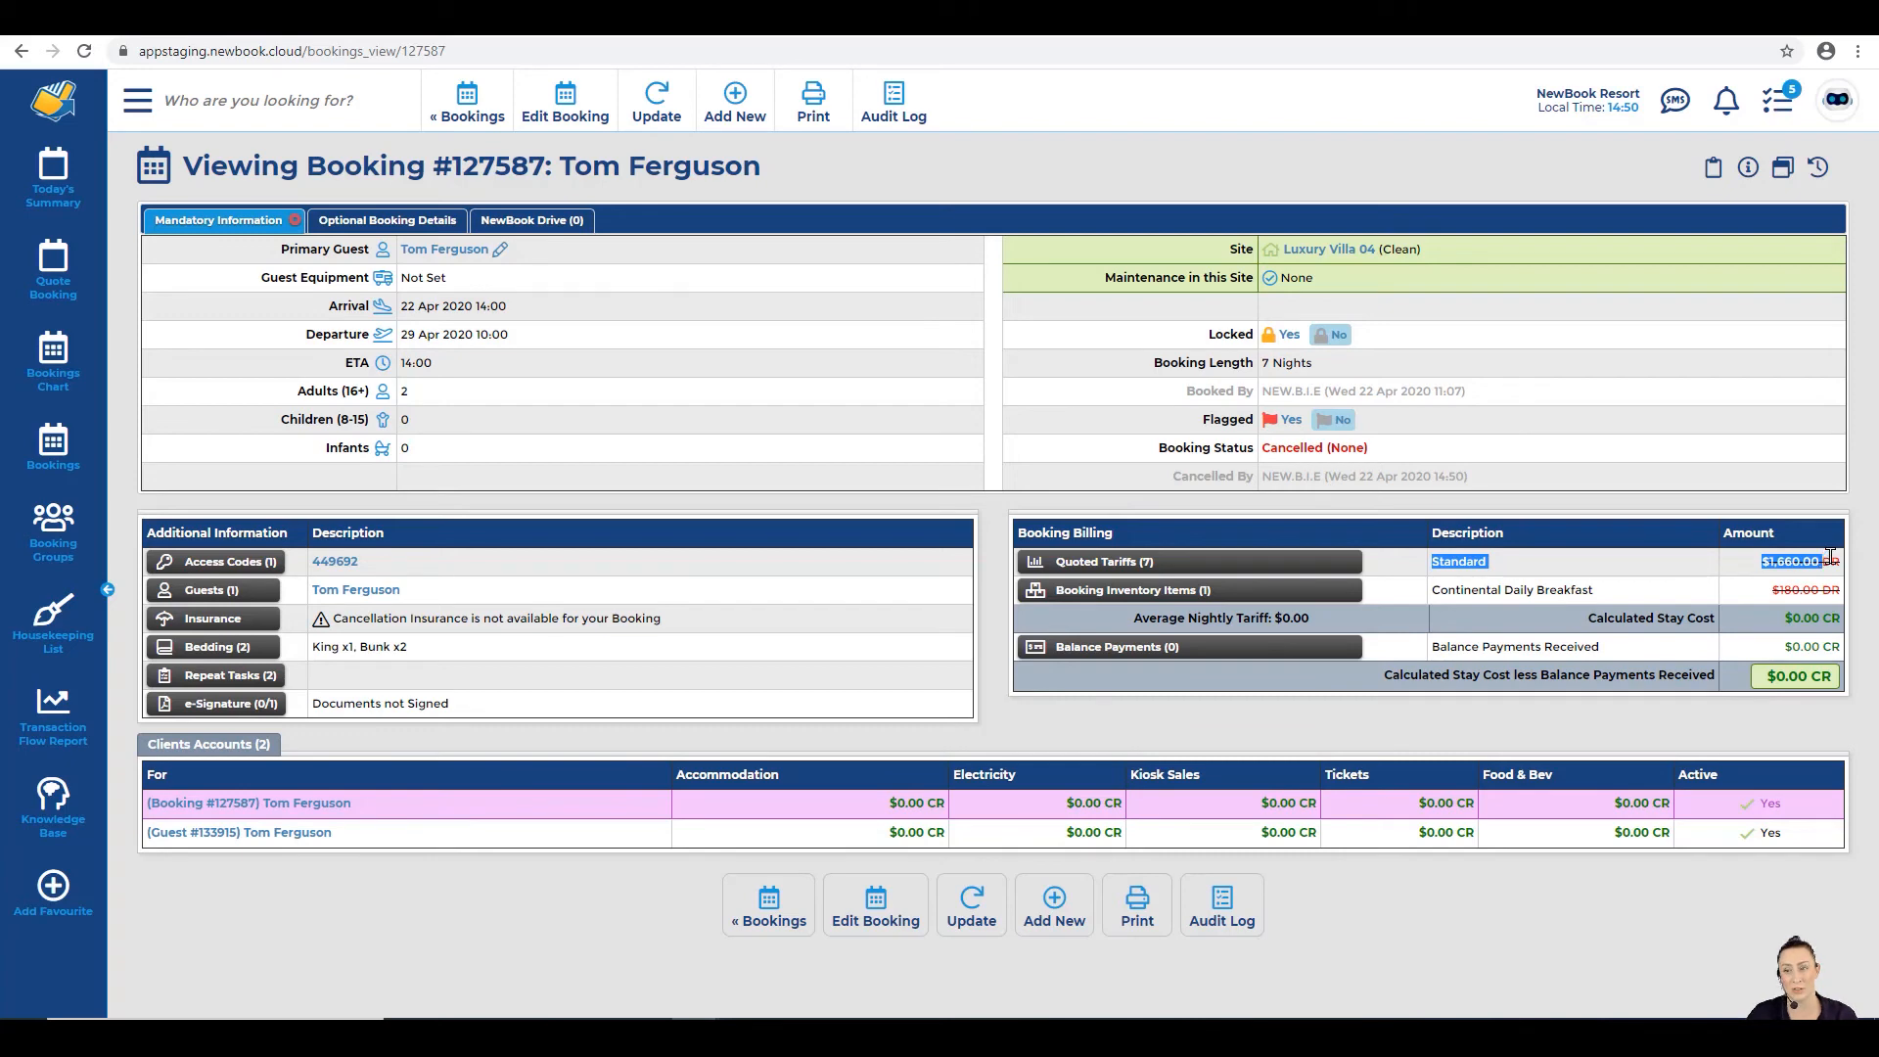
left_click_drag(1767, 590, 1834, 592)
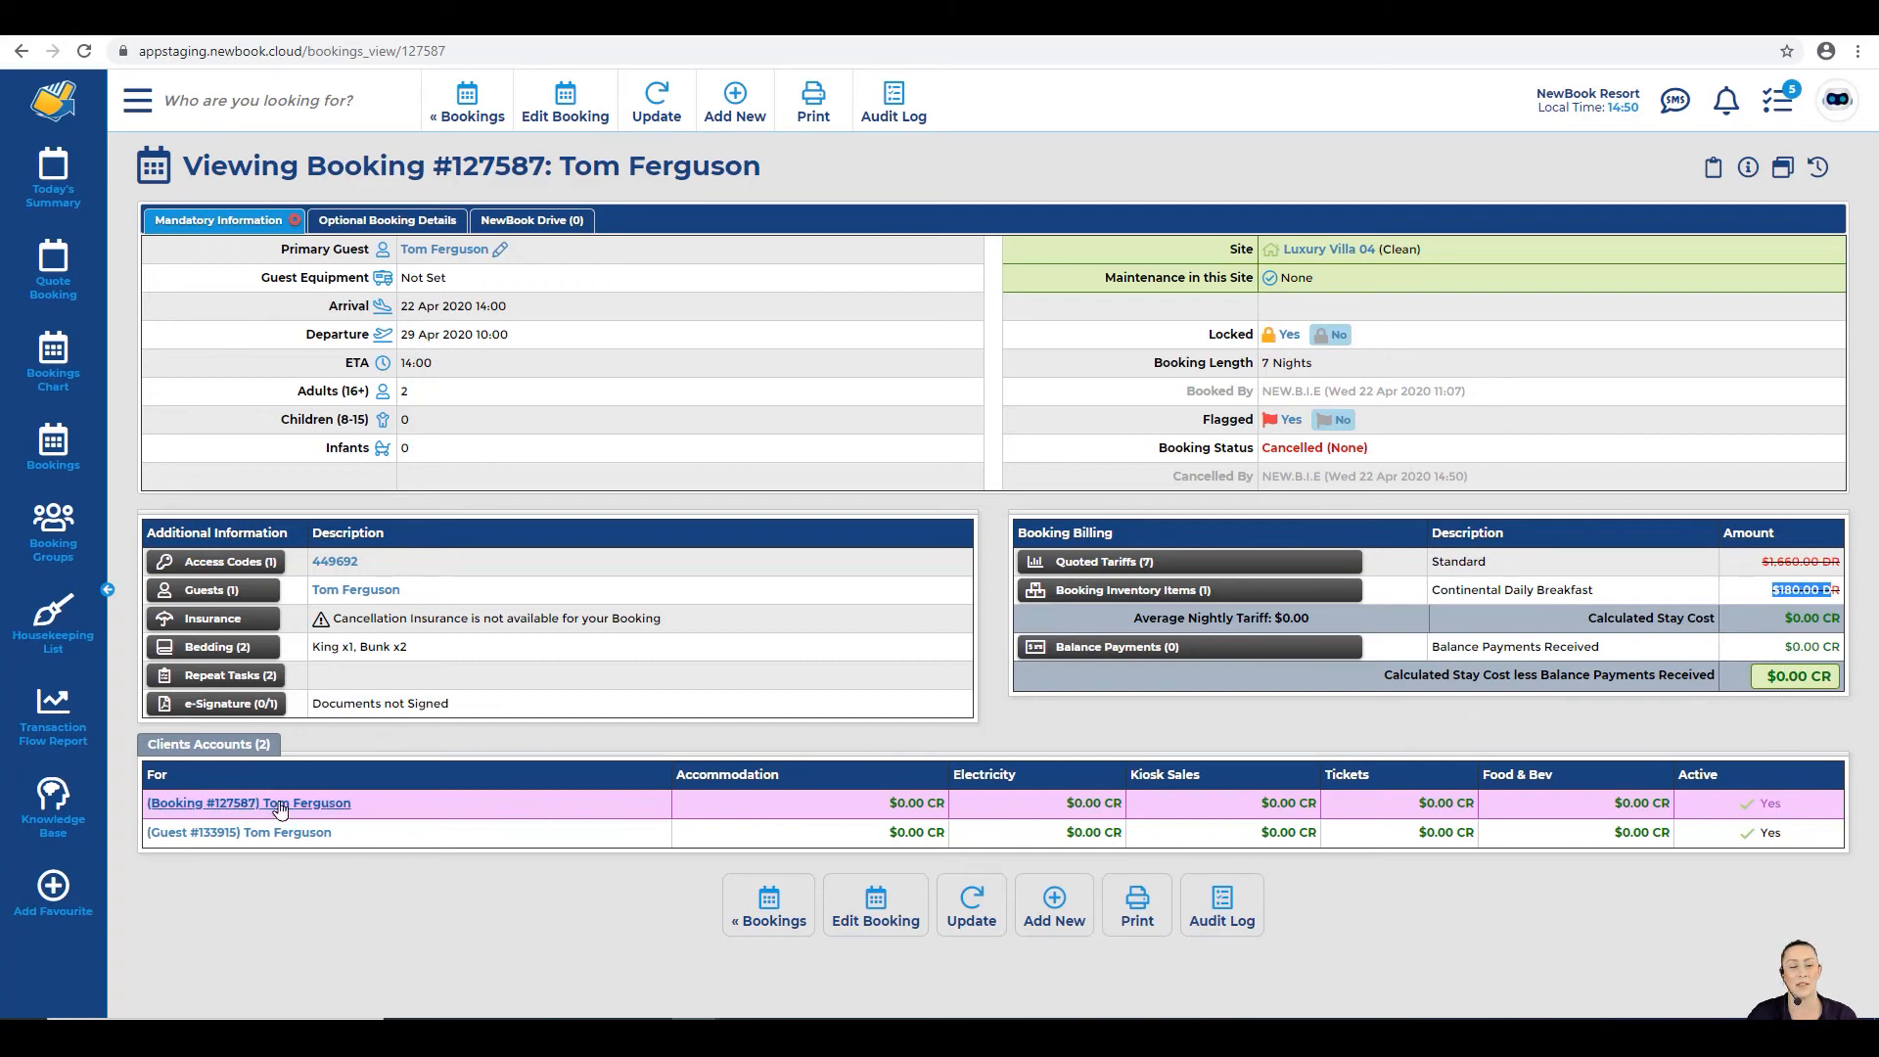
left_click(1661, 759)
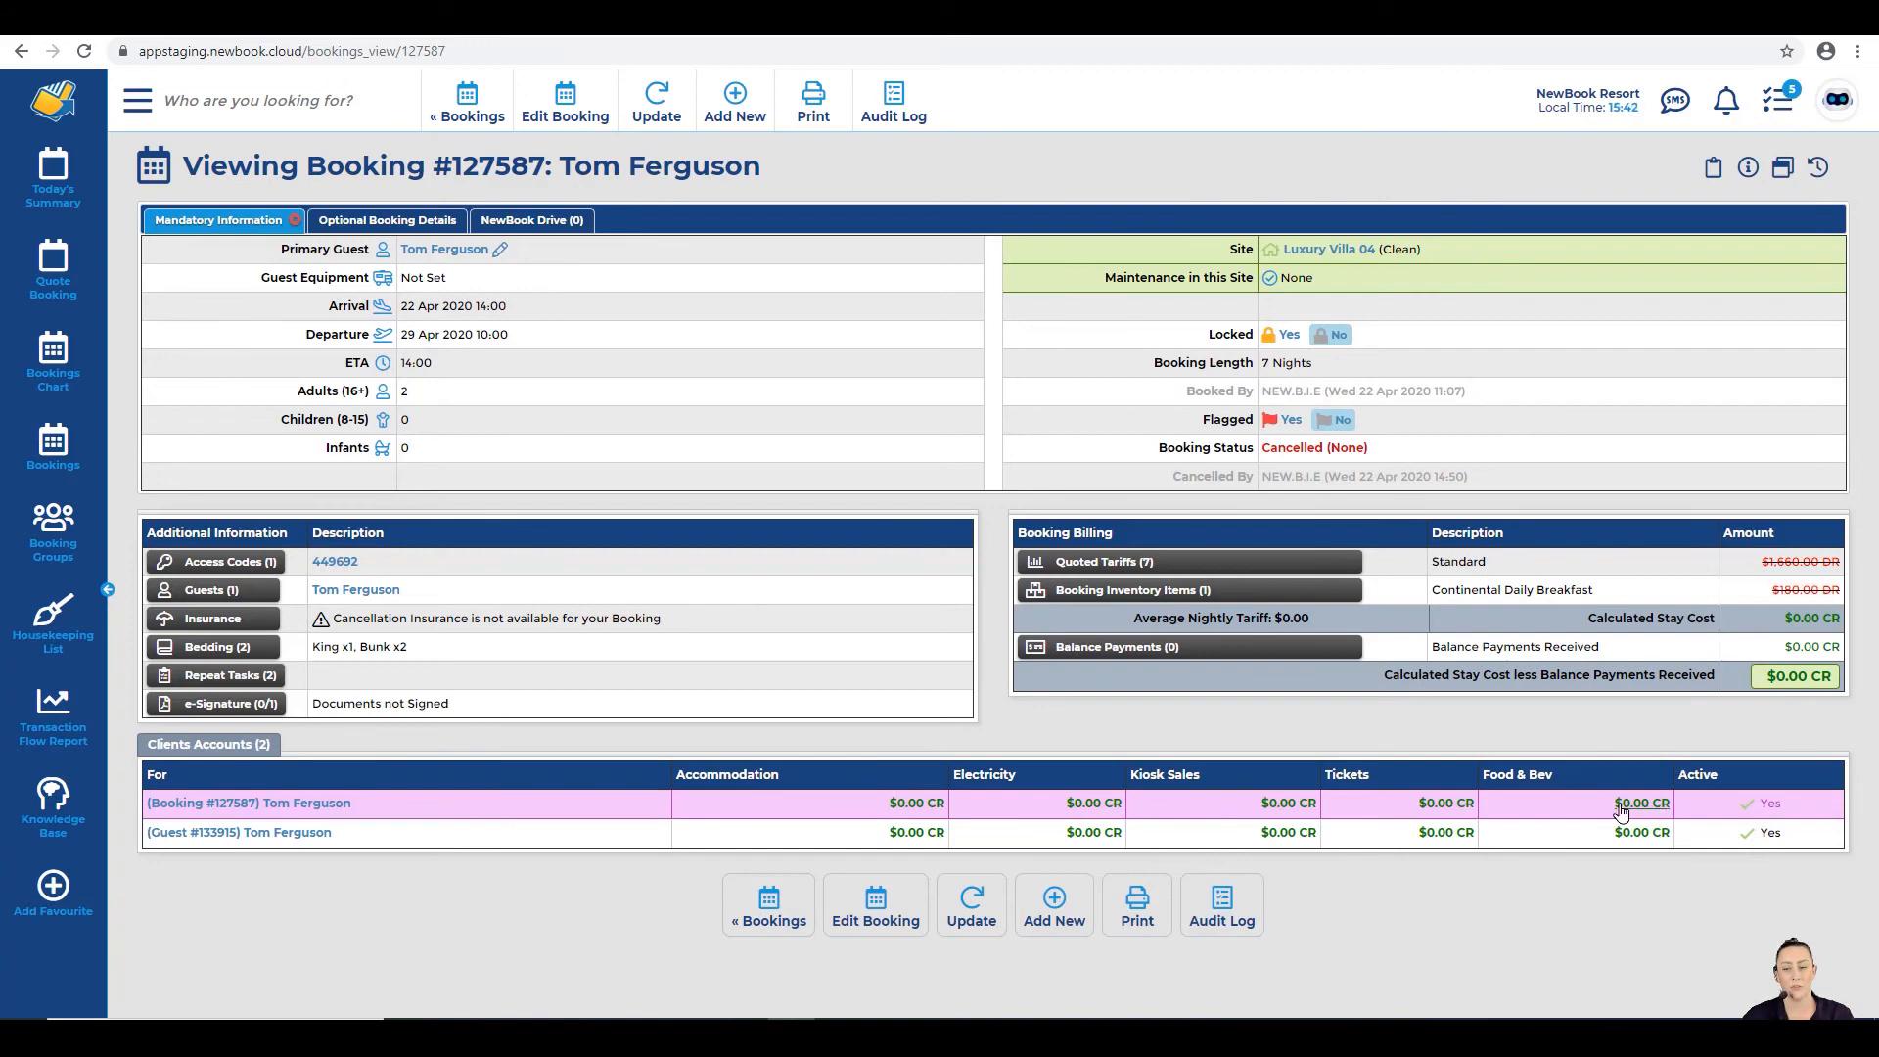
Step: Open the cancelled booking's client account and examine its Client Account Ledger
left_click(254, 804)
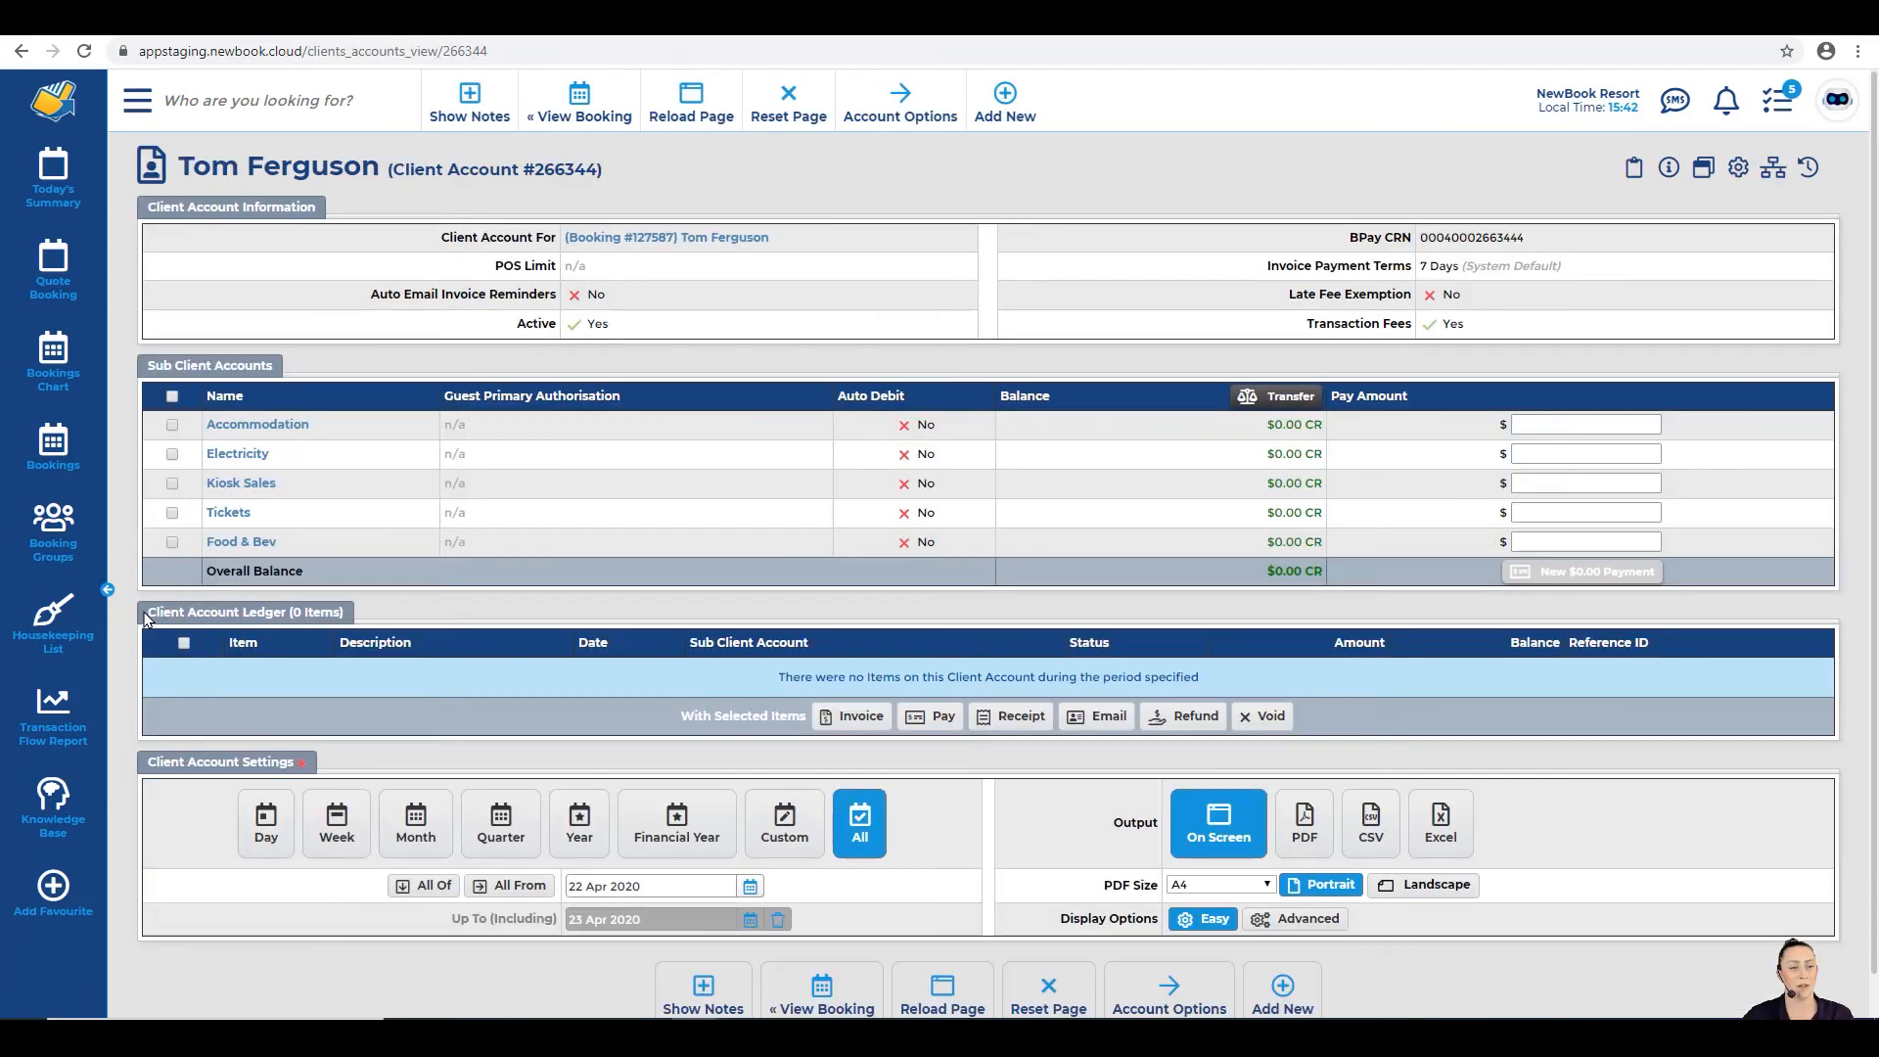
left_click_drag(145, 616, 344, 611)
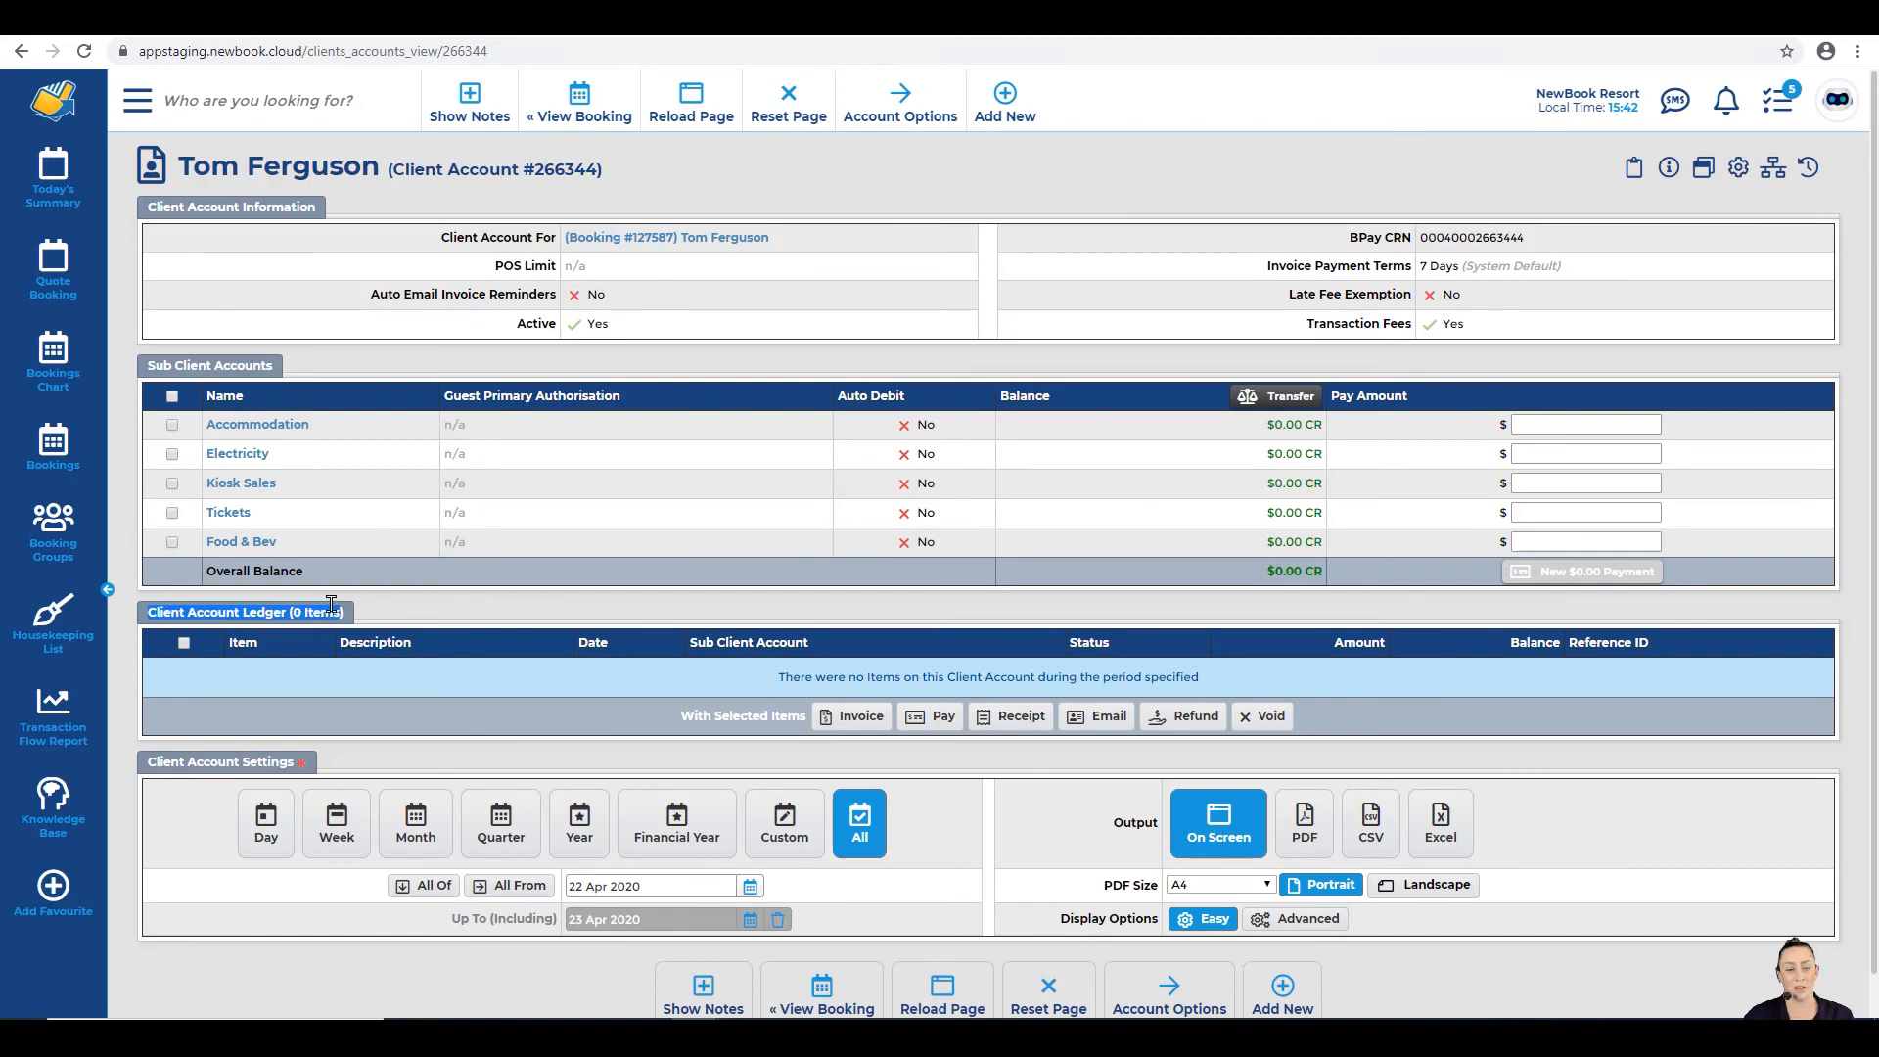
left_click_drag(754, 678, 1241, 681)
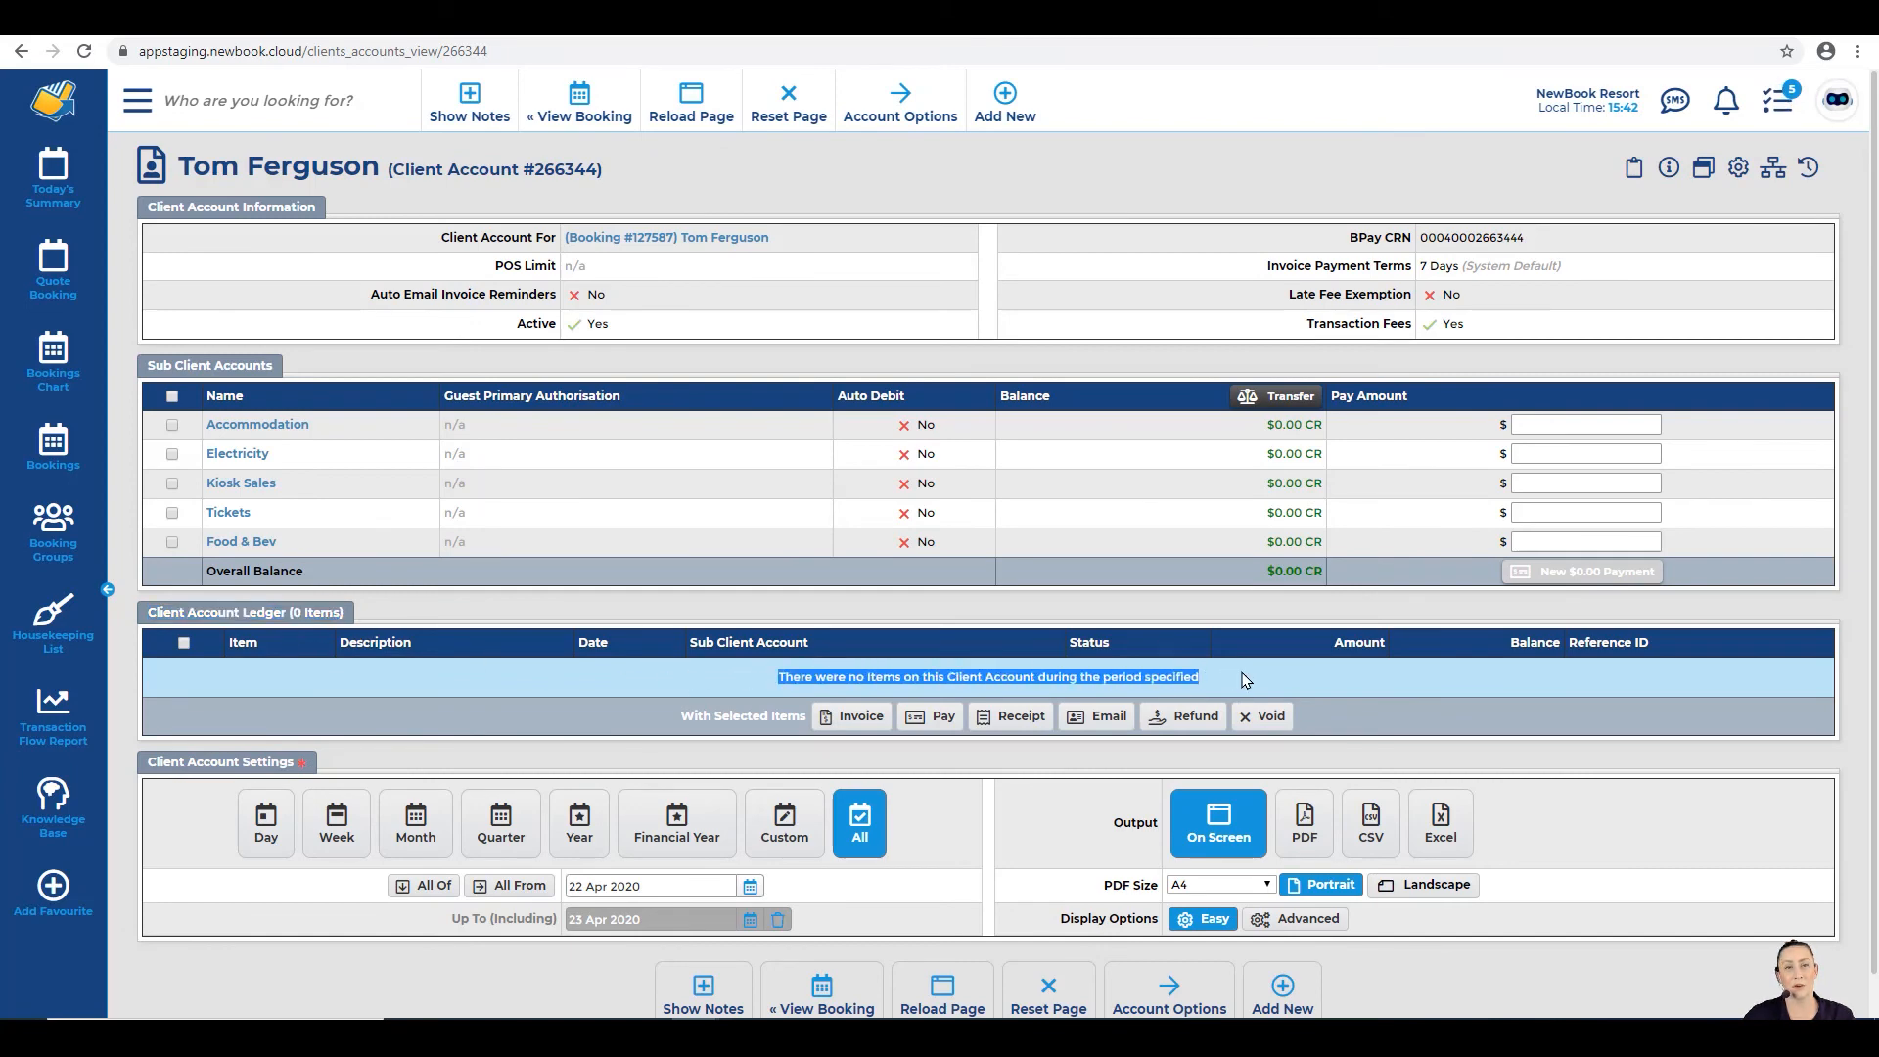
left_click(1245, 680)
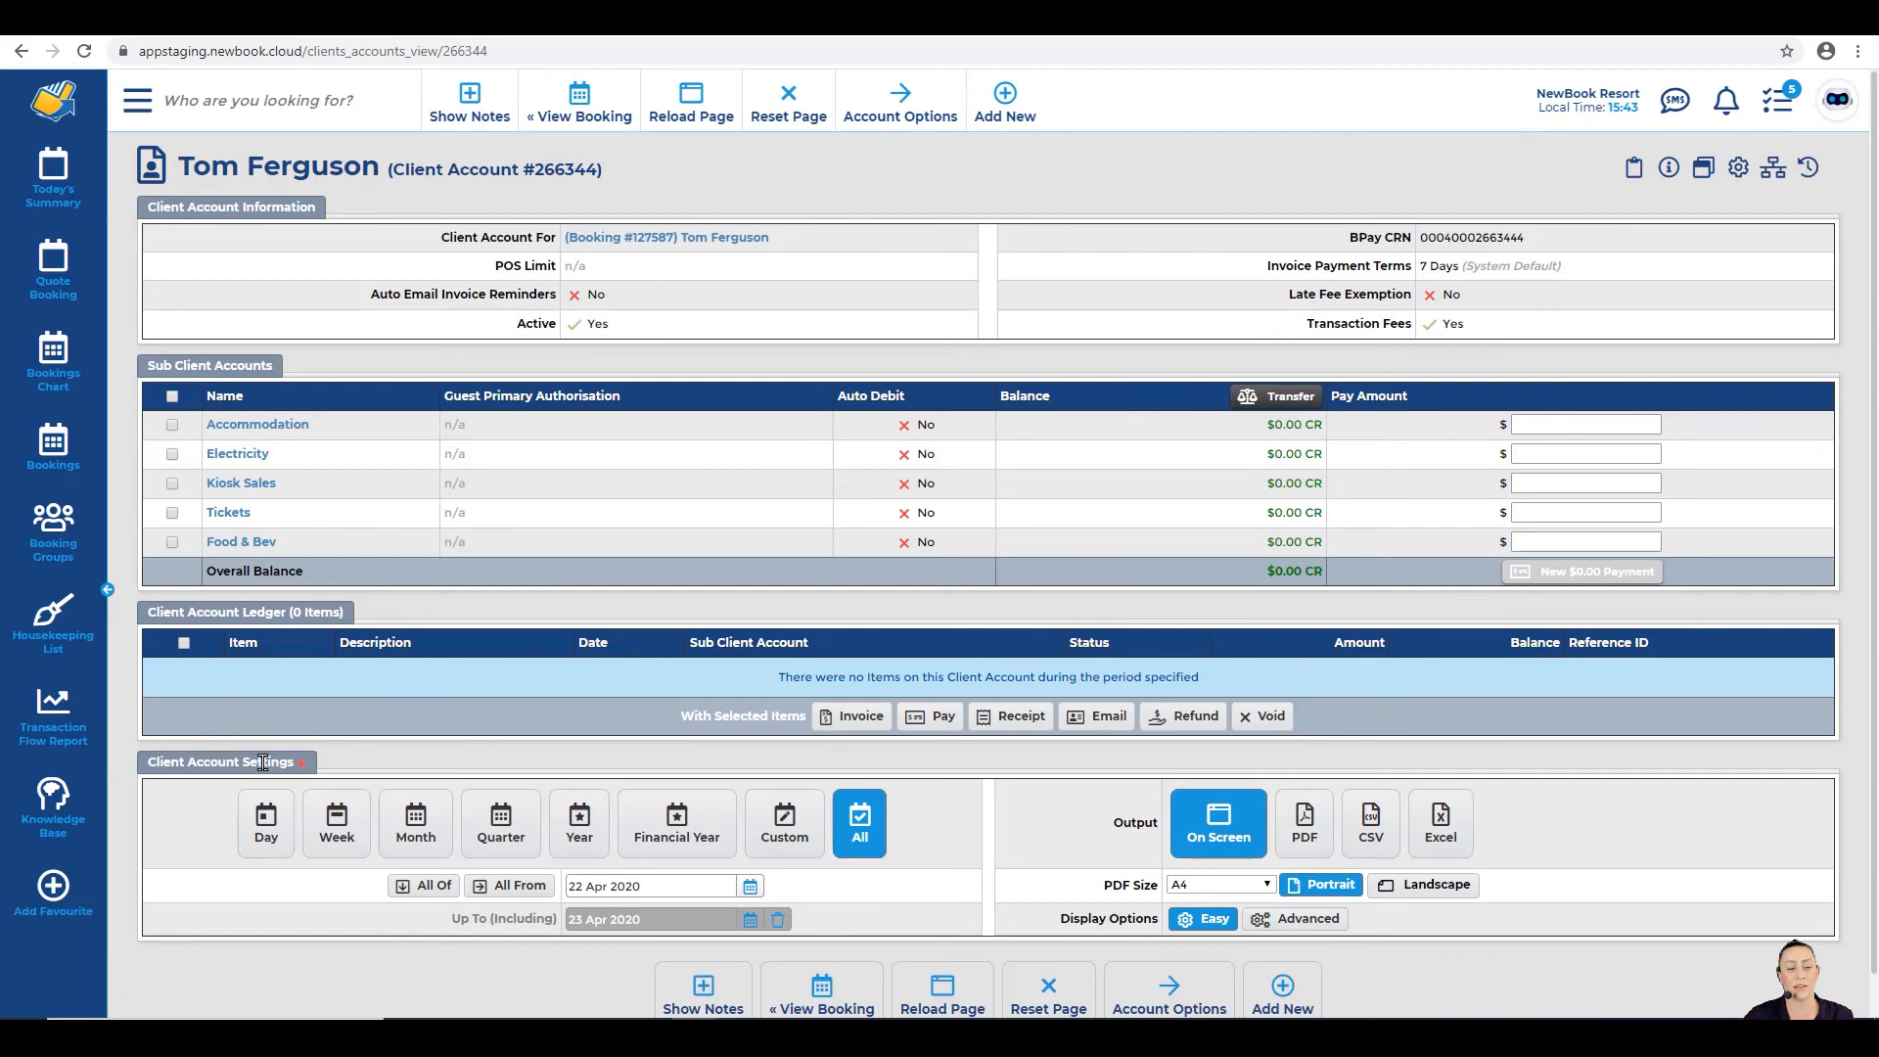
Step: Switch the client account settings to advanced display options, set Show Voided Items to Yes, and reload the ledger
left_click(1302, 919)
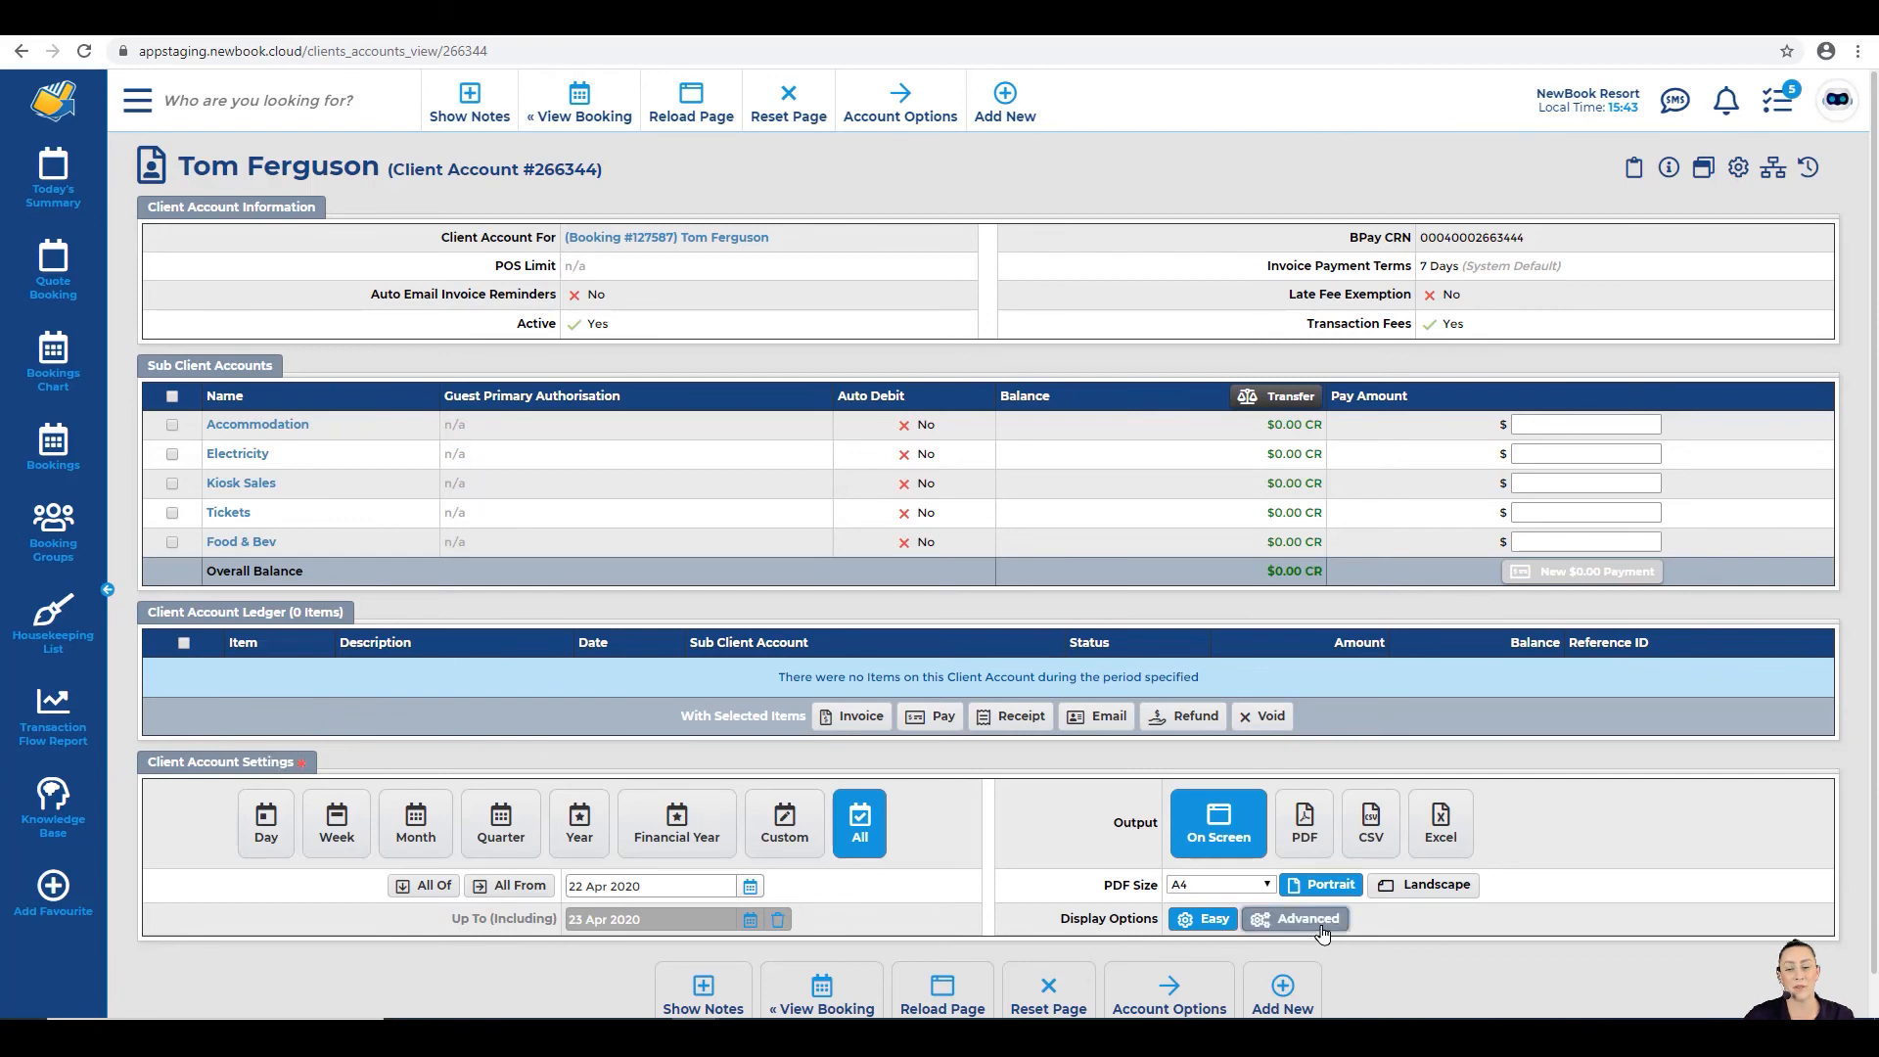
scroll(1322, 928, "down", 1)
left_click_drag(1040, 857, 1152, 865)
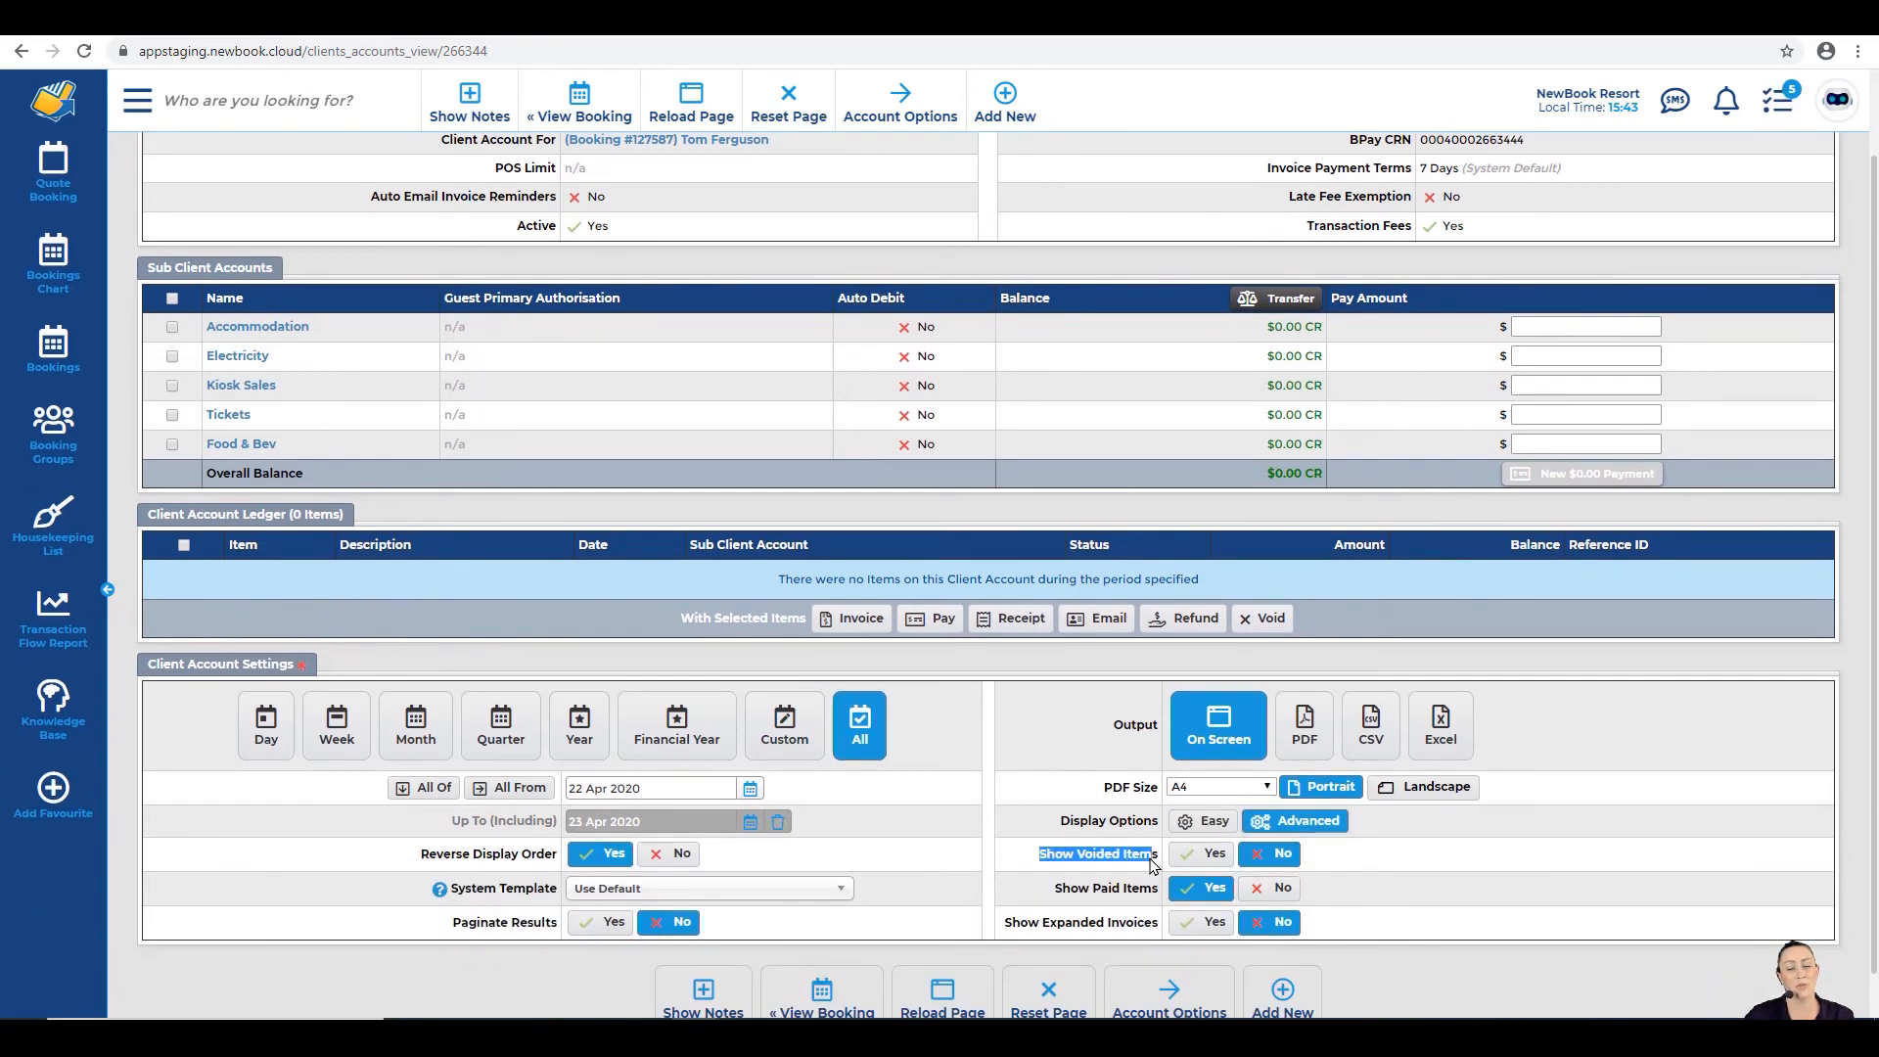
left_click(1204, 855)
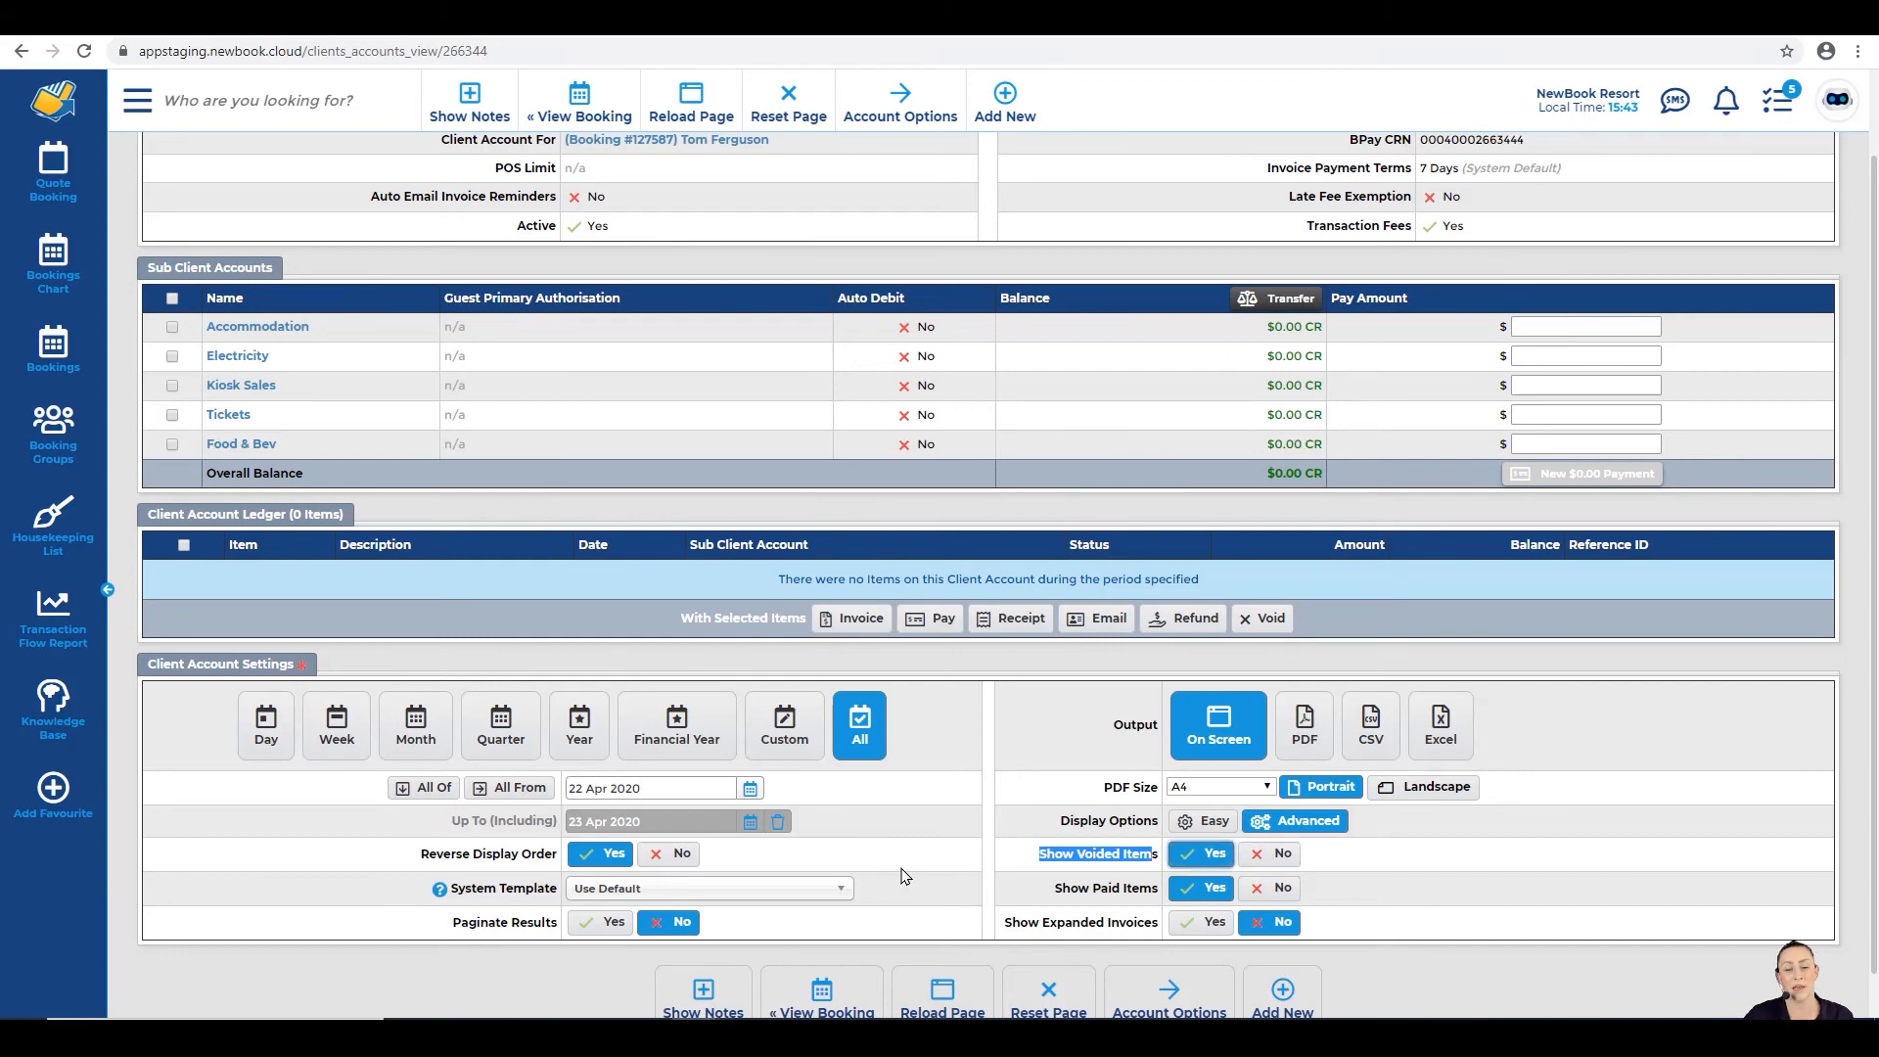
left_click(932, 991)
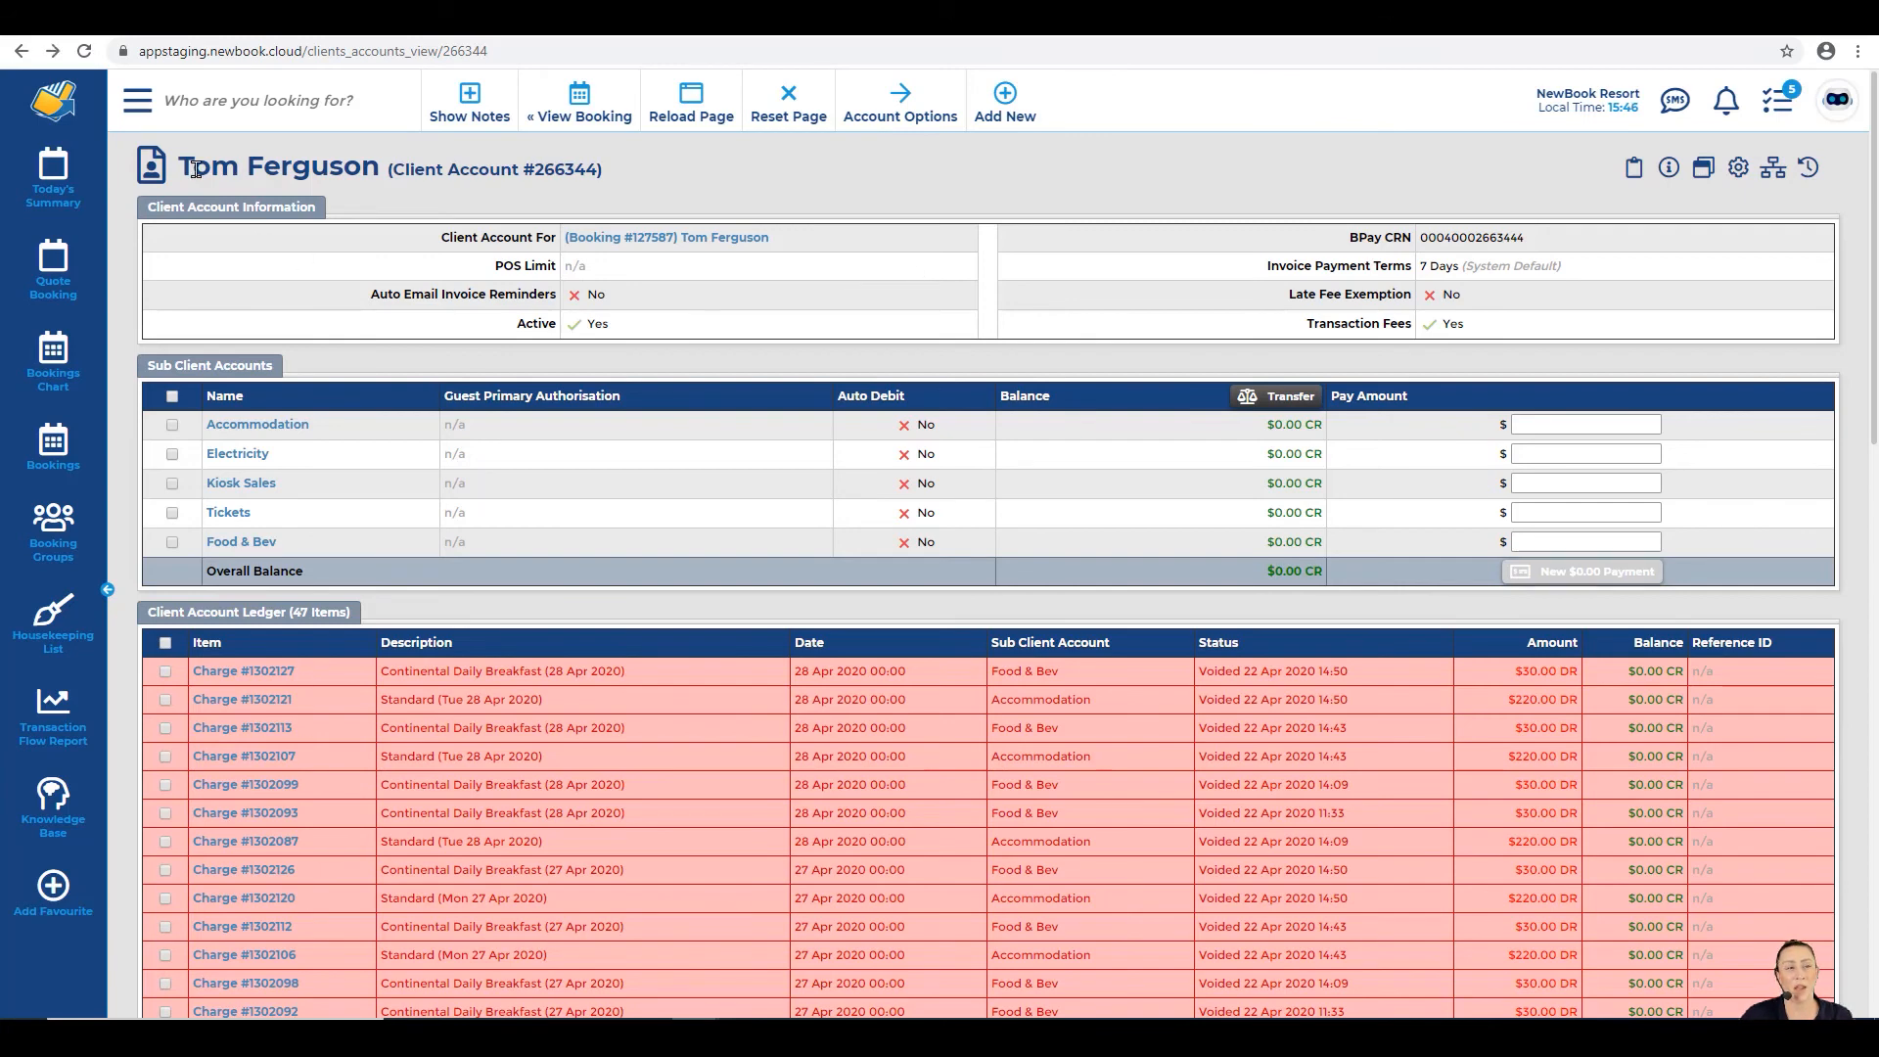
Step: Open the Earned Revenue report and run it as a summary for the day of 22 Apr 2020
left_click(137, 102)
type("earned")
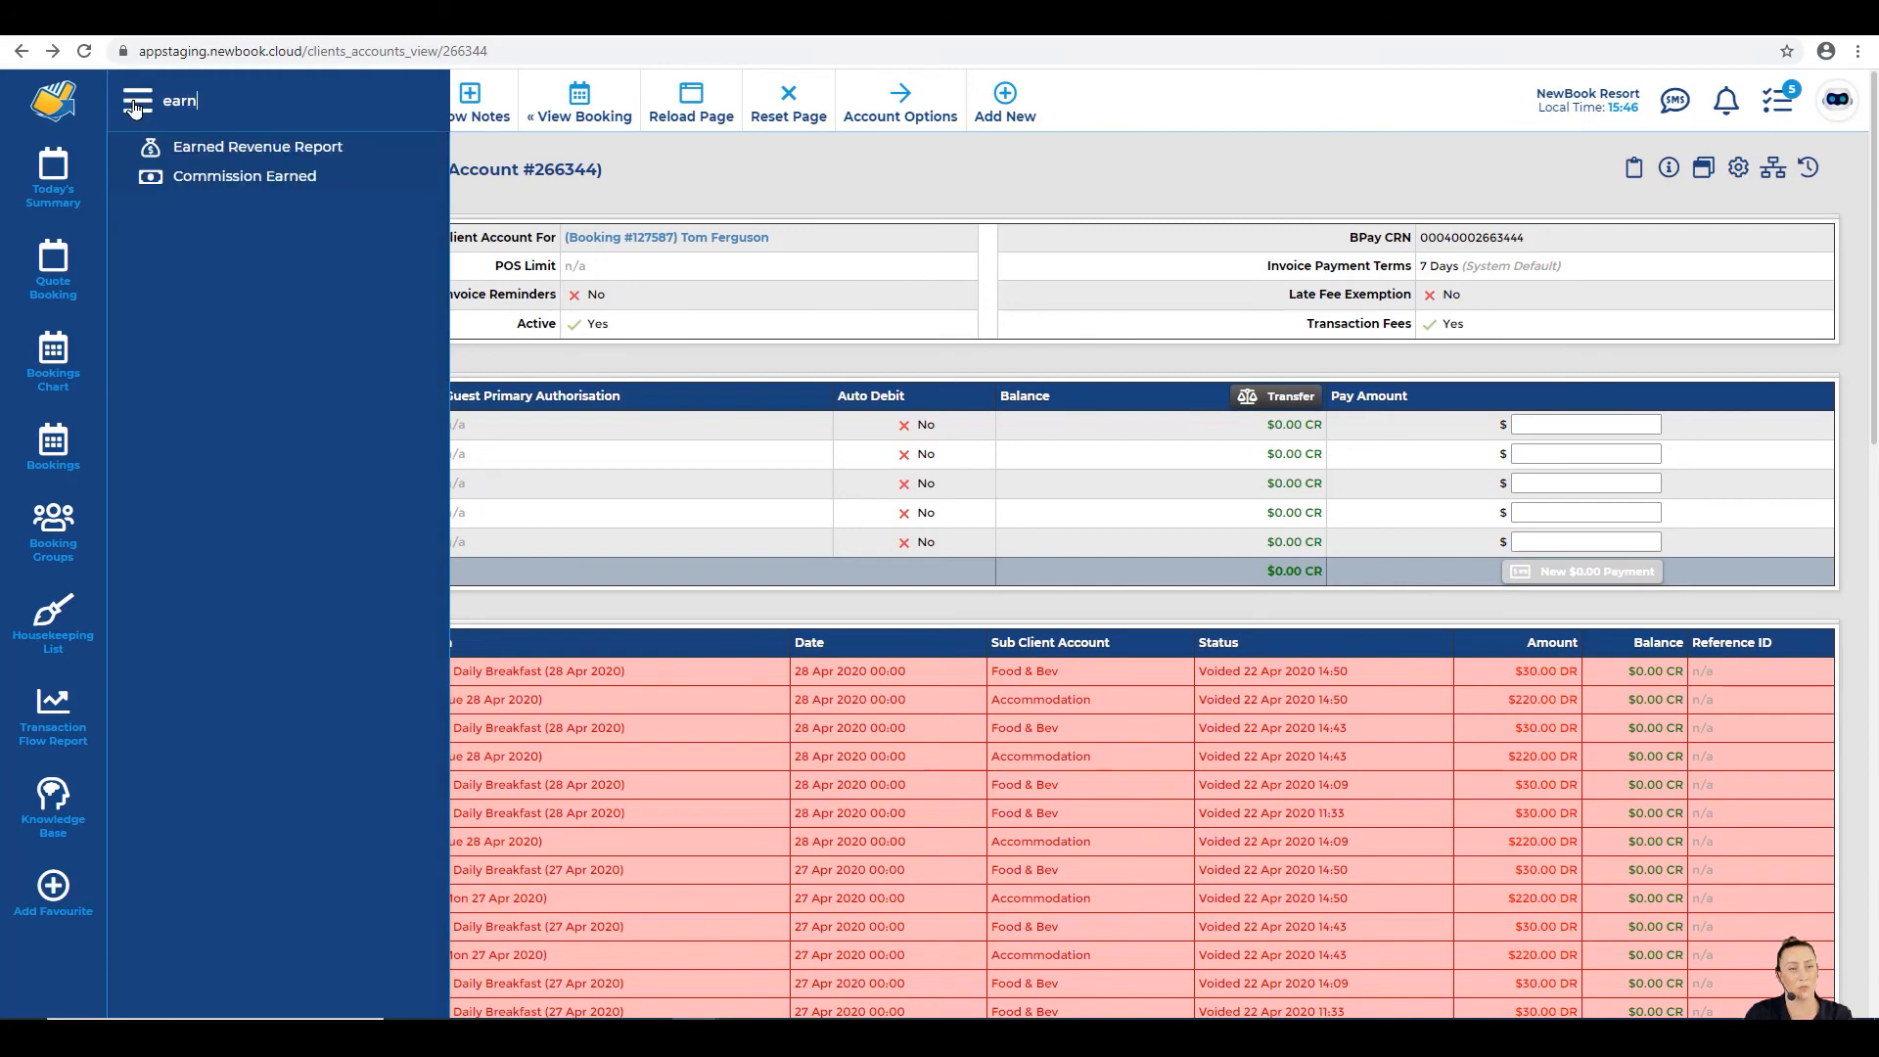
left_click(265, 149)
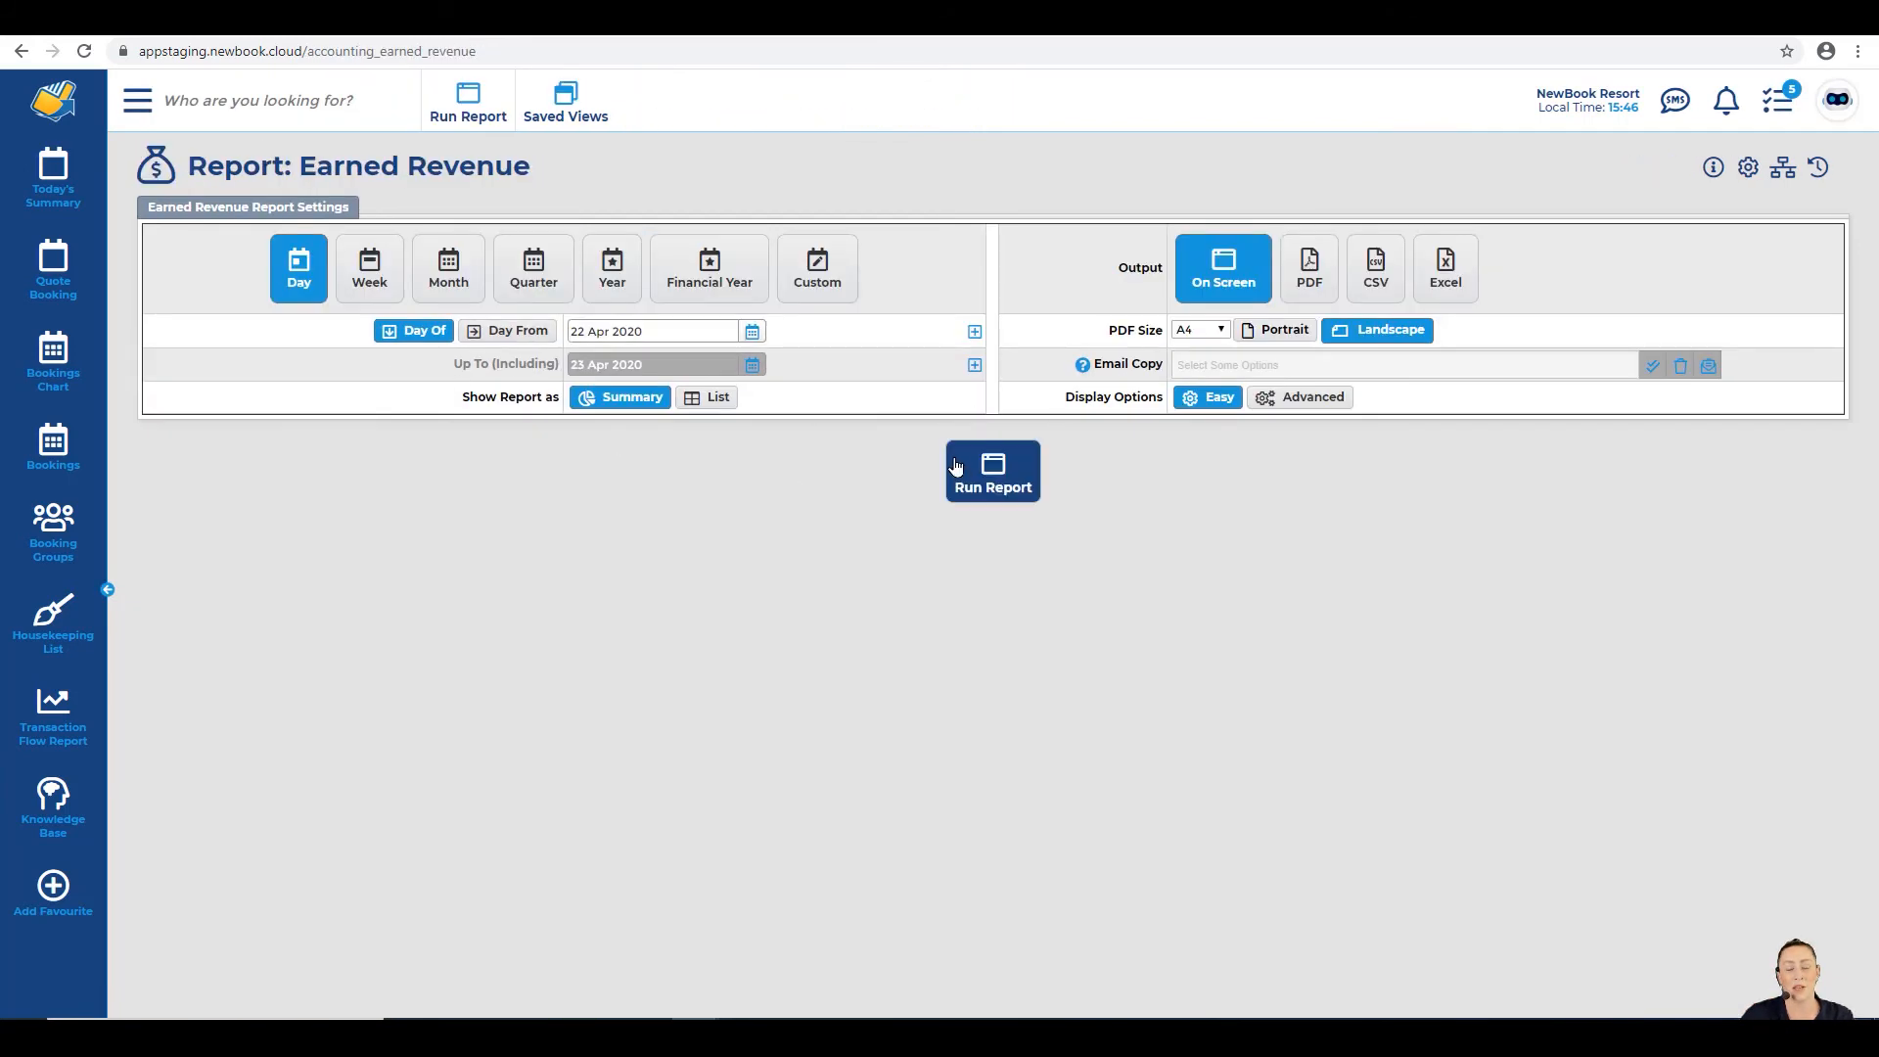
left_click(1000, 492)
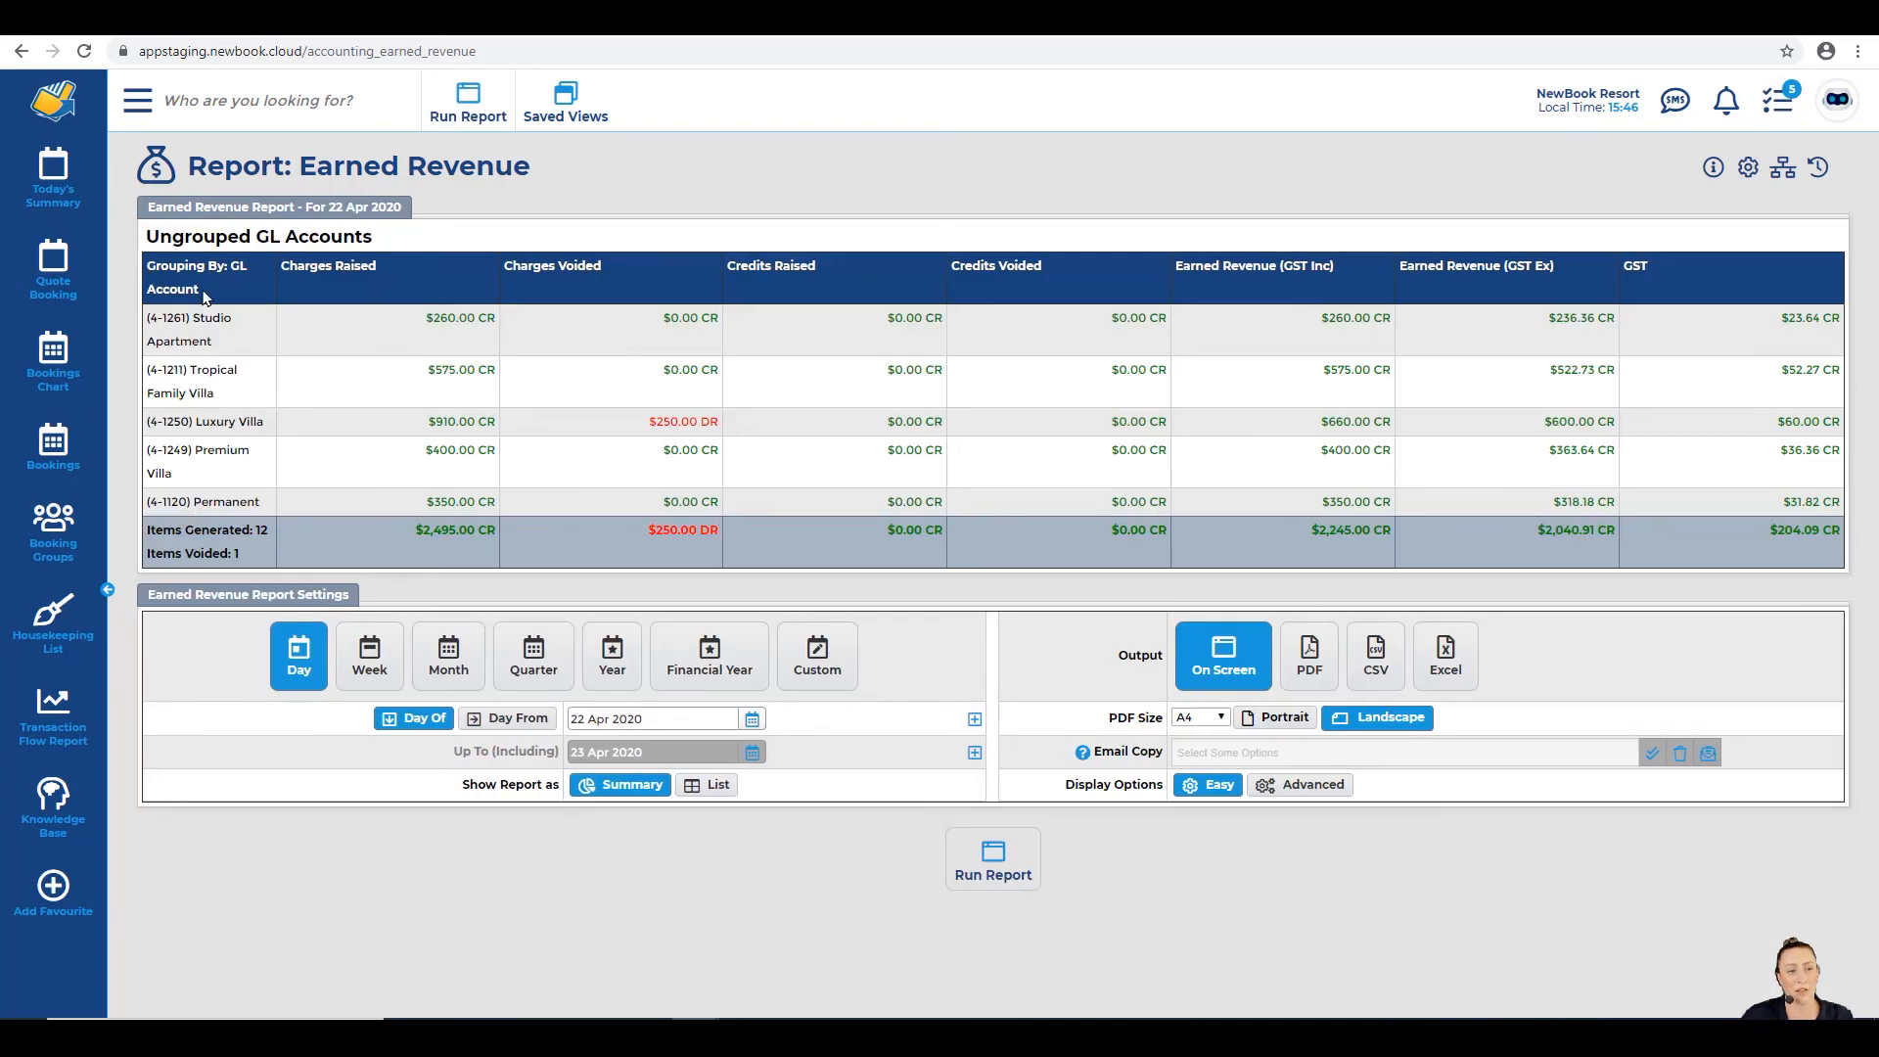
Step: Compare the charges raised and charges voided for the Luxury Villa GL account in the Earned Revenue report
left_click_drag(156, 433, 730, 434)
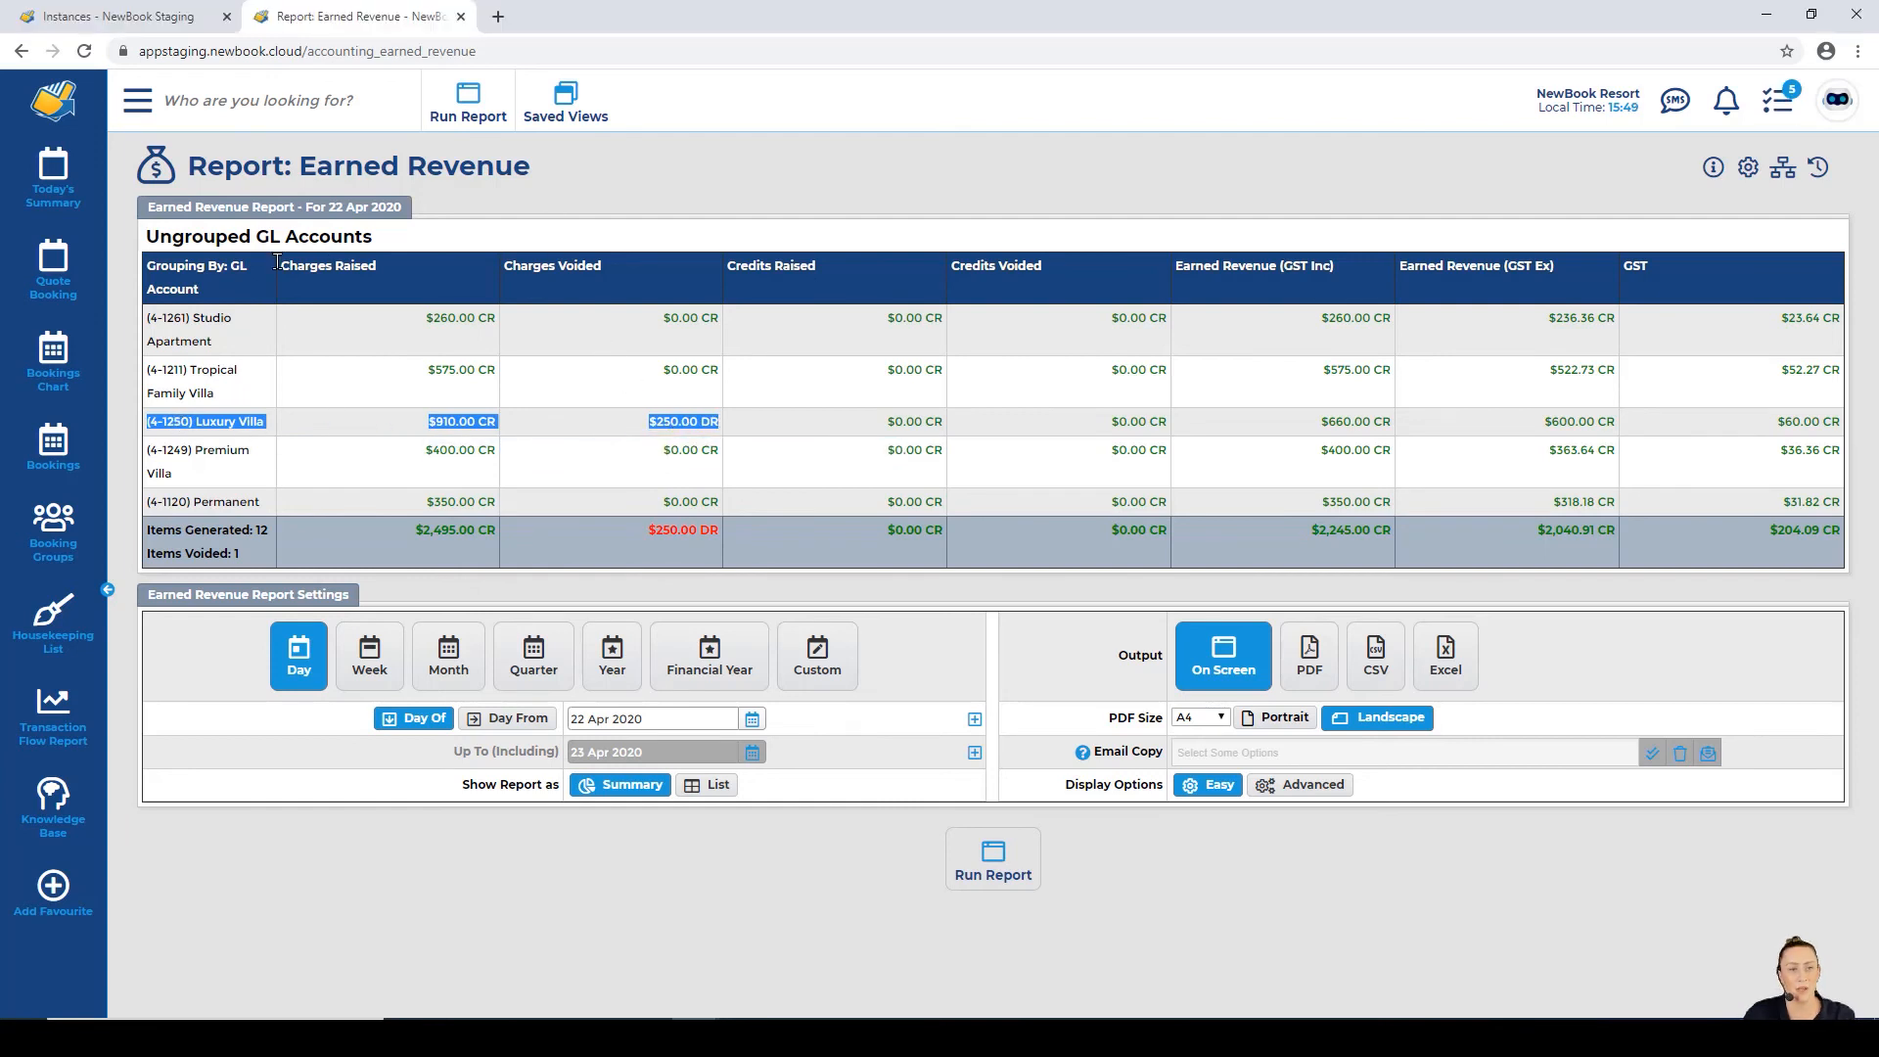
left_click(399, 271)
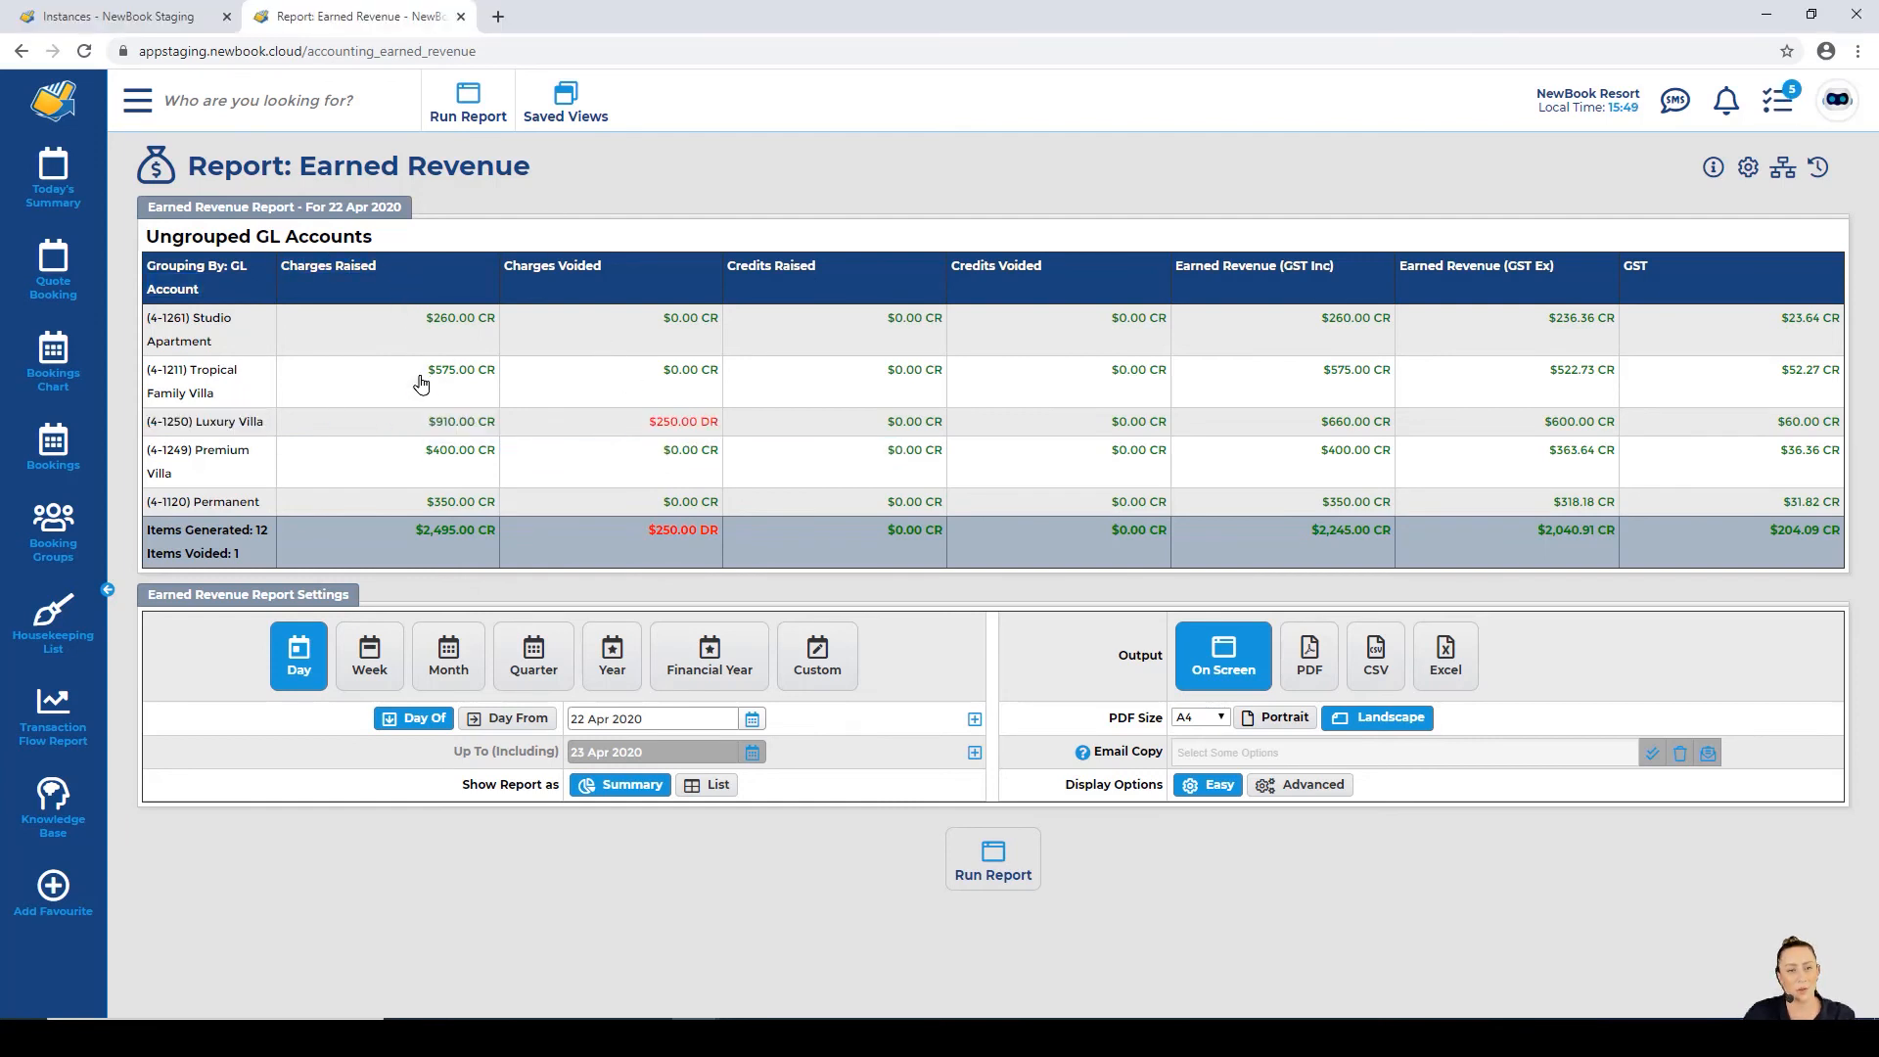
left_click_drag(427, 422, 491, 428)
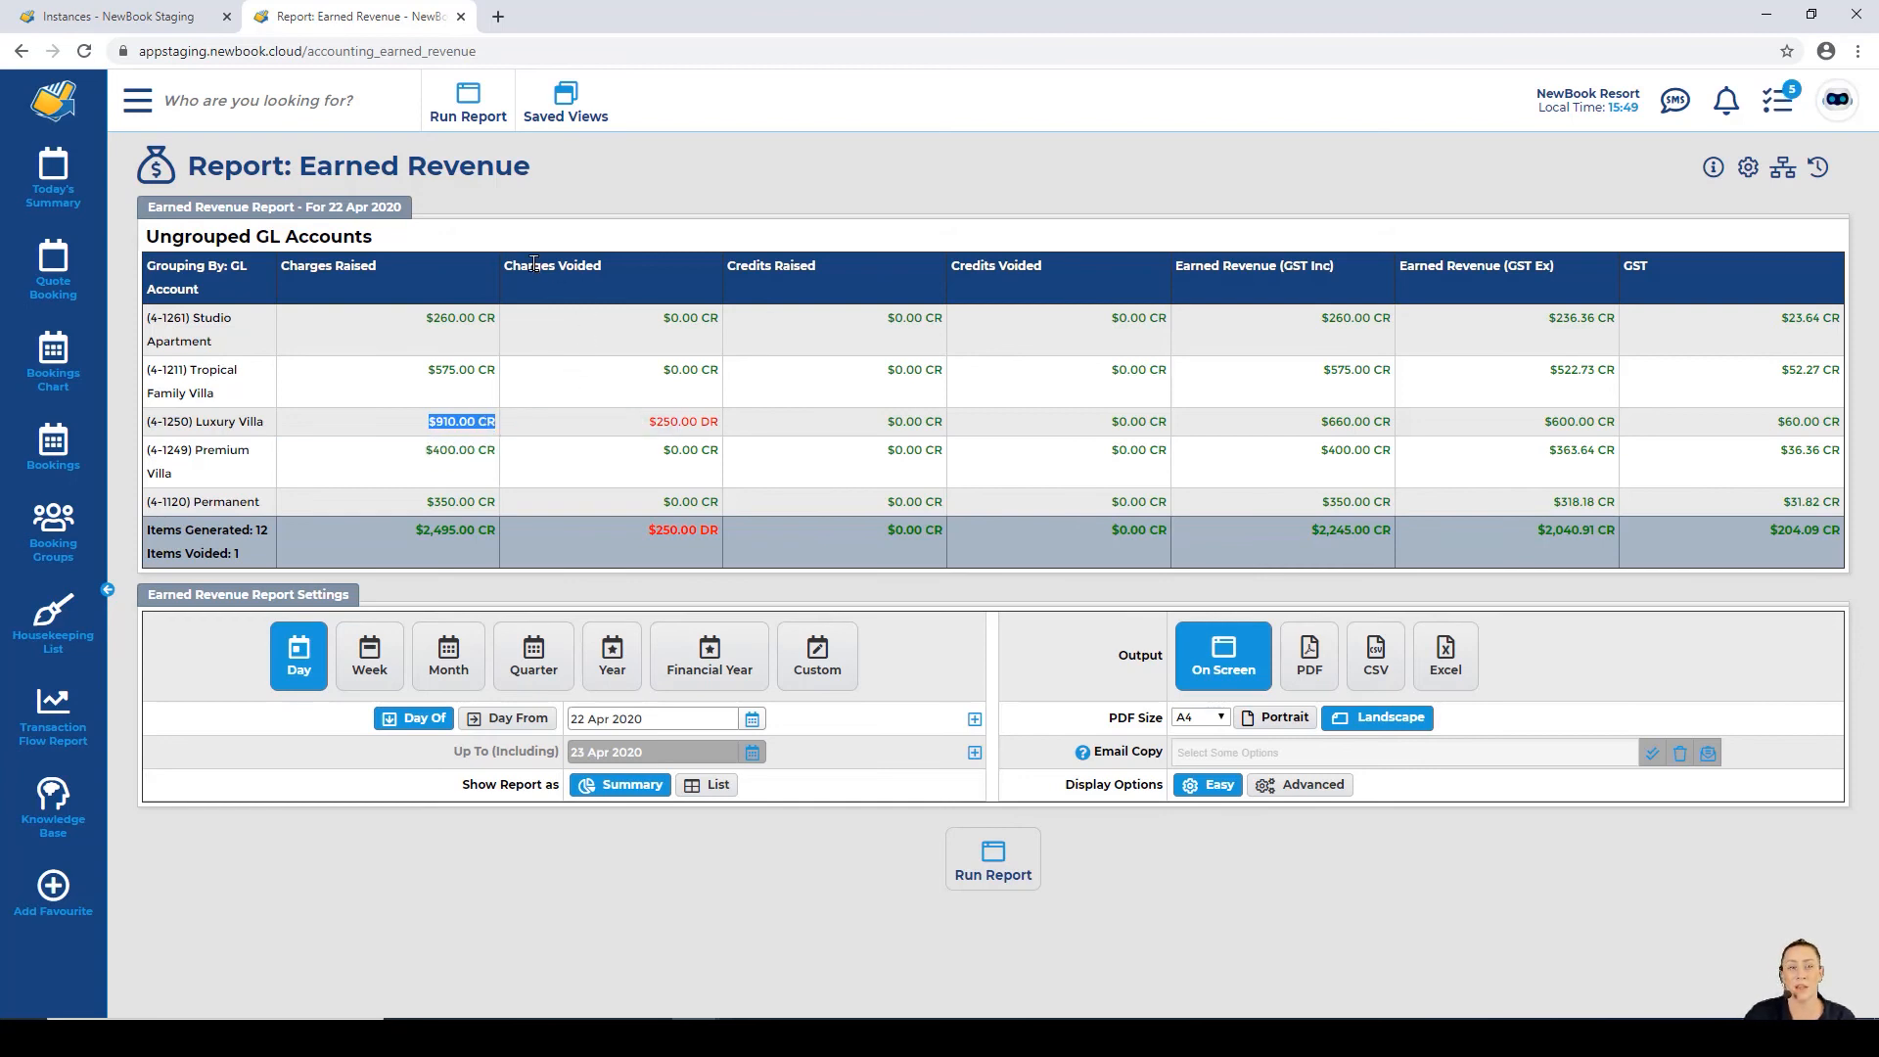
left_click(503, 267)
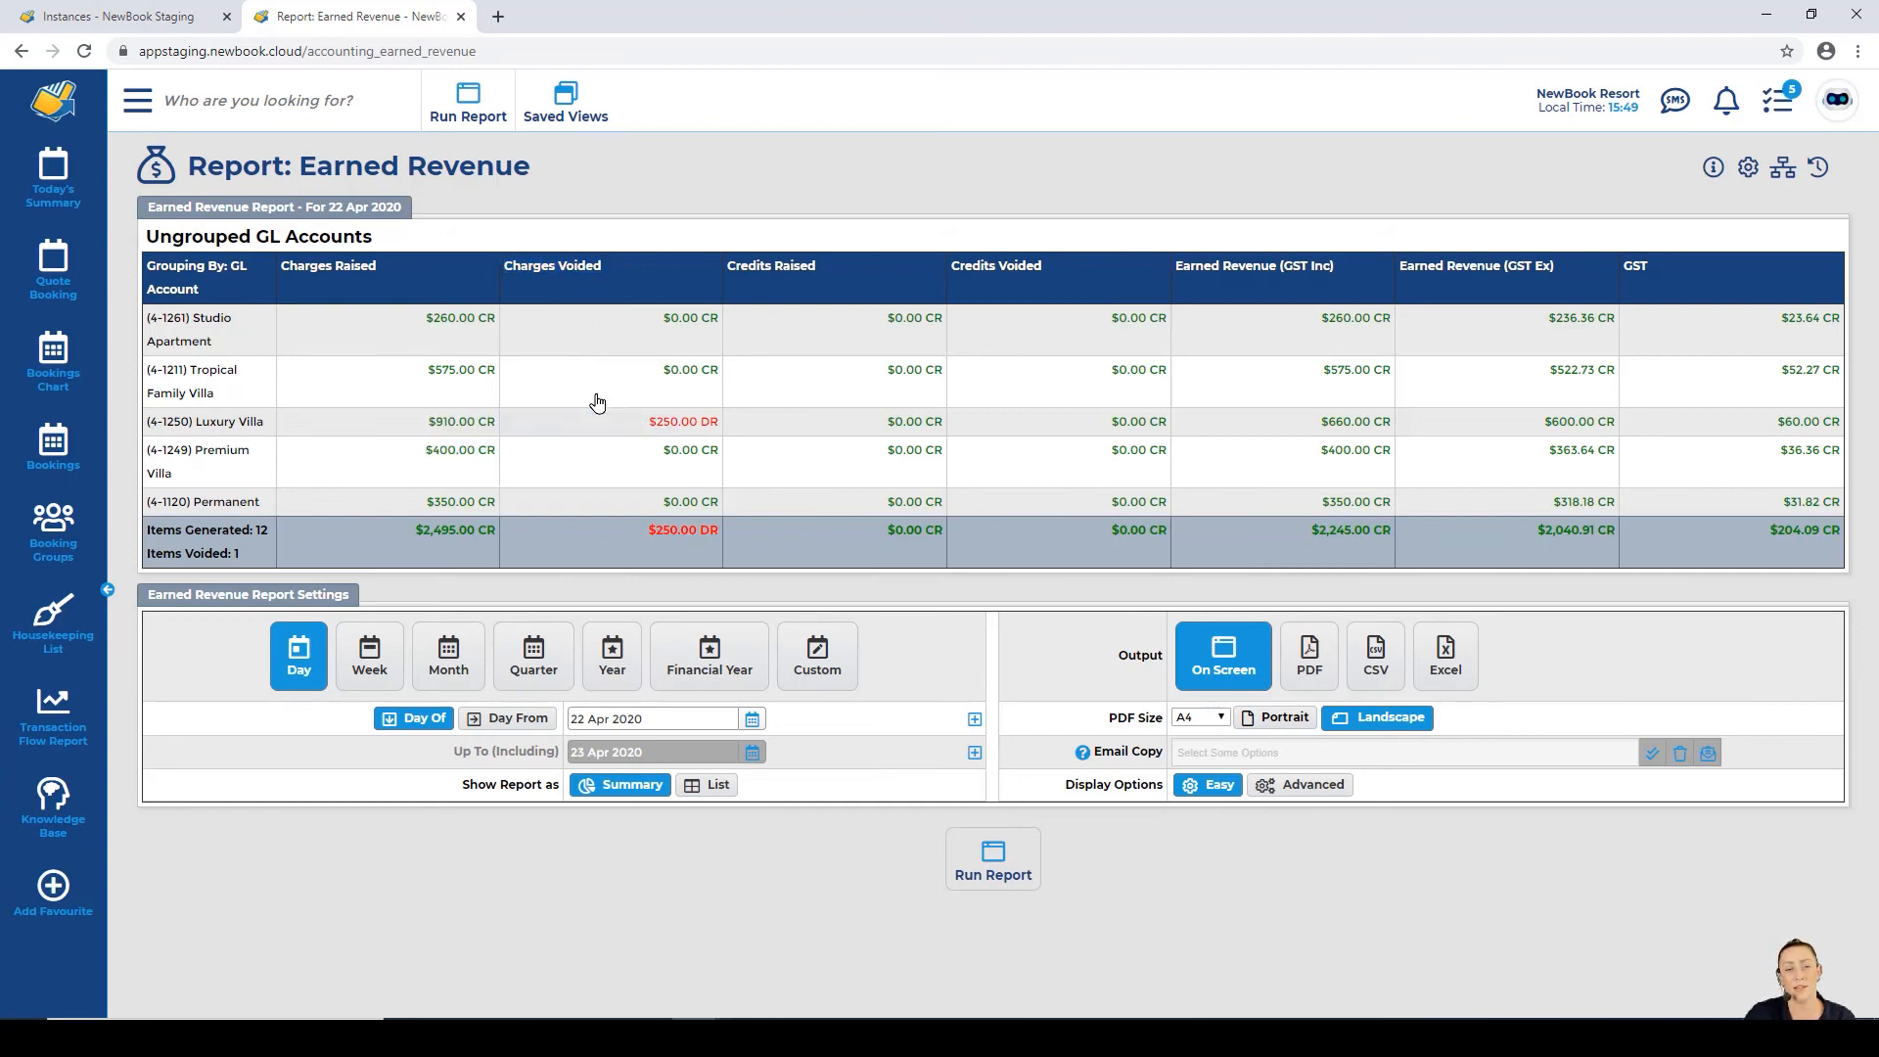
Step: View the breakdown of the Luxury Villa account's voided charges, close it, and check the account's GST amount
double_click(690, 426)
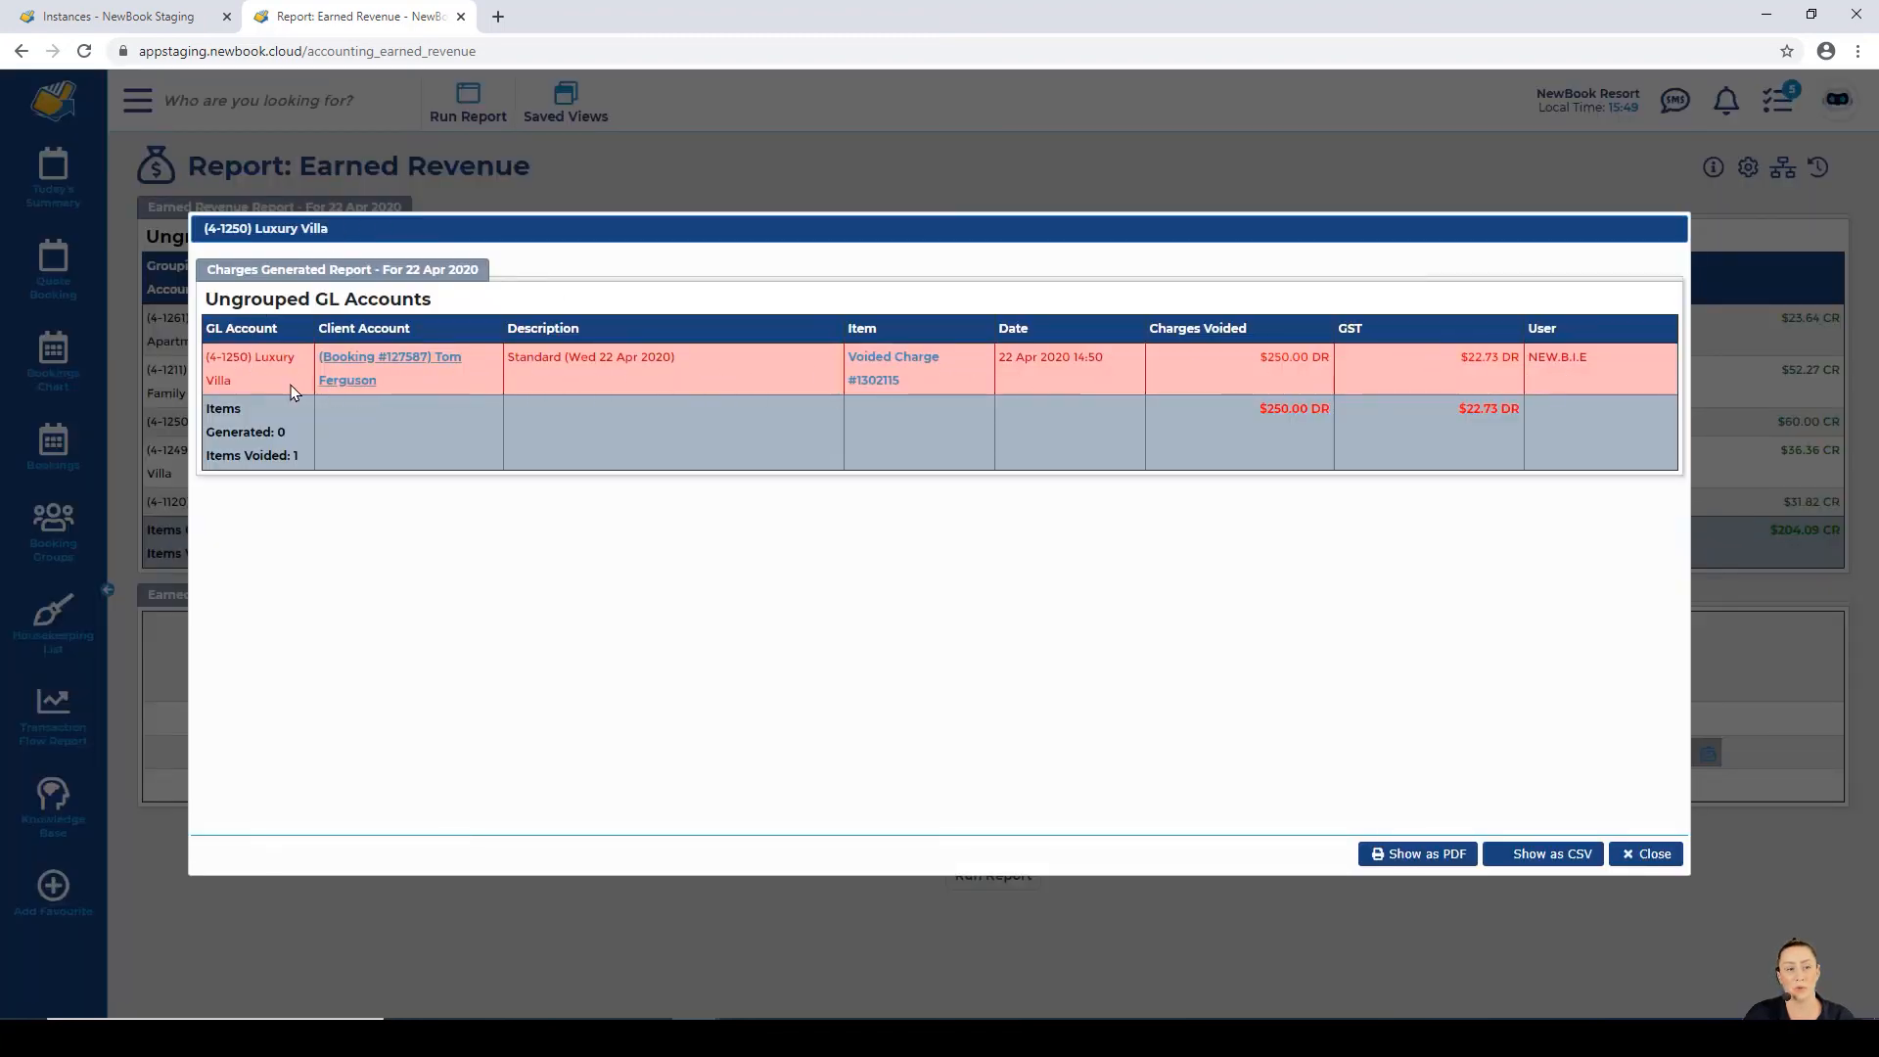
left_click(1631, 855)
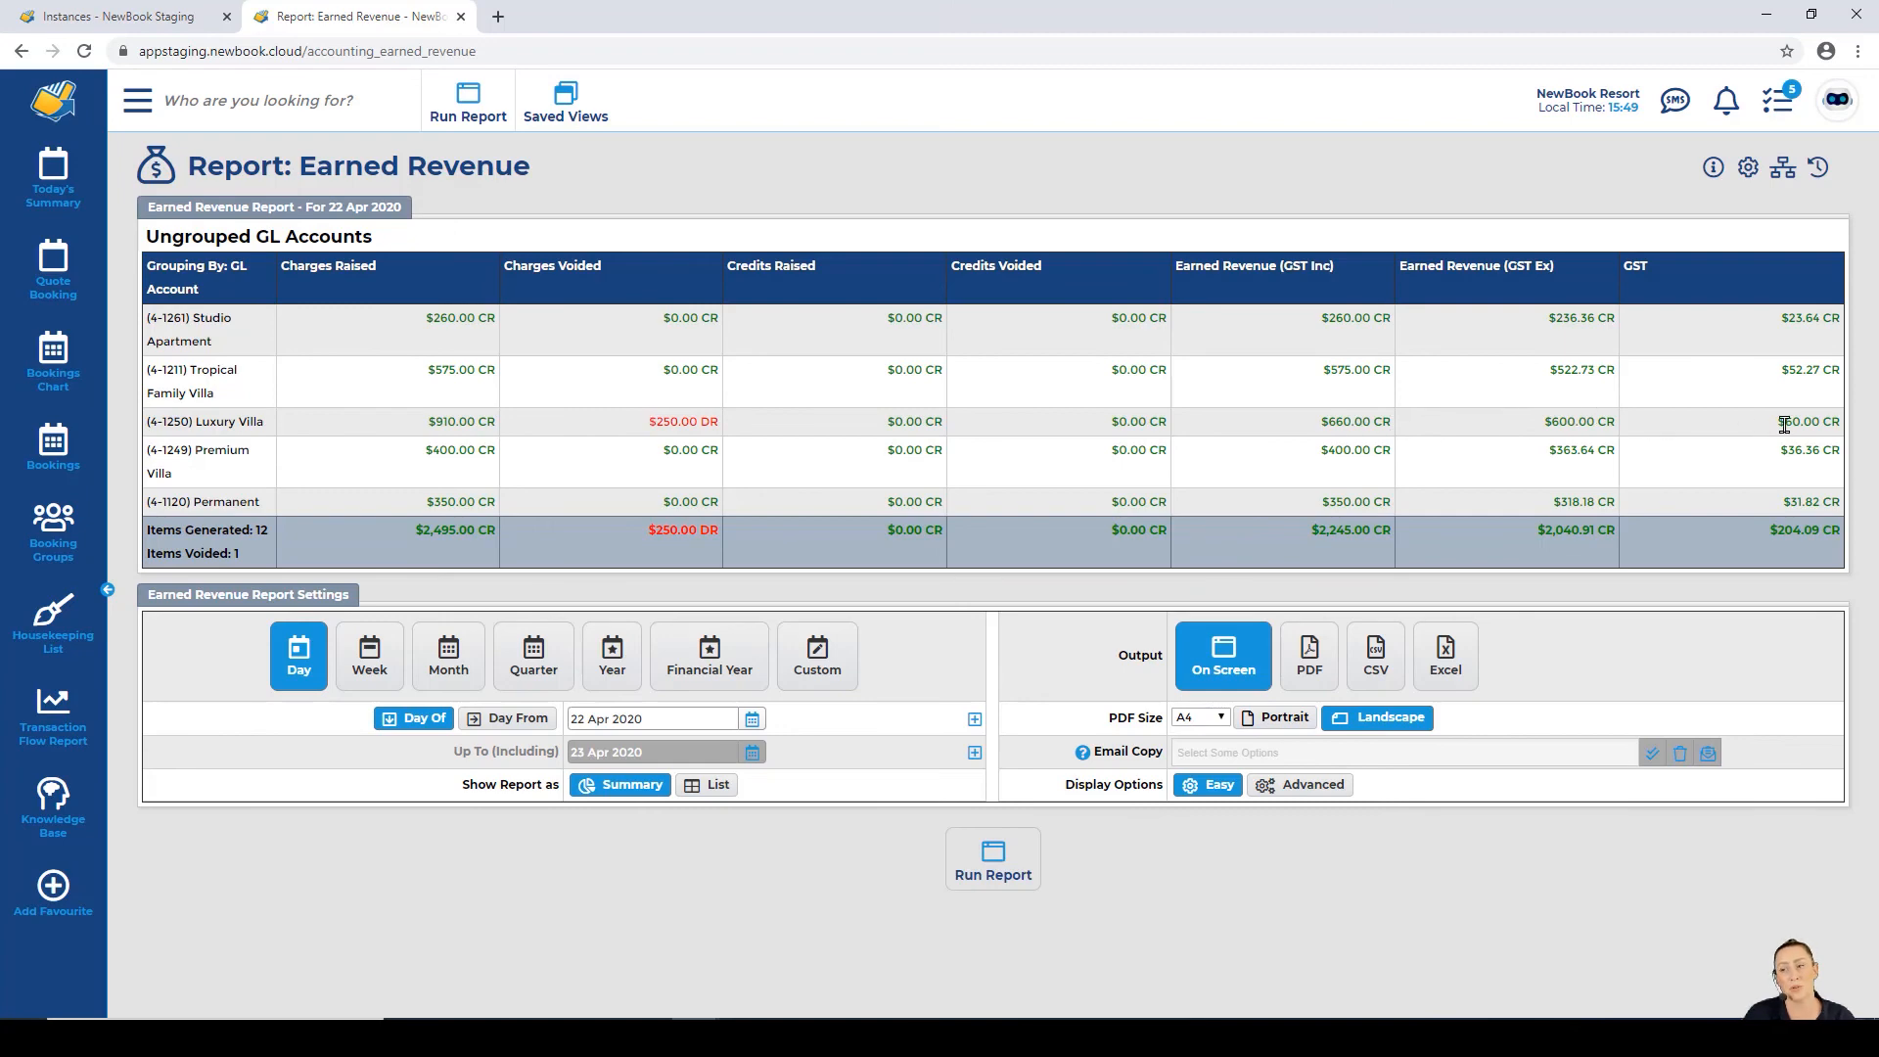
left_click_drag(1780, 424, 1831, 424)
left_click(1835, 424)
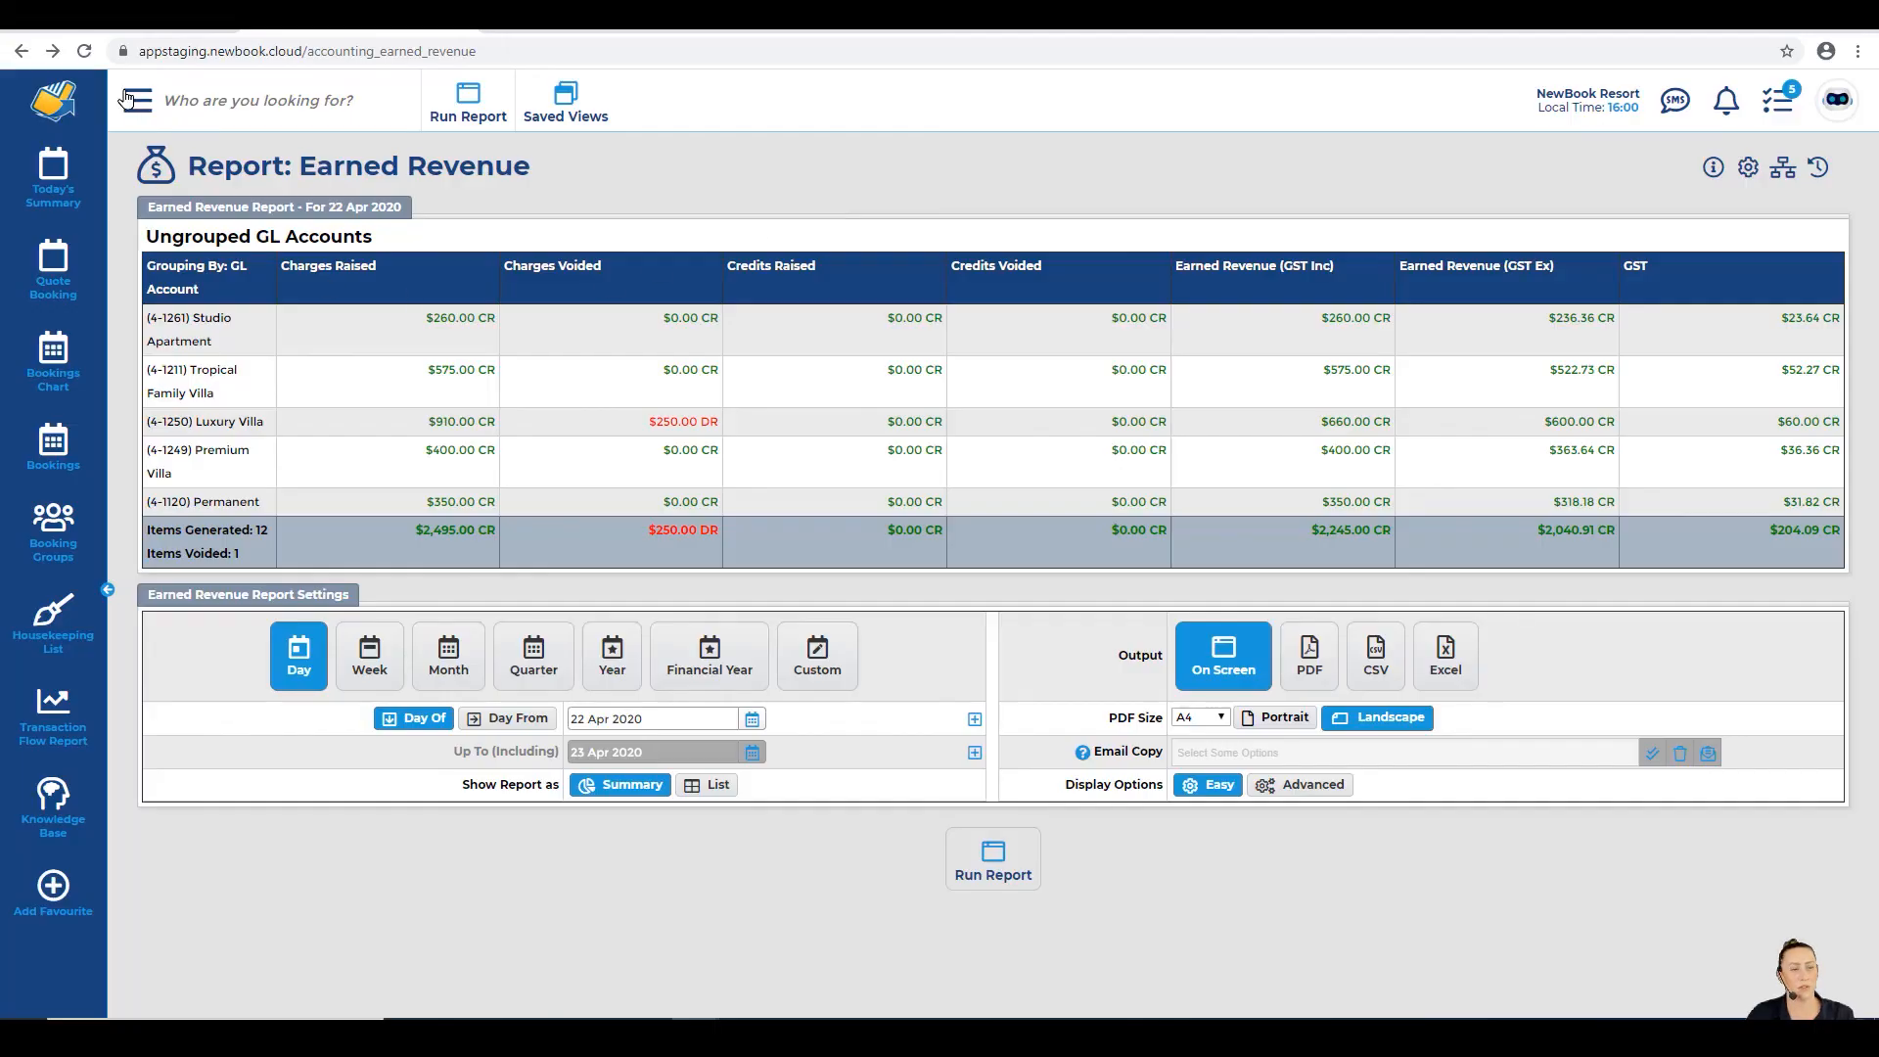
Step: Open the GST Audit report and run it as a summary for the day of 22 Apr 2020
left_click(128, 99)
type("gst")
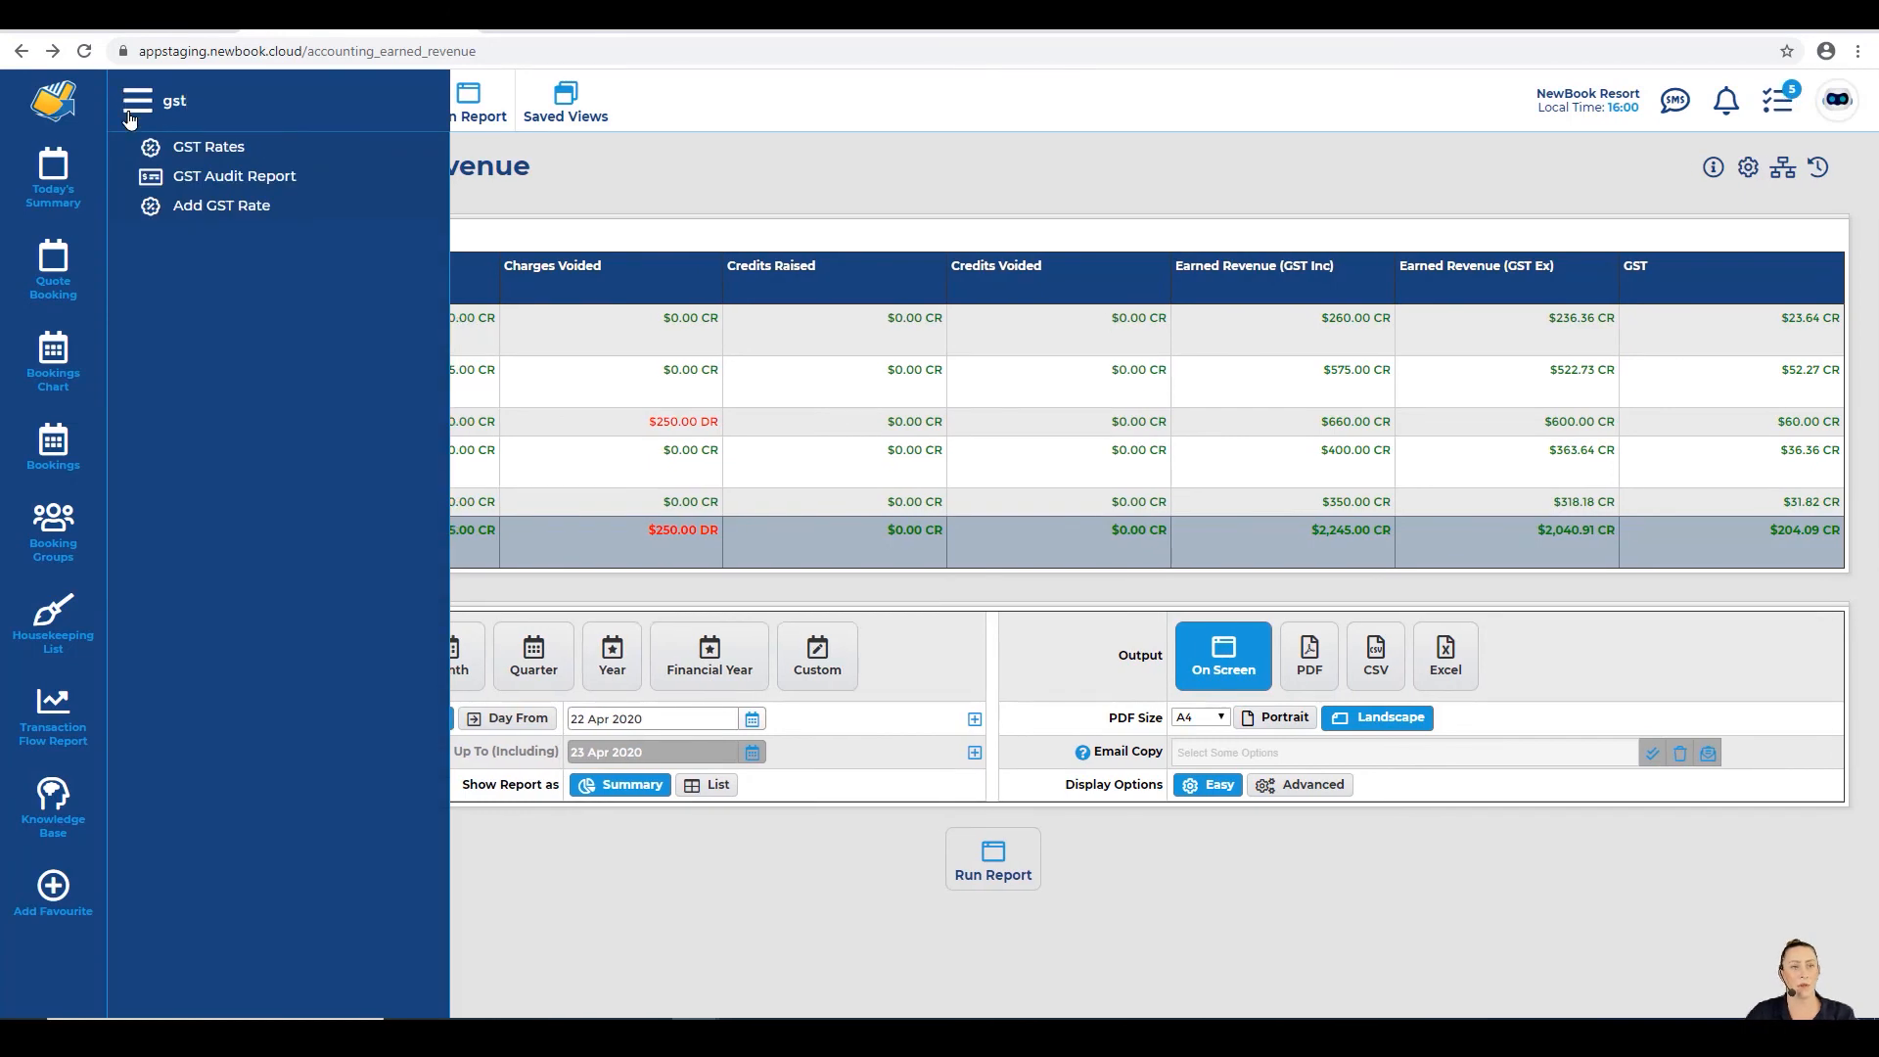
left_click(289, 181)
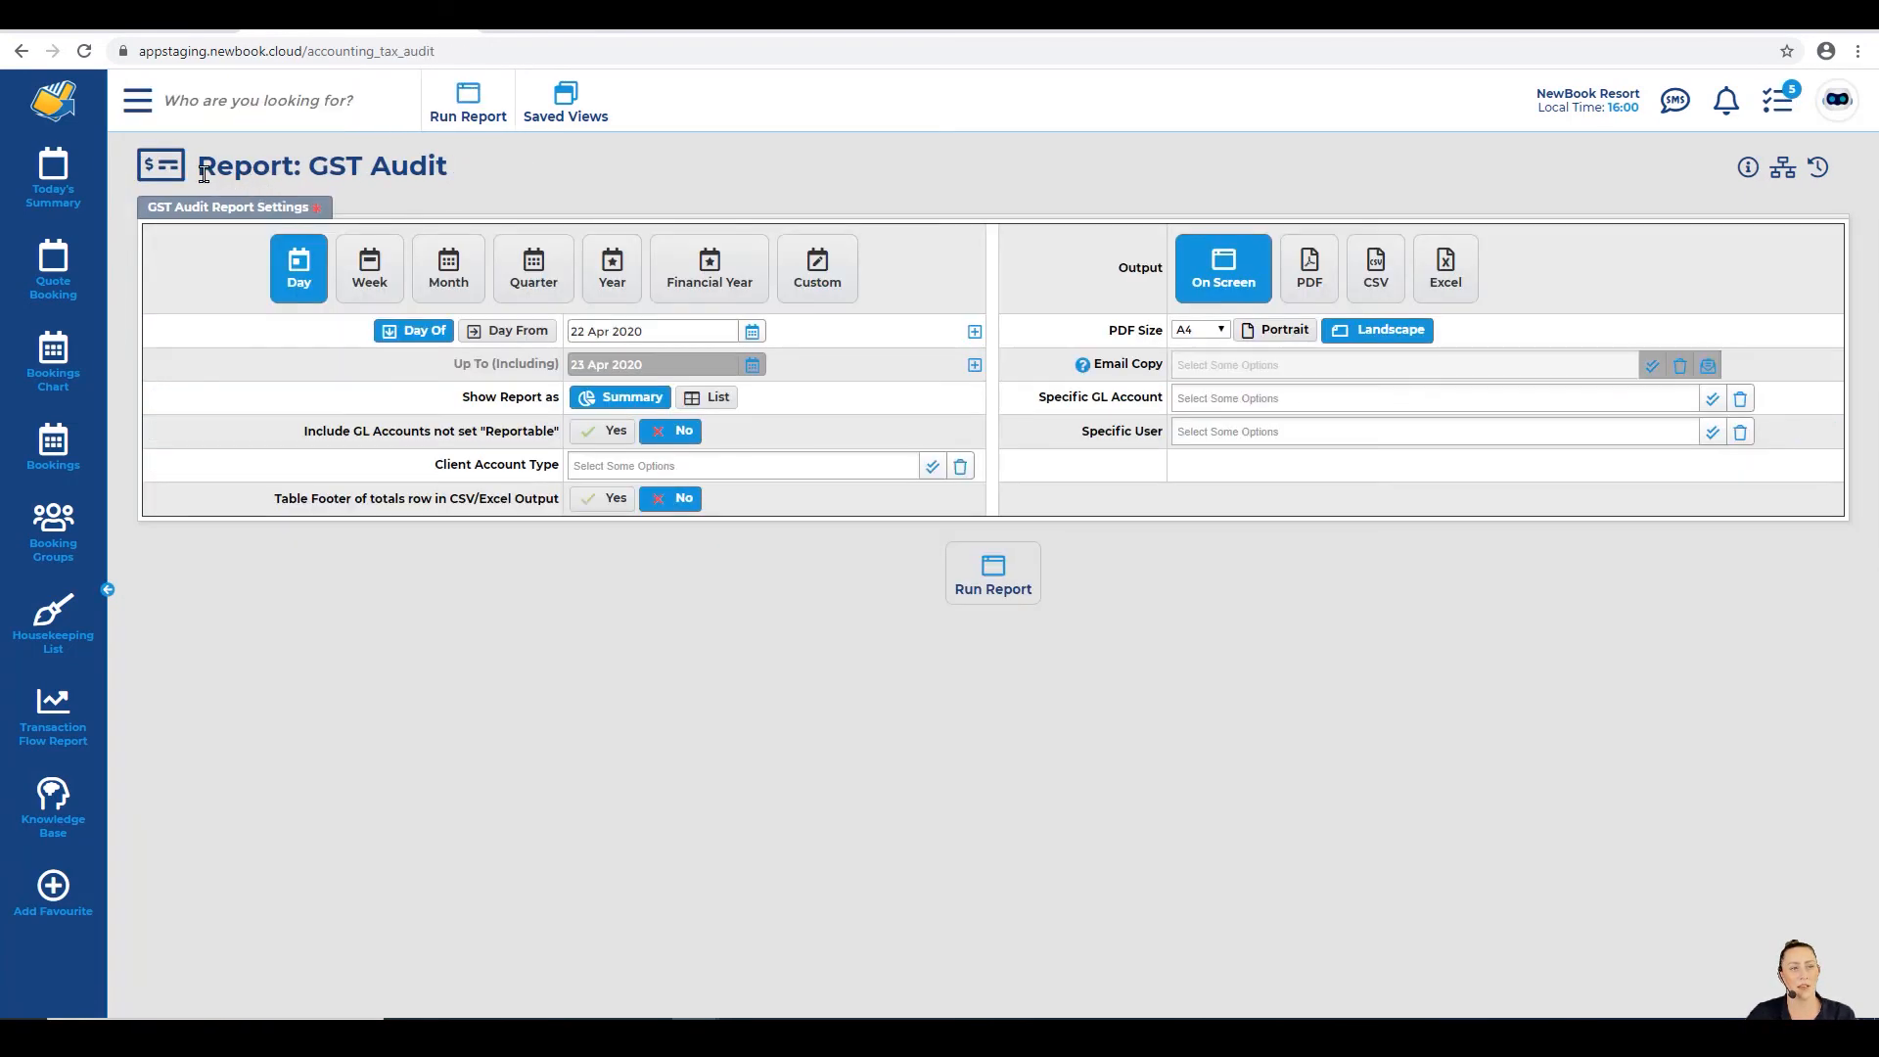
left_click_drag(199, 166, 450, 169)
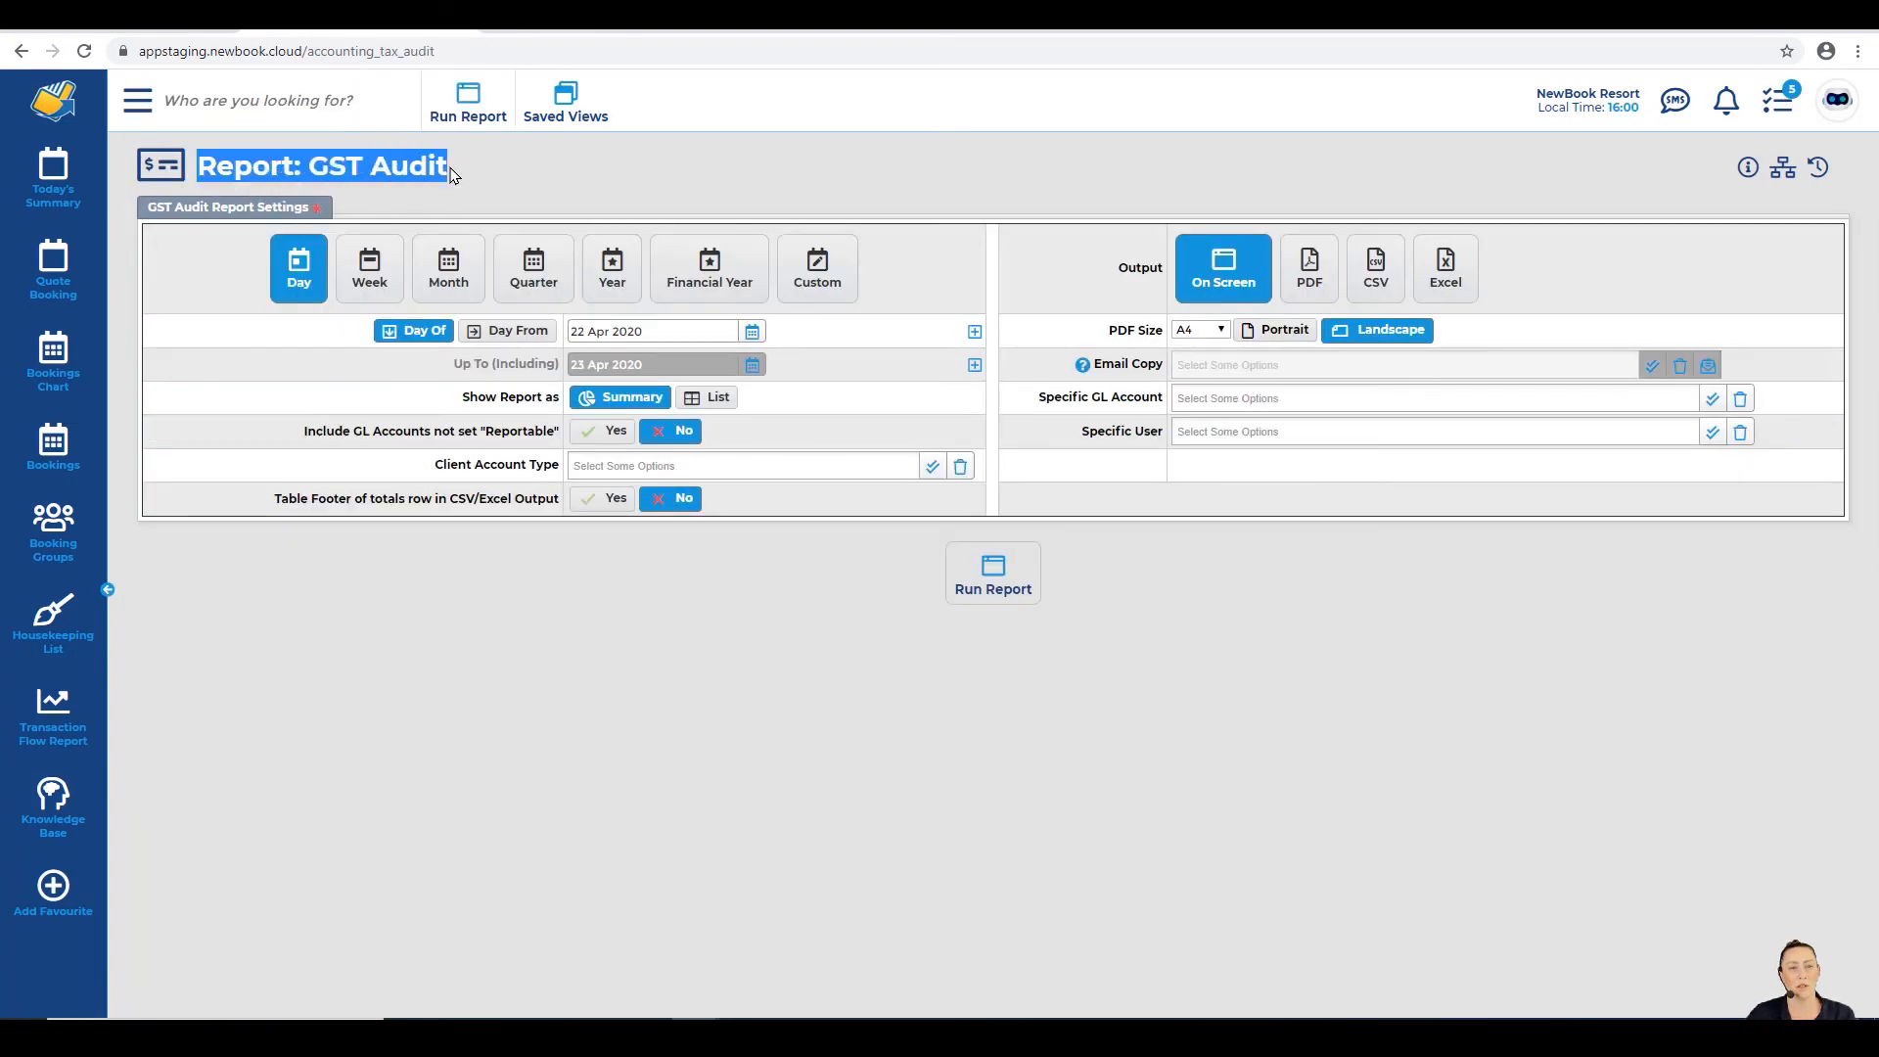
left_click(453, 174)
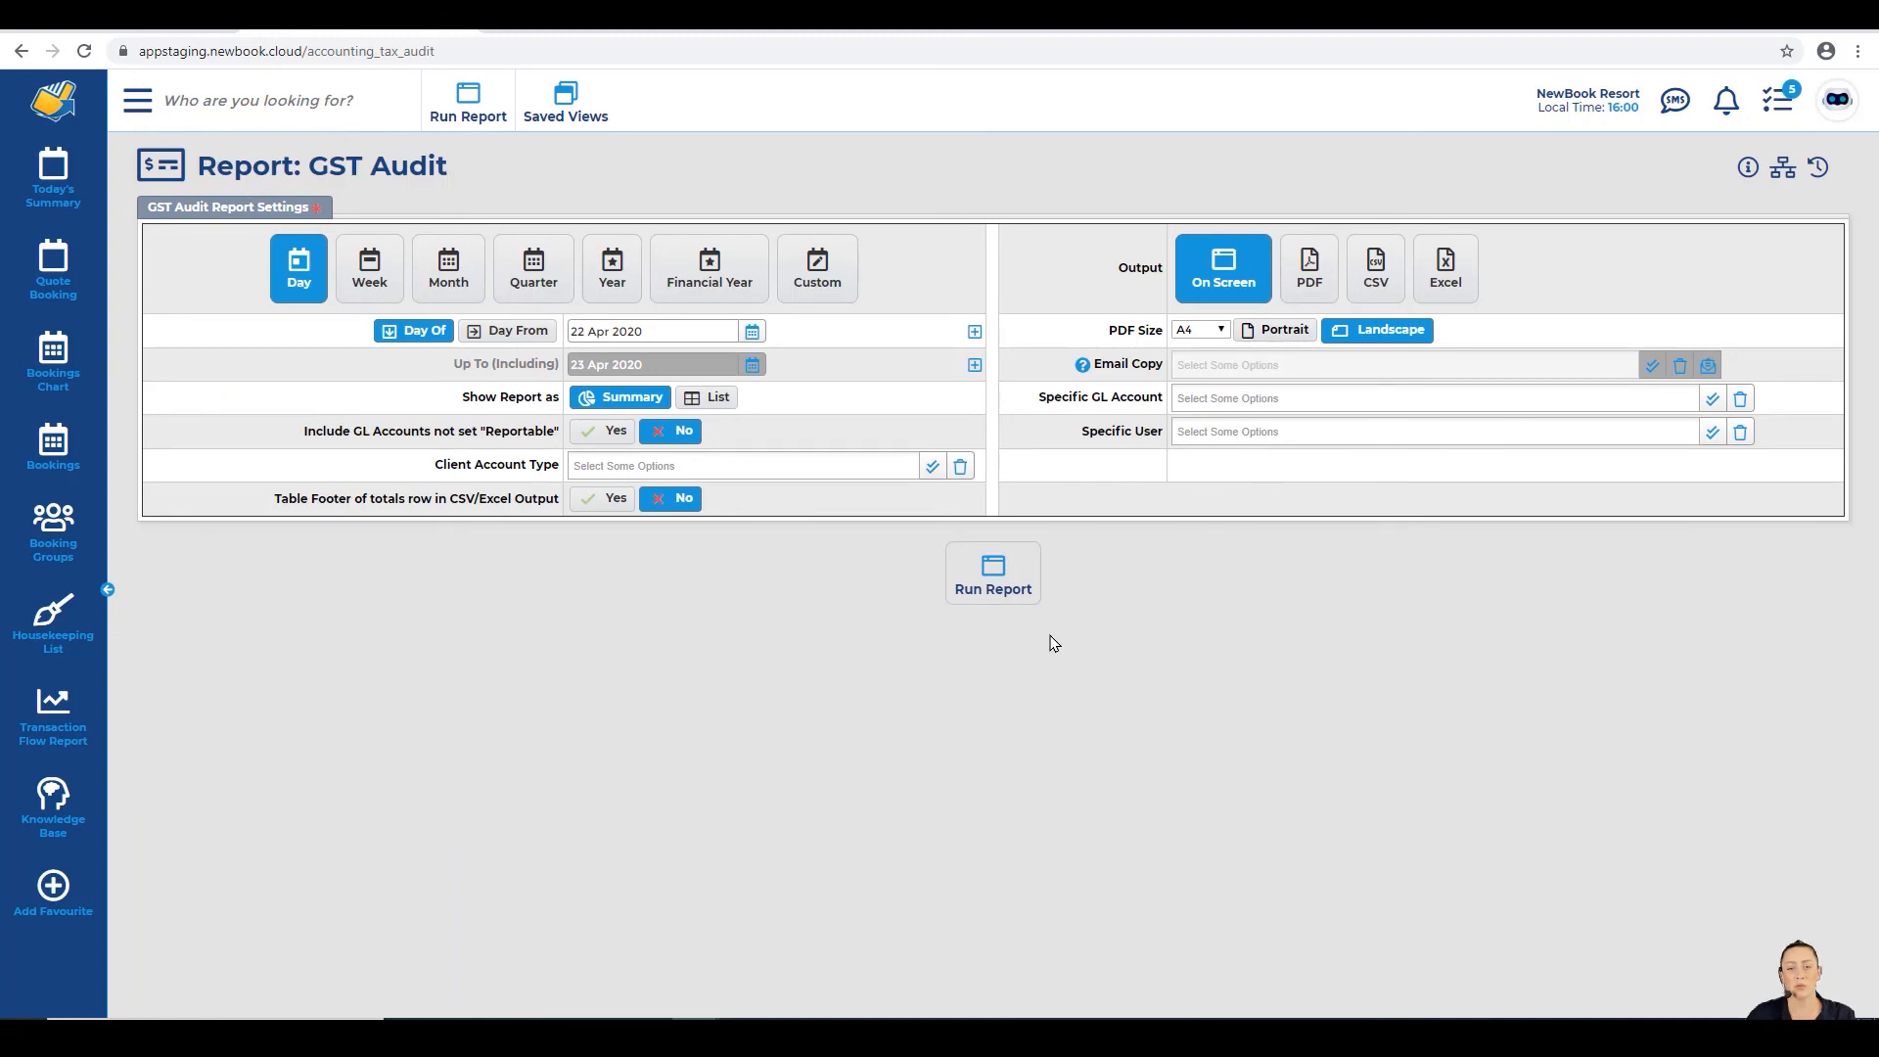
left_click(999, 593)
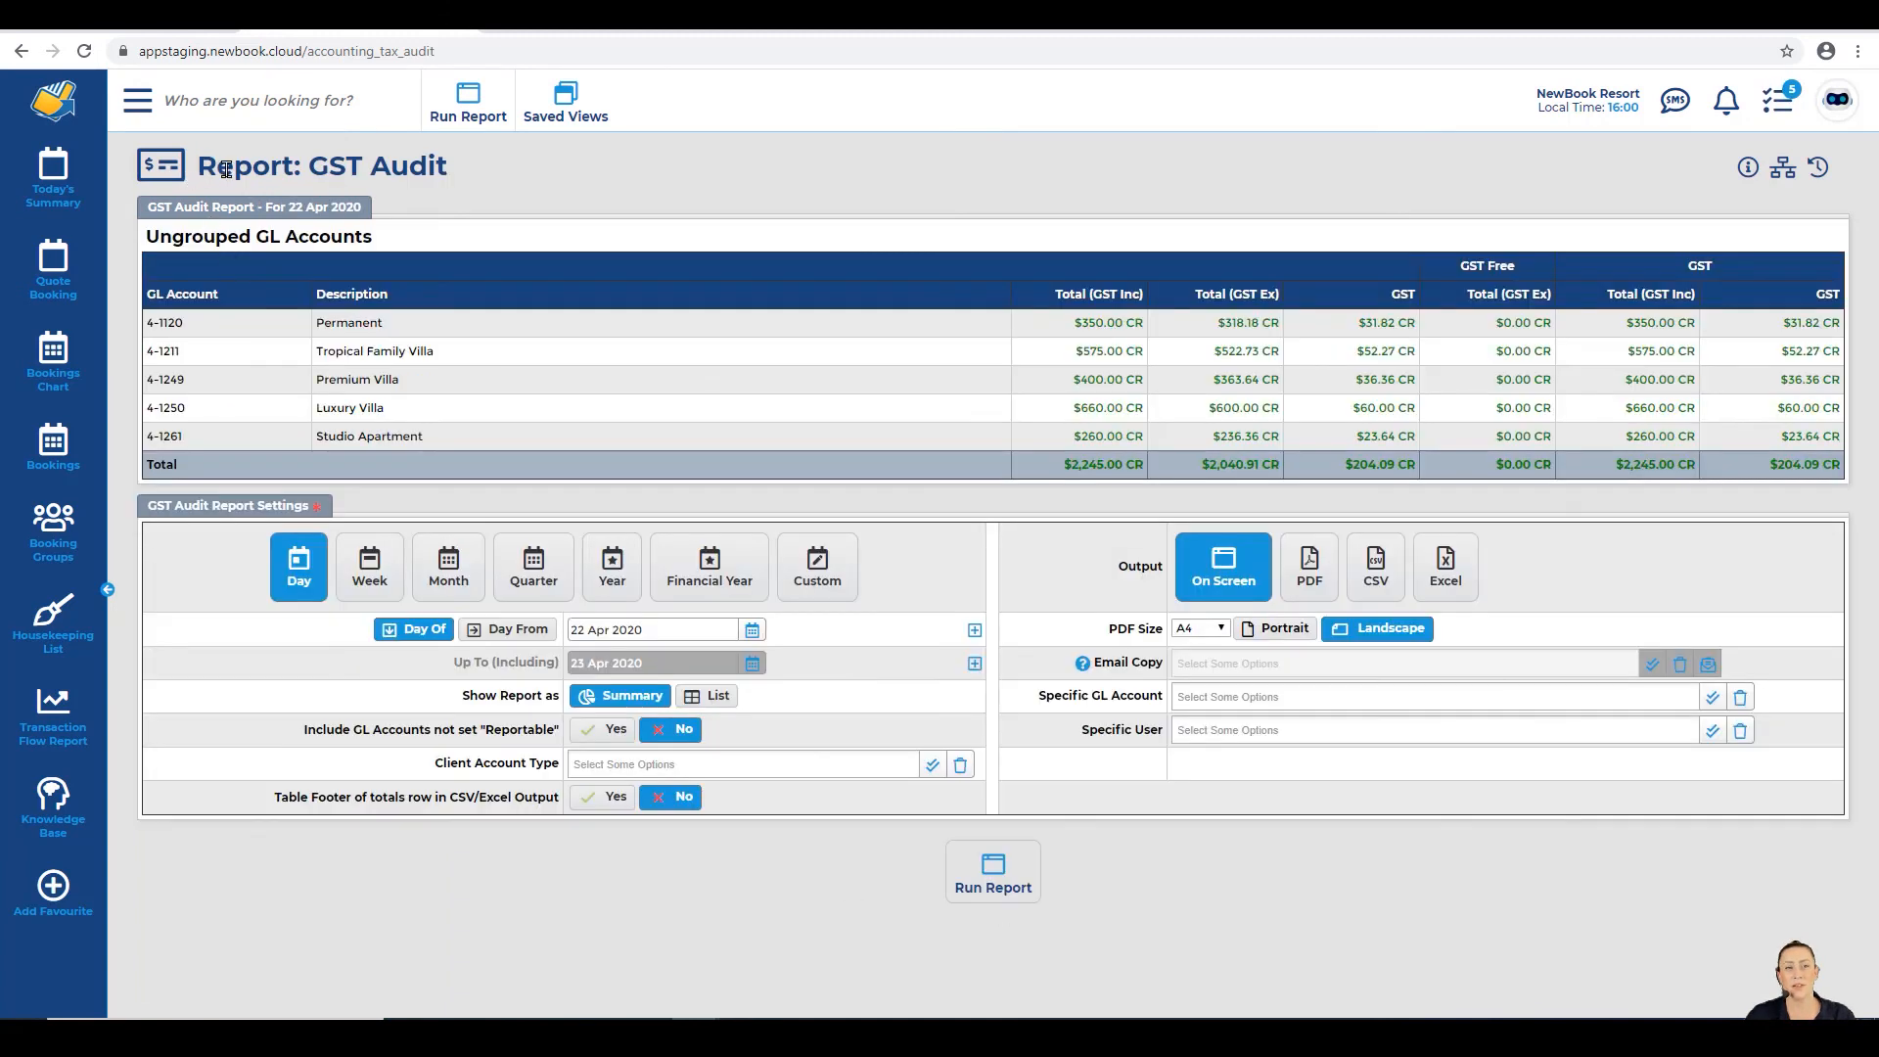
Step: Review the GST Audit report's title and its Permanent and Tropical Family Villa GL account rows
left_click_drag(199, 169, 496, 180)
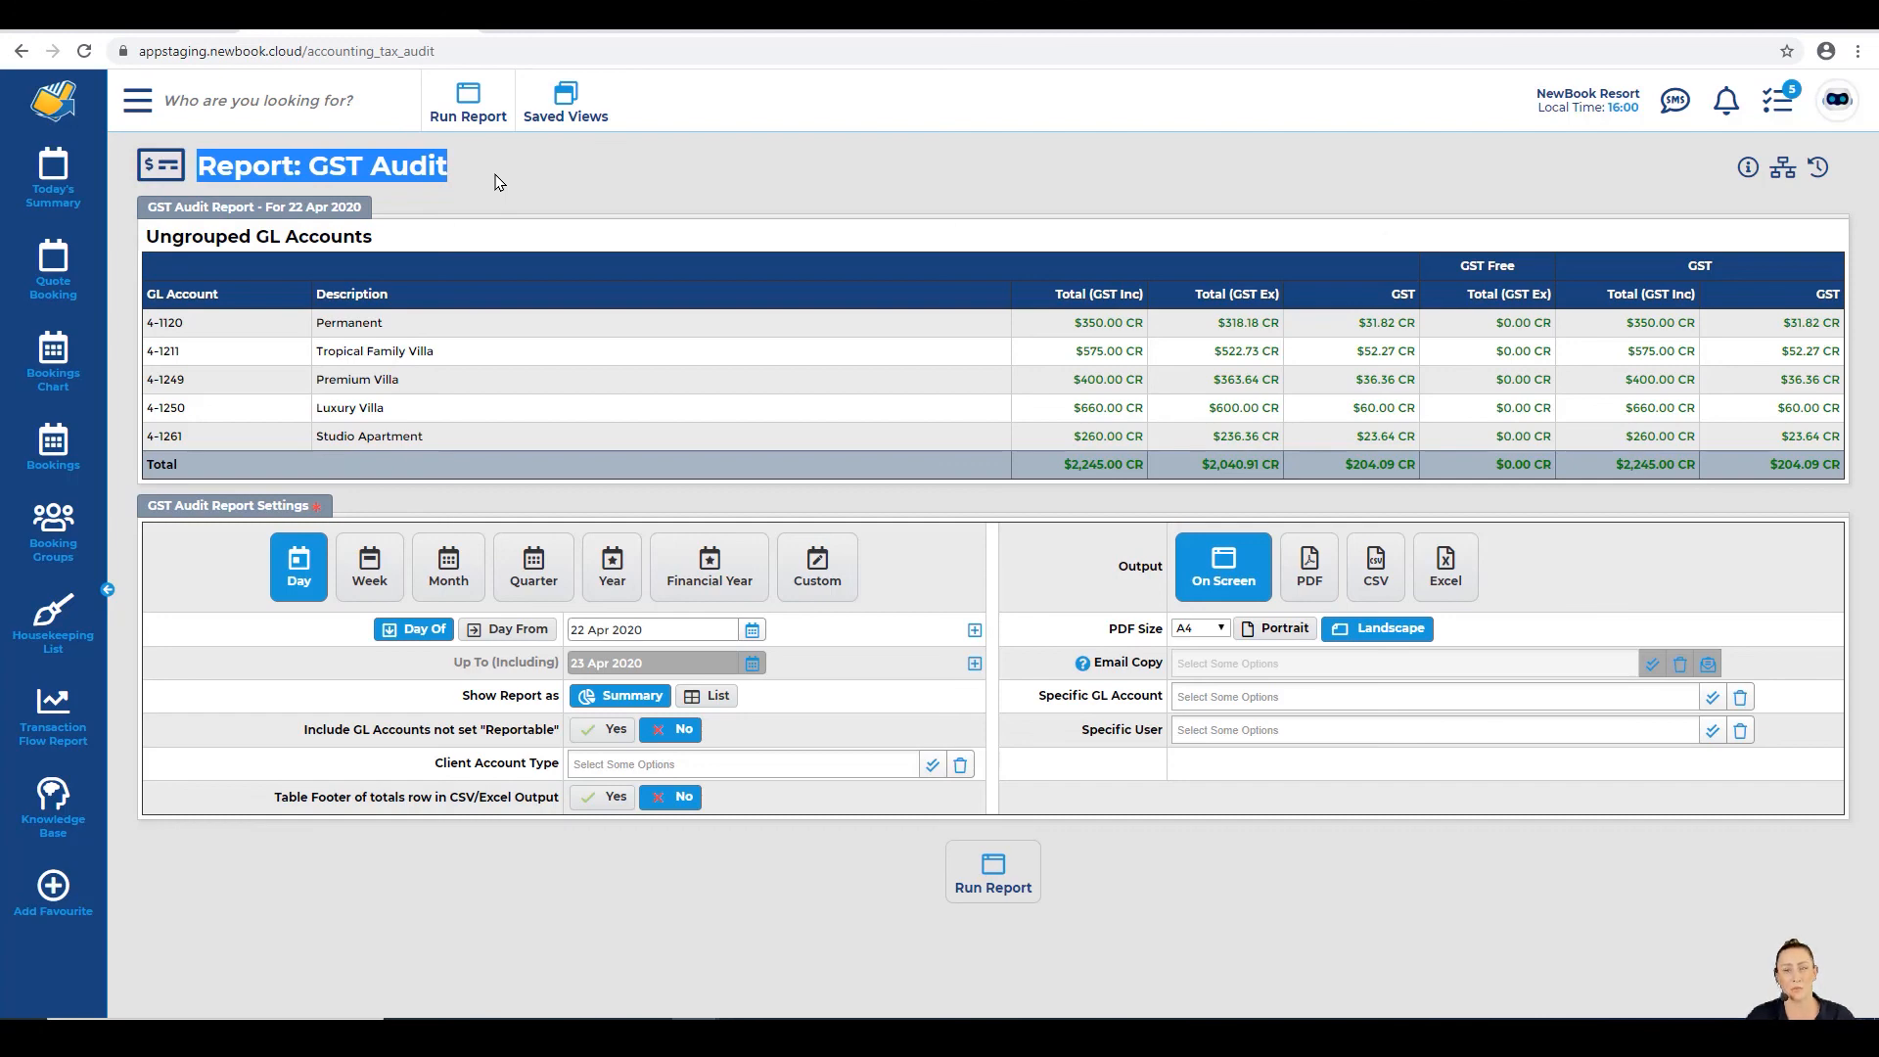
left_click_drag(147, 334, 395, 336)
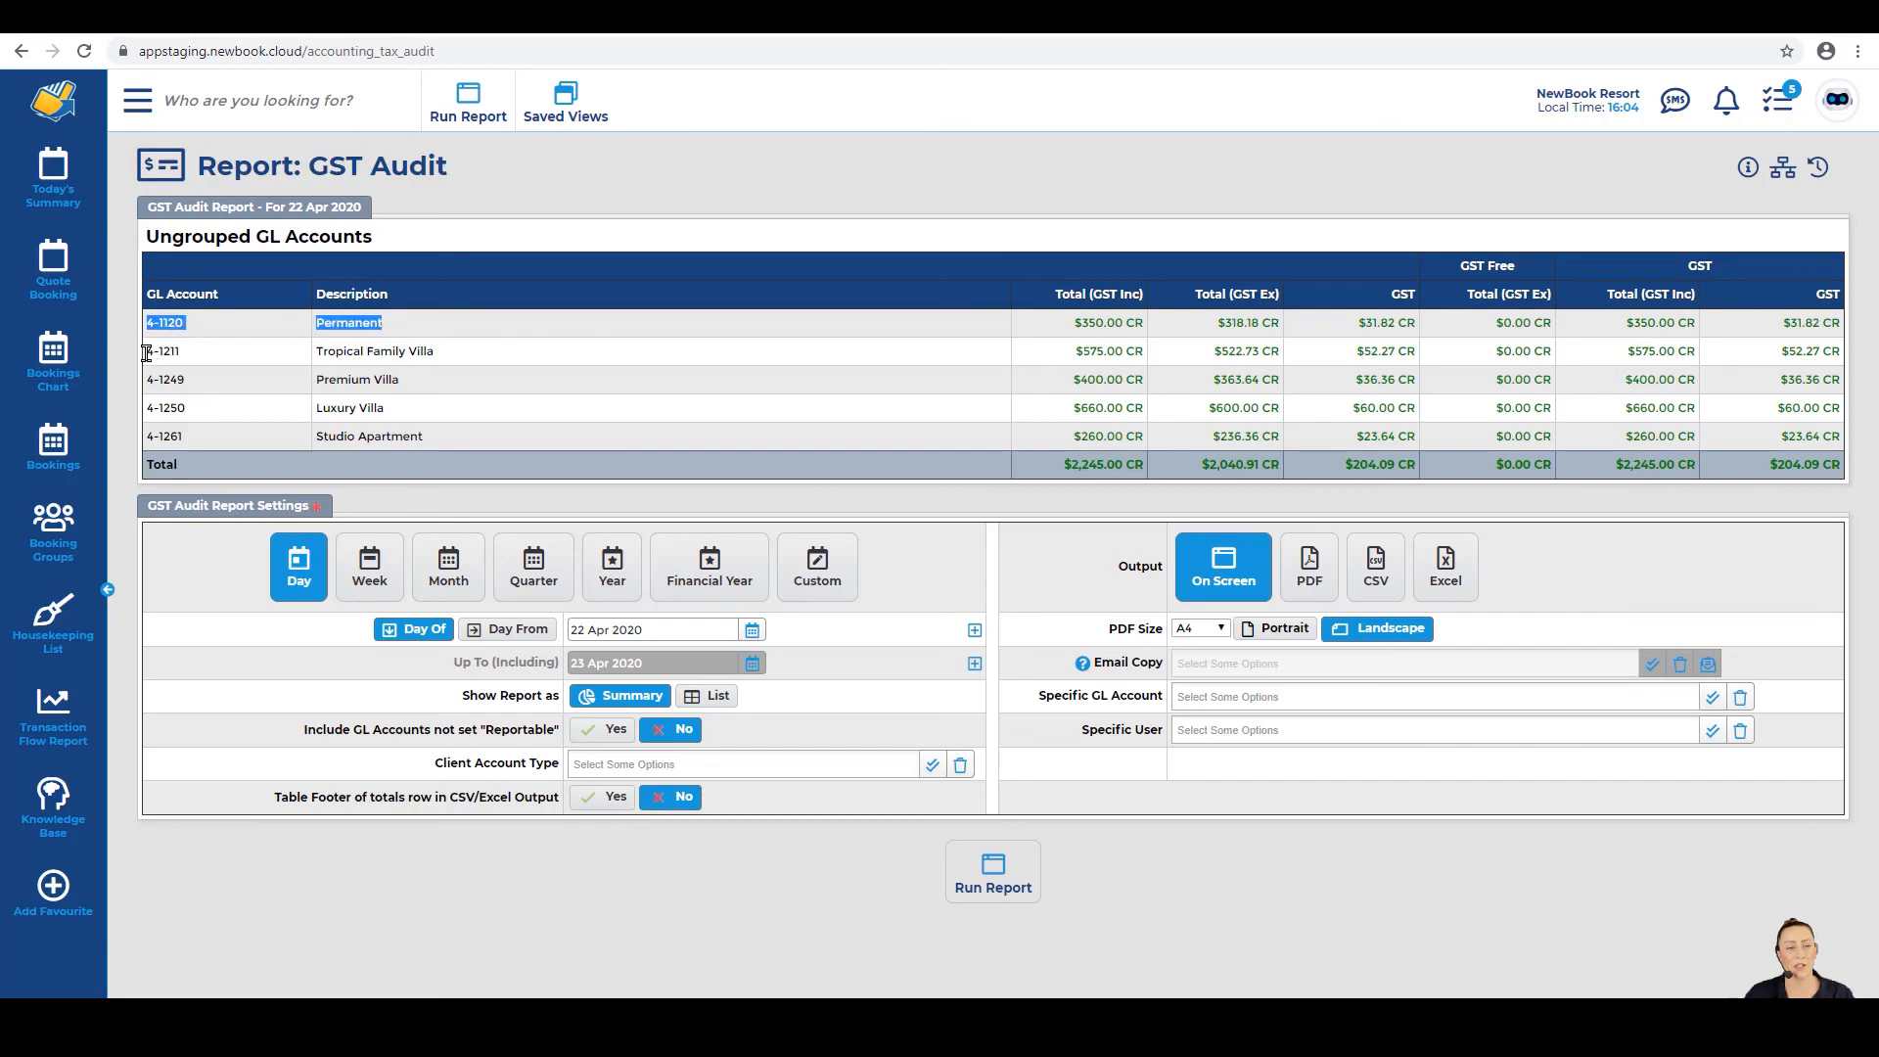
left_click_drag(146, 353, 453, 353)
left_click(454, 353)
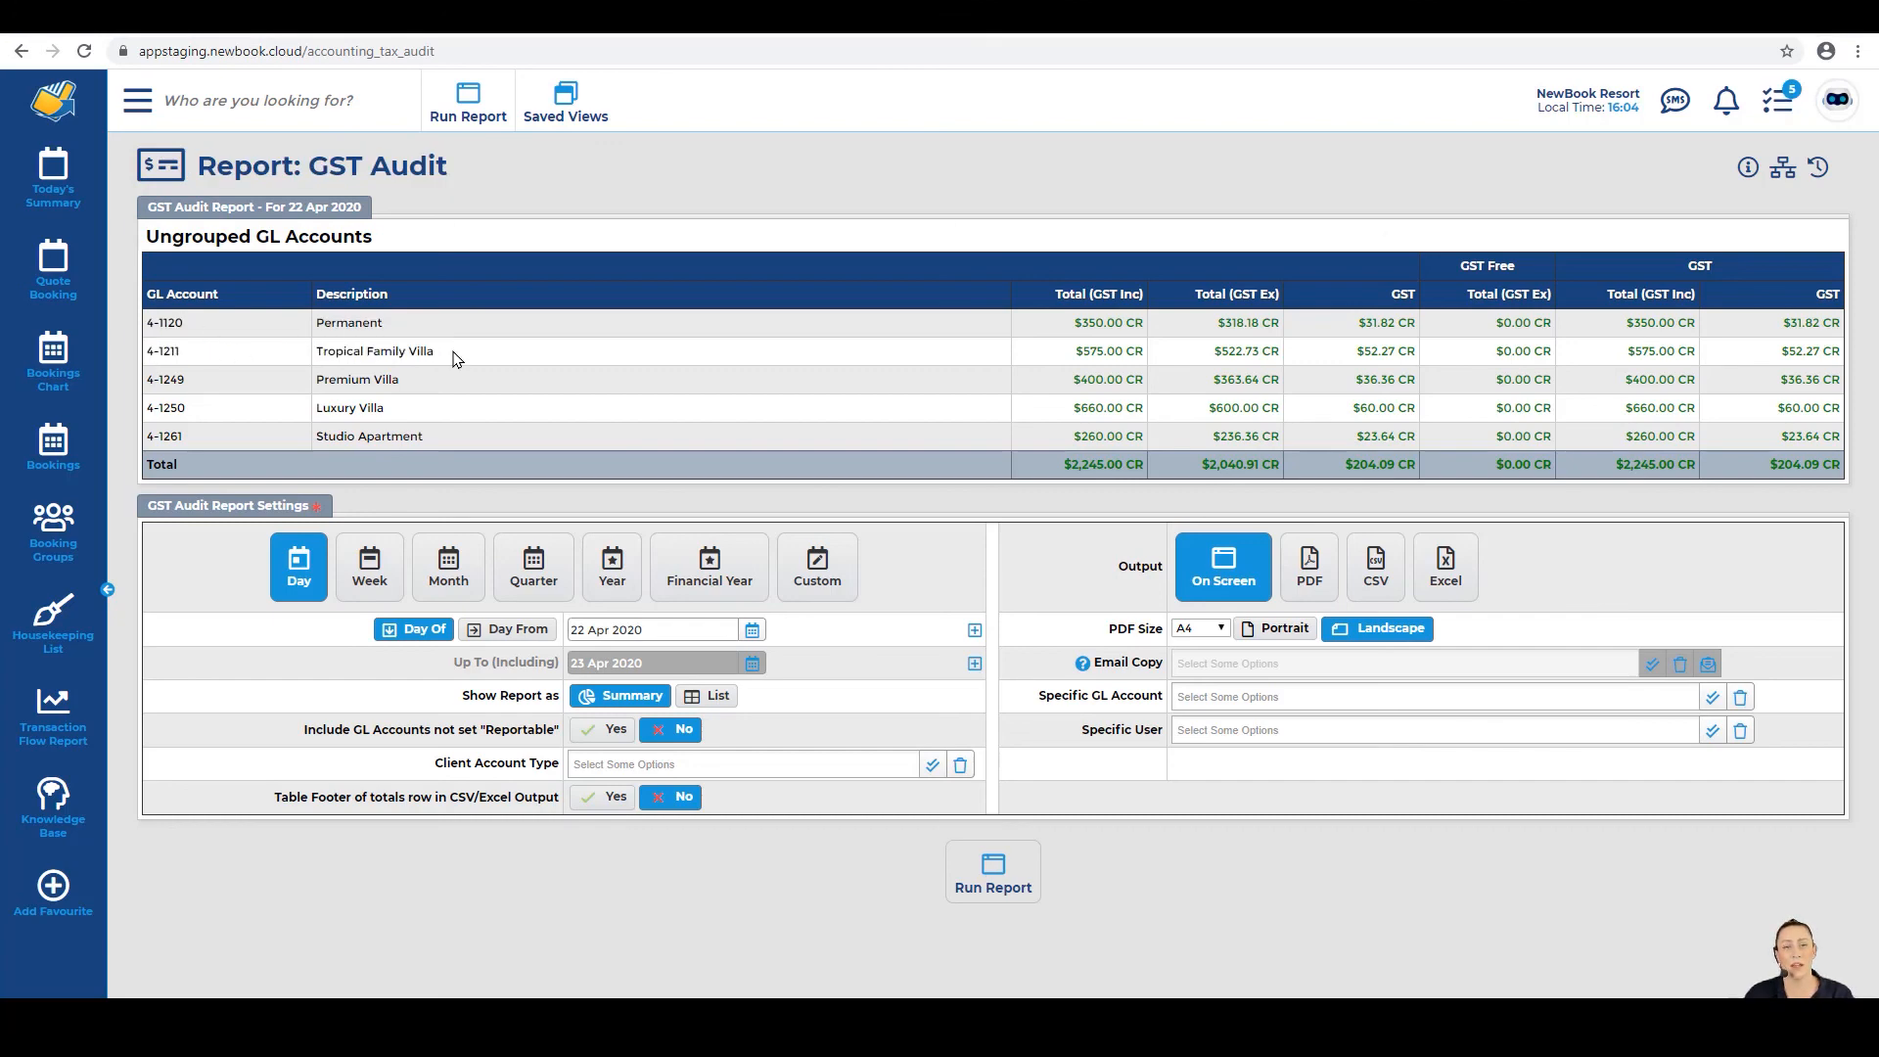